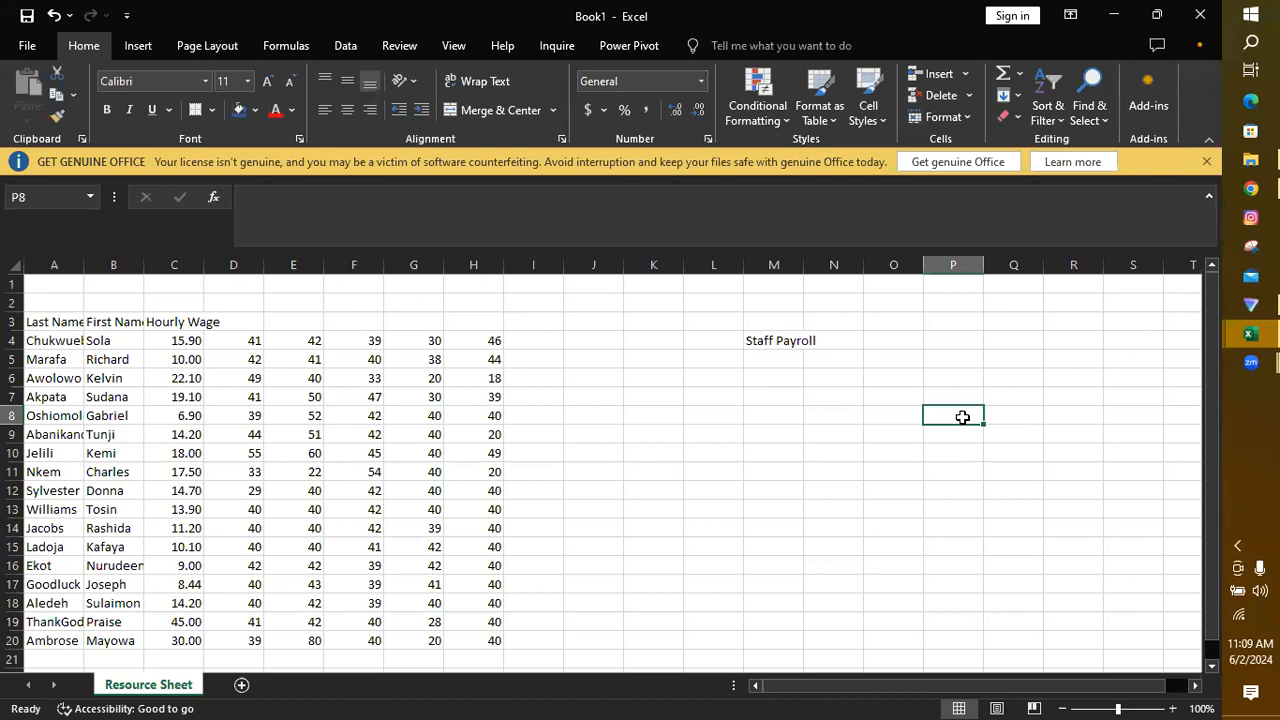
Step: Fit column A's width to its contents and add a new worksheet named Staff Payroll
double_click(84, 265)
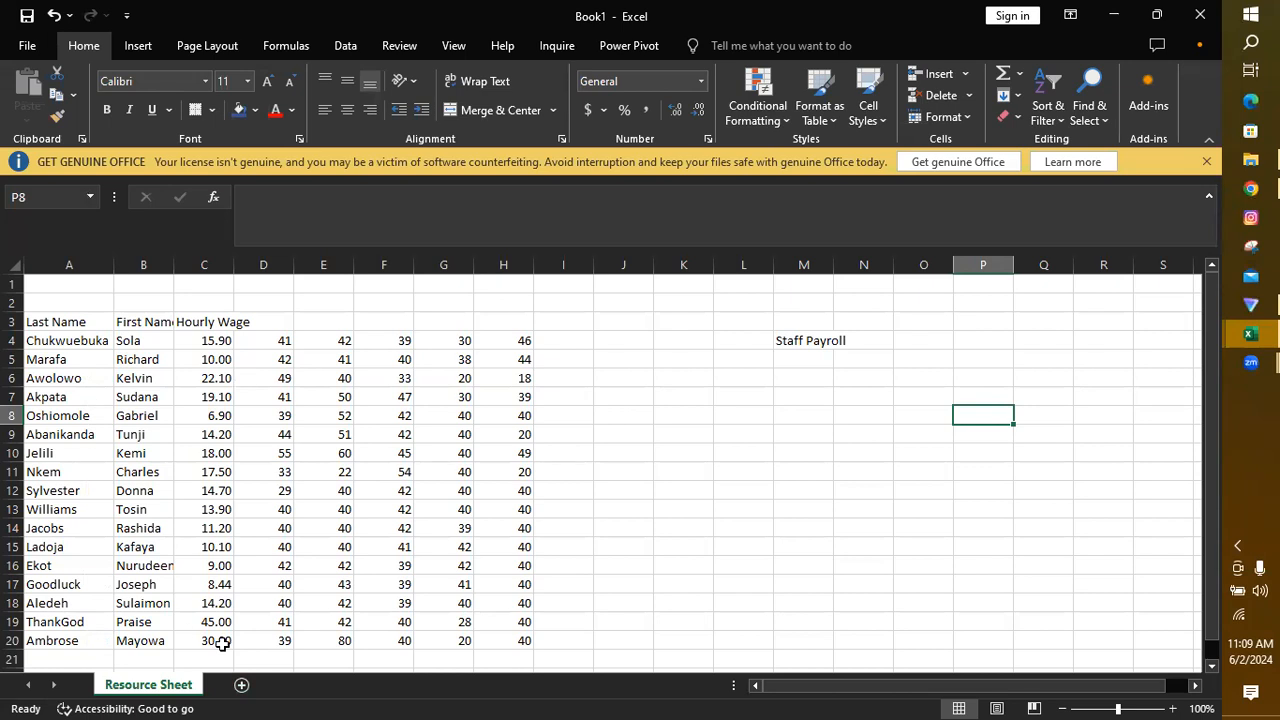
click(241, 686)
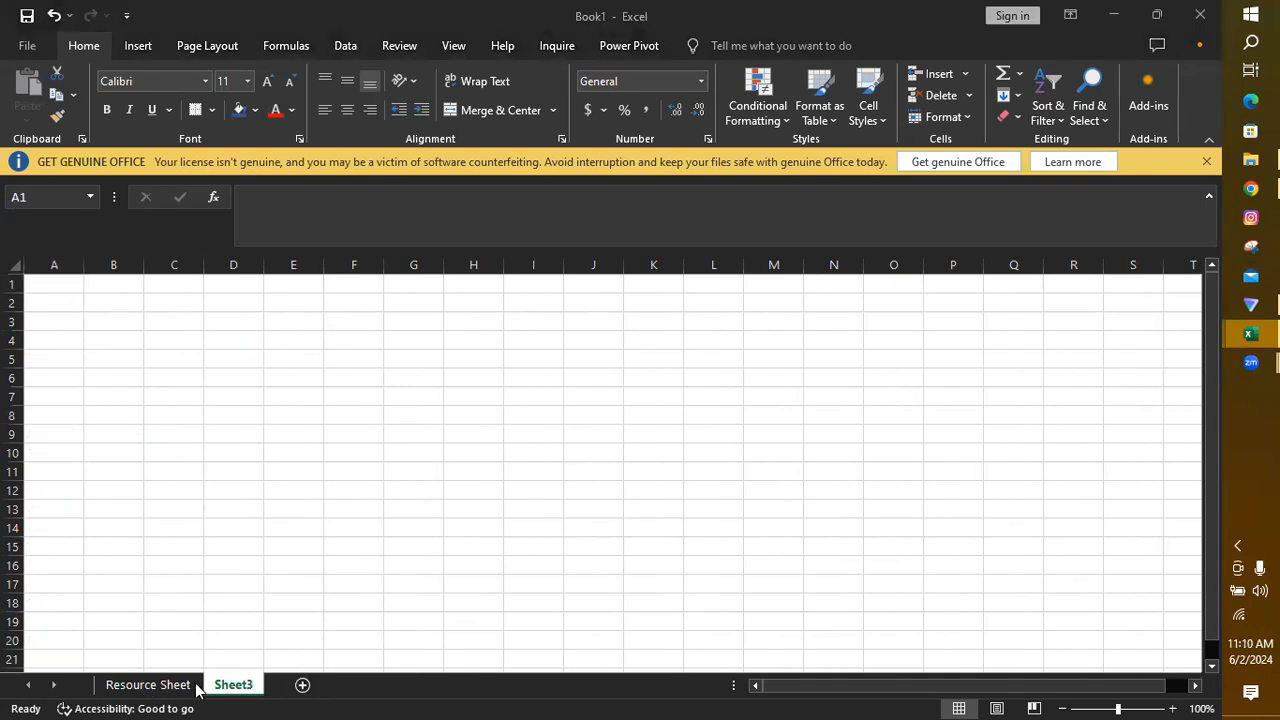
click(233, 689)
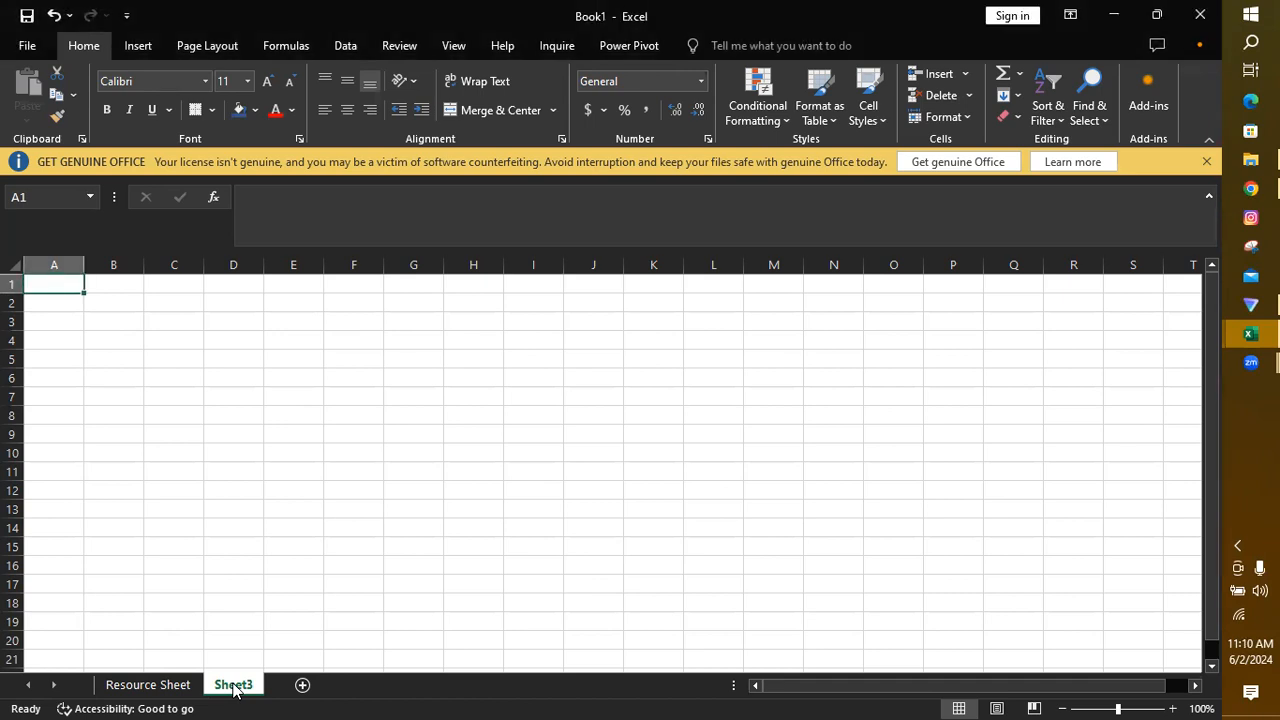
right_click(233, 689)
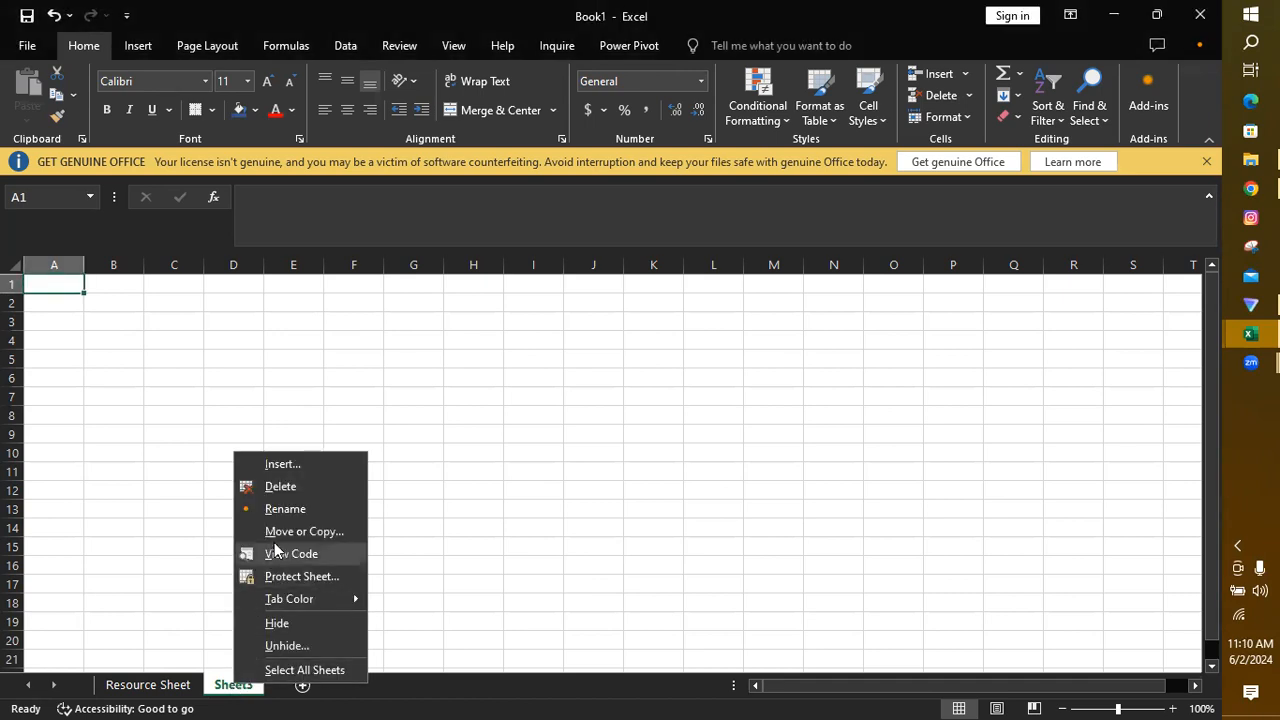
click(279, 508)
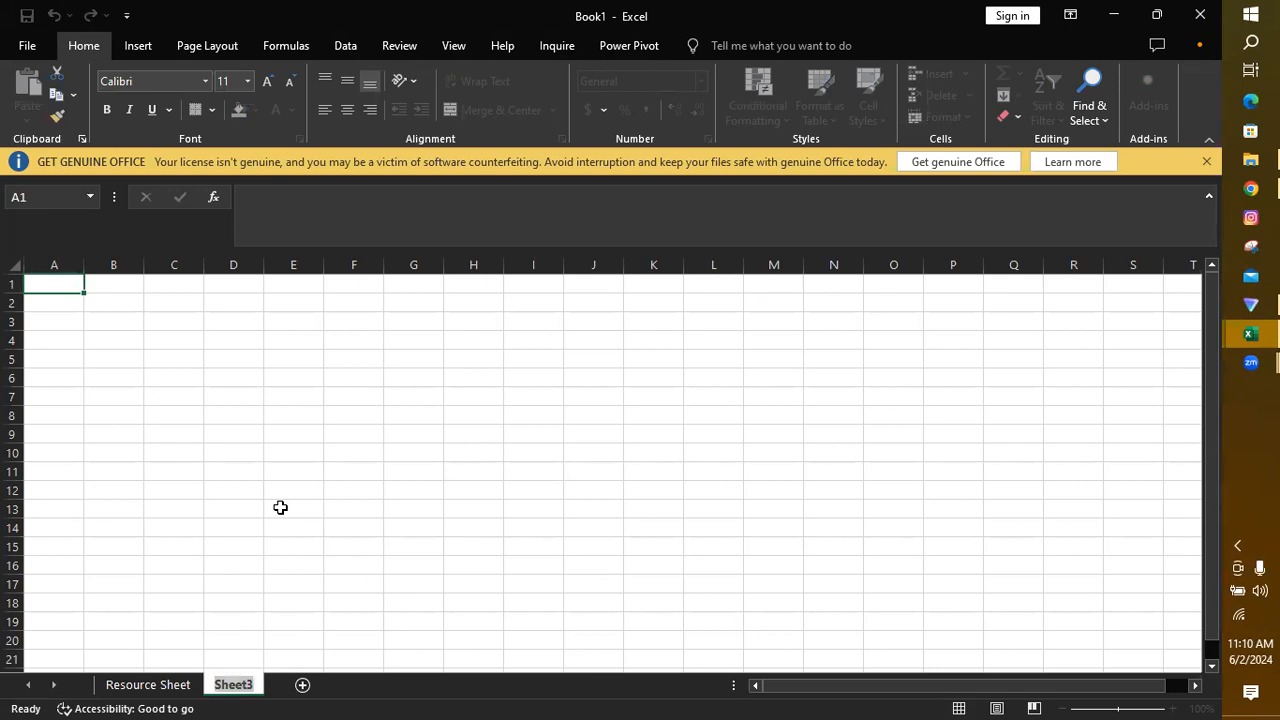
text(Sta)
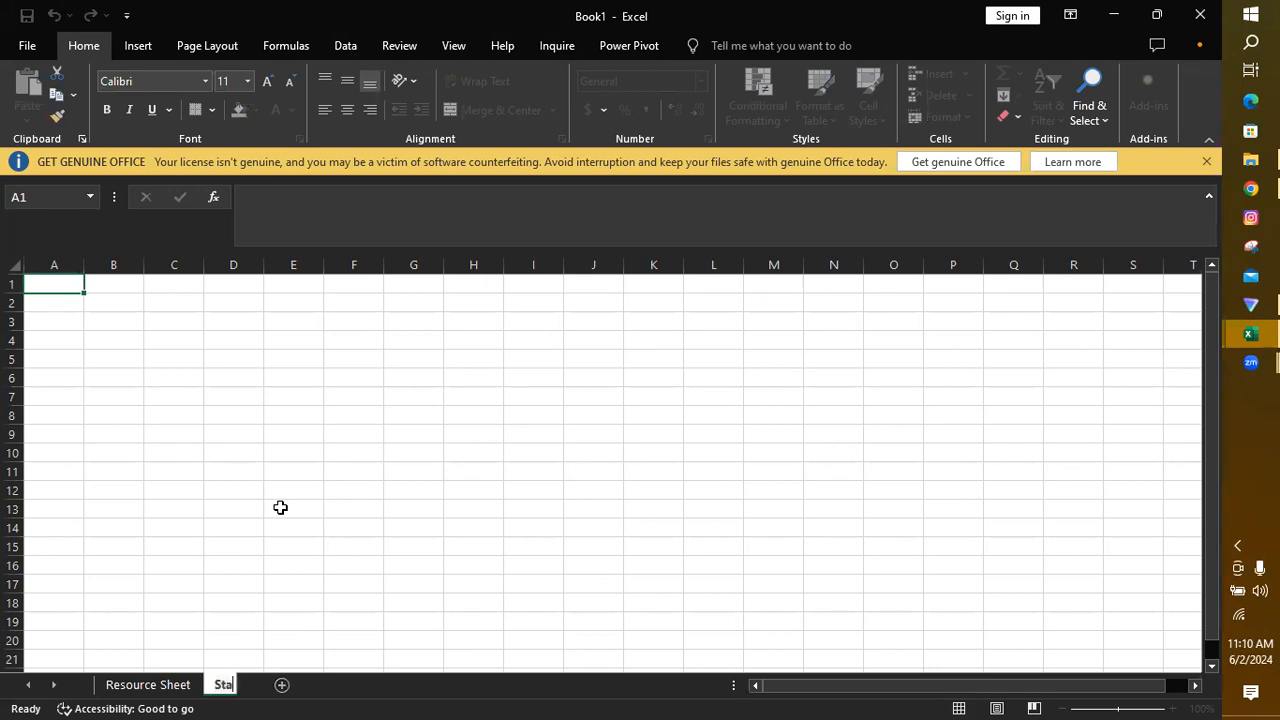
text(ff Payroll)
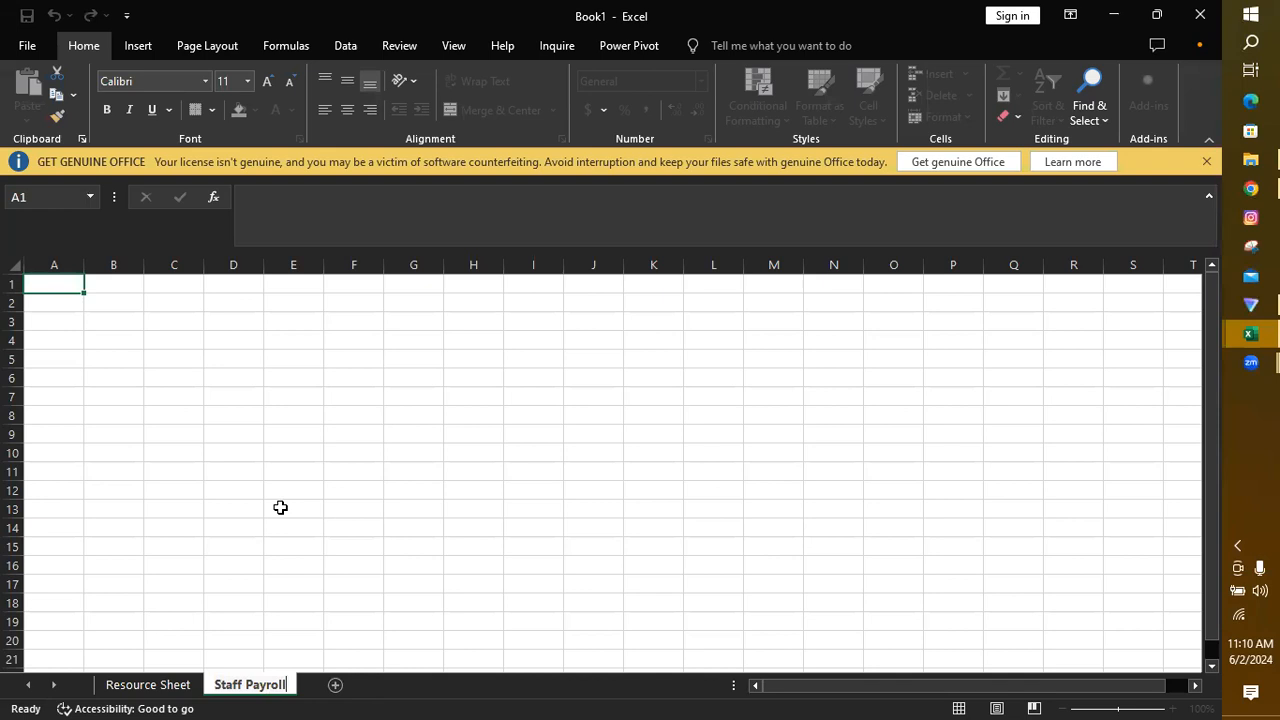
key(Return)
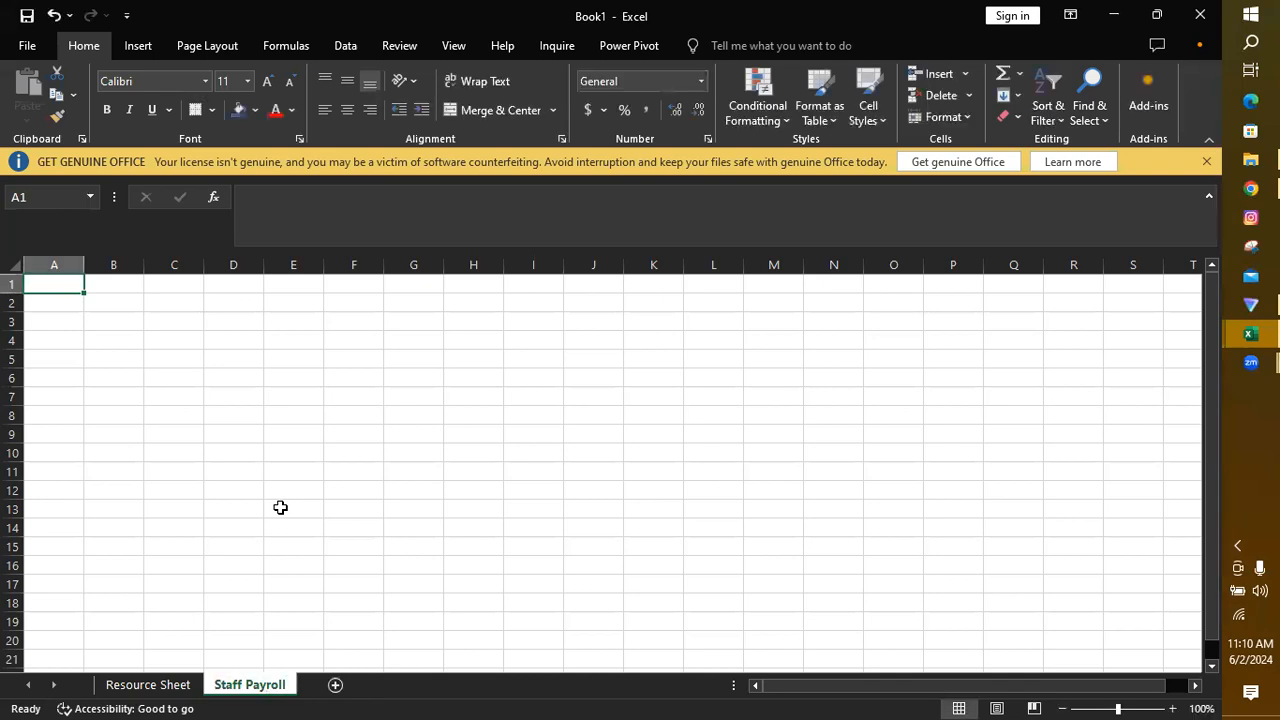
Step: Copy the Last Name and First Name columns (A3:B20) from Resource Sheet to A4 of Staff Payroll and fit column A's width
click(143, 687)
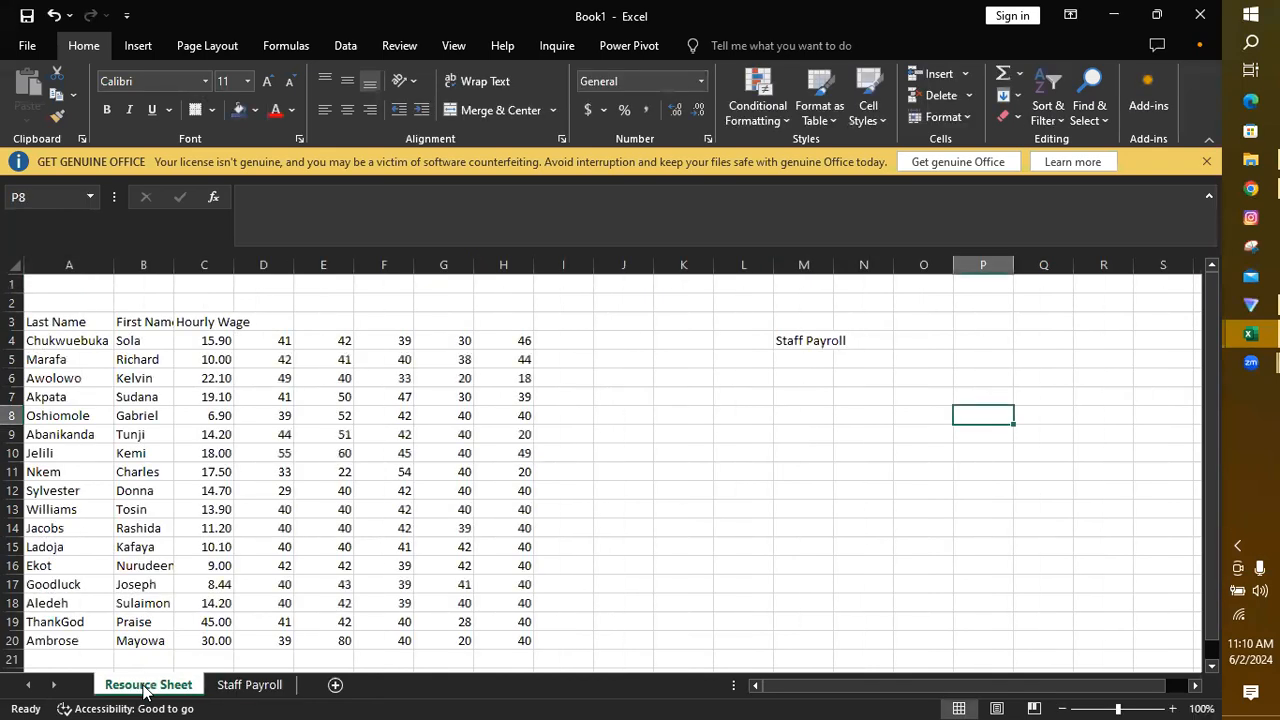
drag(50, 323, 128, 628)
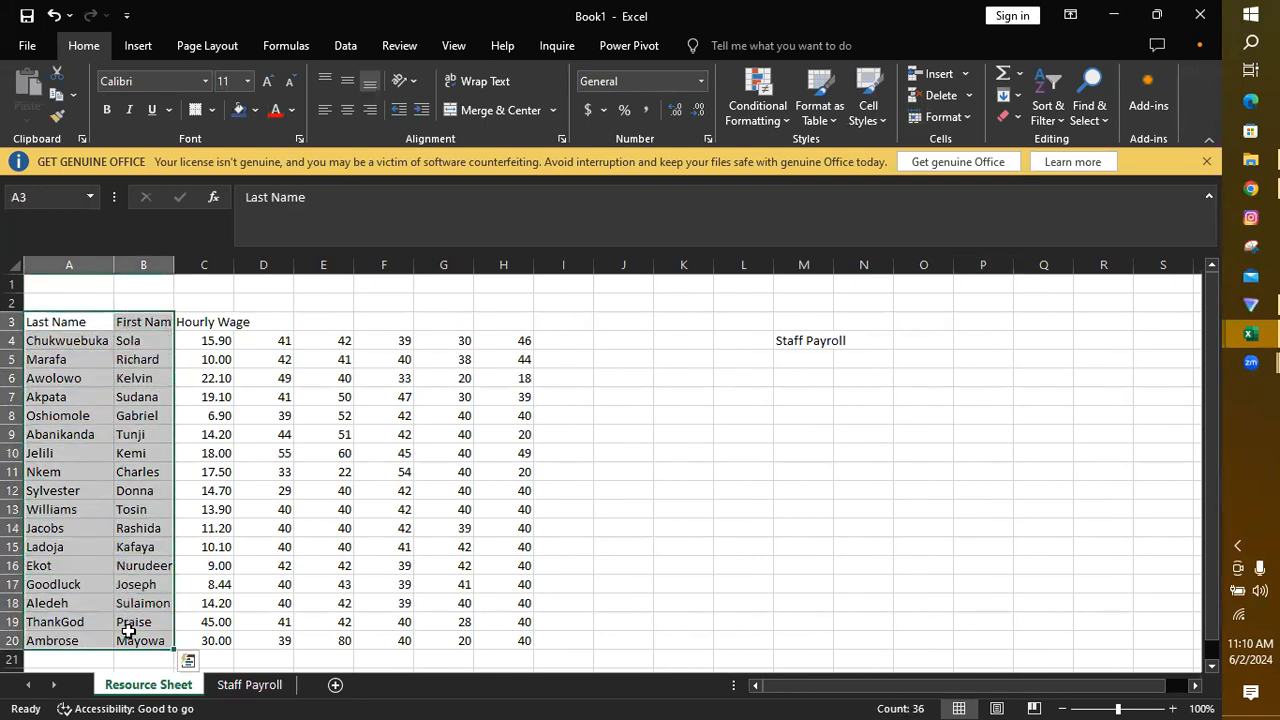
key(ctrl+c)
click(247, 684)
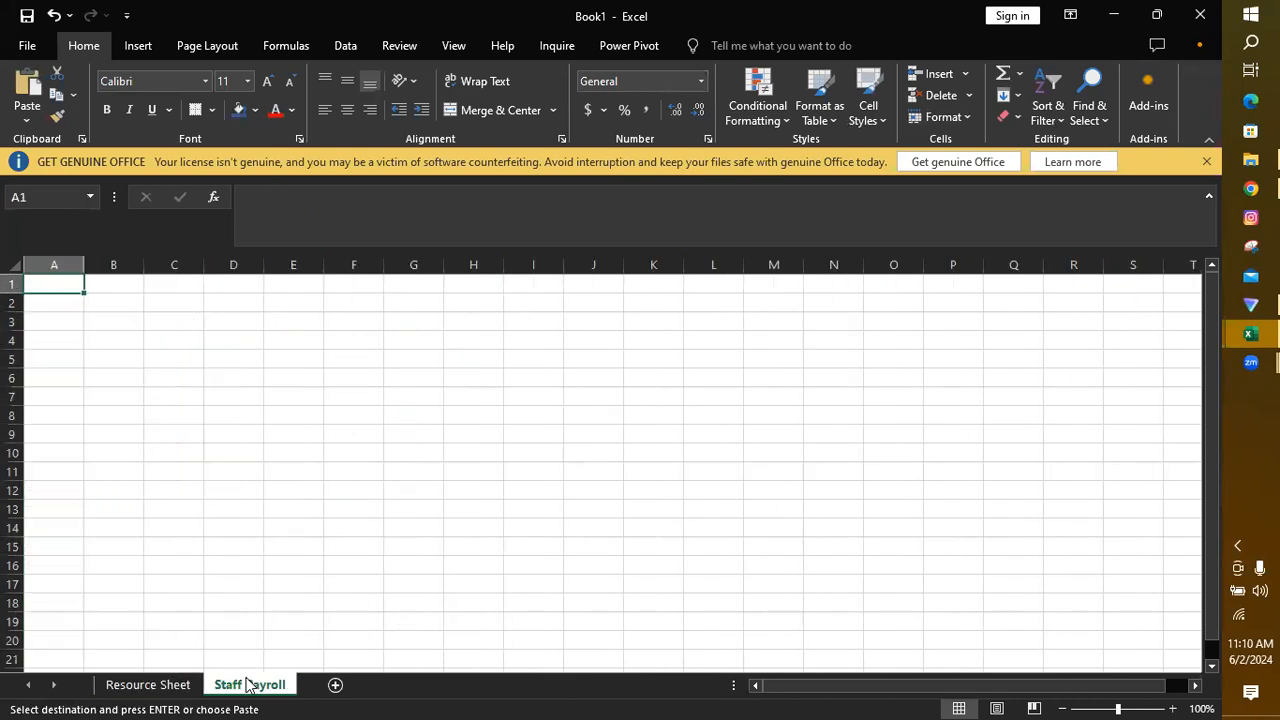
click(46, 340)
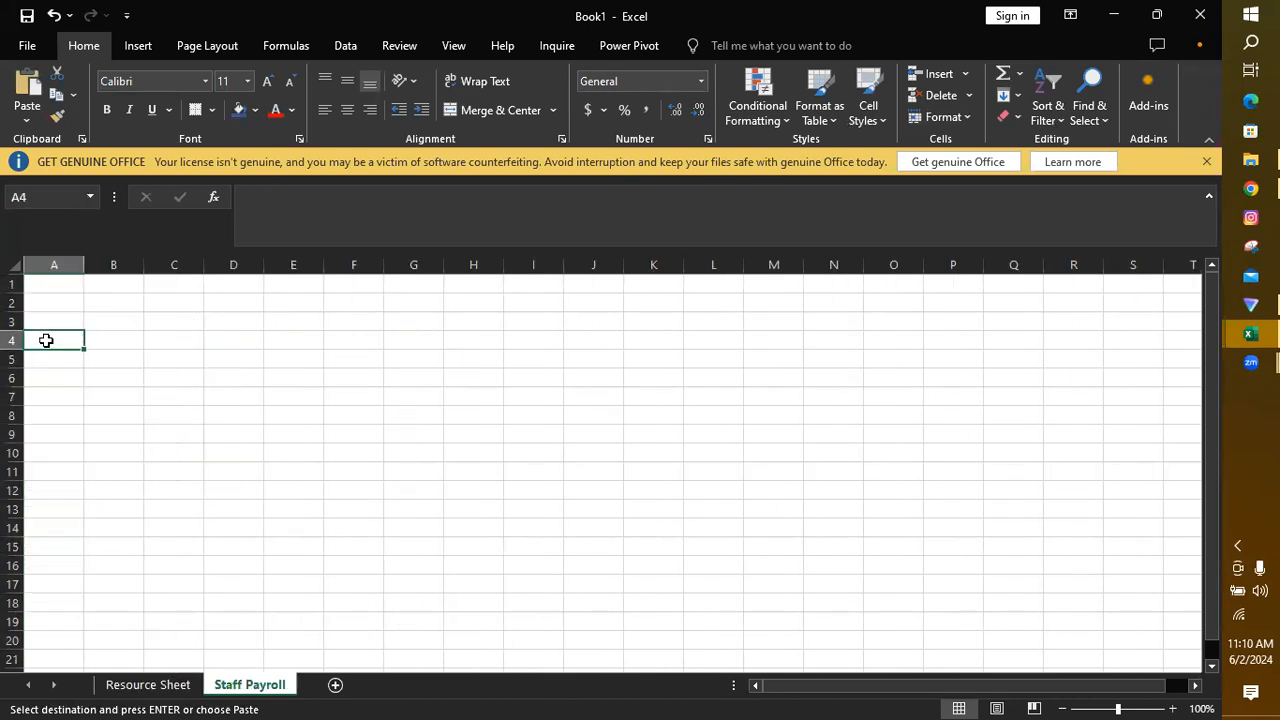
key(ctrl+v)
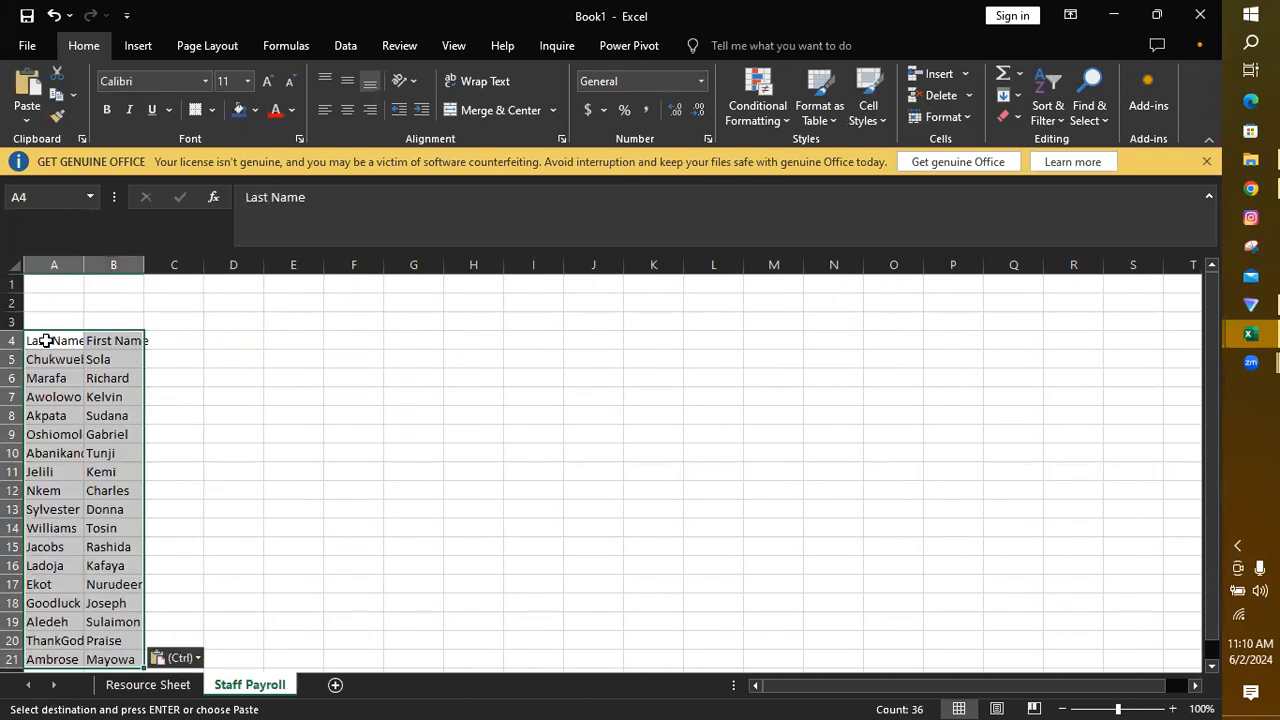
double_click(84, 263)
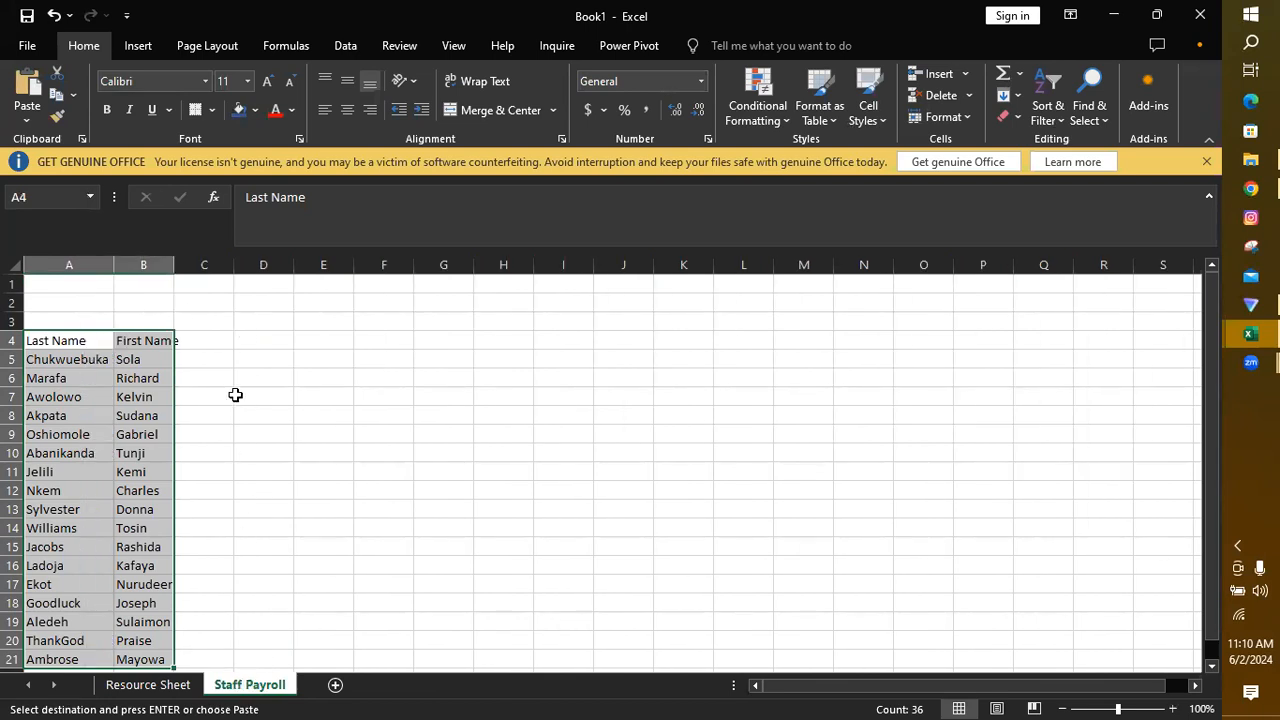
Step: Copy the Hourly Wage column (C3:C20) from Resource Sheet to cell C4 of Staff Payroll
click(155, 690)
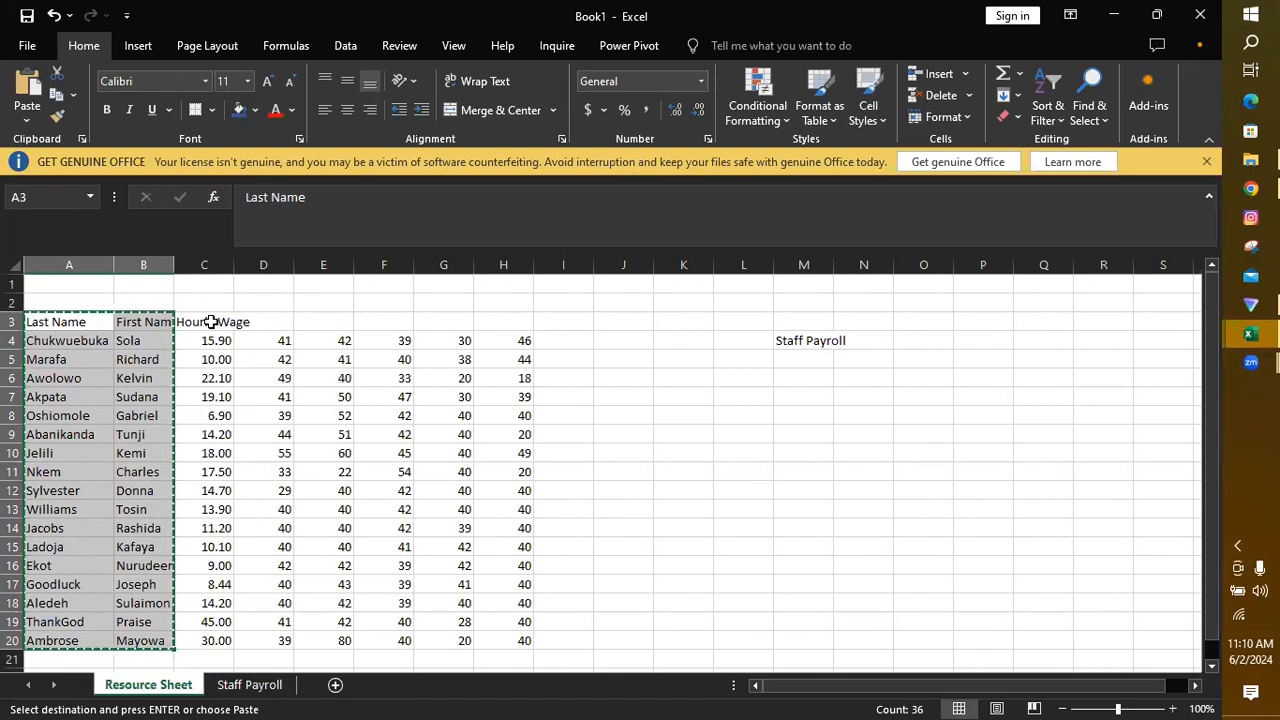
drag(211, 322, 214, 637)
key(ctrl+c)
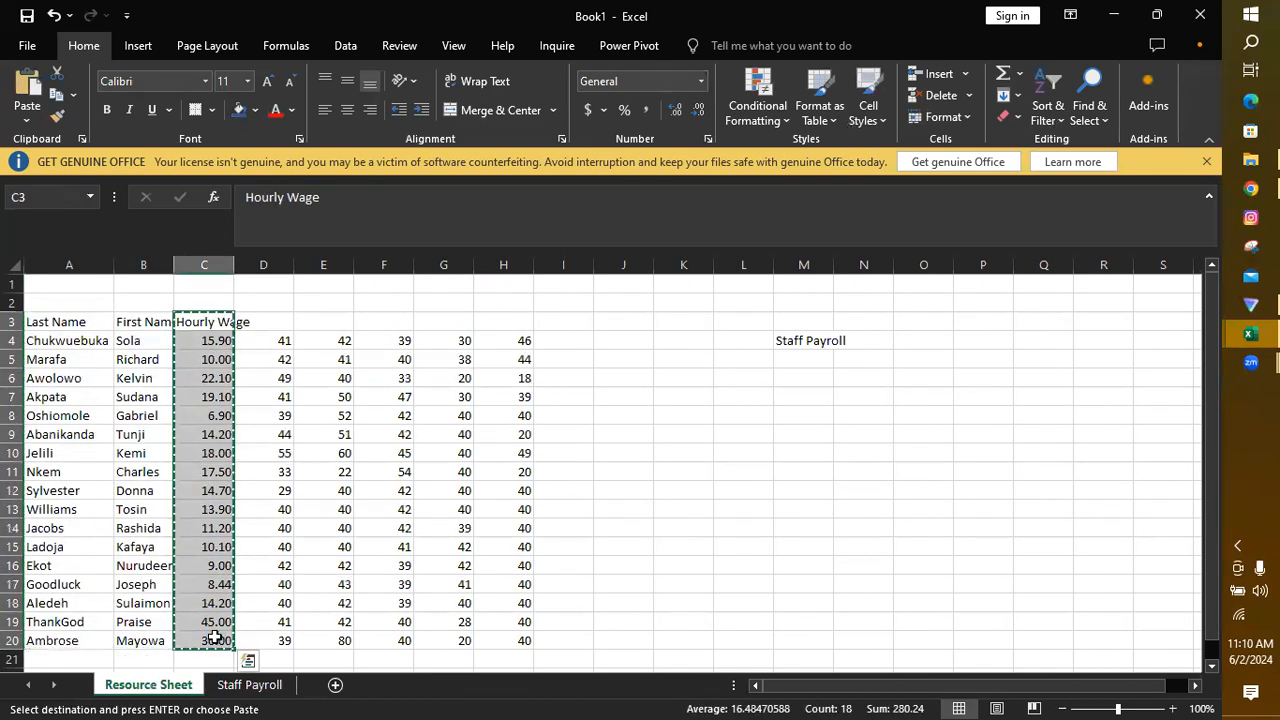
click(250, 684)
click(213, 341)
key(ctrl+v)
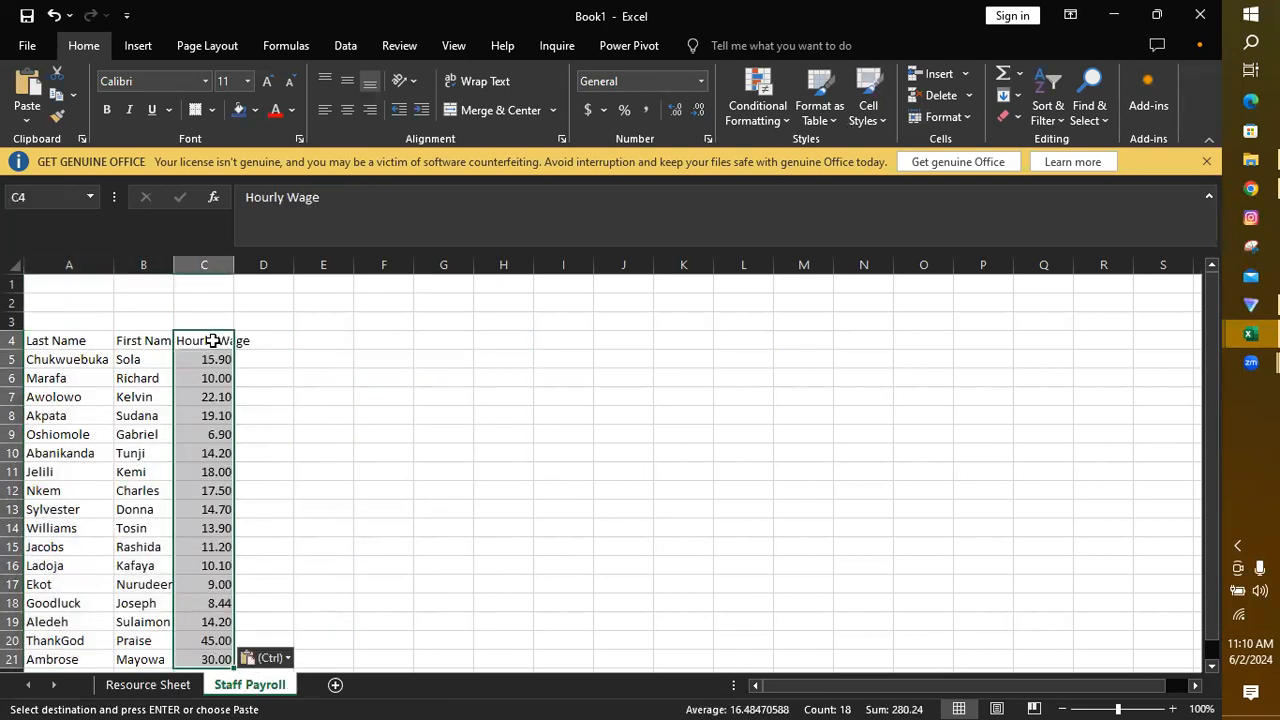
Step: Copy the first column of hours (D4:D20) from Resource Sheet to cell D5 of Staff Payroll
click(148, 684)
drag(275, 341, 286, 641)
key(ctrl+c)
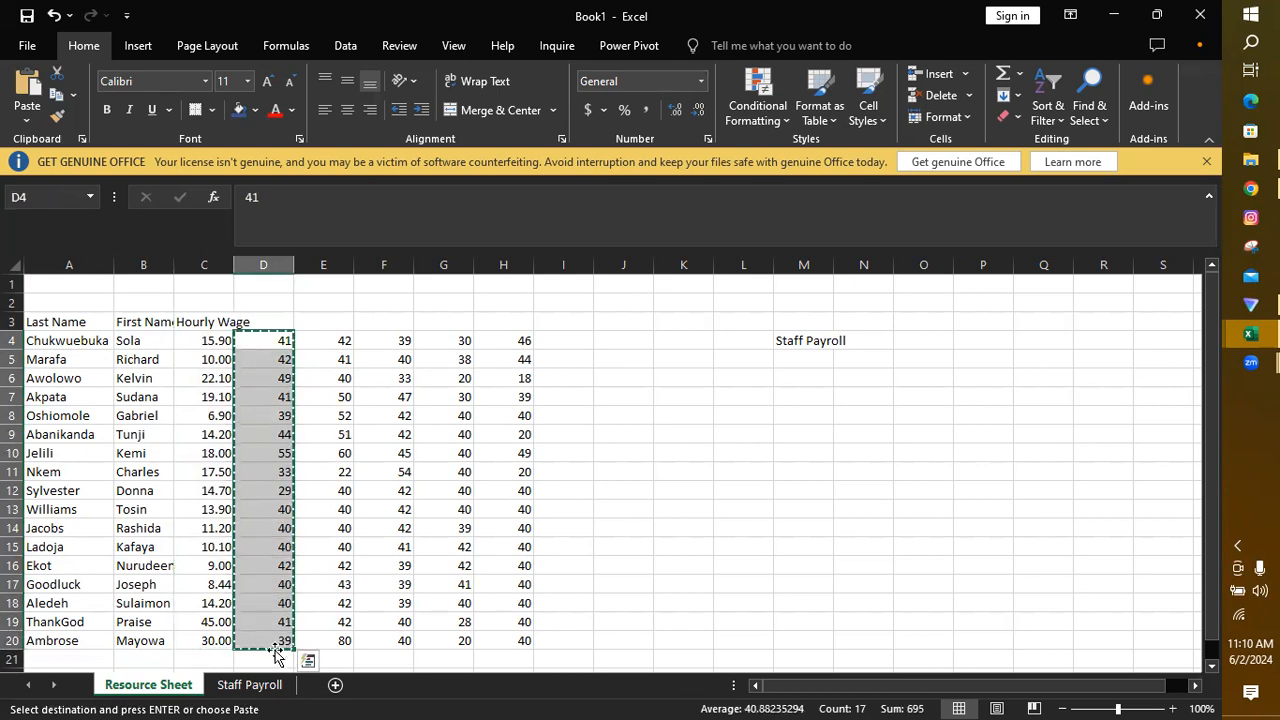
click(250, 685)
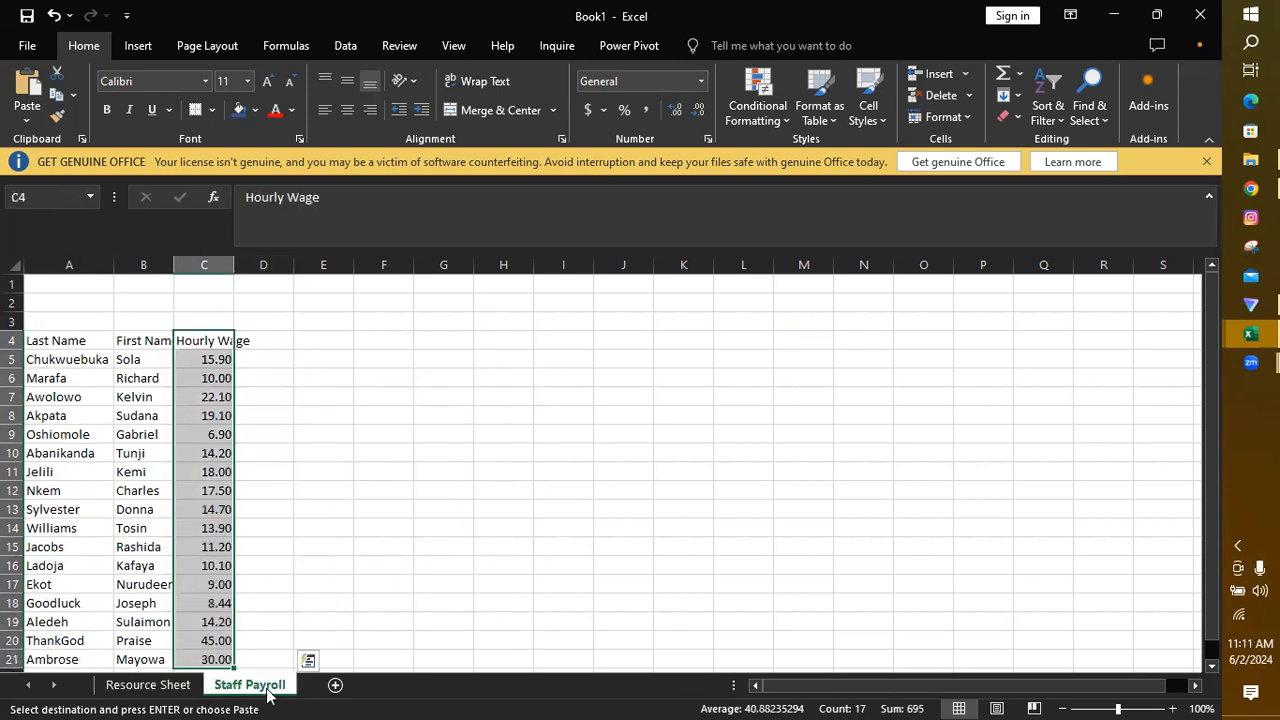
click(269, 363)
key(ctrl+v)
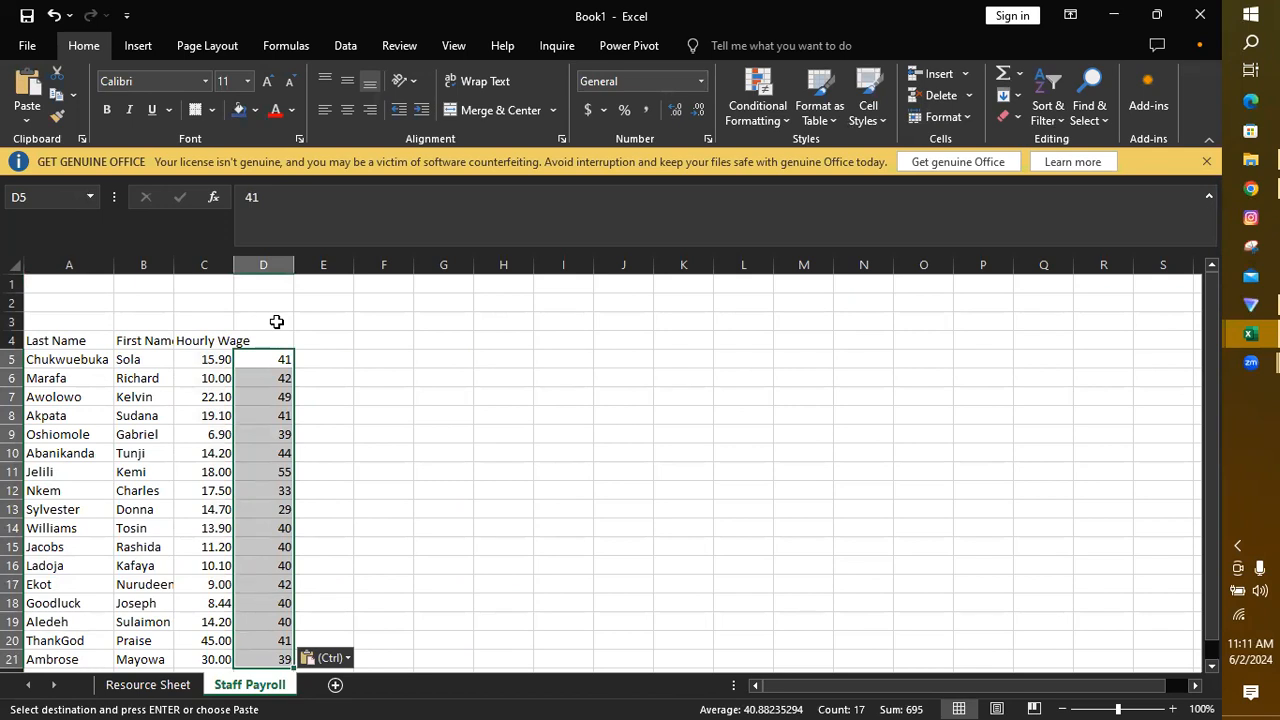
Step: Move the Hourly Wage heading from C4 to C3 and apply the dollar Accounting format to column C
click(204, 341)
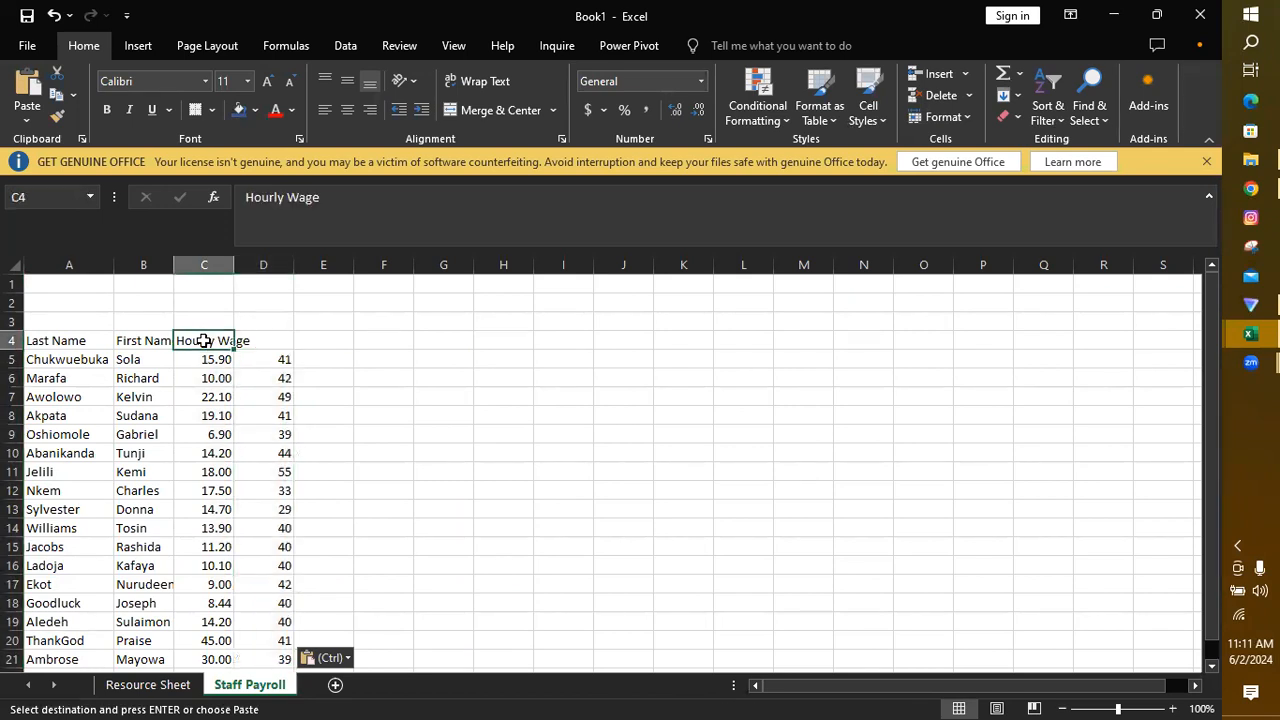
key(ctrl+c)
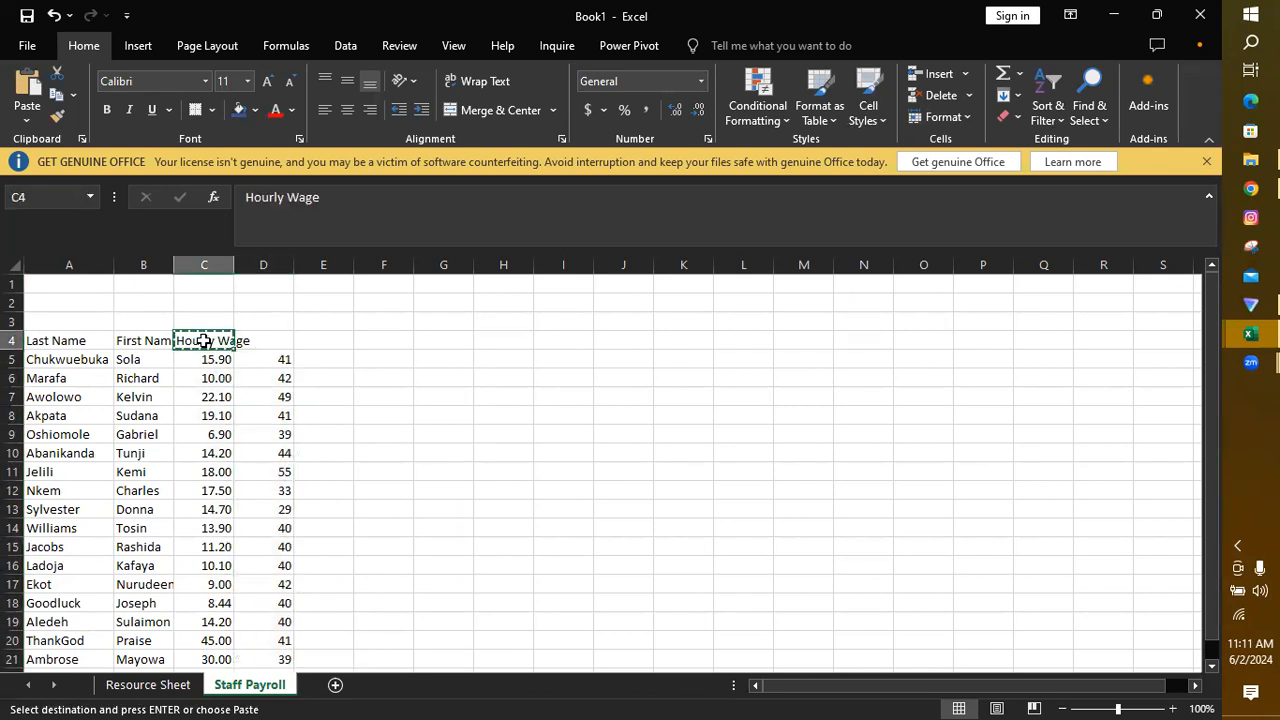
click(194, 321)
key(Return)
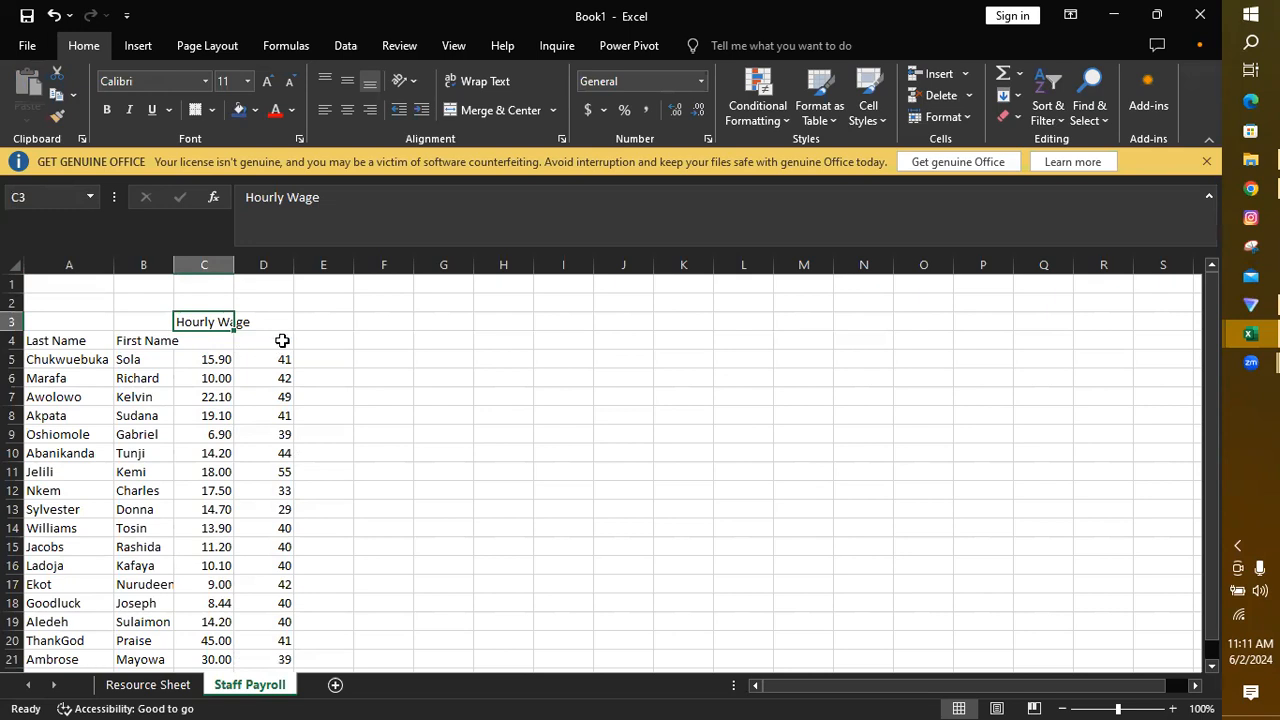
click(204, 263)
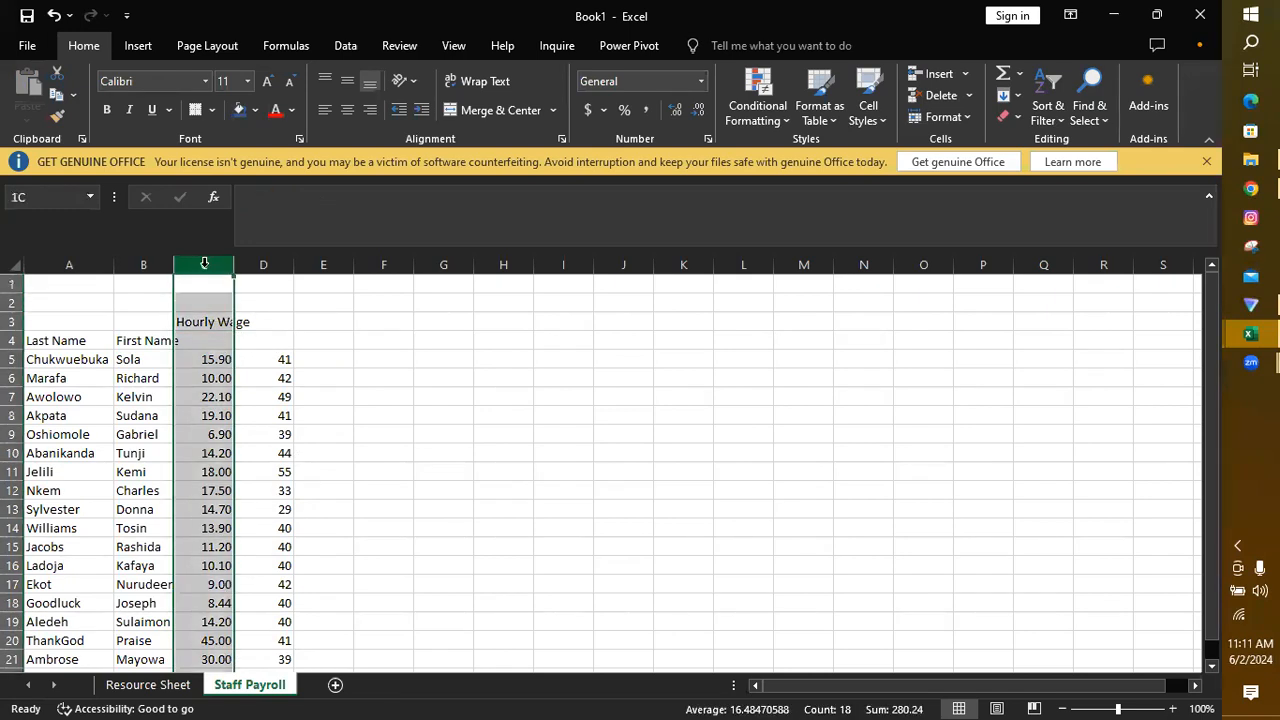
click(587, 110)
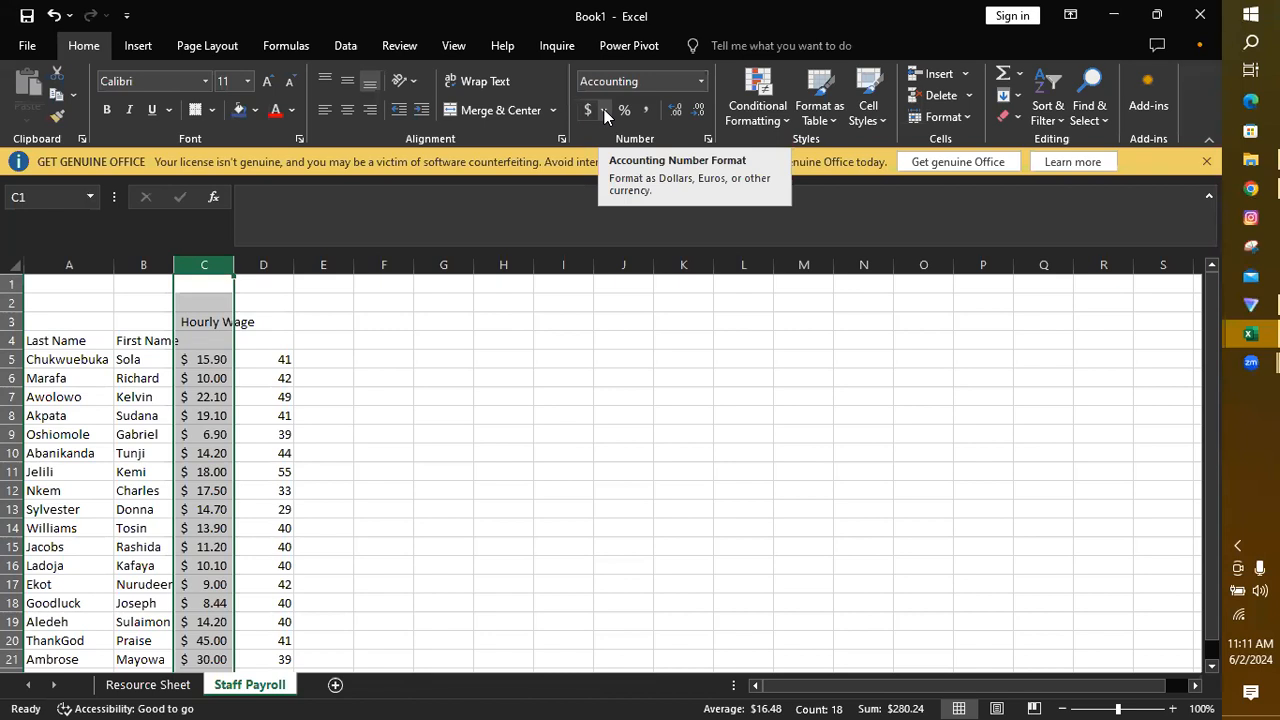
click(604, 110)
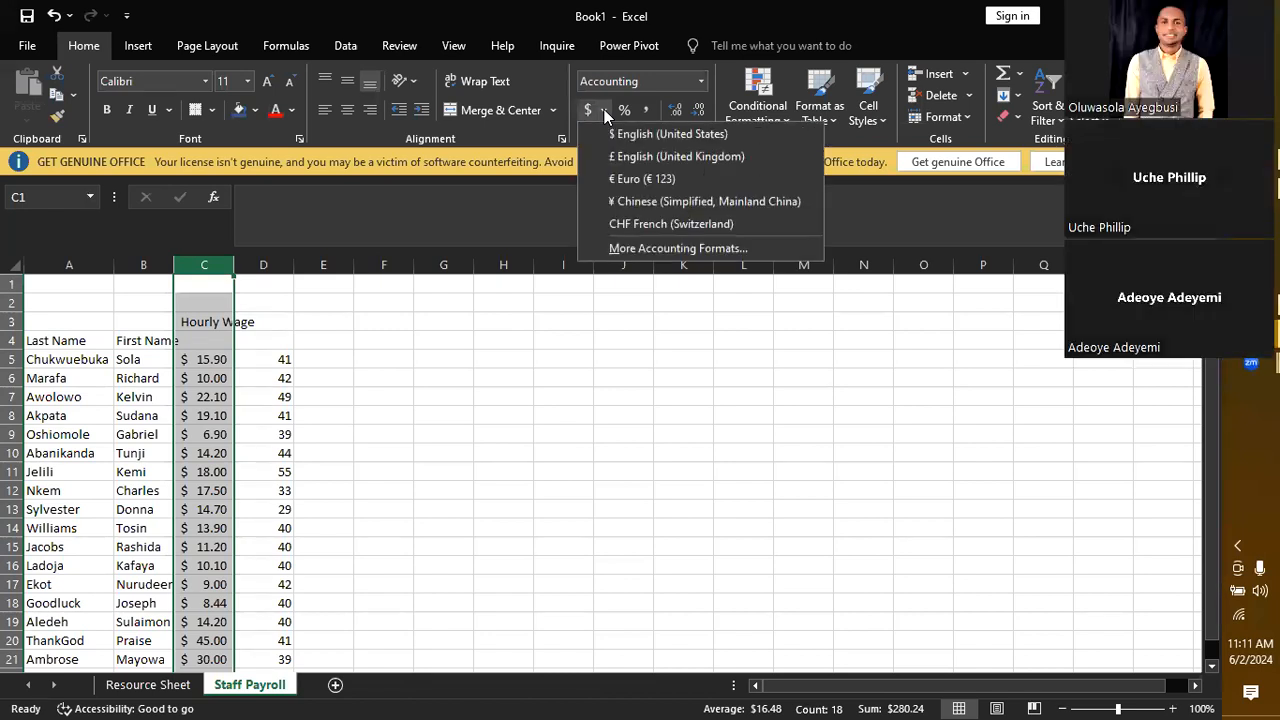
click(641, 246)
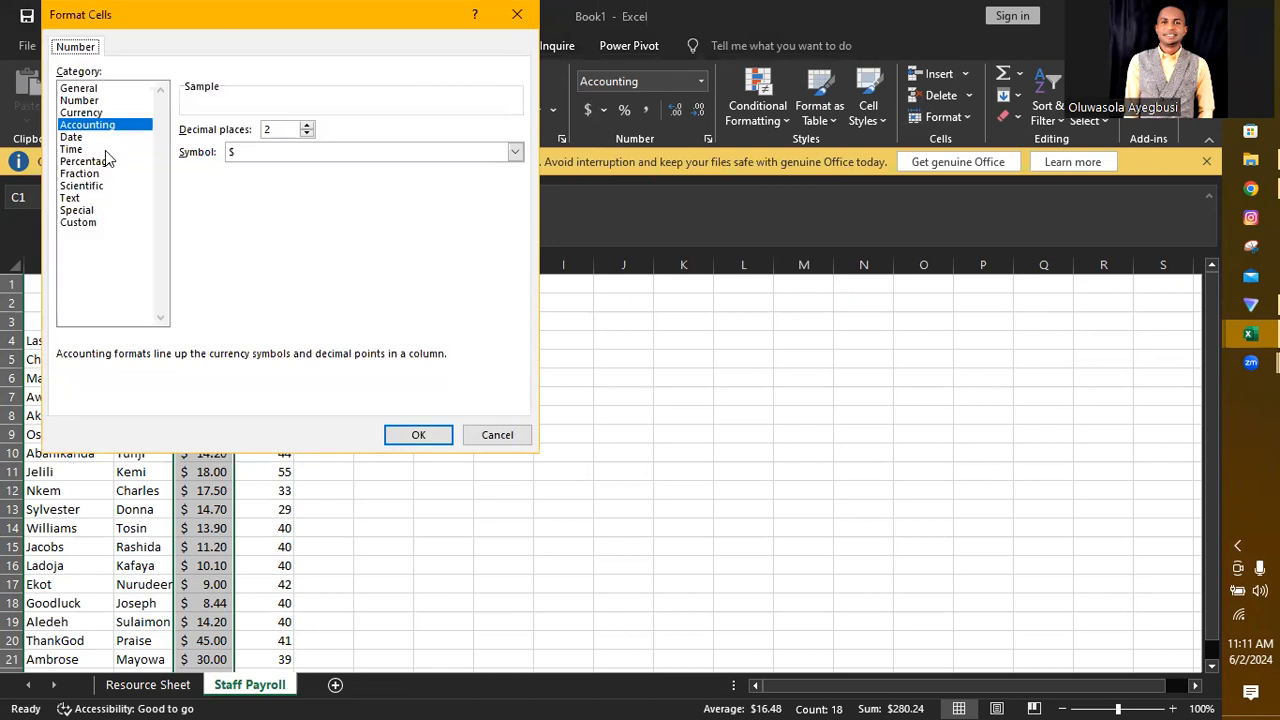
click(266, 155)
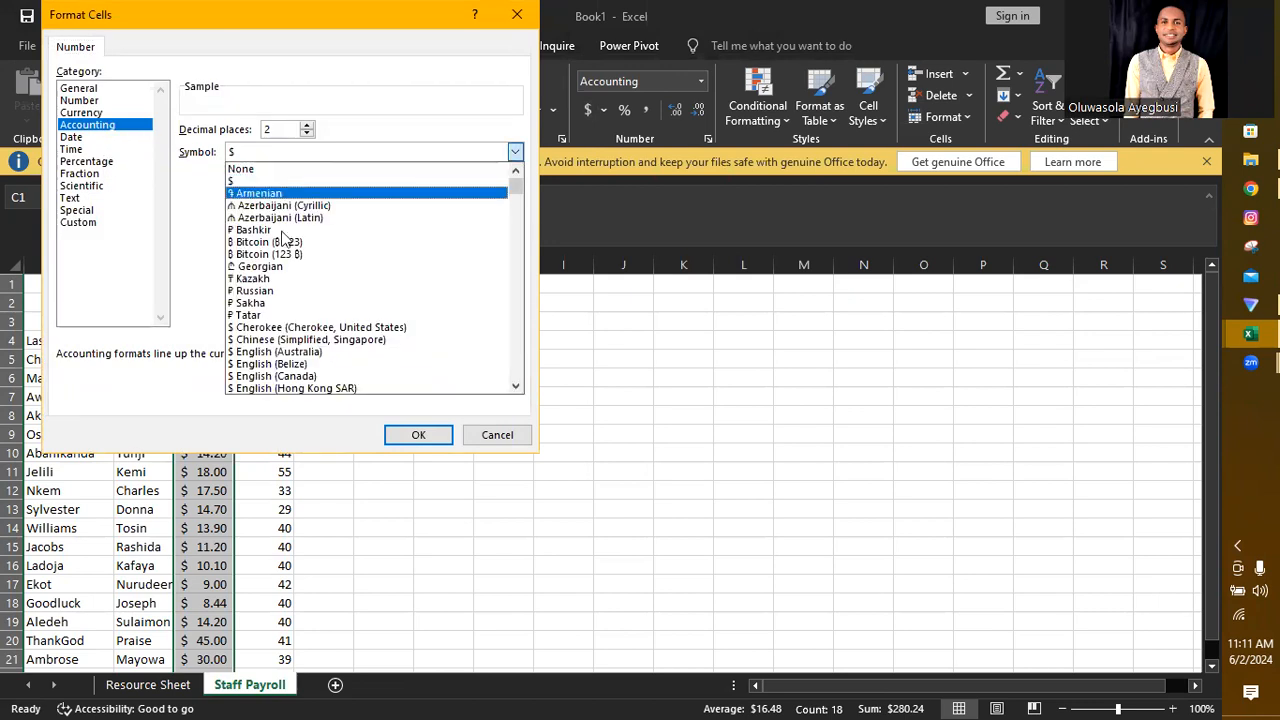
drag(516, 183, 533, 210)
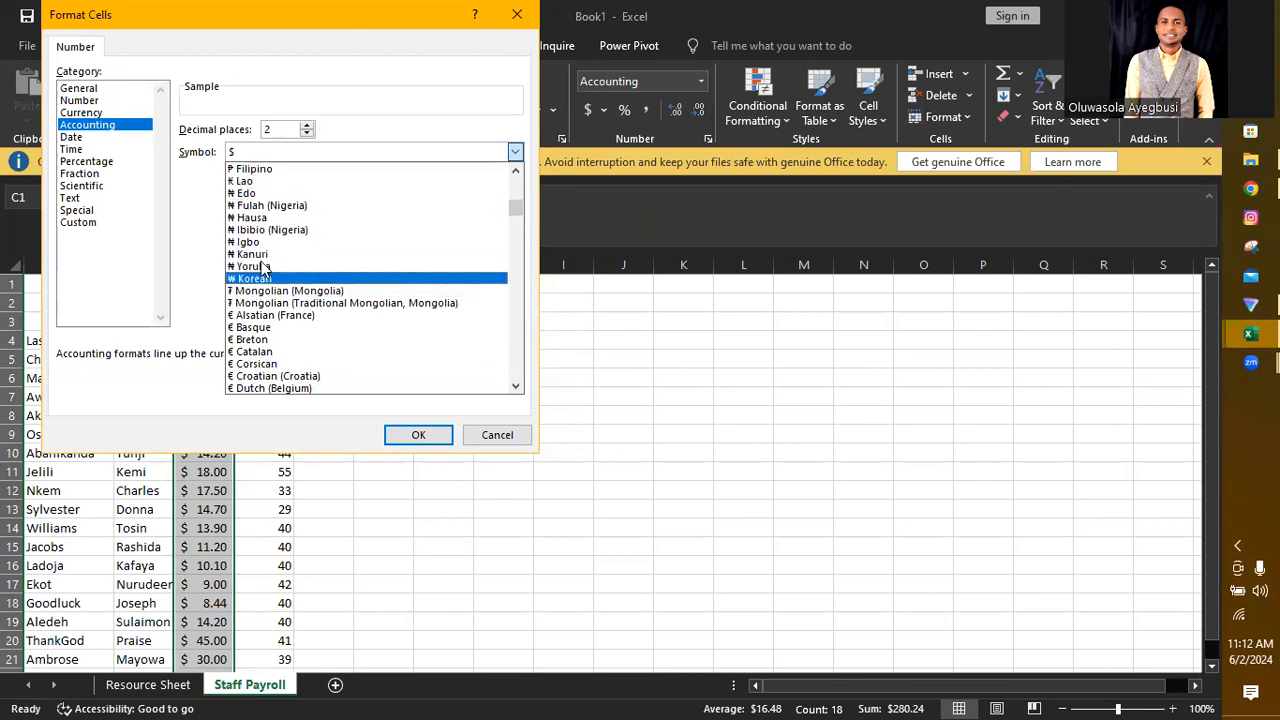
drag(516, 206, 520, 175)
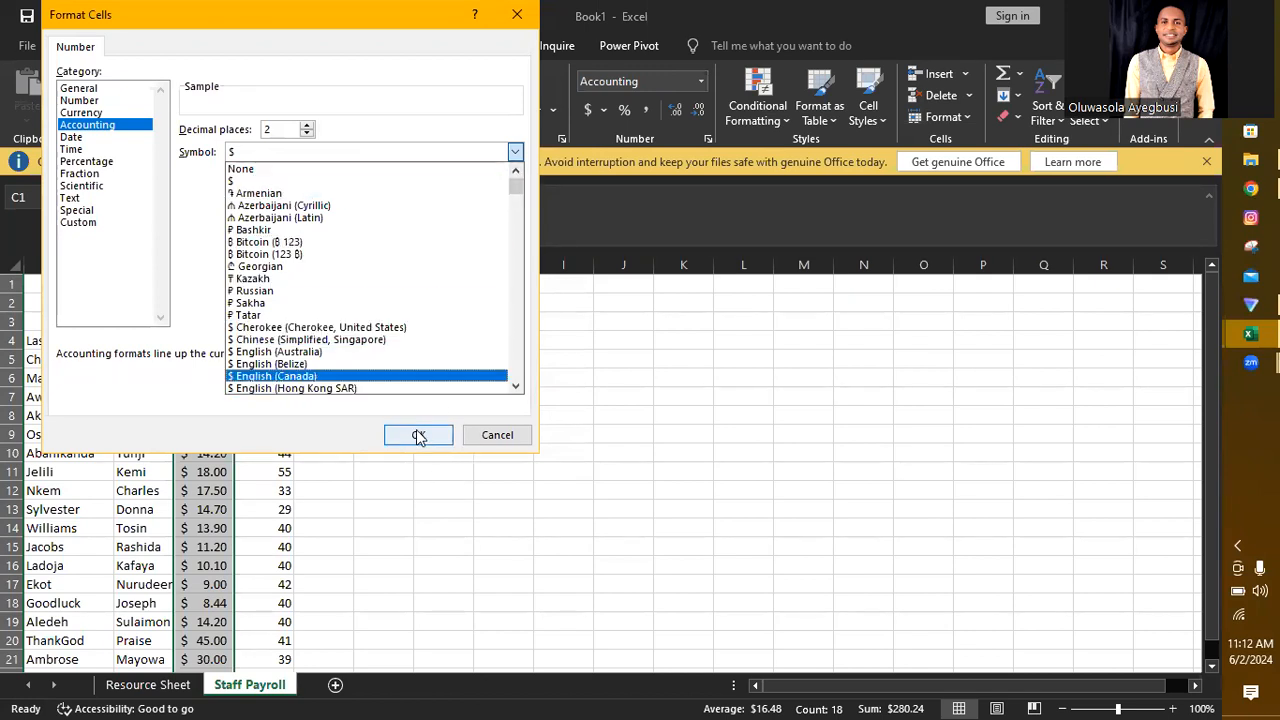
click(494, 434)
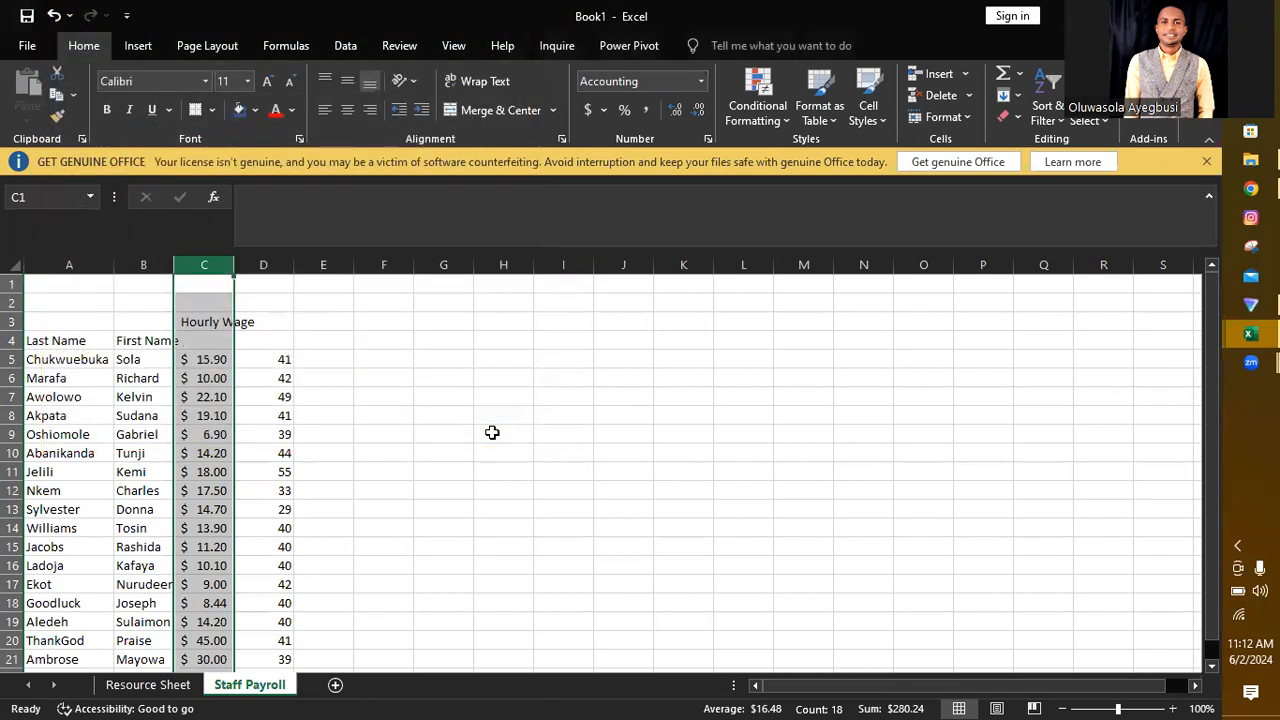
Step: Enter the date 1-May in D4 as the heading of the hours column
click(280, 340)
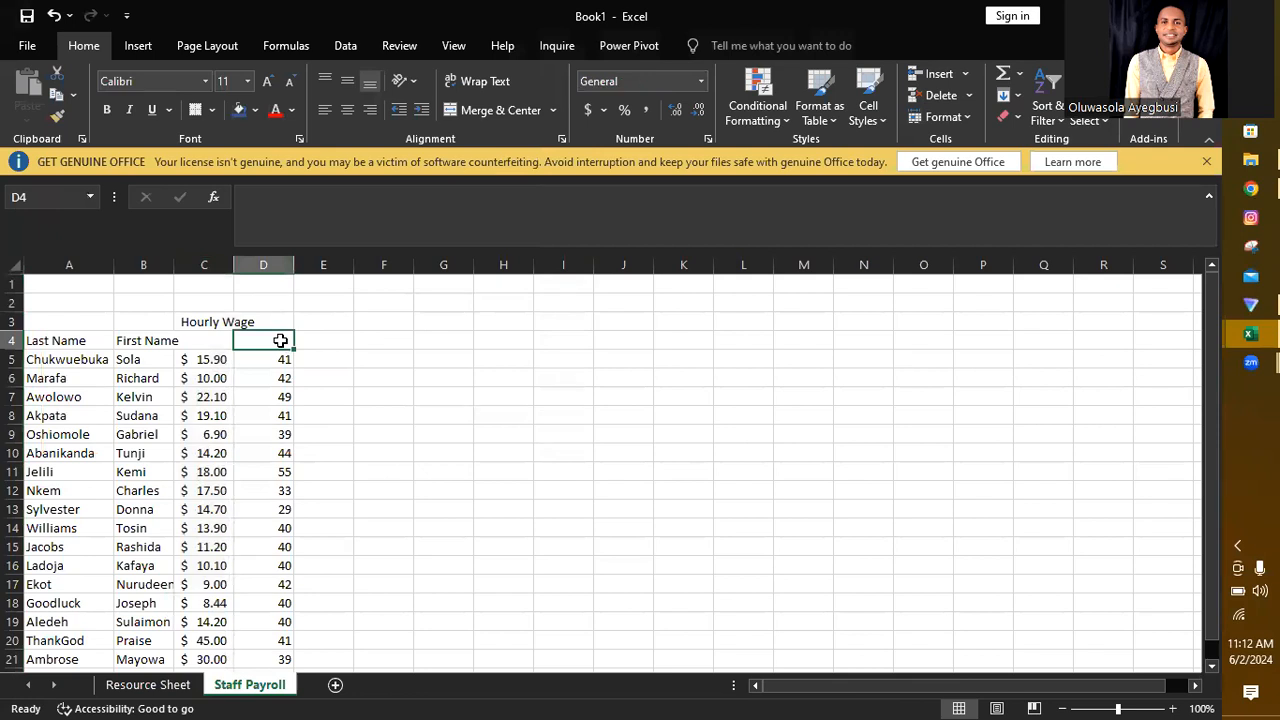
text(Ma)
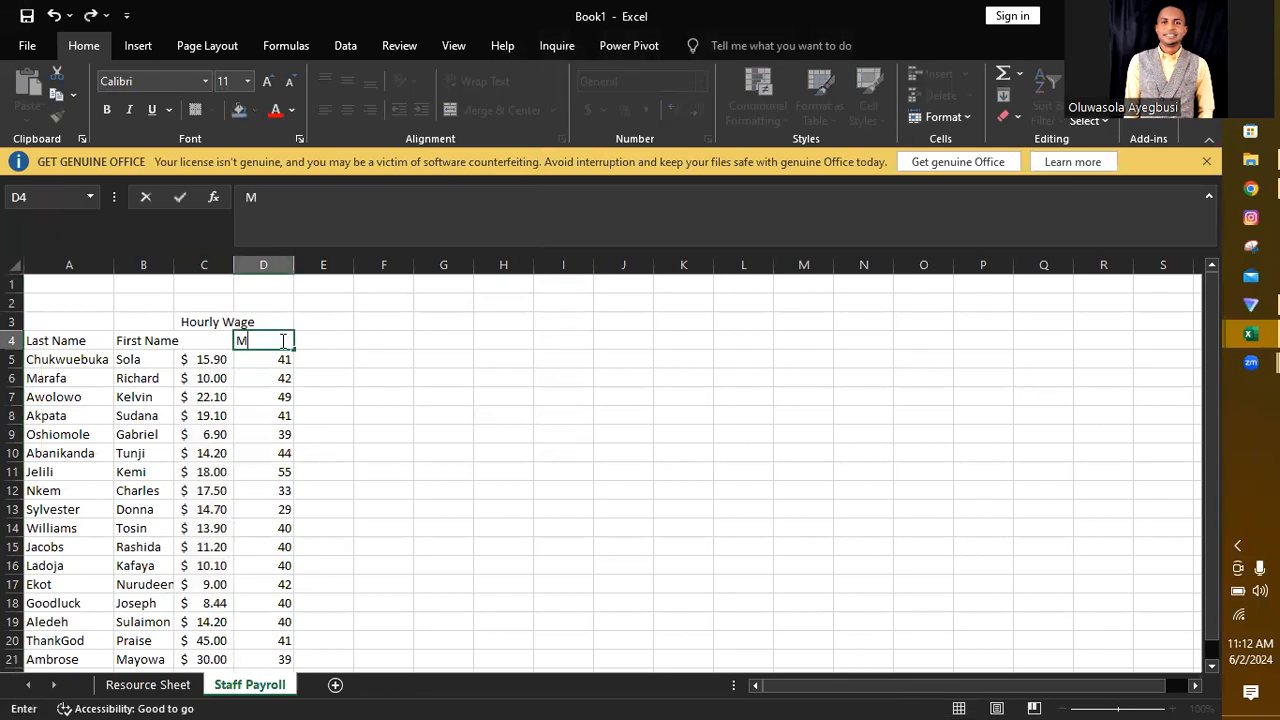
text(1)
key(Return)
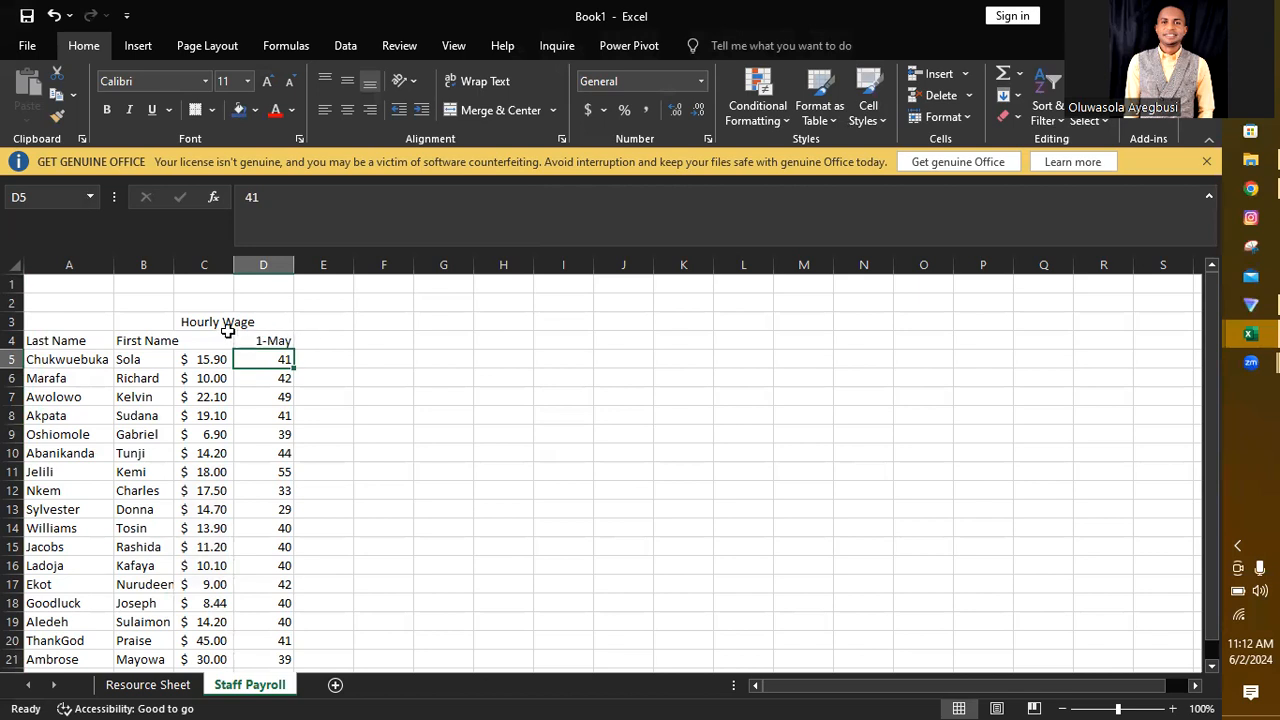
Step: Enter the heading Pay in E3 and calculate the first employee's pay in E5 with the formula =C5*D5
click(329, 320)
text(Pay)
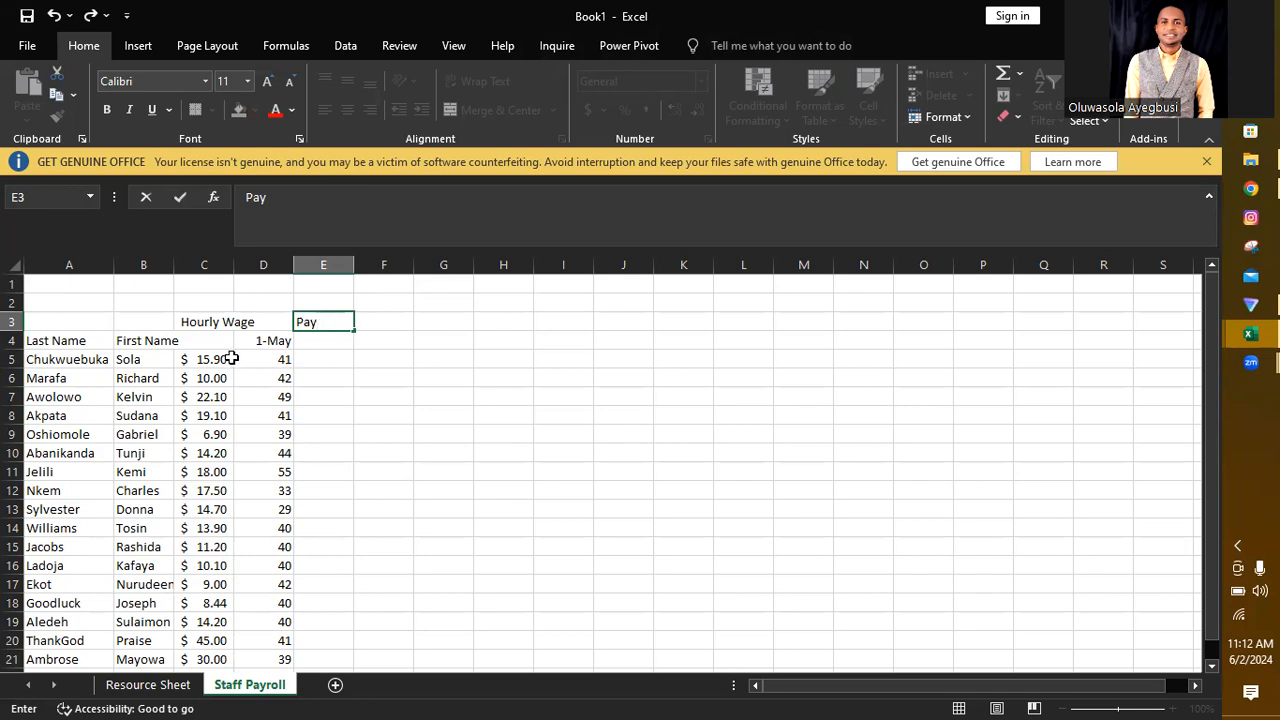
click(313, 356)
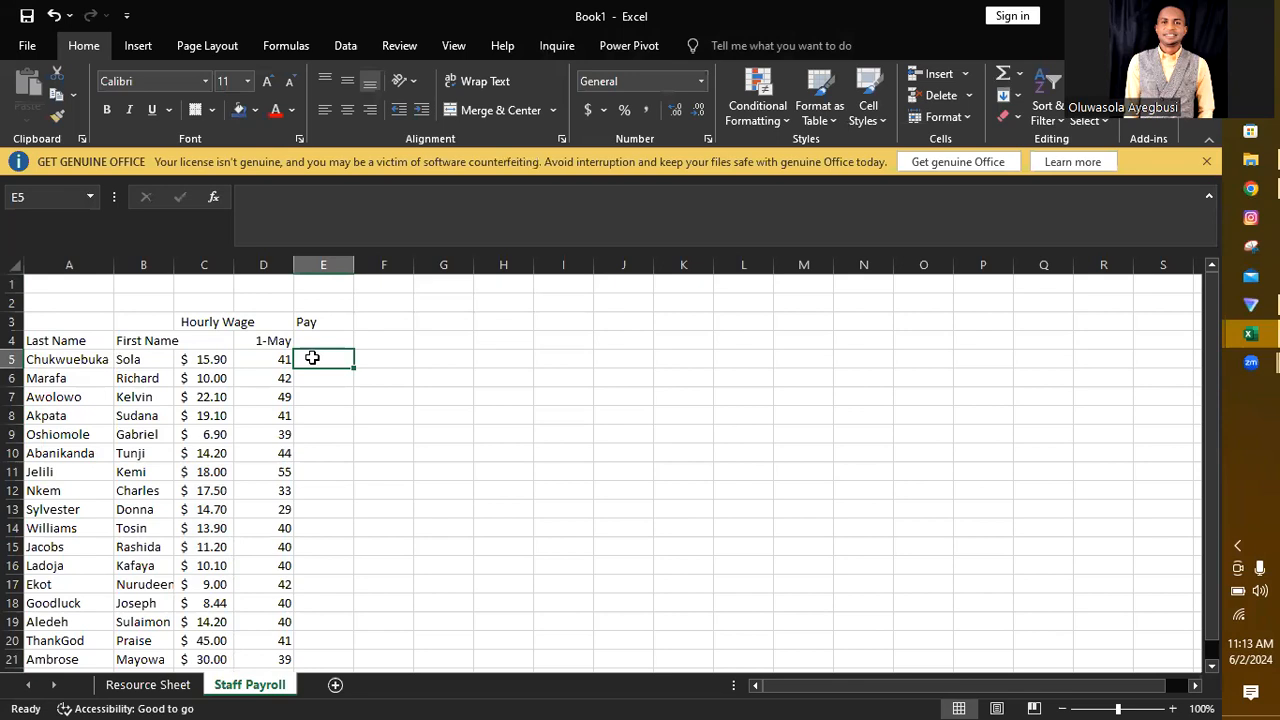
text(=)
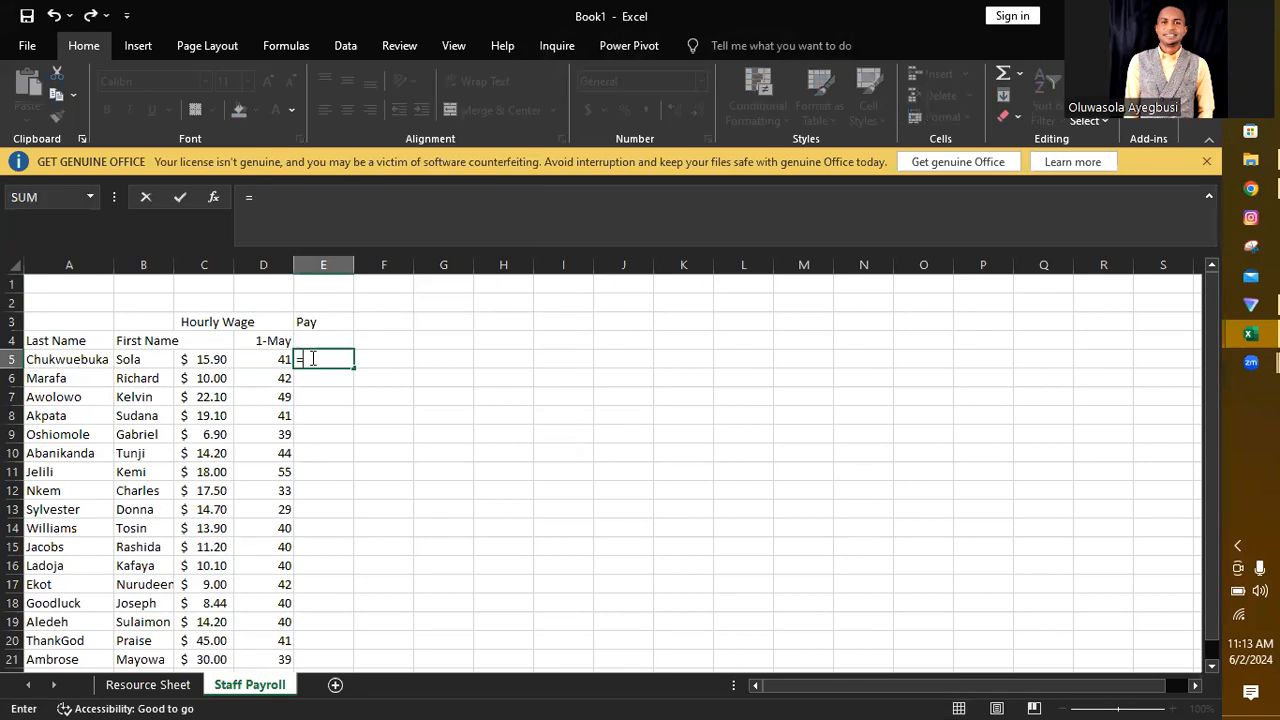
click(207, 359)
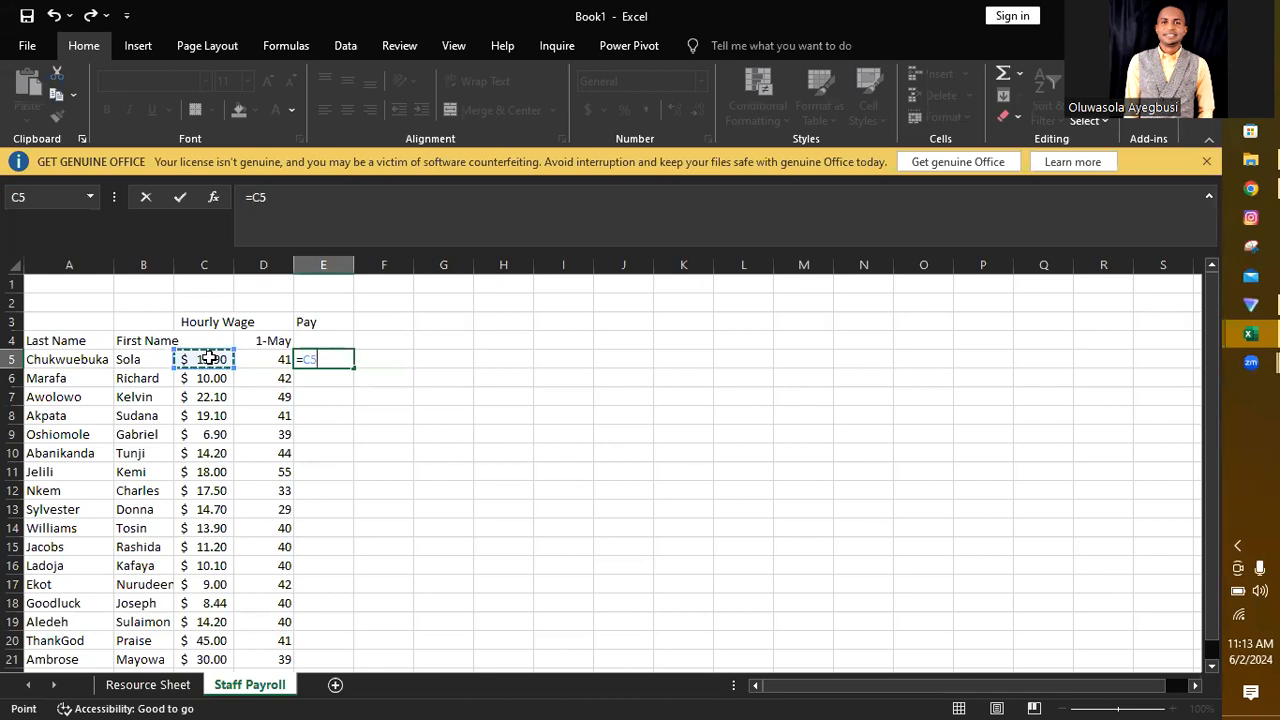
text(*)
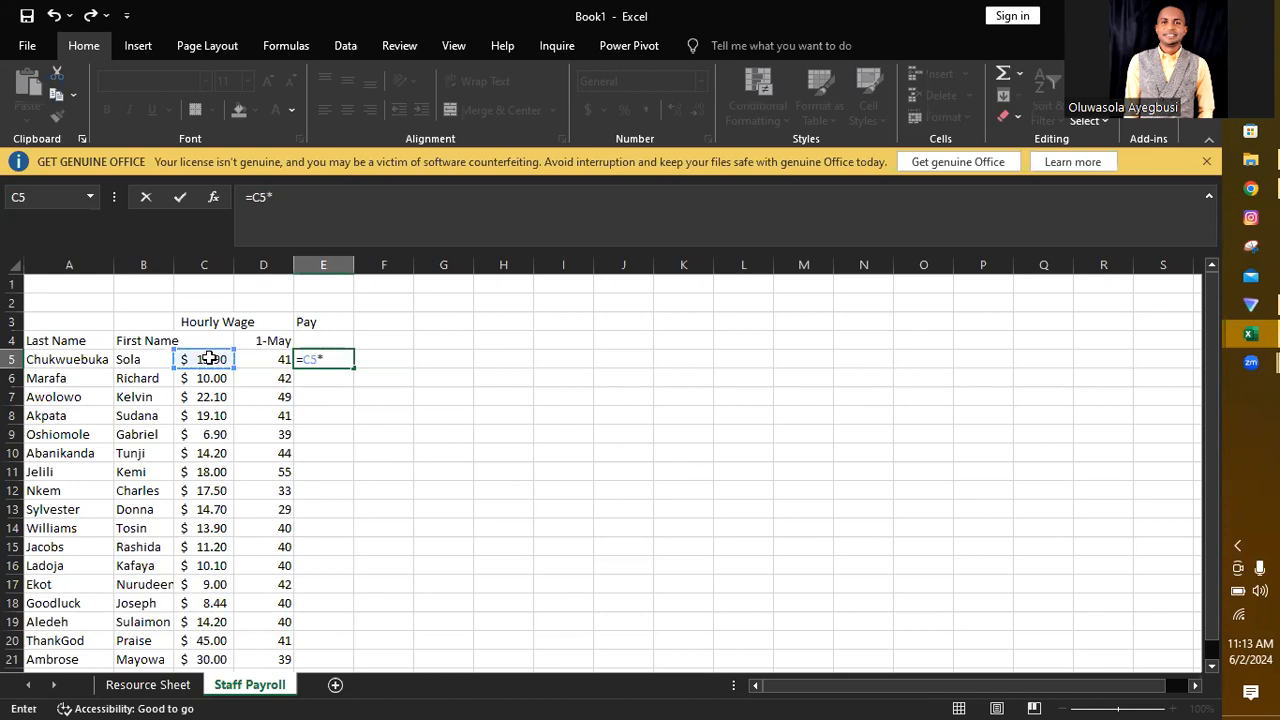
click(260, 358)
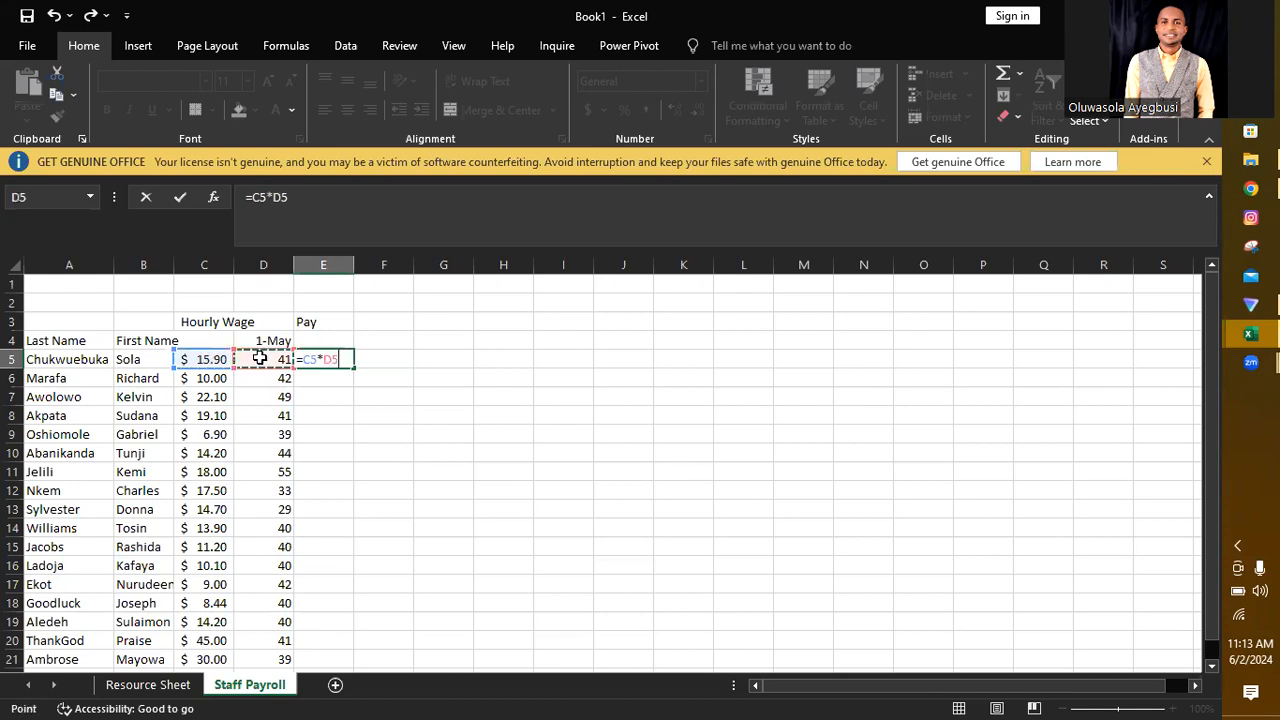
key(Return)
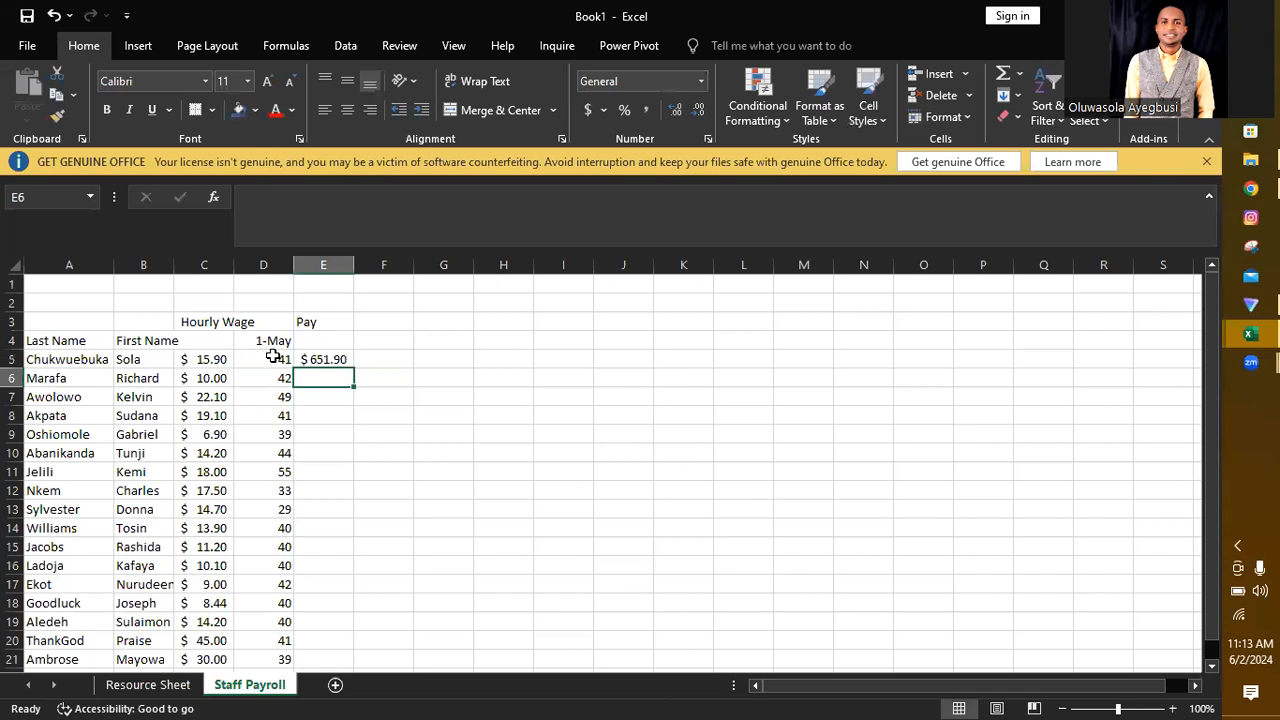
Step: Move the Hourly Wage heading from C3 to C4 and fit column C's width to its contents
click(199, 320)
key(ctrl+c)
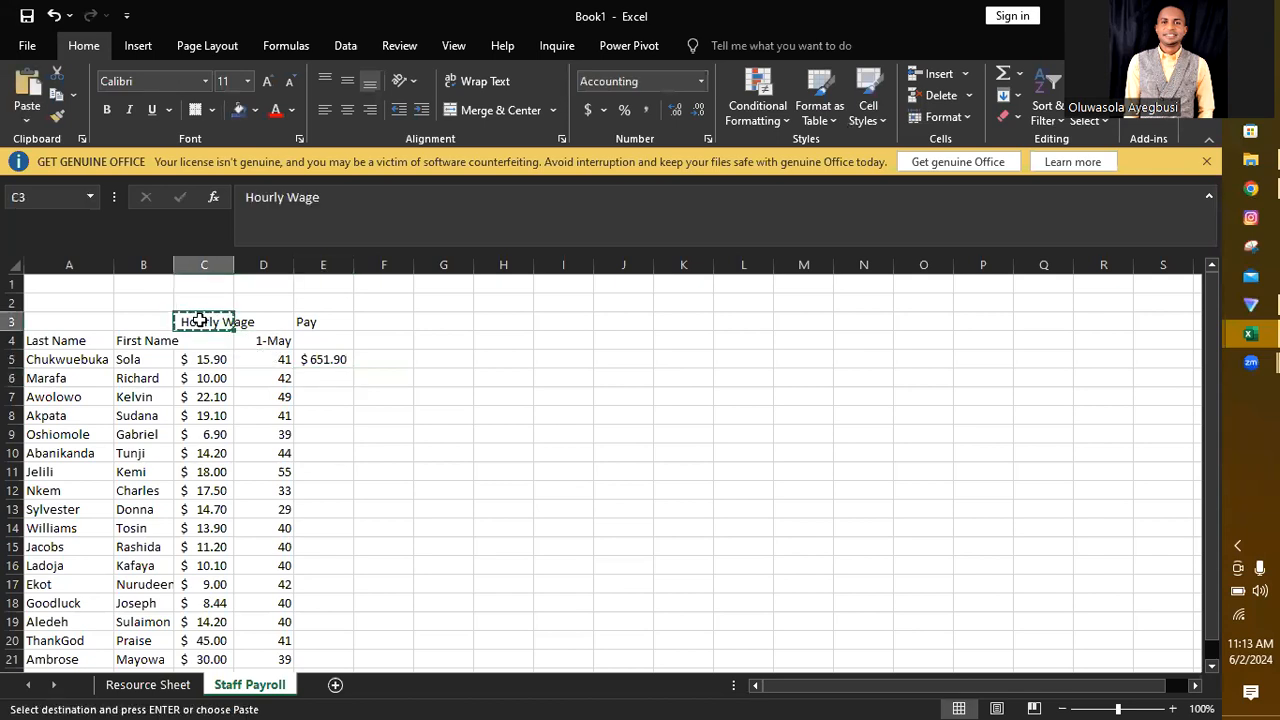
click(205, 340)
key(ctrl+v)
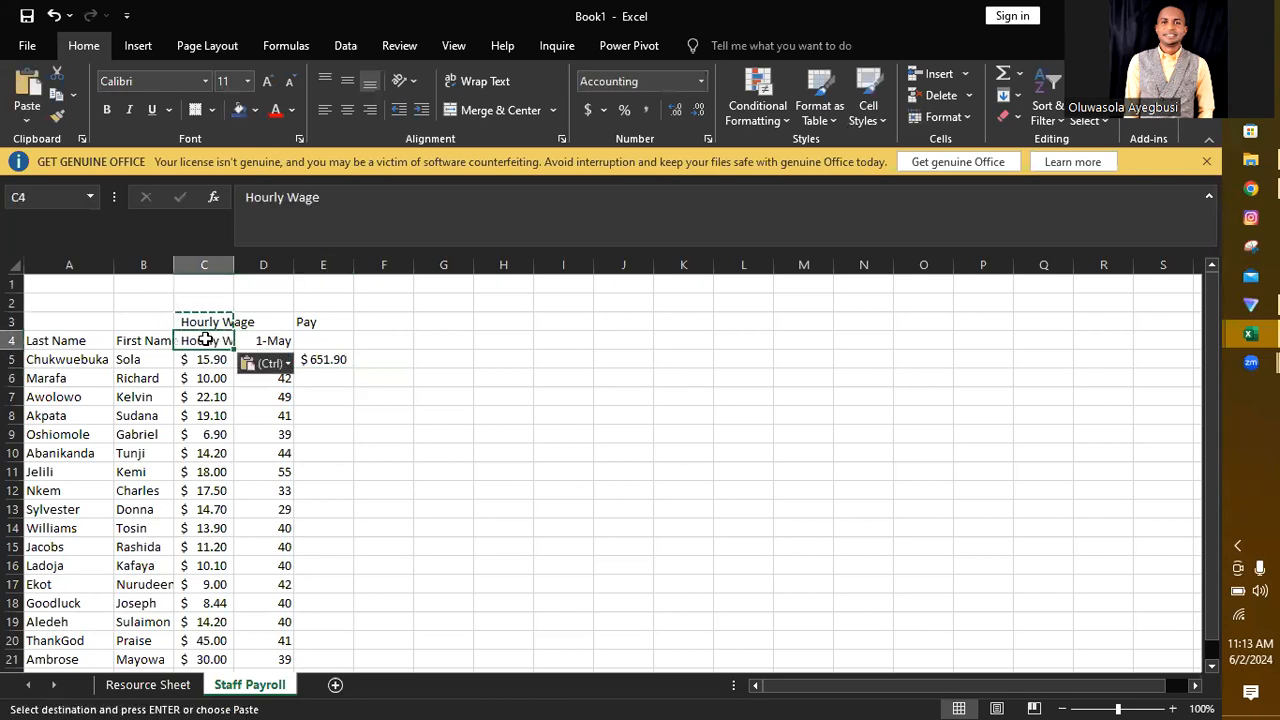
click(201, 322)
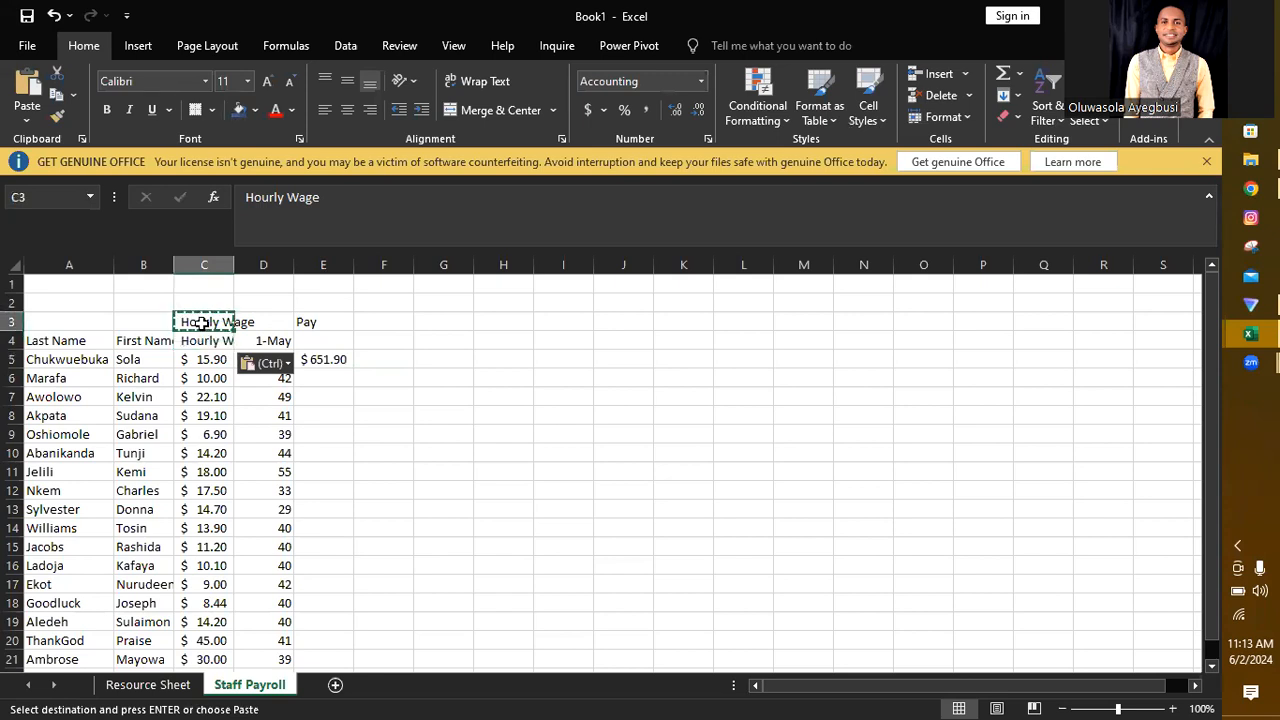
key(Delete)
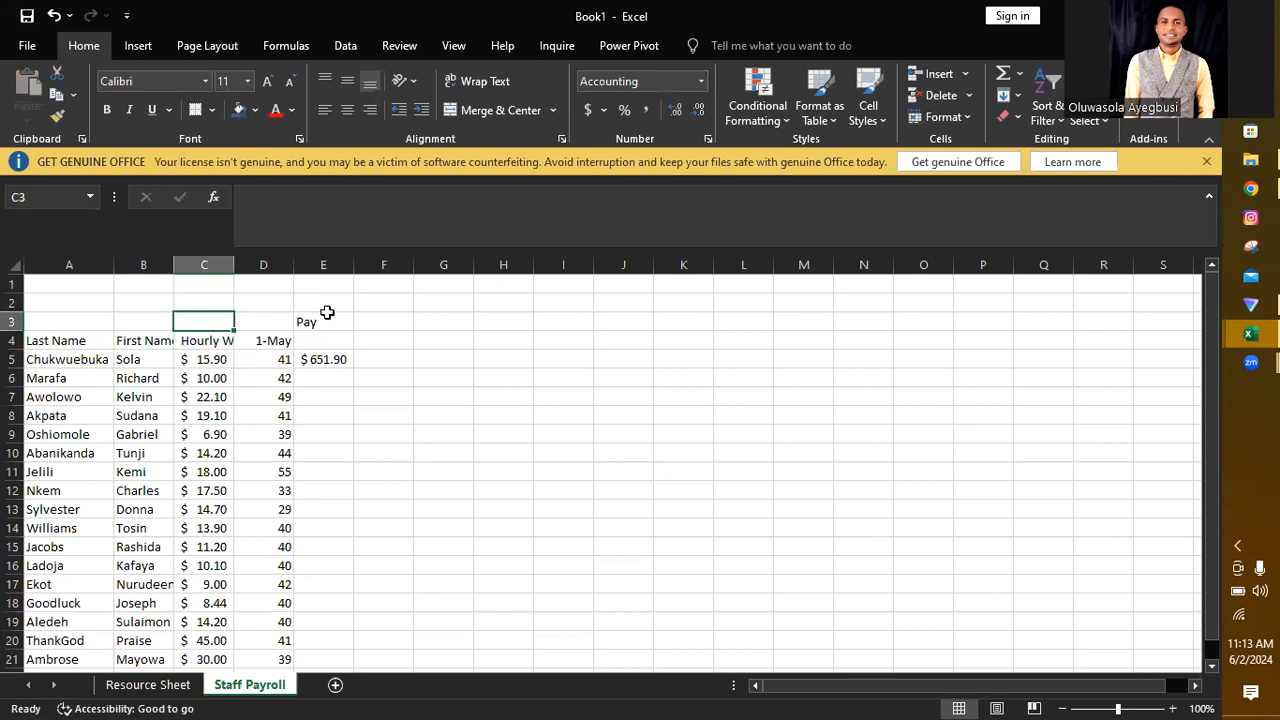
double_click(234, 260)
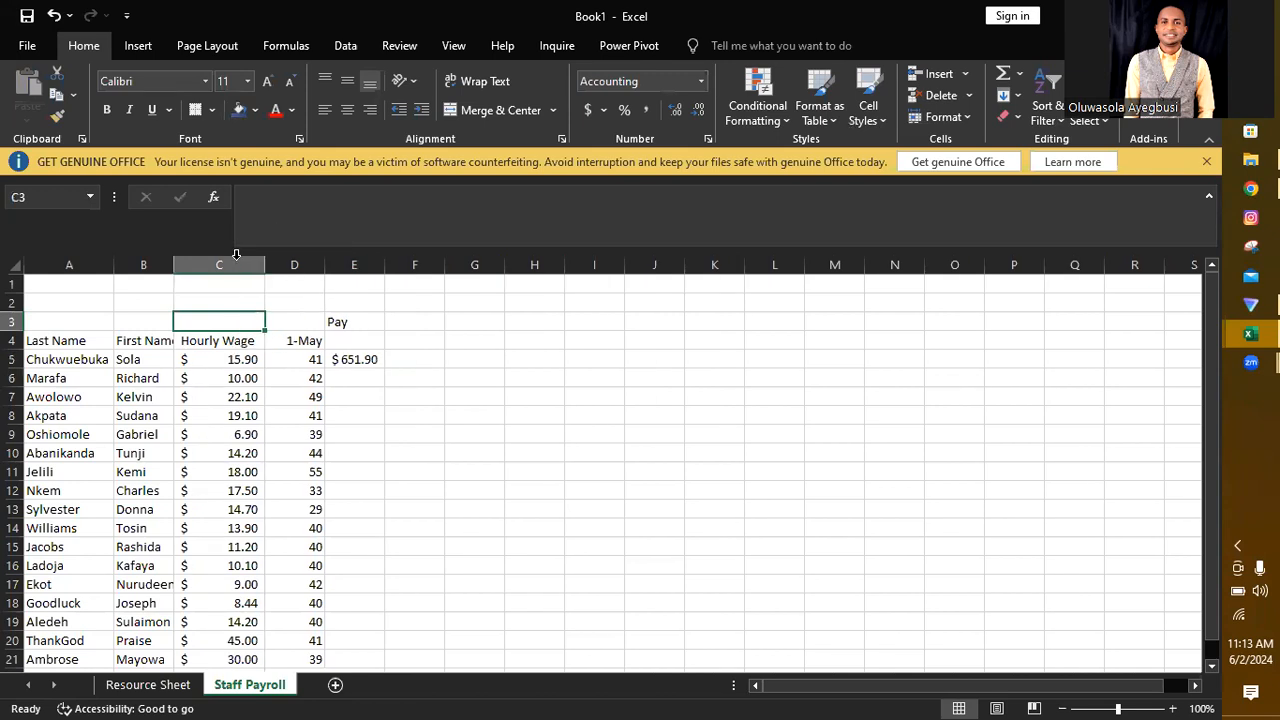
click(365, 358)
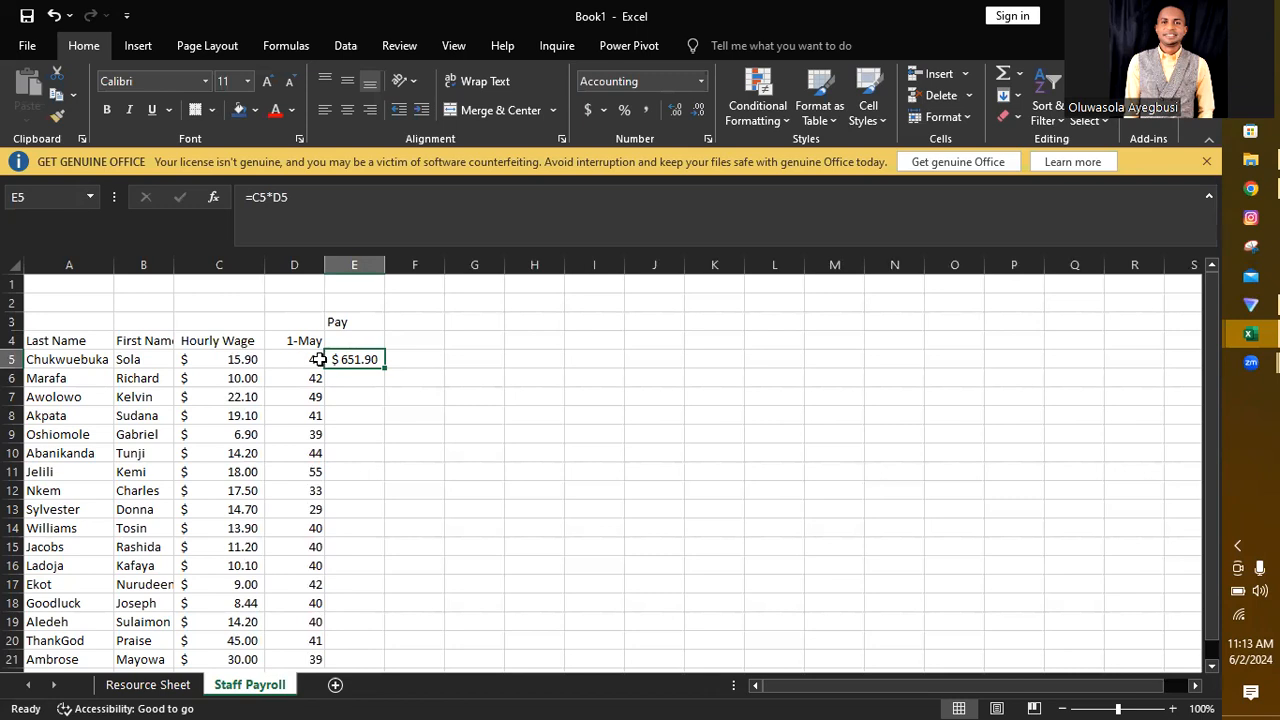
click(288, 358)
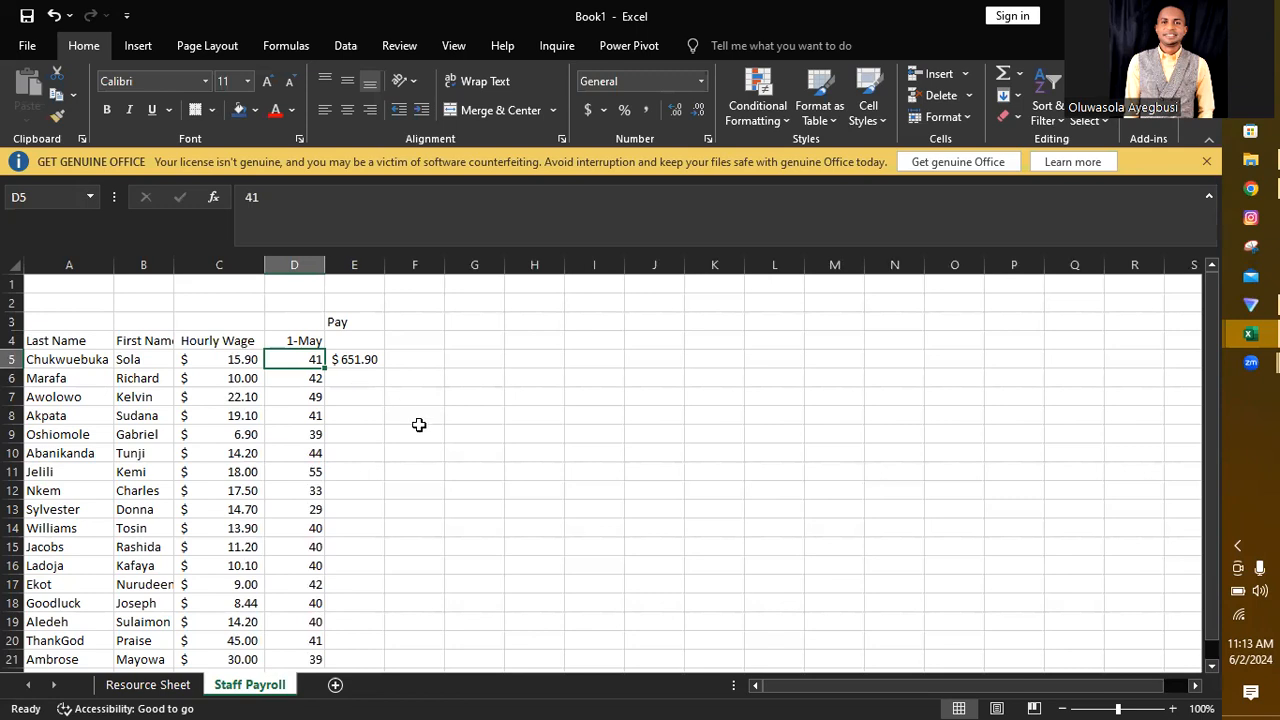
Step: Enter the headings Overtime Hours in F4 and Overtime Bonus in G4
click(410, 342)
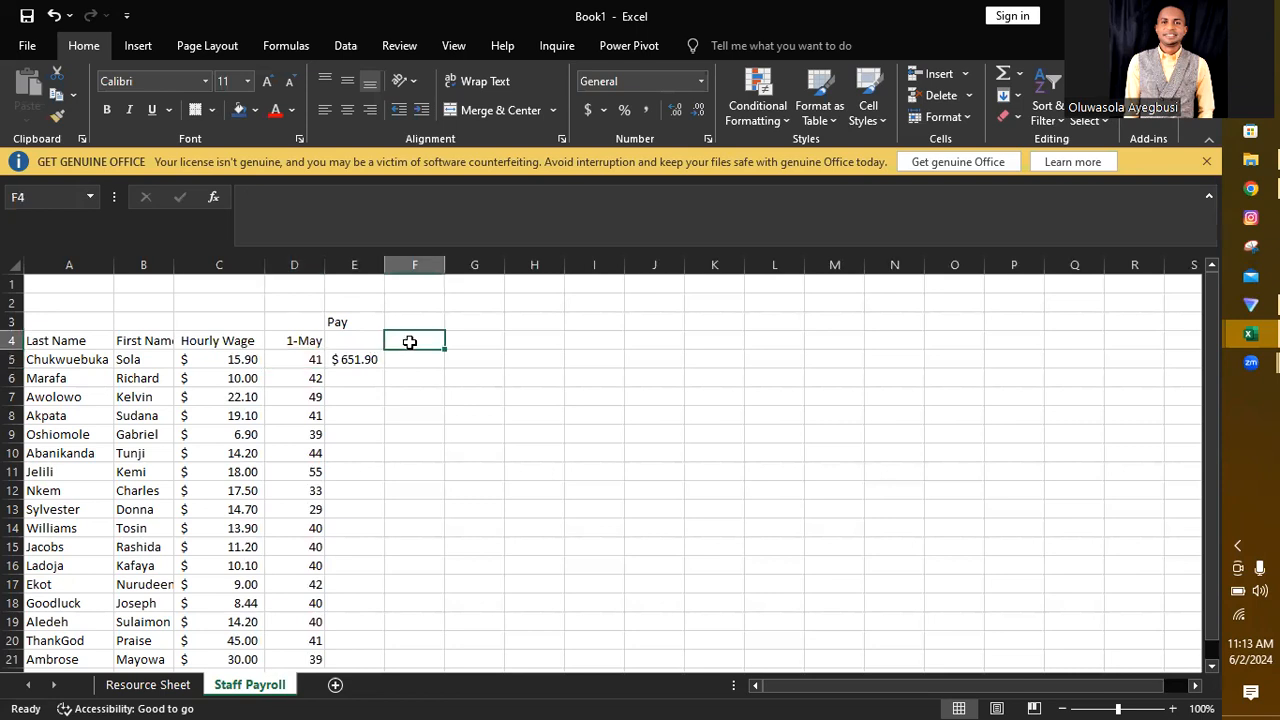
text(Overtime Hours)
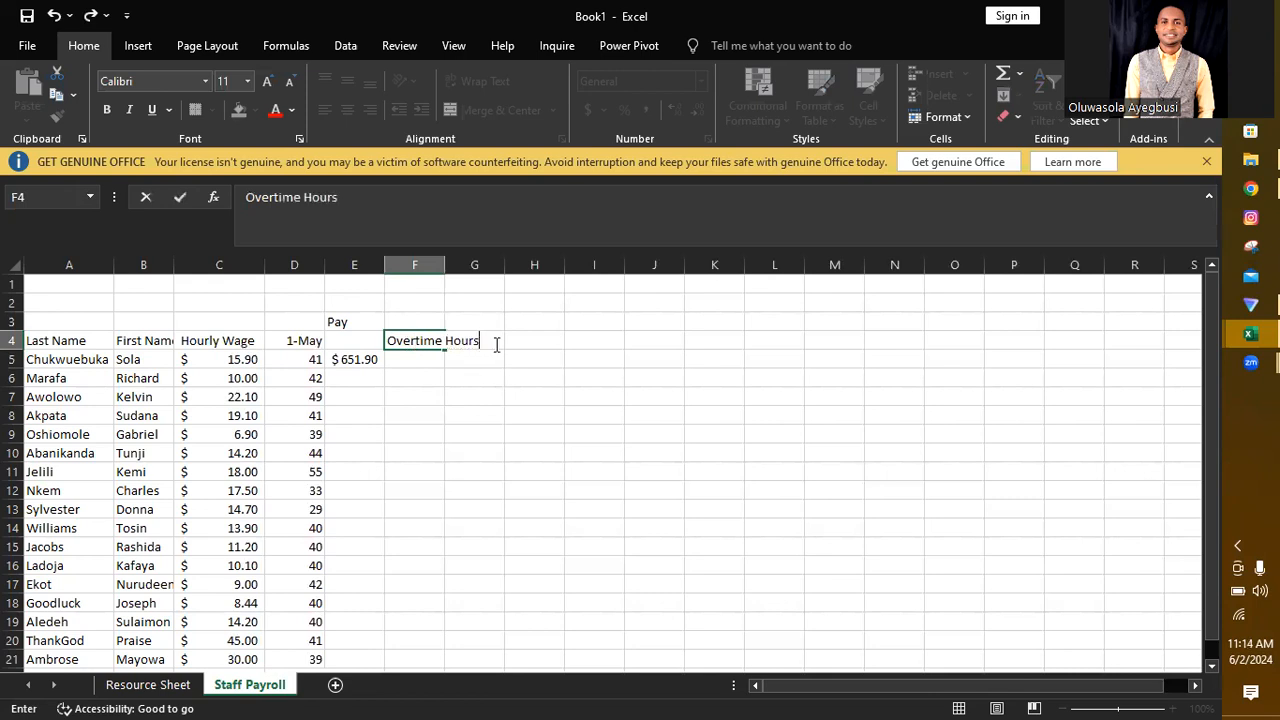
click(548, 339)
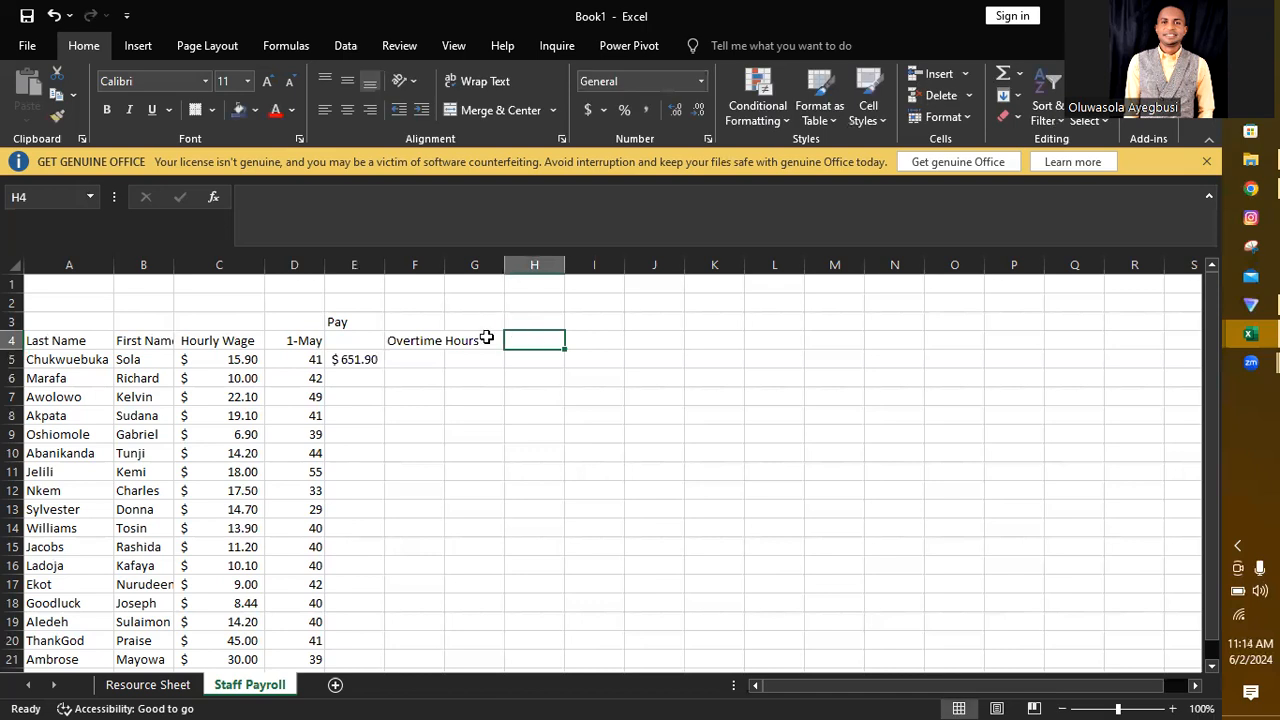
click(484, 339)
text(O)
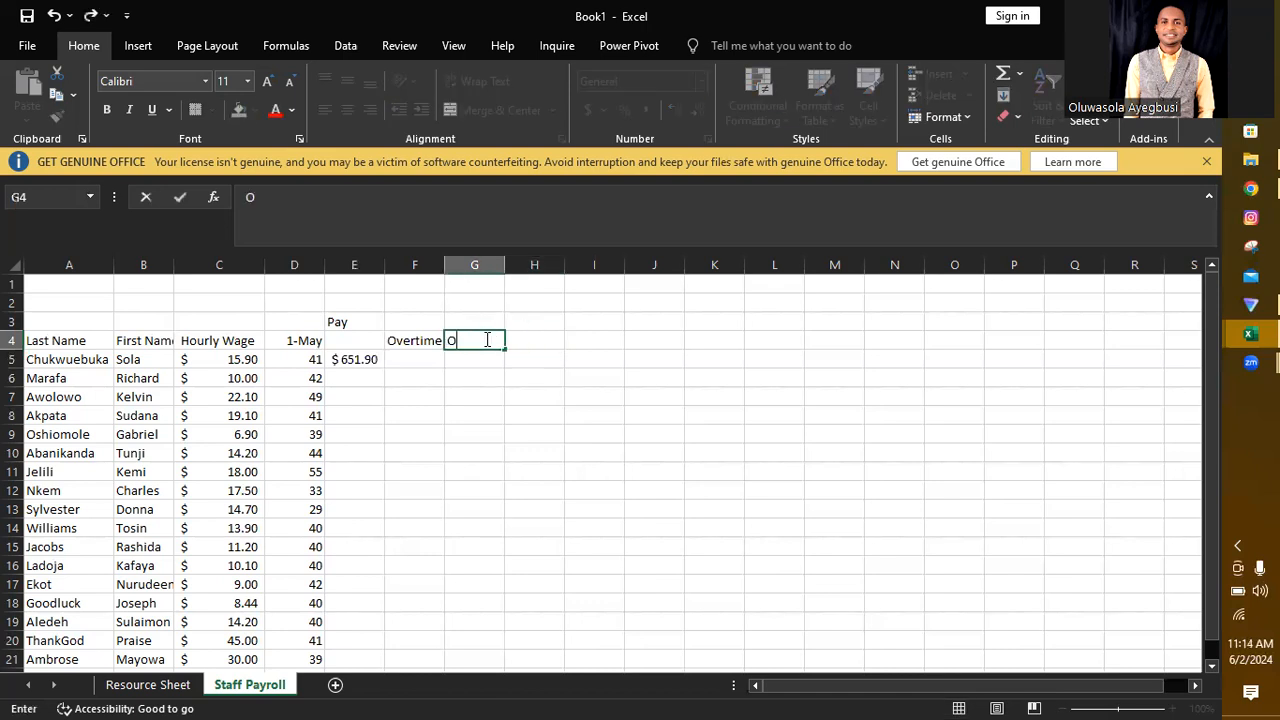
text(vertime Bonus)
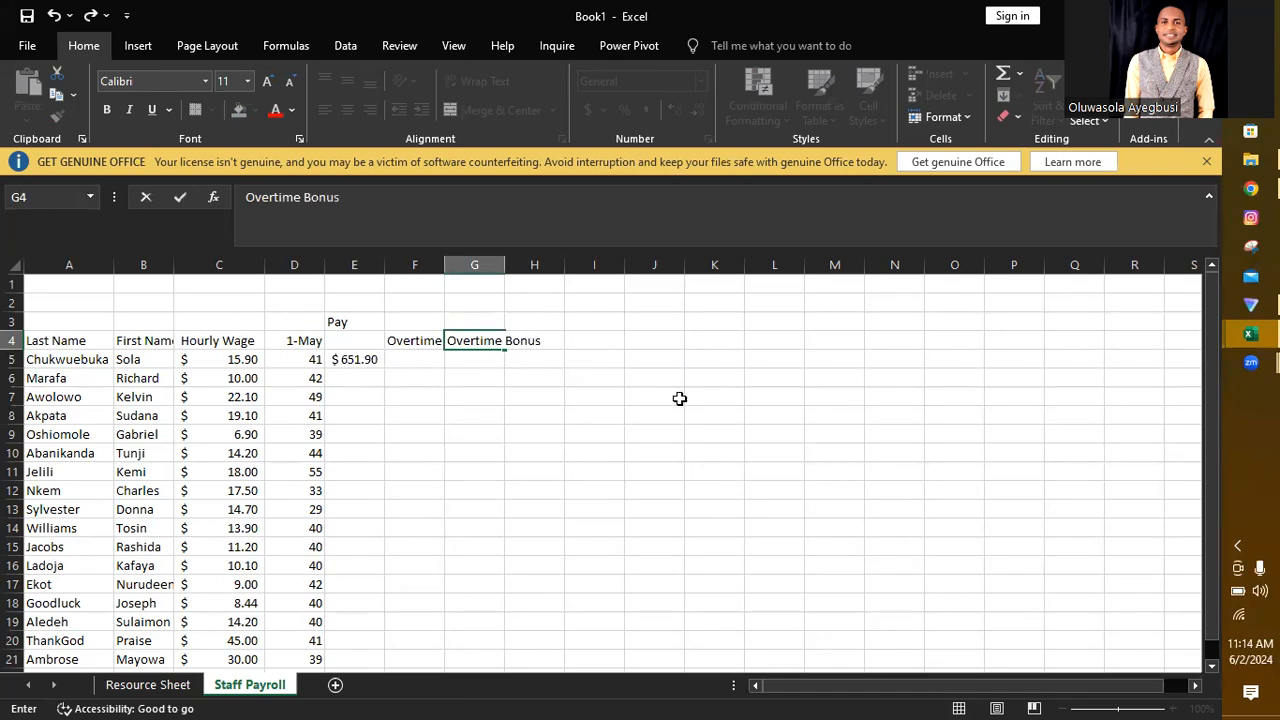
click(678, 397)
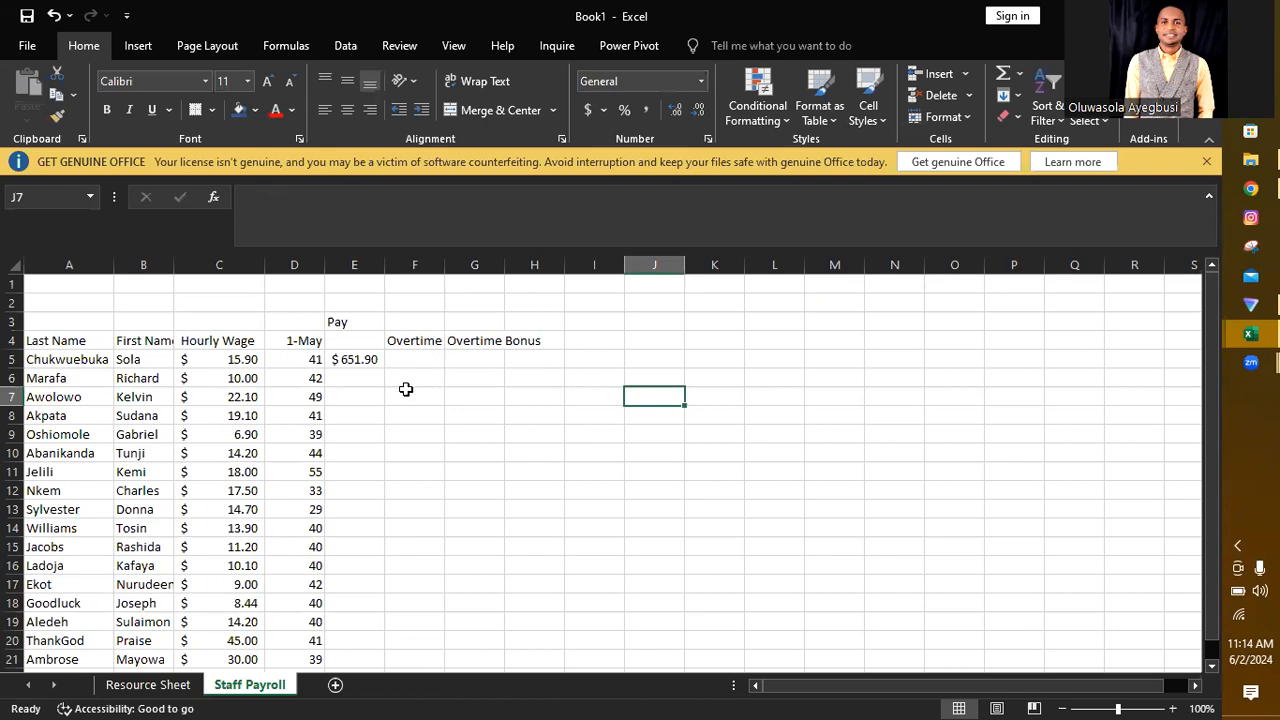
Step: AutoFit the width of all columns in the Staff Payroll sheet
key(ctrl+a)
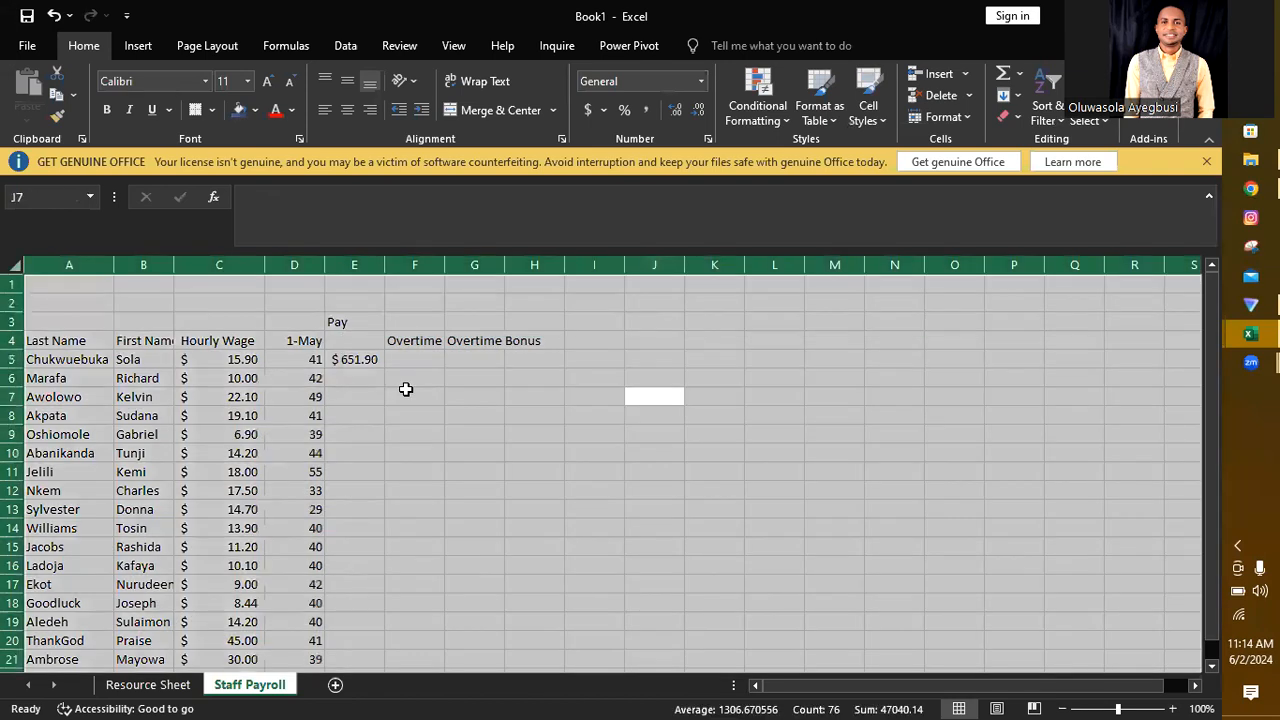
click(967, 114)
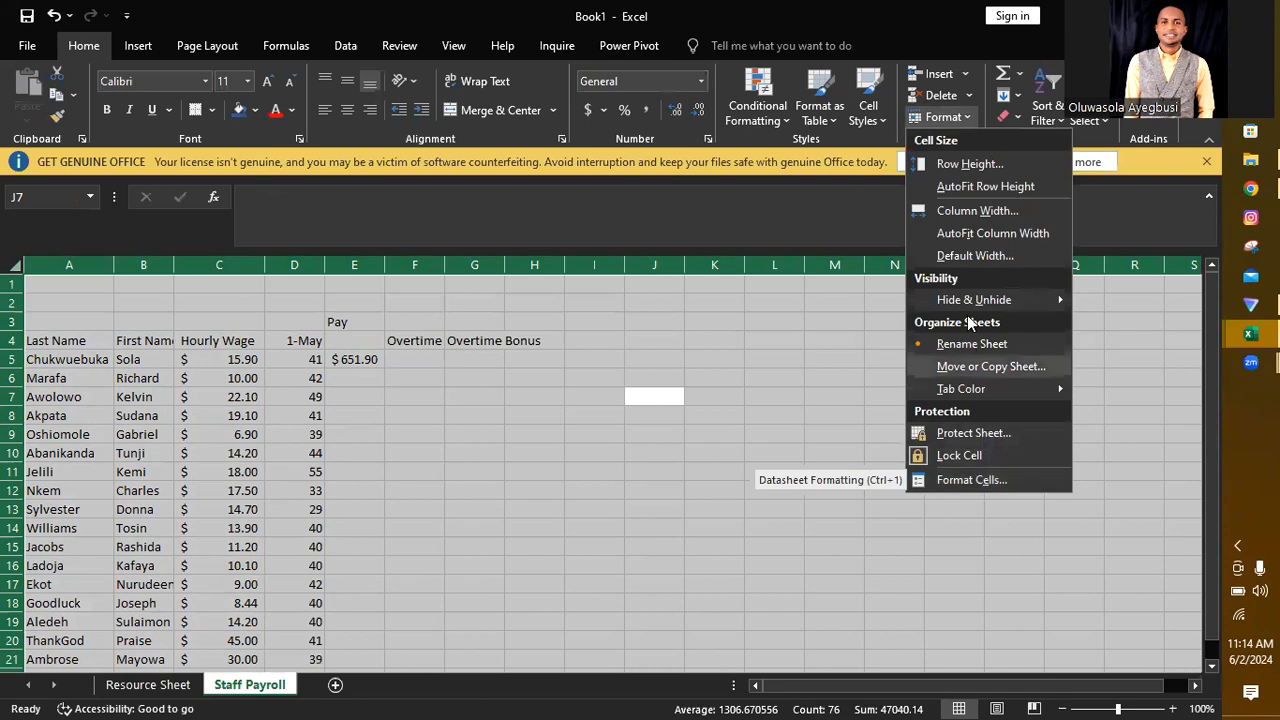
click(967, 233)
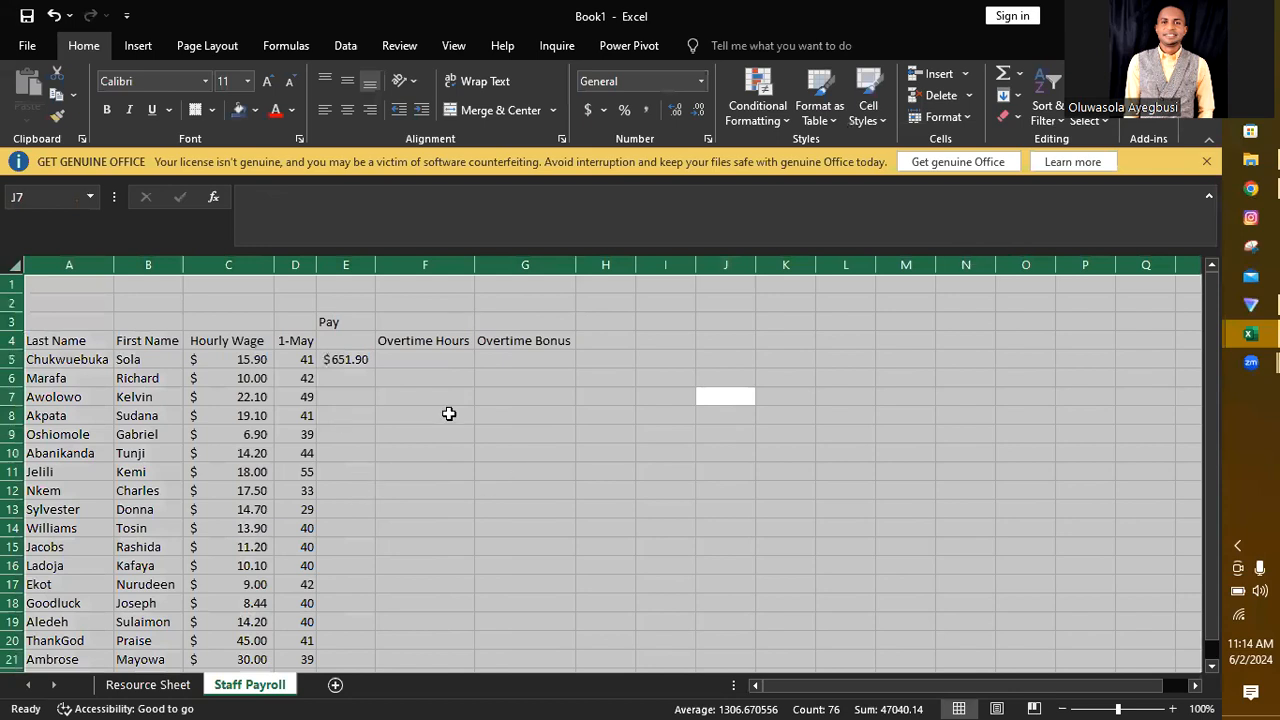
click(591, 417)
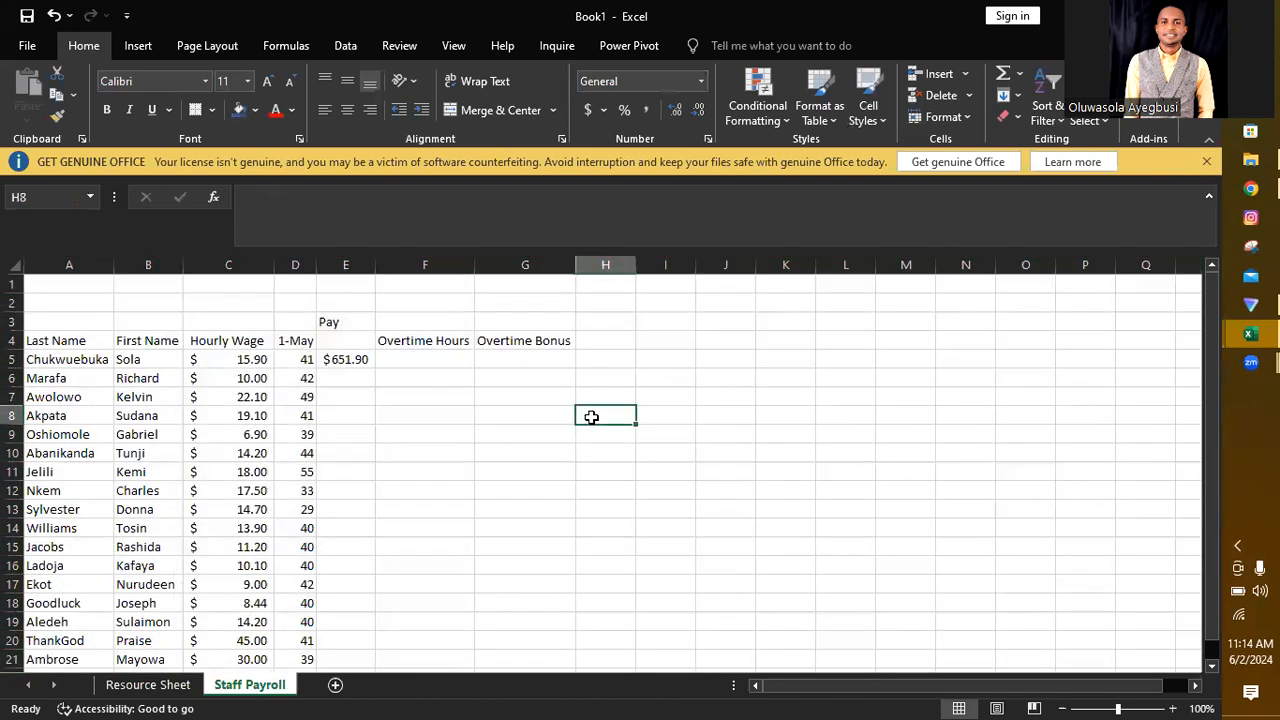
Step: Calculate the first employee's overtime hours in F5 with the formula =D5-40
click(411, 361)
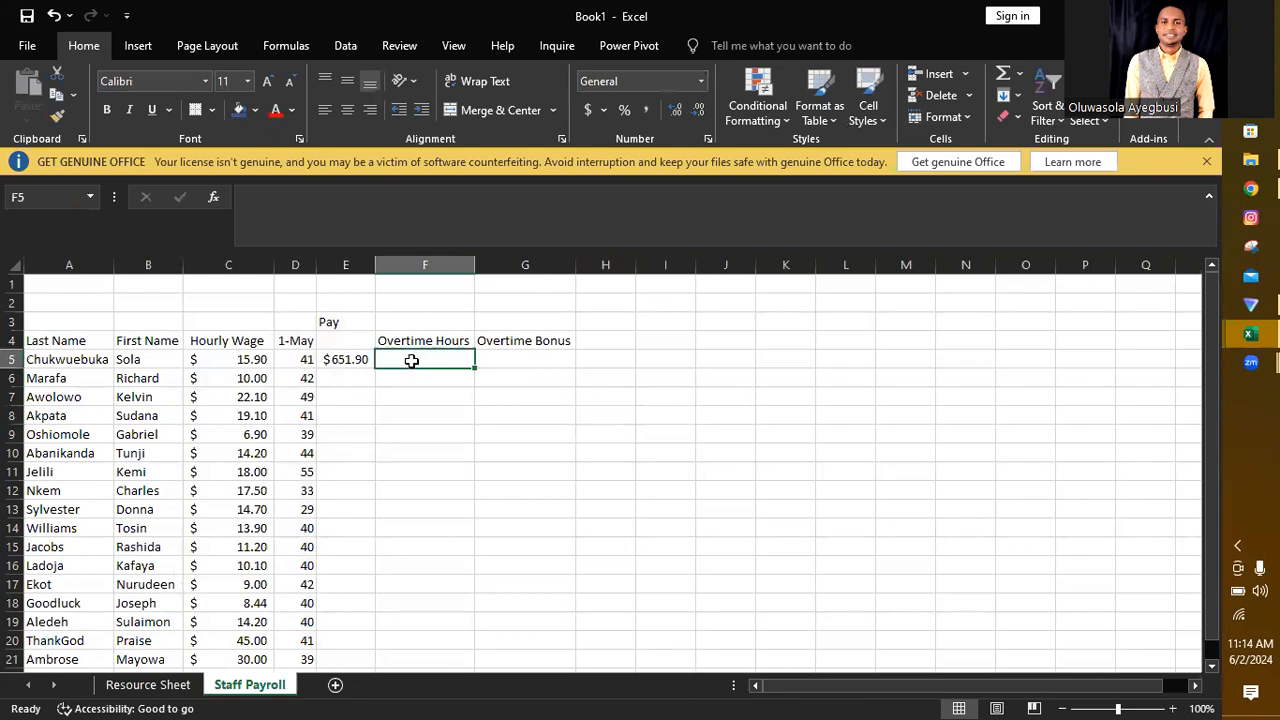
text(=)
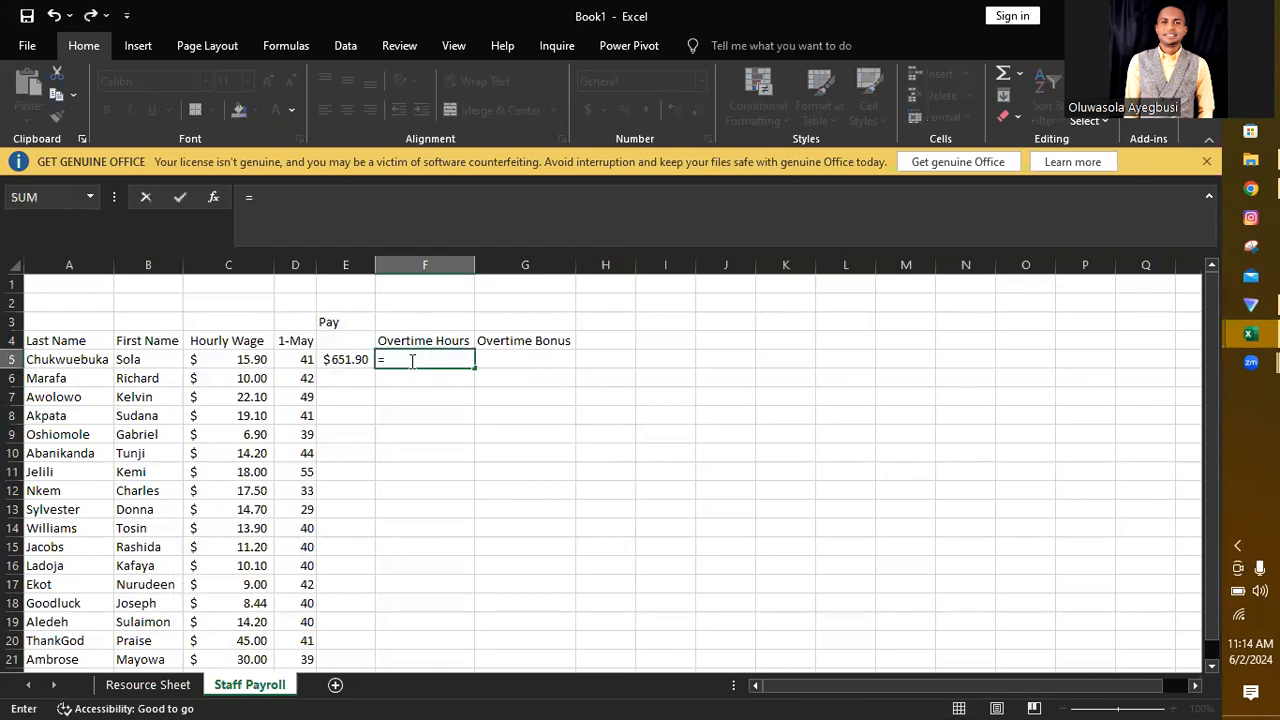
click(297, 359)
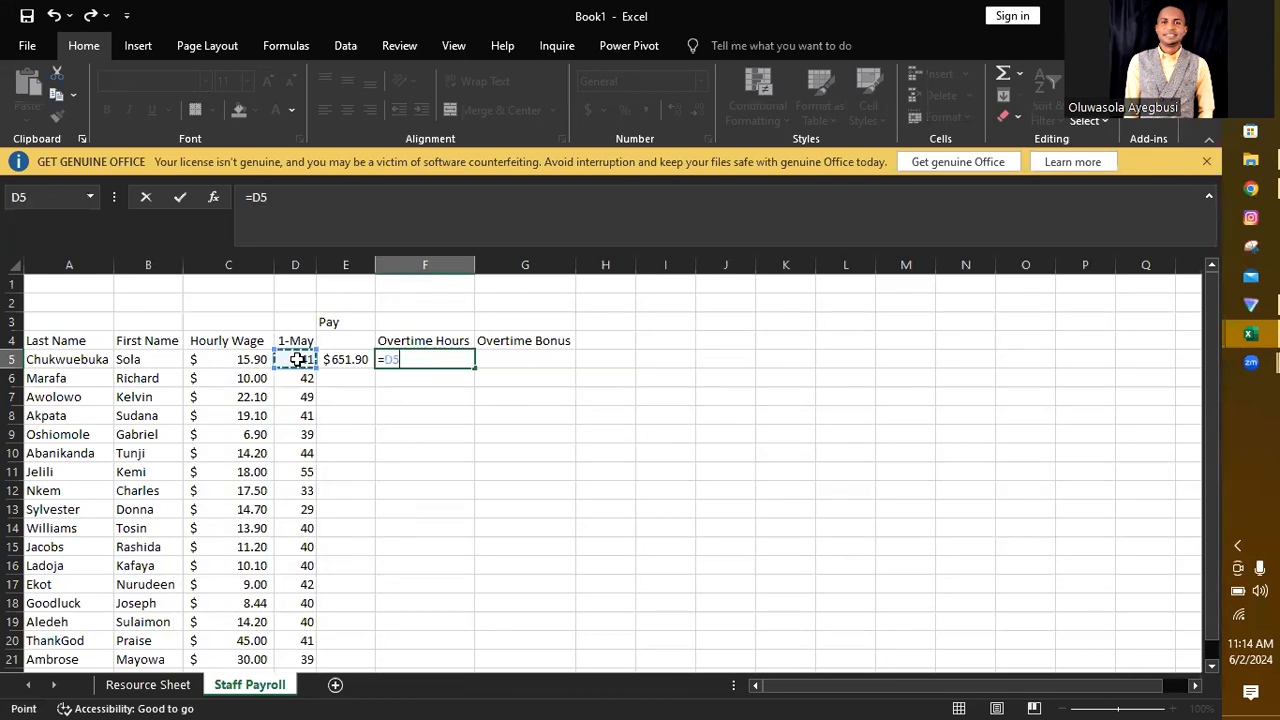
text(-40)
key(Return)
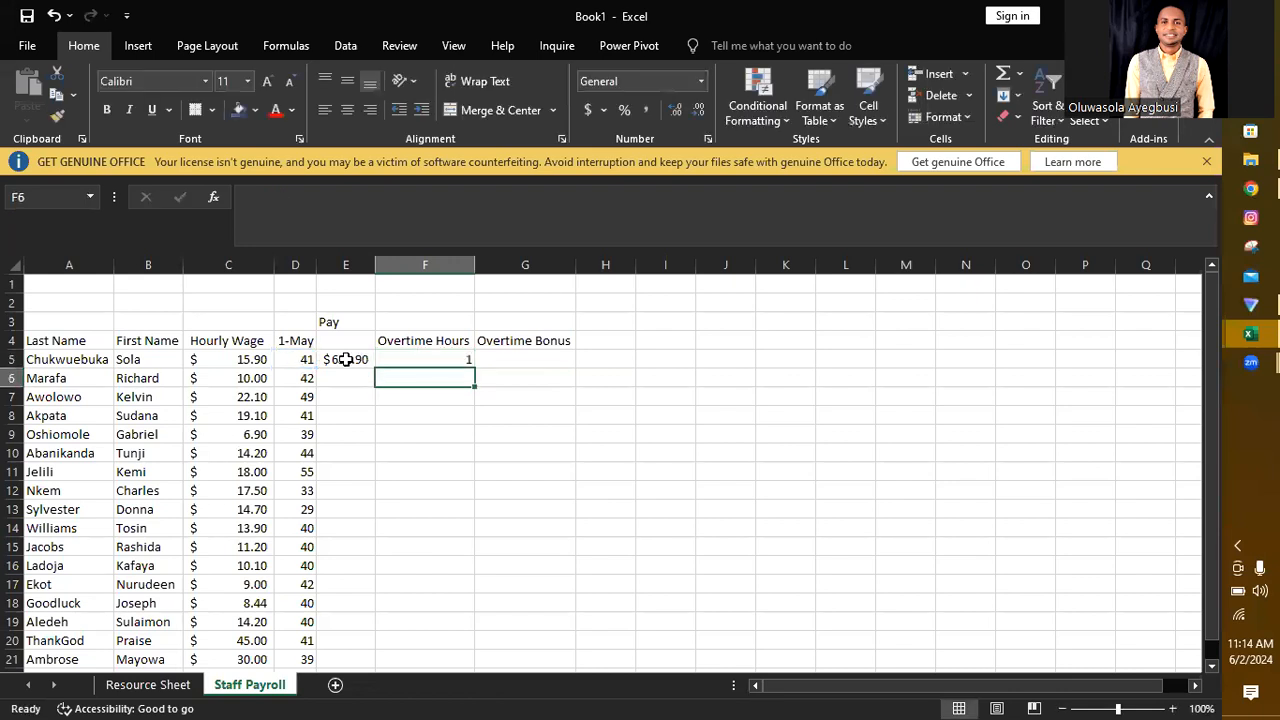
Step: Fill the overtime hours formula from F5 down through F21
click(434, 354)
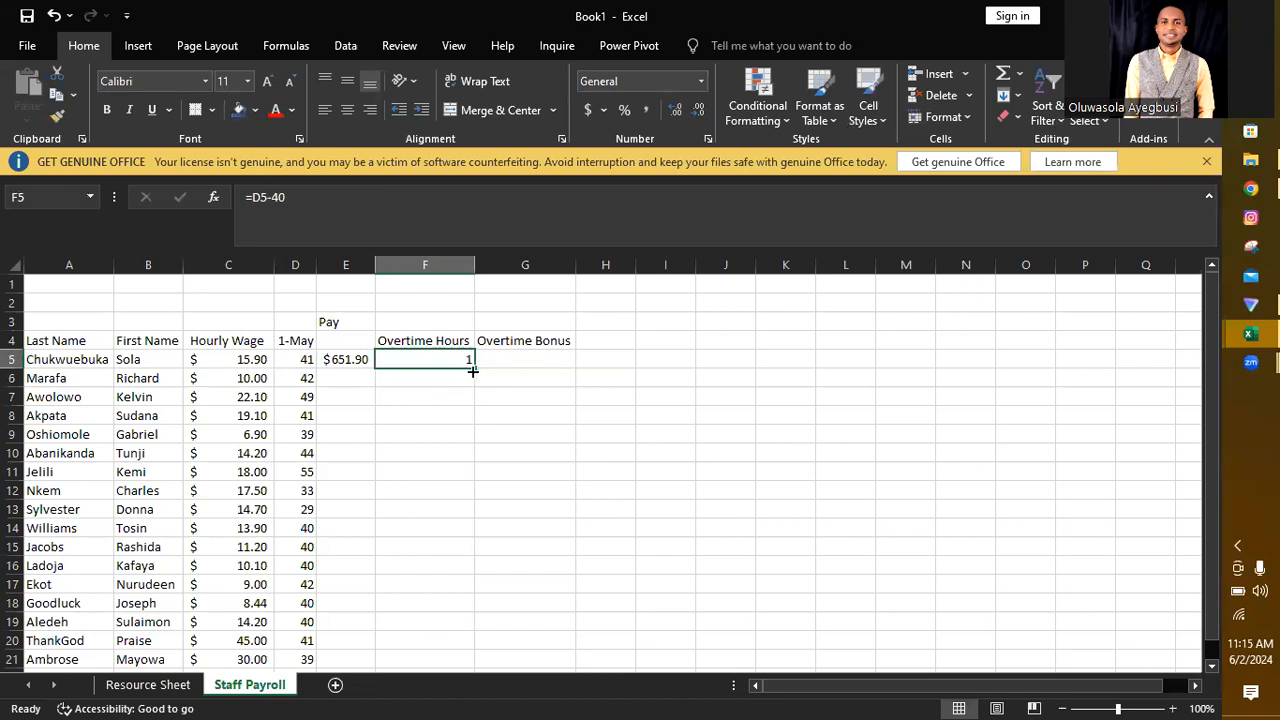
click(351, 361)
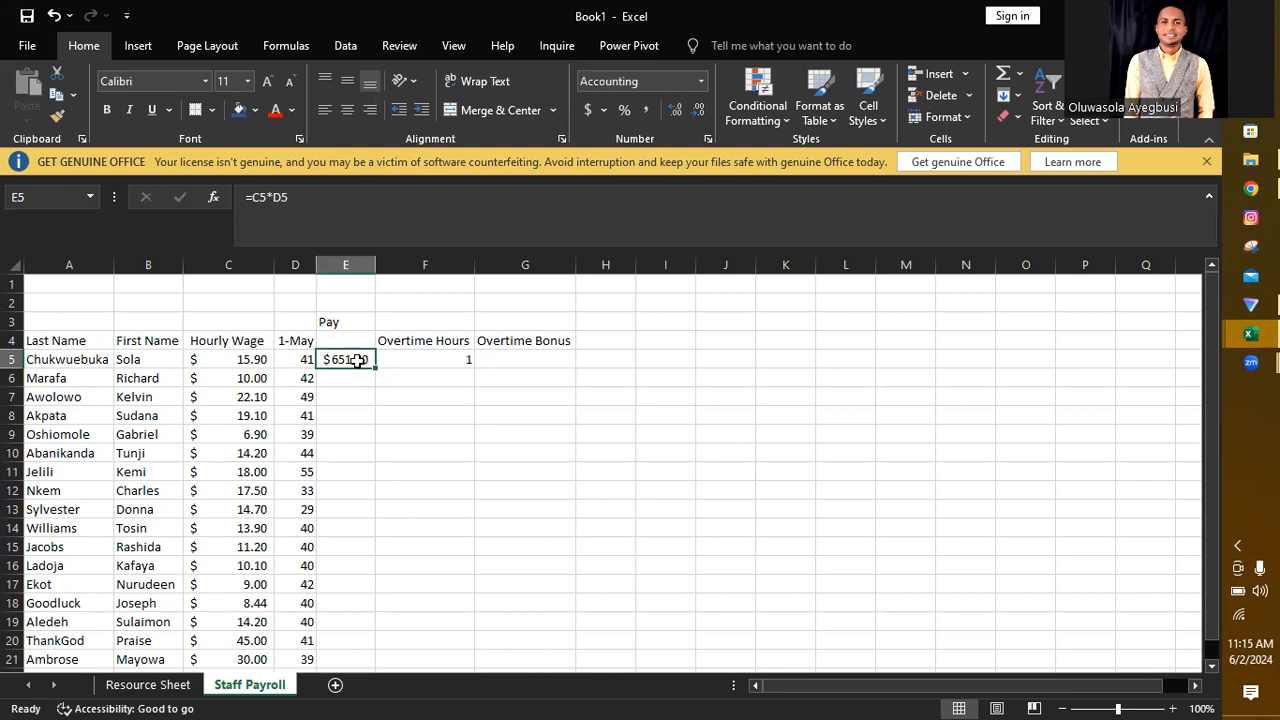
click(460, 359)
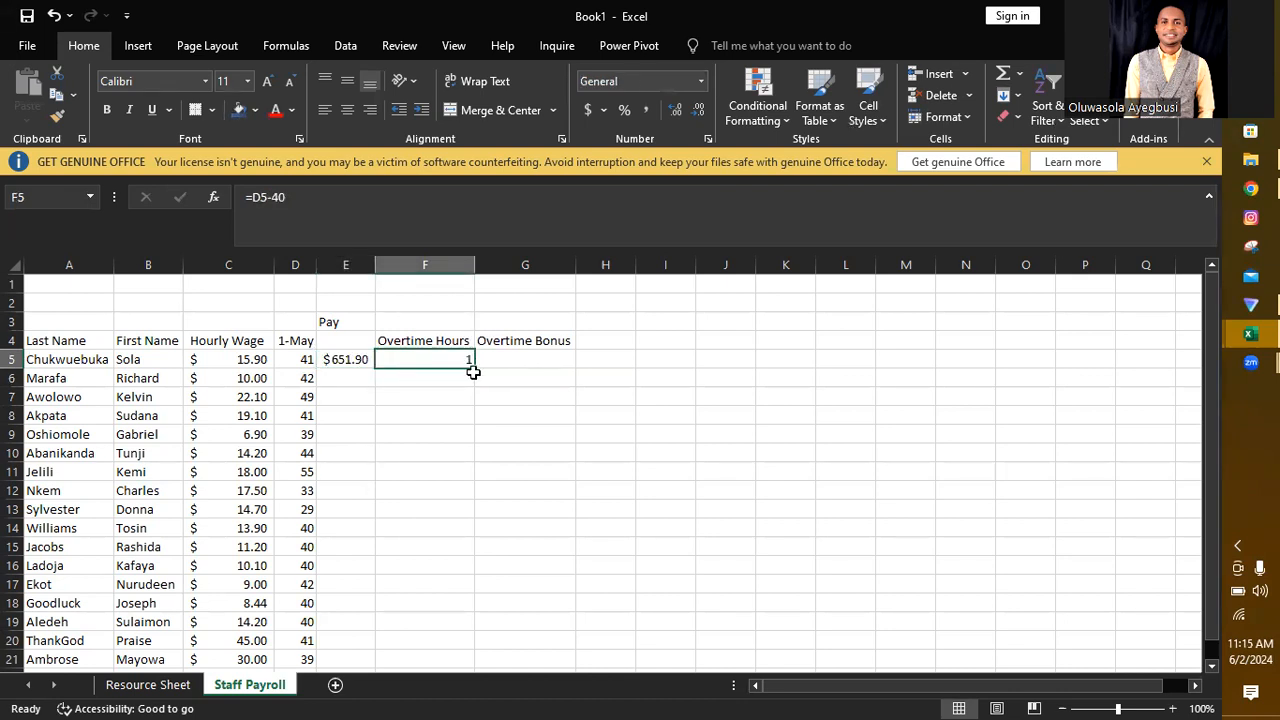
drag(474, 369, 463, 586)
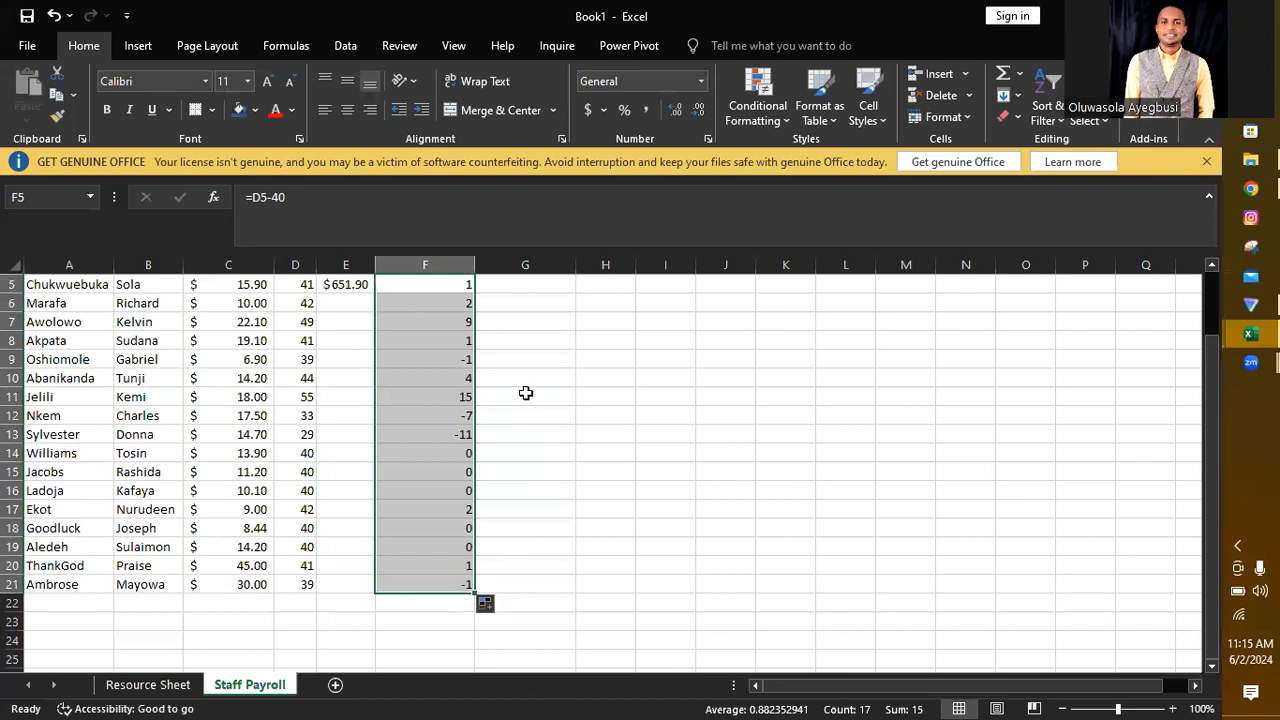
Step: Check the overtime hours results and formulas in F9, F13 and F21
click(460, 361)
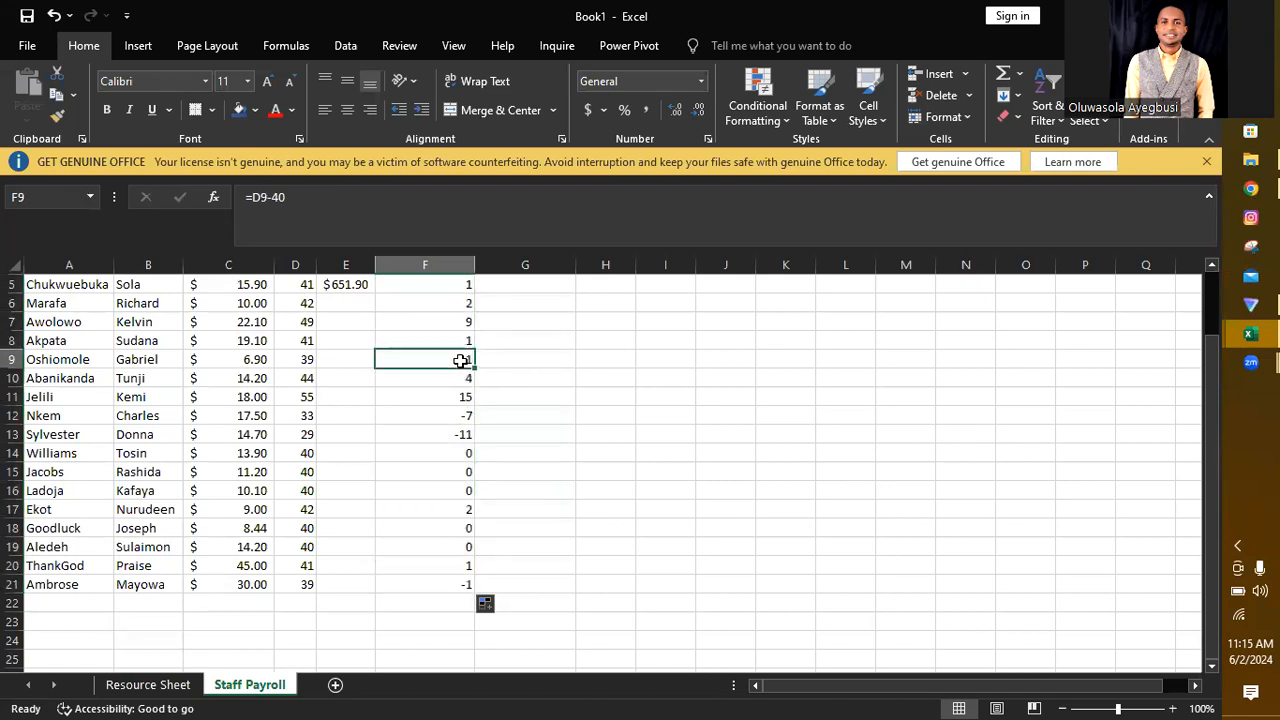
click(461, 432)
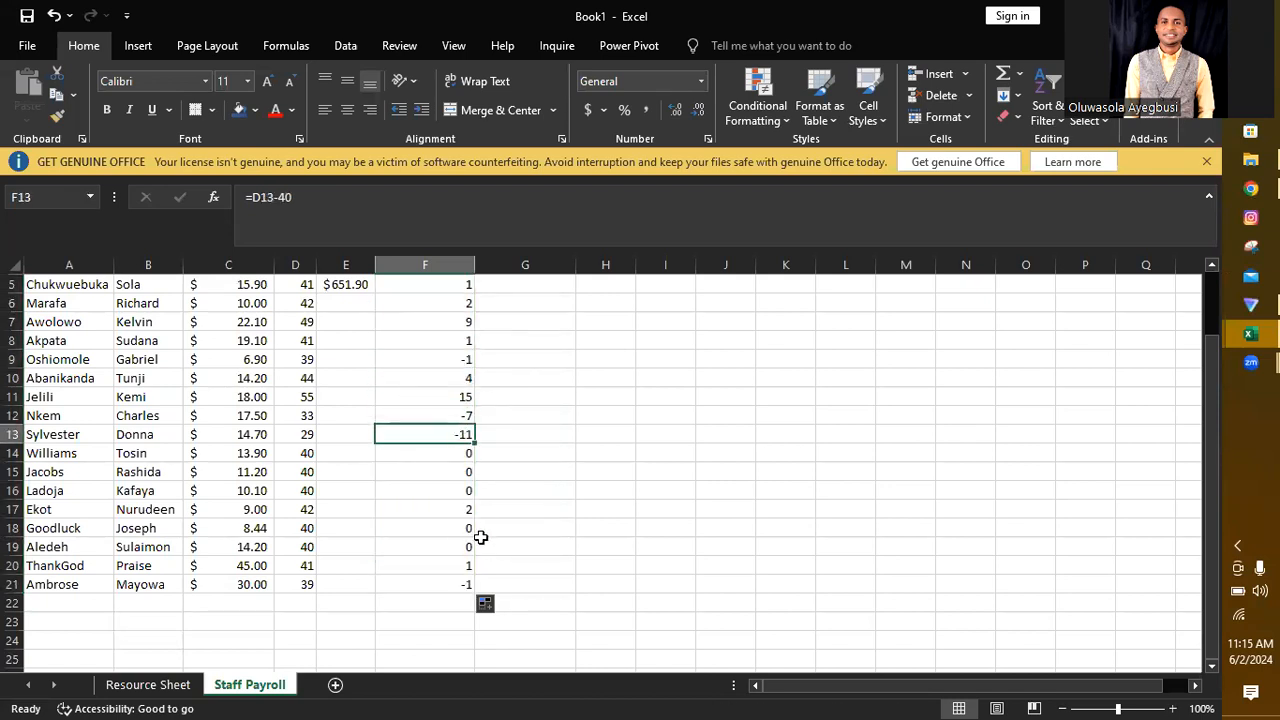
click(467, 582)
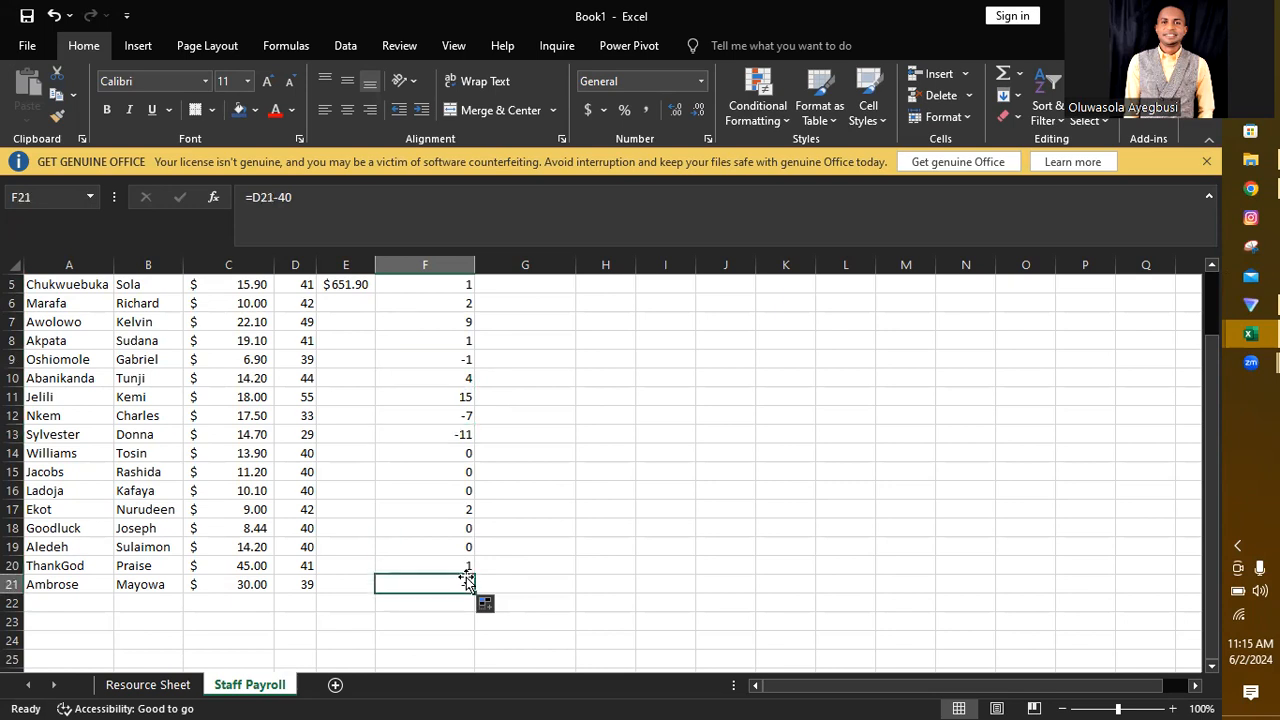
Step: Fill the pay formula from E5 down through E21 and AutoFit the width of column E
drag(1214, 483, 1214, 414)
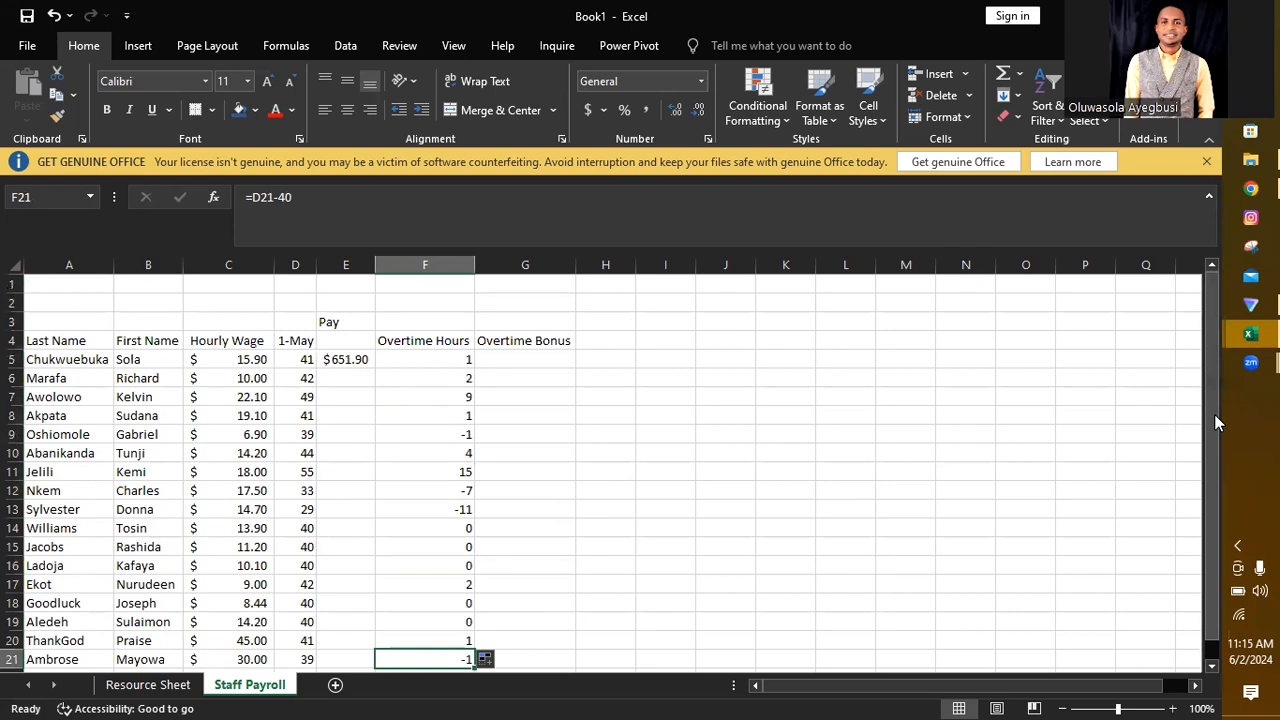
click(294, 433)
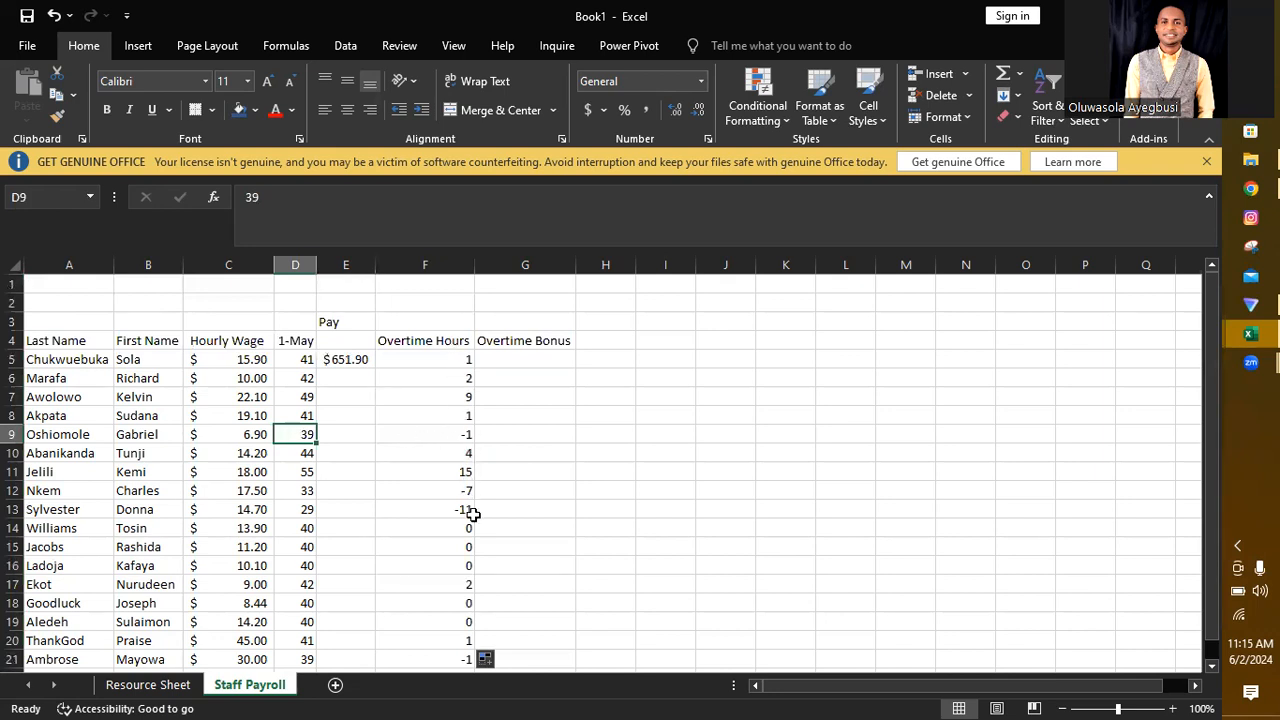
click(455, 359)
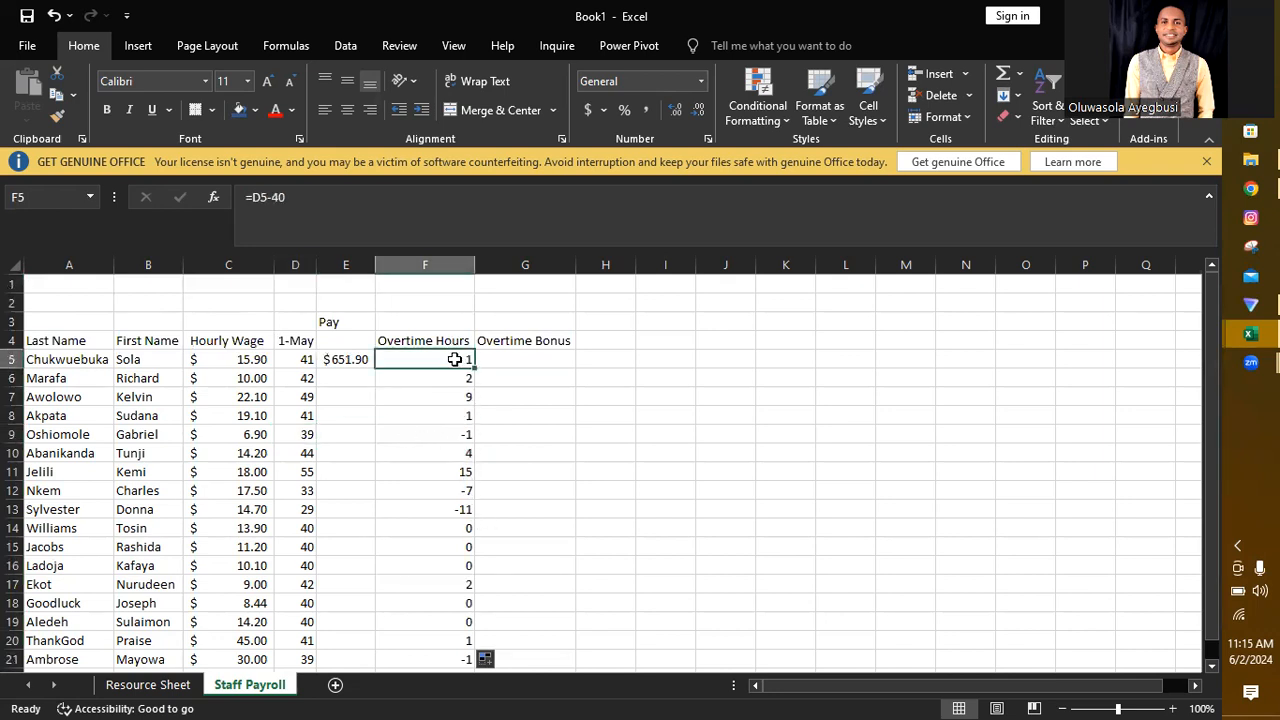
click(350, 359)
drag(373, 367, 360, 670)
drag(361, 670, 339, 612)
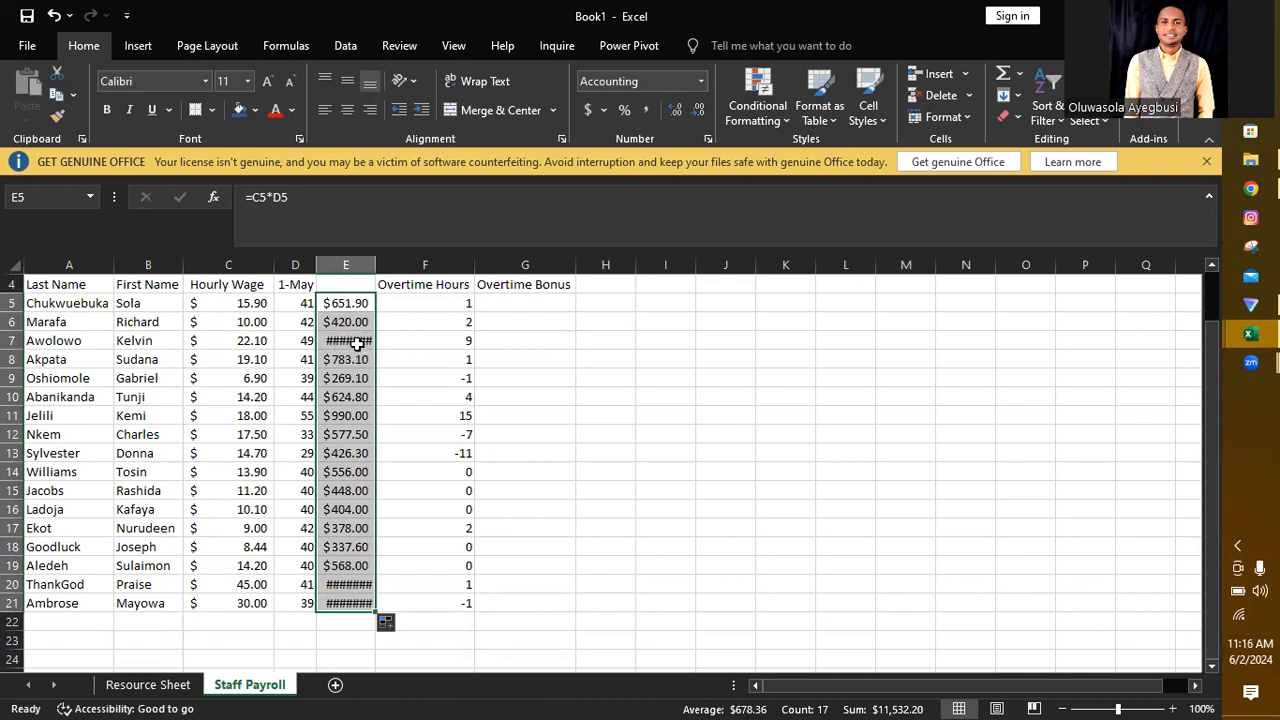
double_click(375, 263)
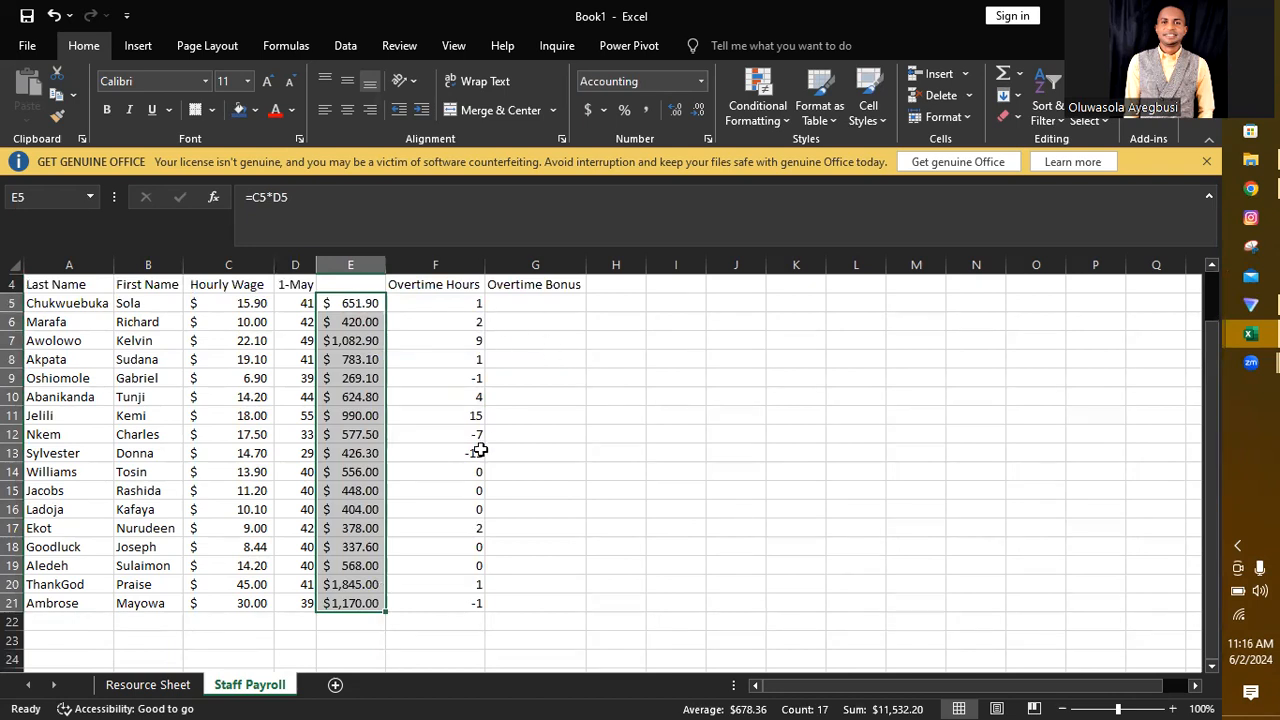
Step: Replace the first employee's overtime hours formula in F5 with =IF(D5>40,D5-40,0)
click(464, 303)
text(=)
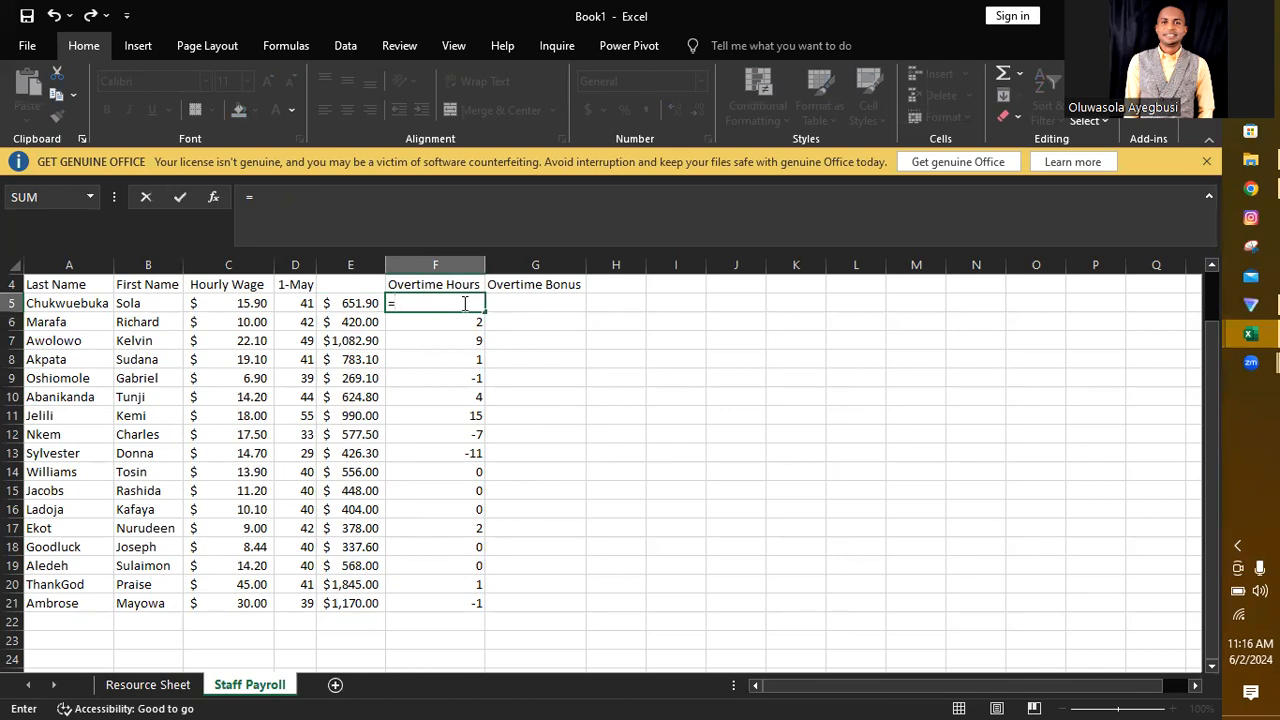
text(if)
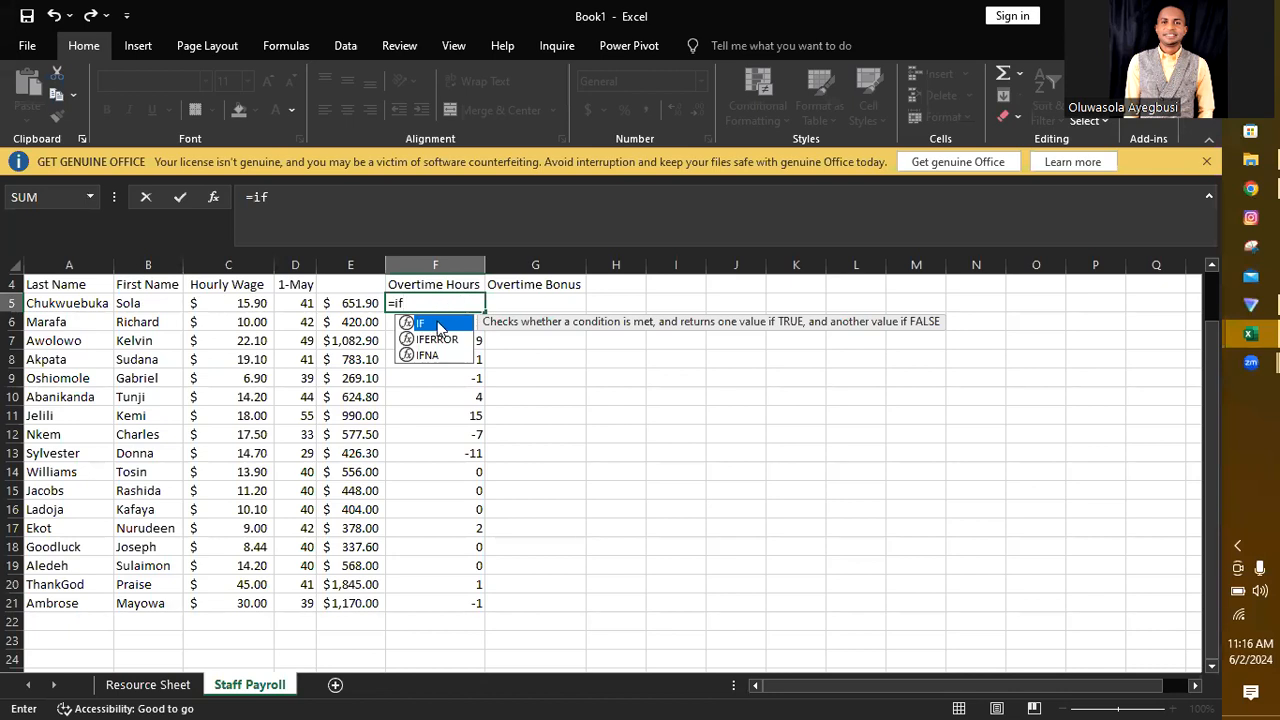
double_click(440, 325)
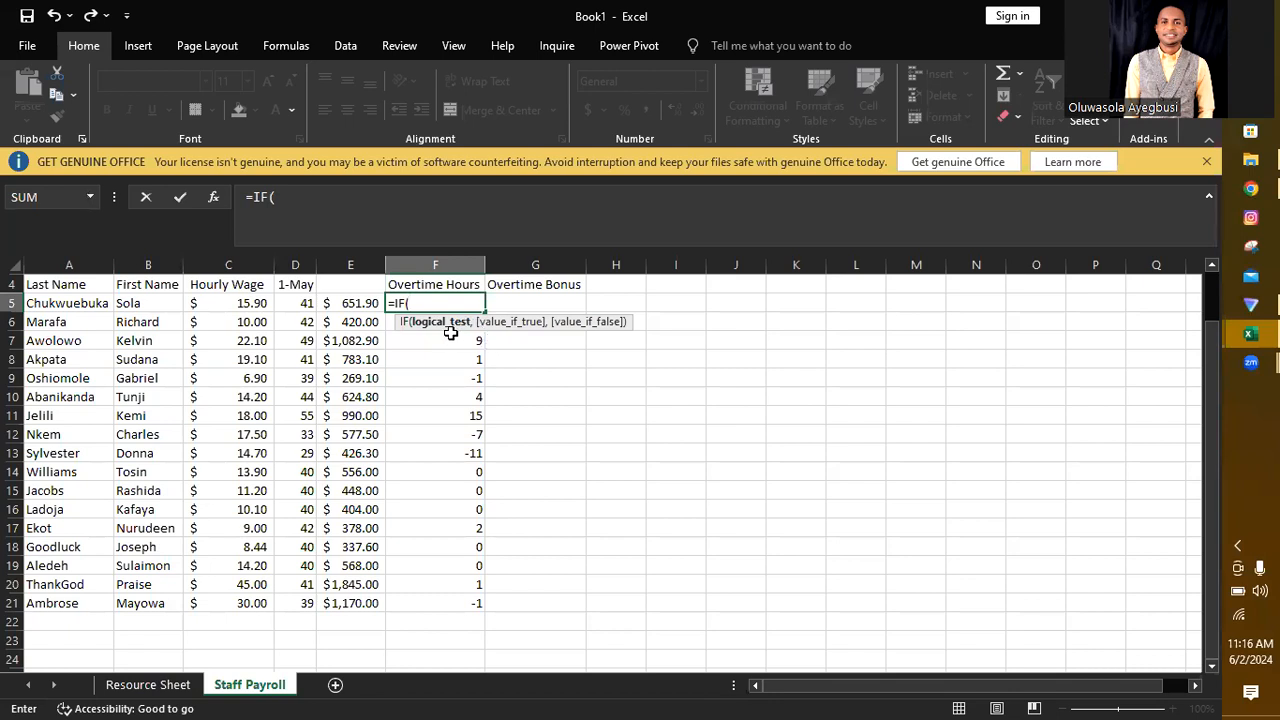
click(296, 303)
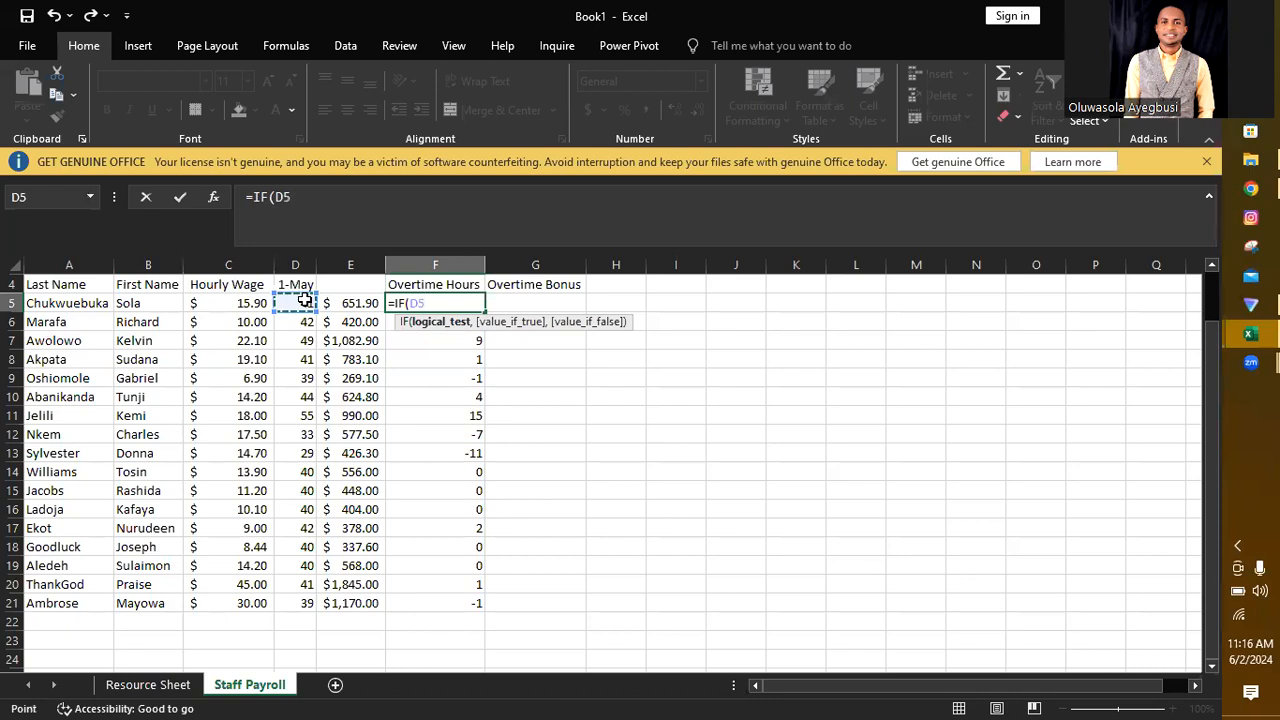
text(>40)
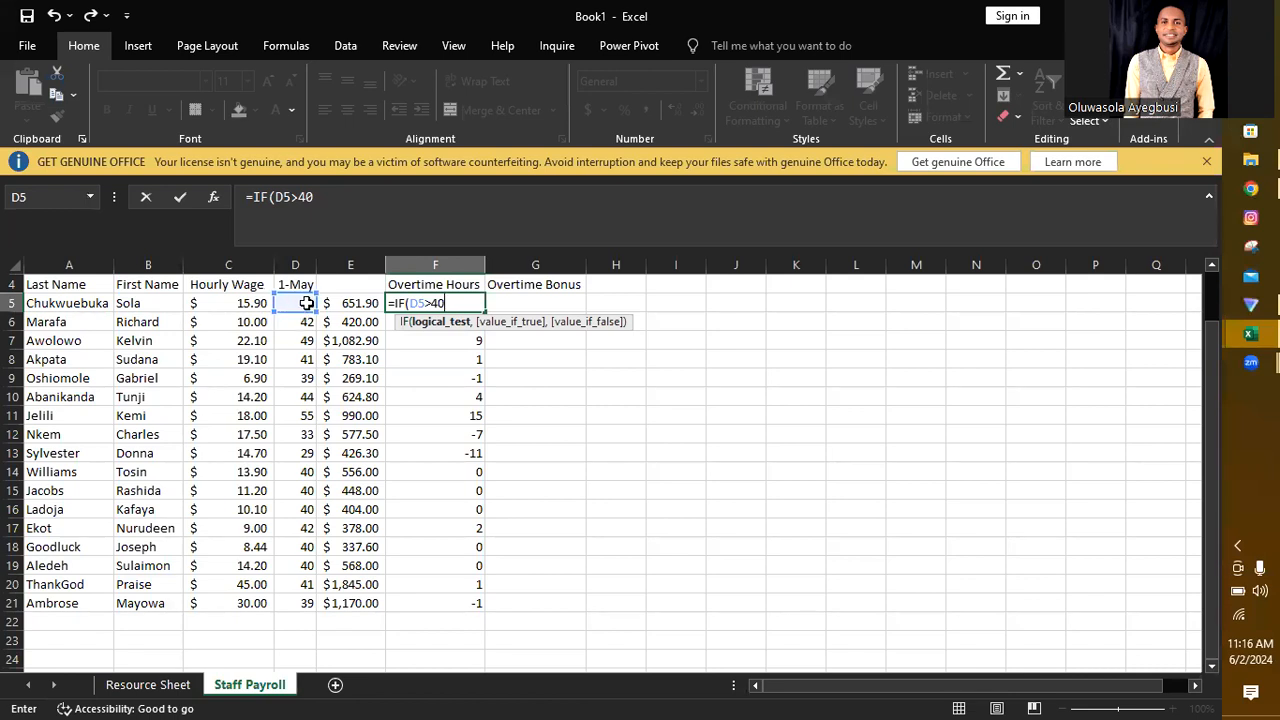
text(,)
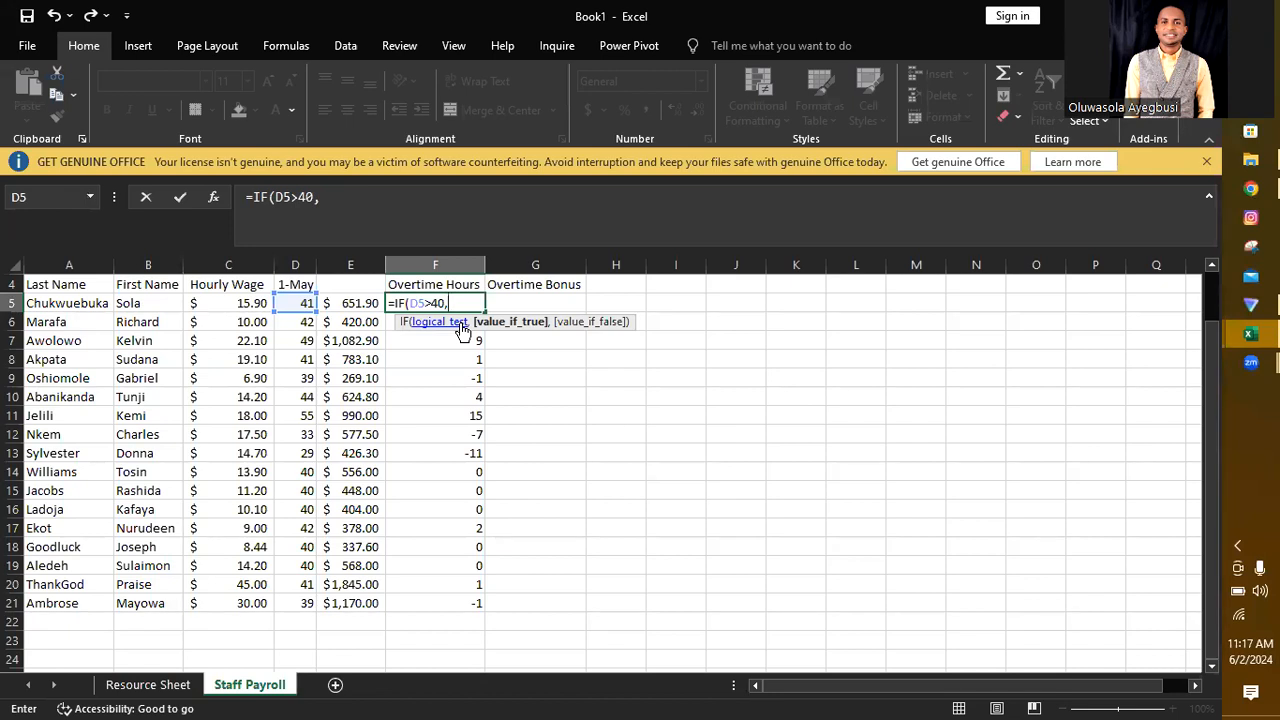
click(300, 305)
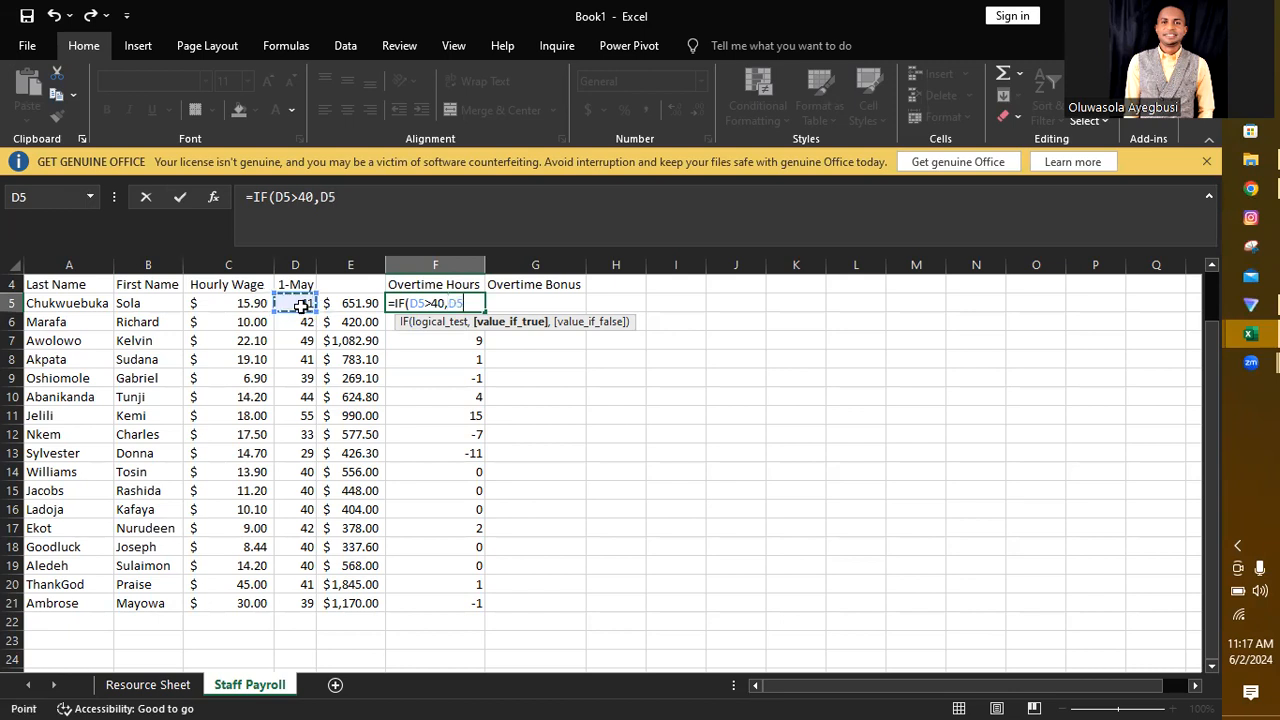
text(-40,)
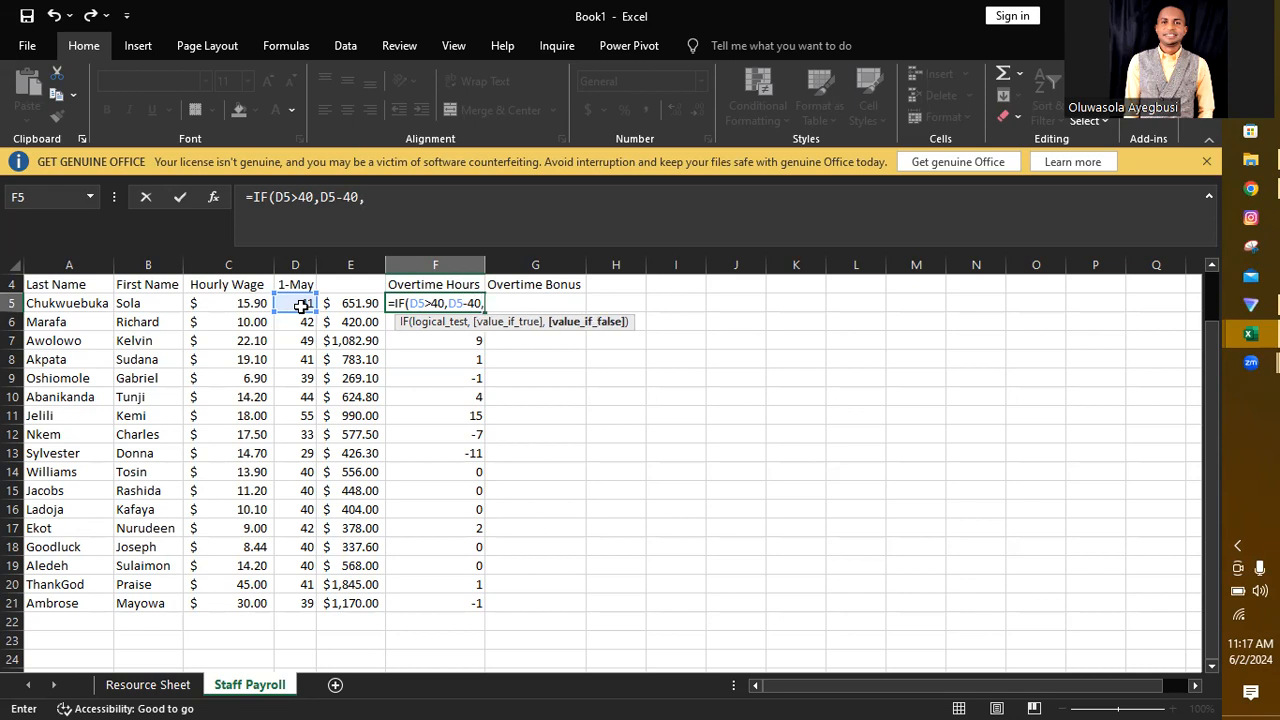
text(0)
text())
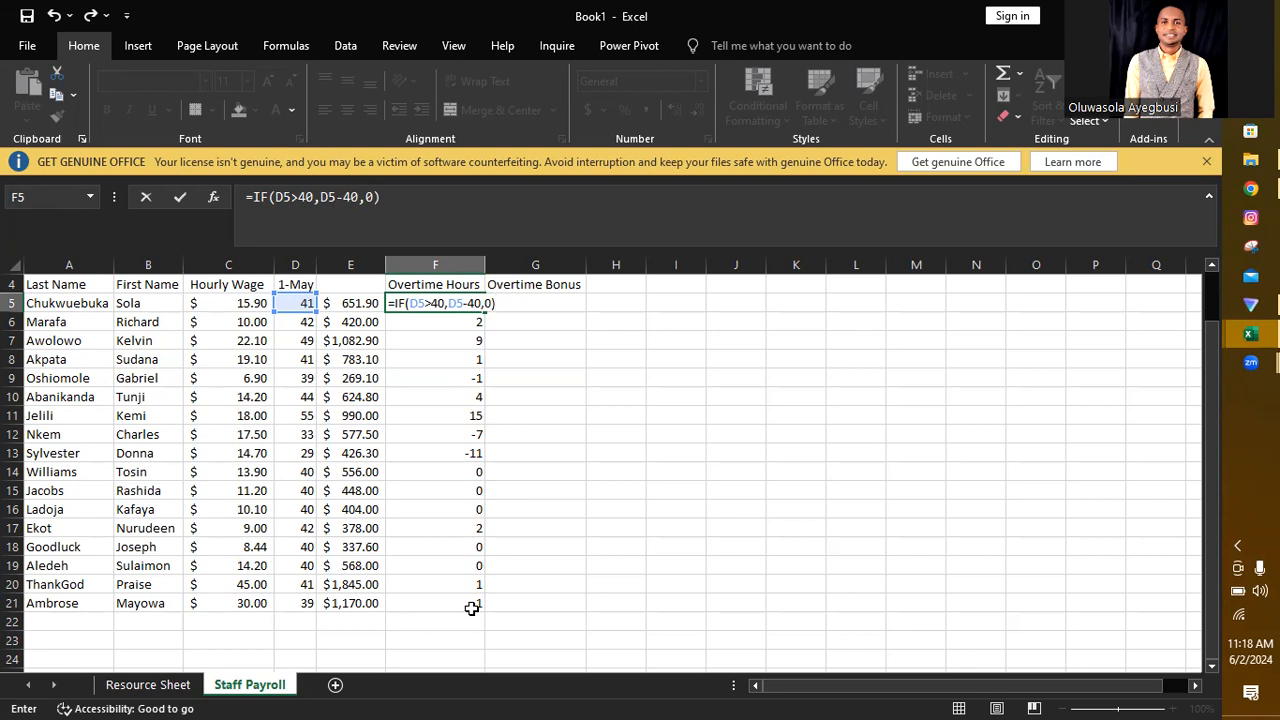
key(Return)
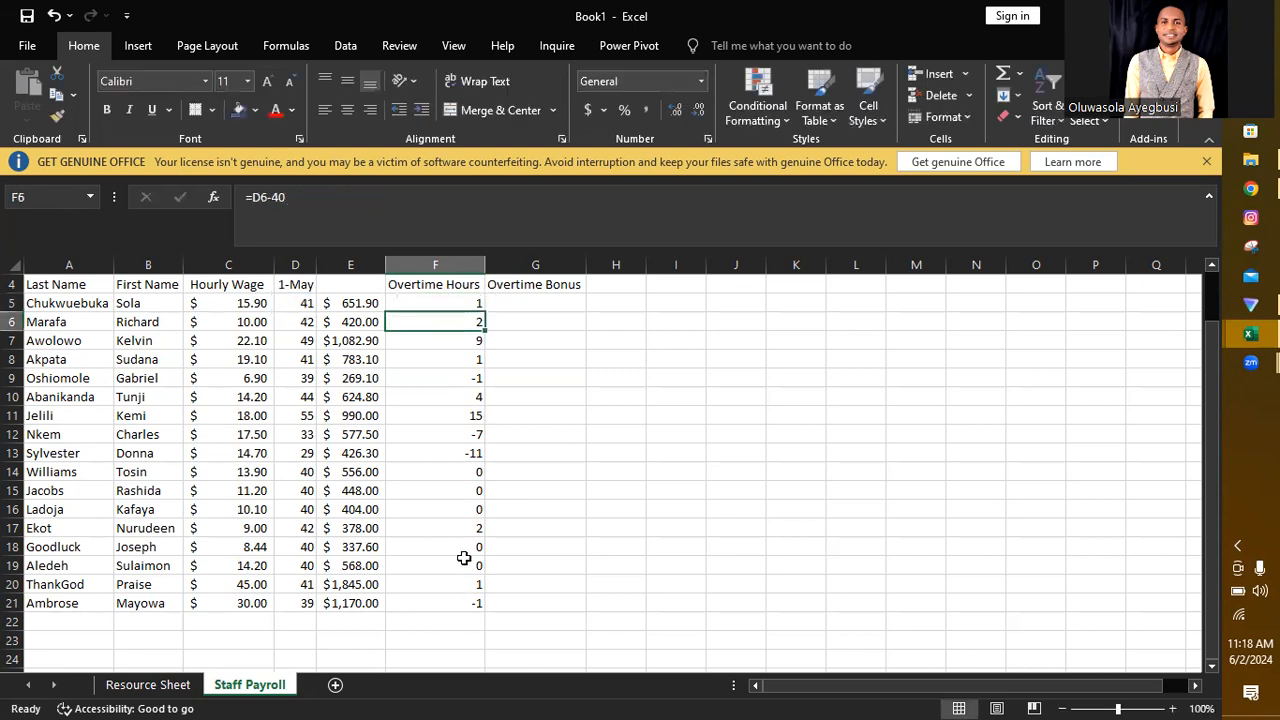
Step: Clear the formula in F5 back to its equals sign and rewrite it as =IF(D5>40,D5-40,0)
double_click(458, 303)
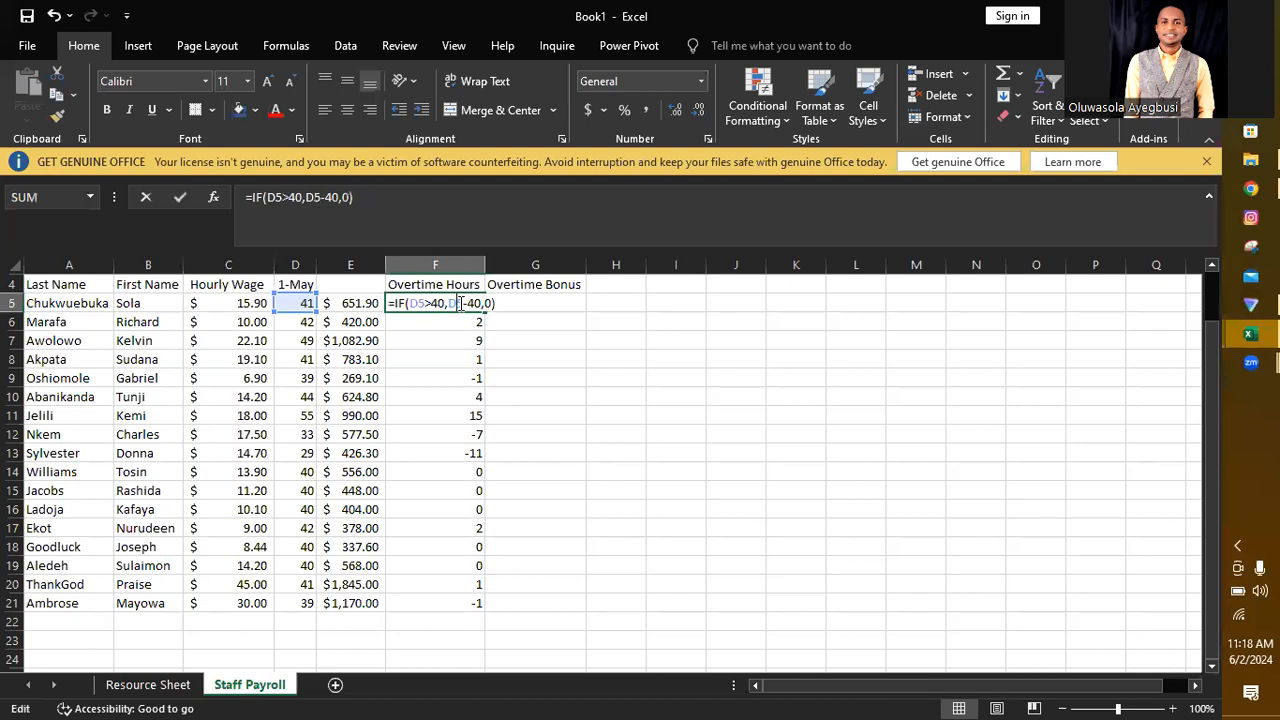
key(Right)
key(Right)
key(Right)
key(Right)
key(Right)
key(Right)
key(BackSpace)
key(BackSpace)
key(BackSpace)
key(BackSpace)
key(BackSpace)
key(BackSpace)
key(BackSpace)
key(BackSpace)
key(BackSpace)
key(BackSpace)
key(BackSpace)
key(BackSpace)
key(BackSpace)
key(BackSpace)
key(BackSpace)
key(BackSpace)
key(BackSpace)
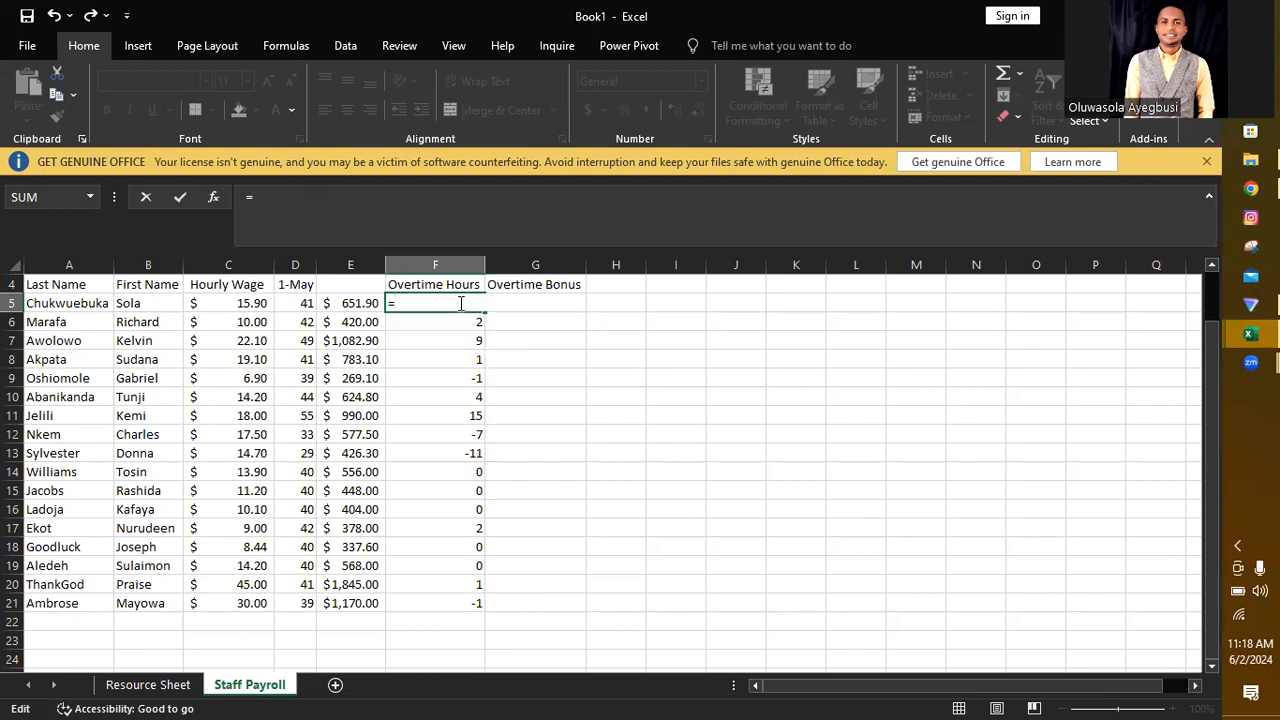
text(IF)
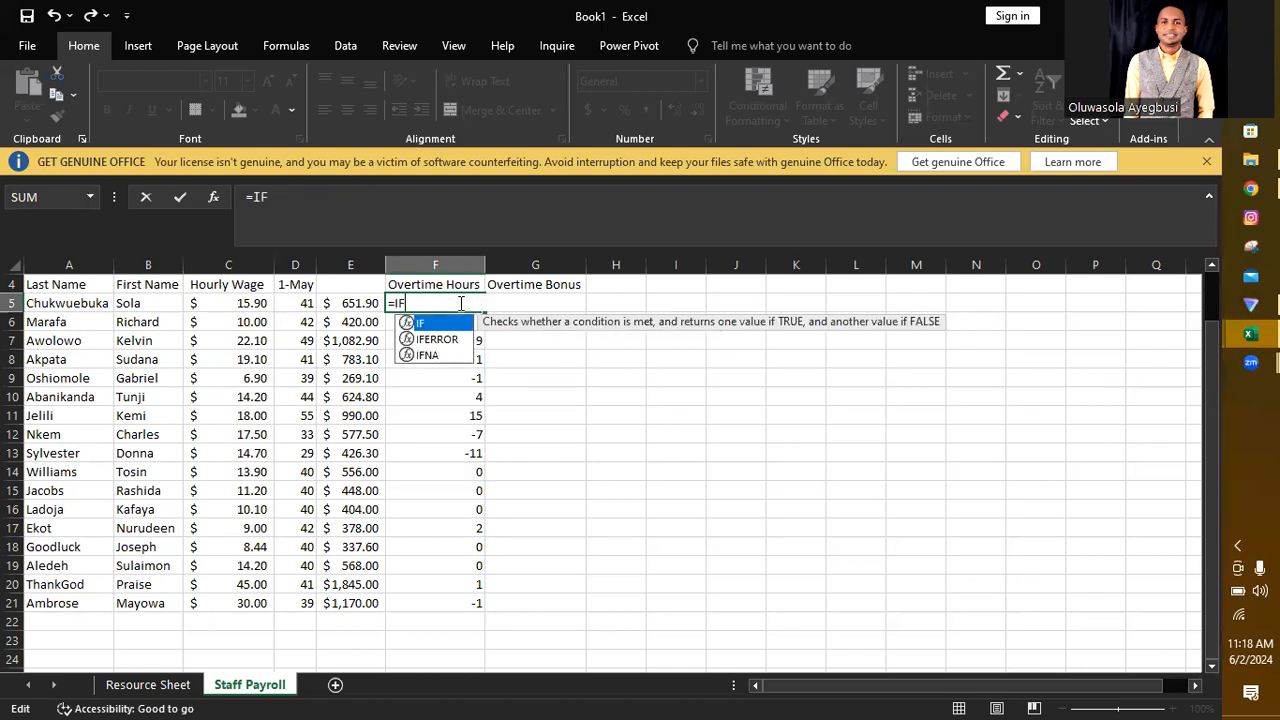
text(()
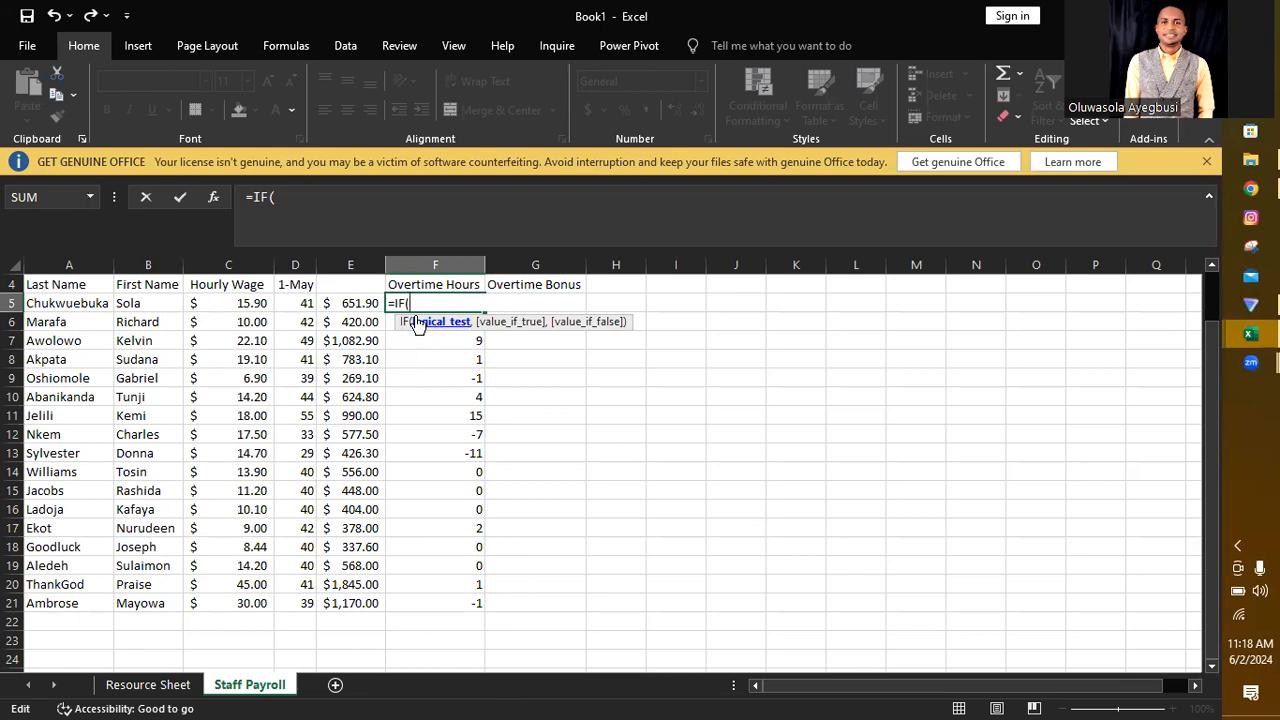
click(300, 303)
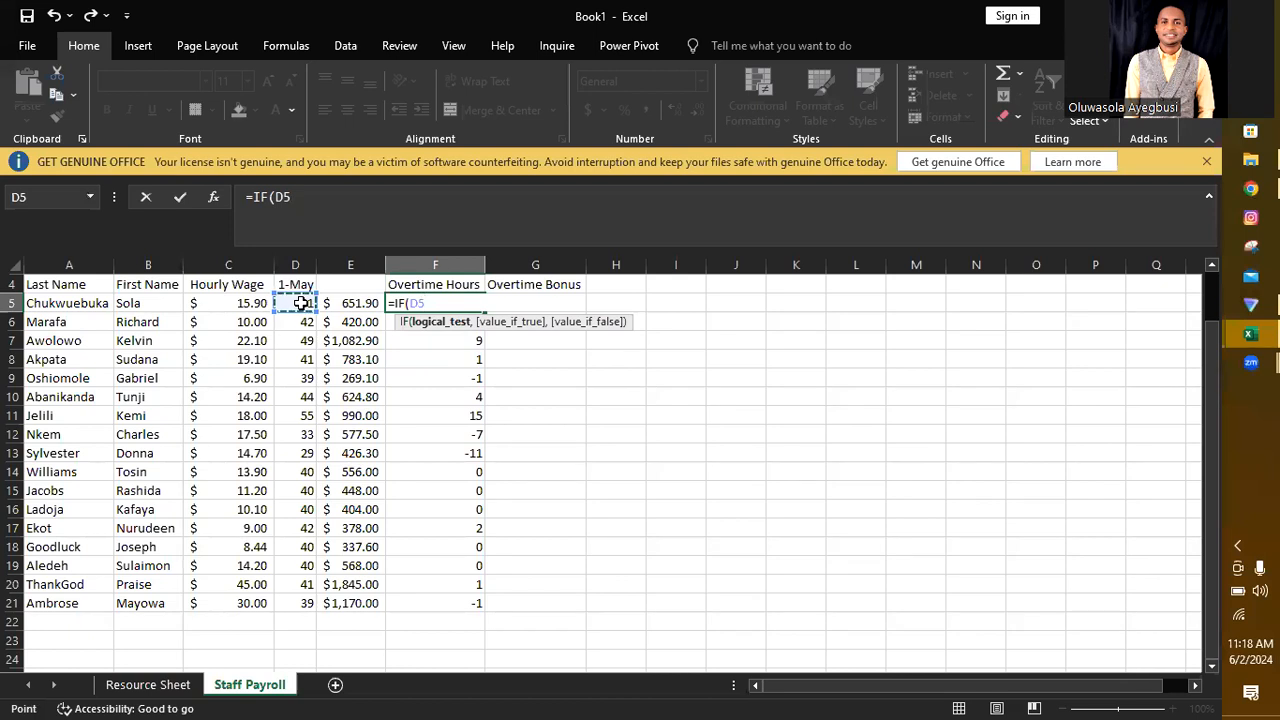
text(>40)
text(,)
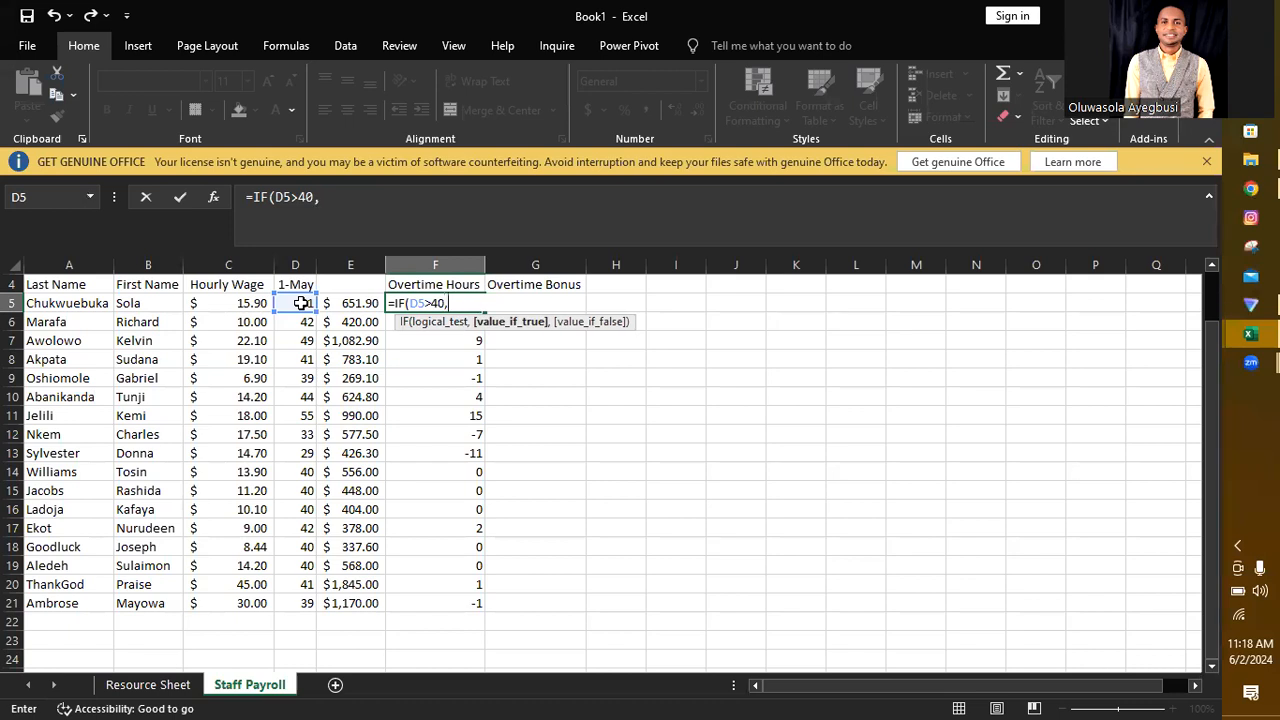
click(301, 303)
text(-40)
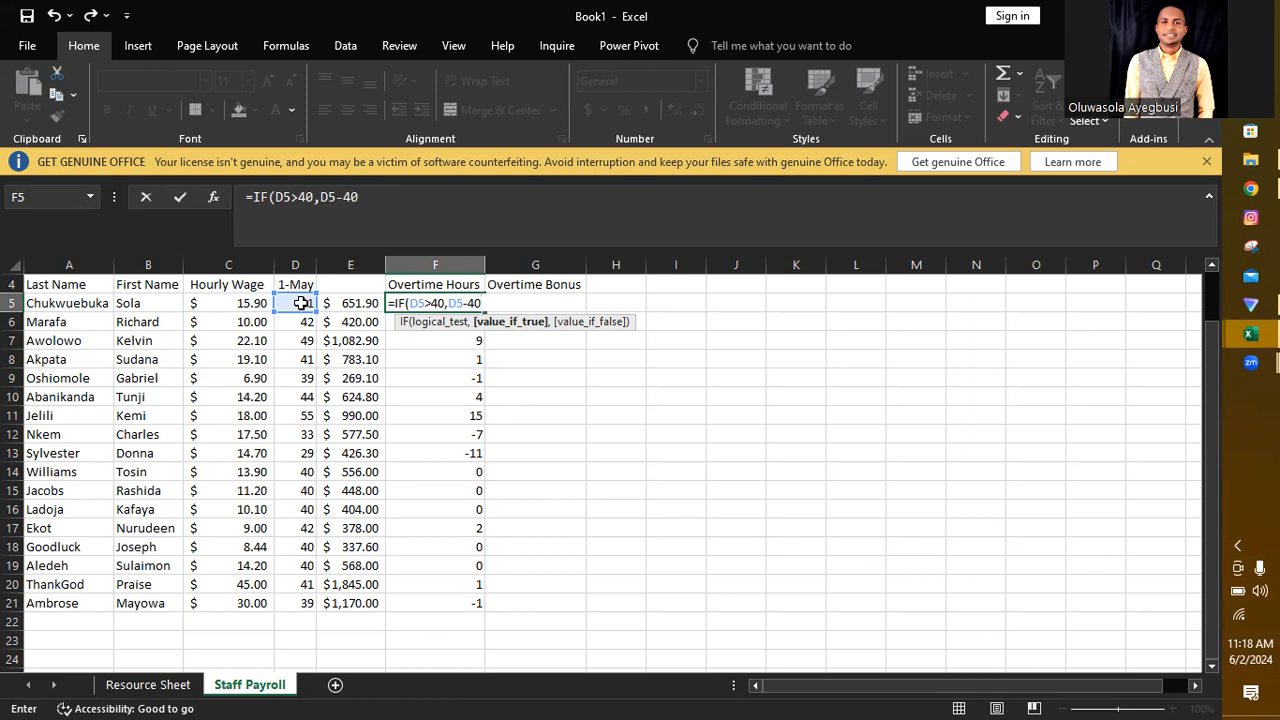
text(,0)
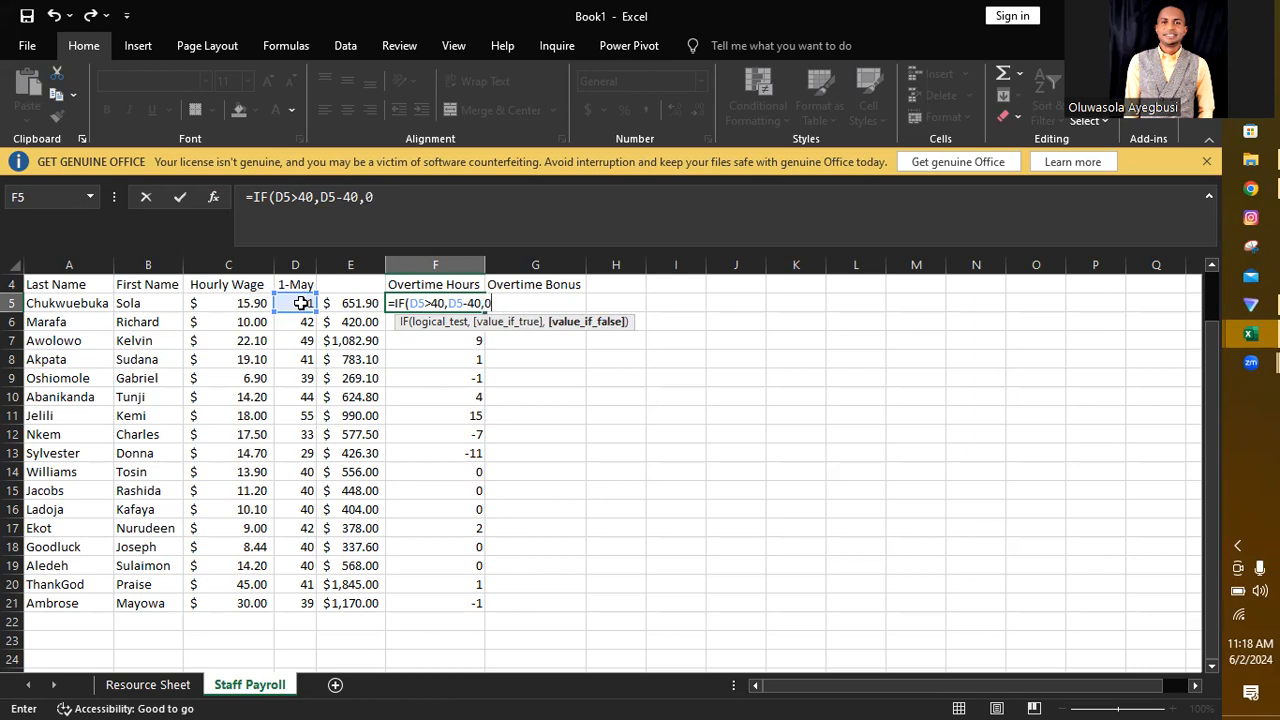
text())
key(Return)
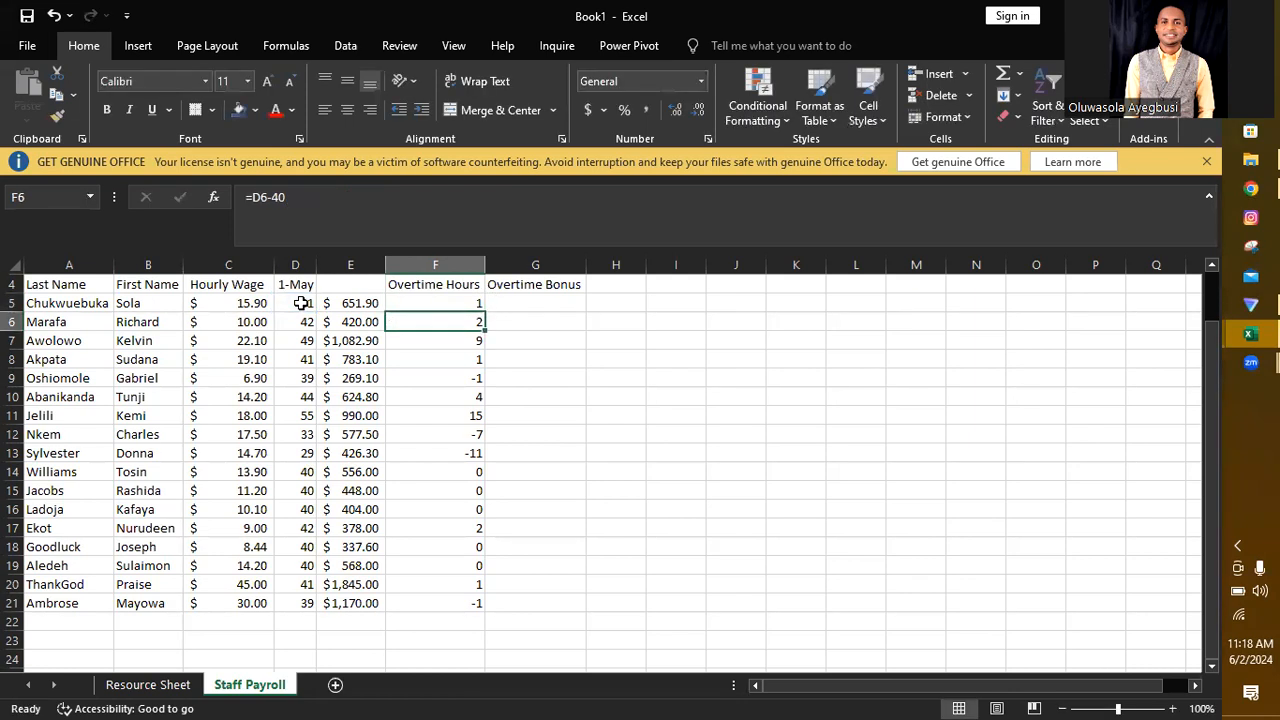
Step: Fill the IF overtime hours formula from F5 down through F21 and check it against the hours in D9
click(452, 302)
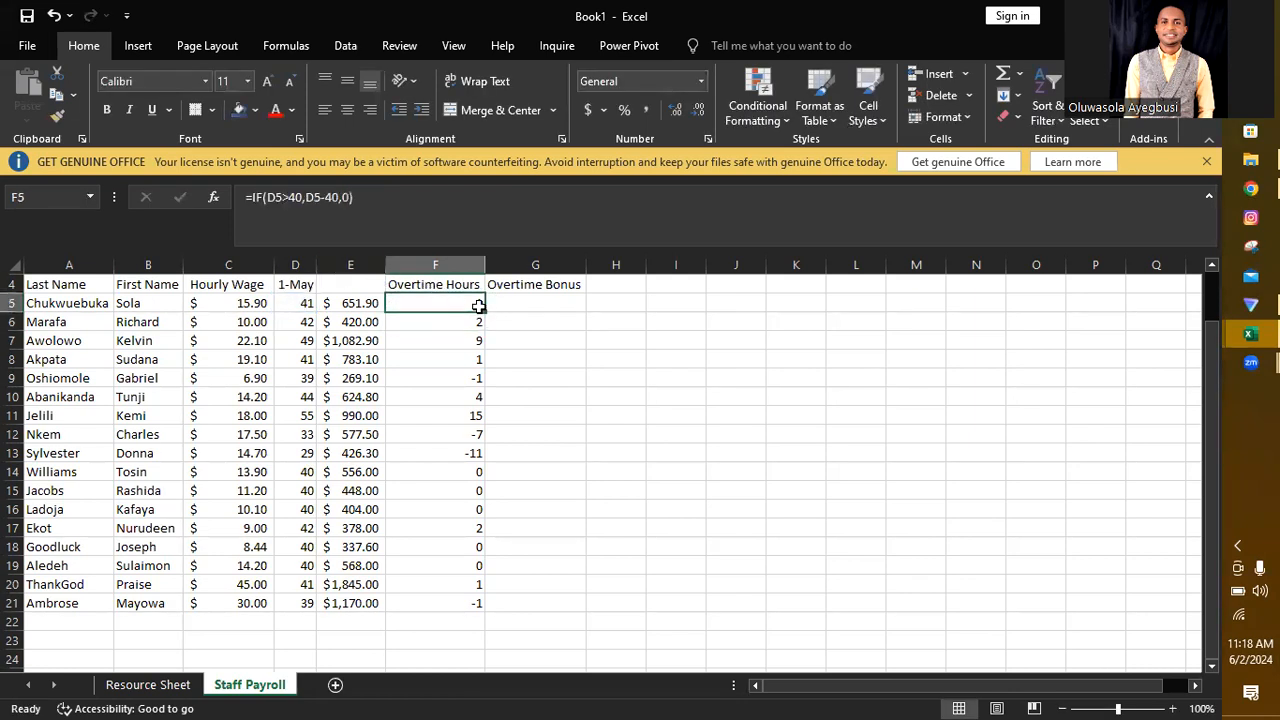
drag(483, 311, 477, 602)
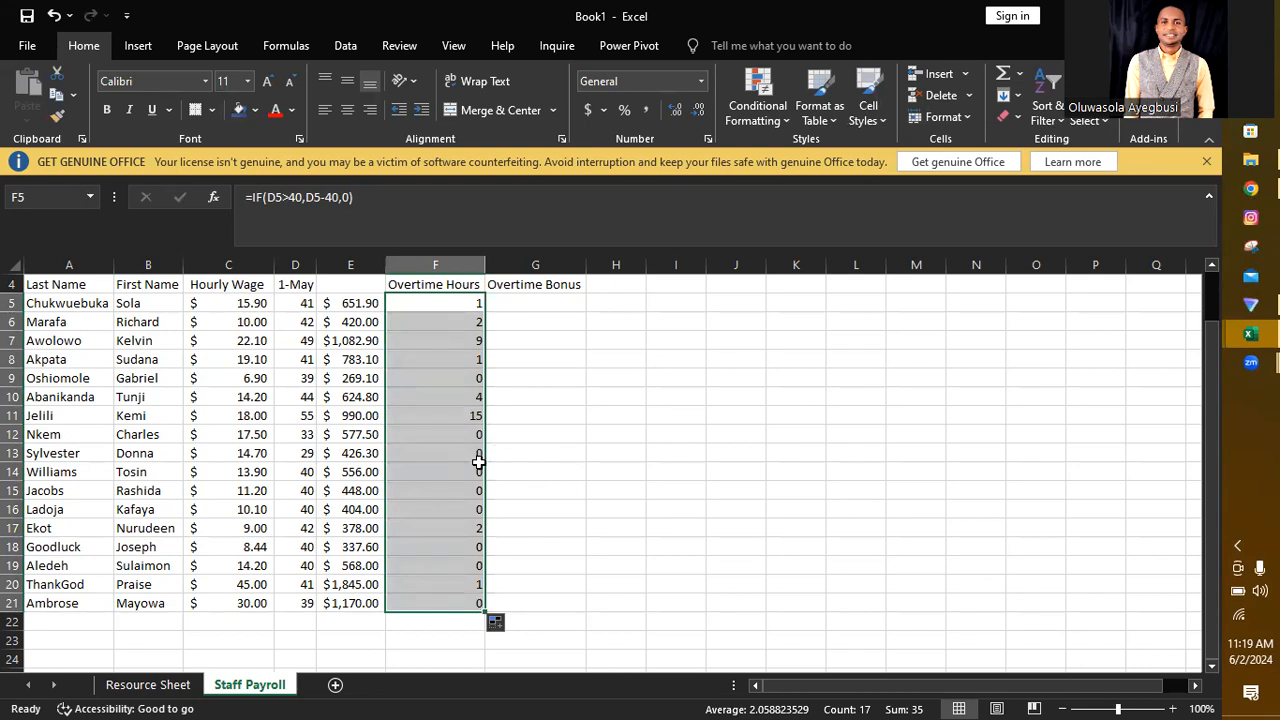
click(304, 378)
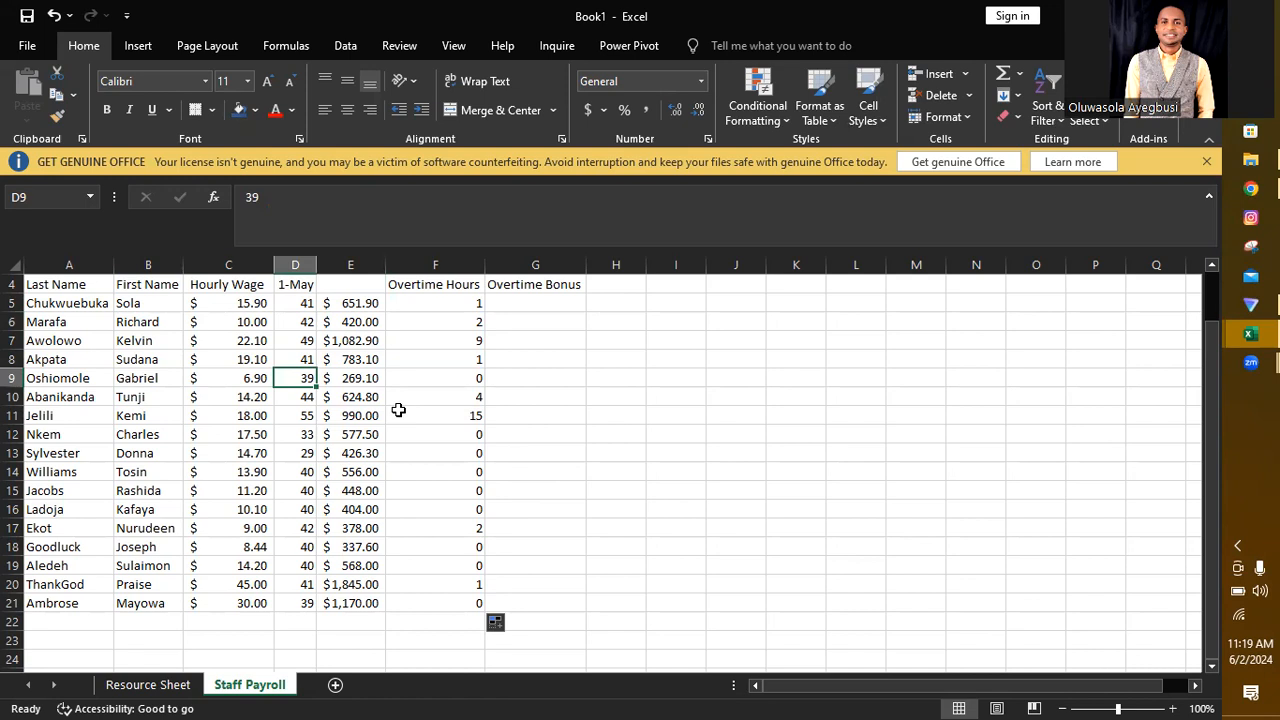
Step: Calculate the first employee's overtime bonus in G5 with the formula =F5*.5*C5
click(567, 303)
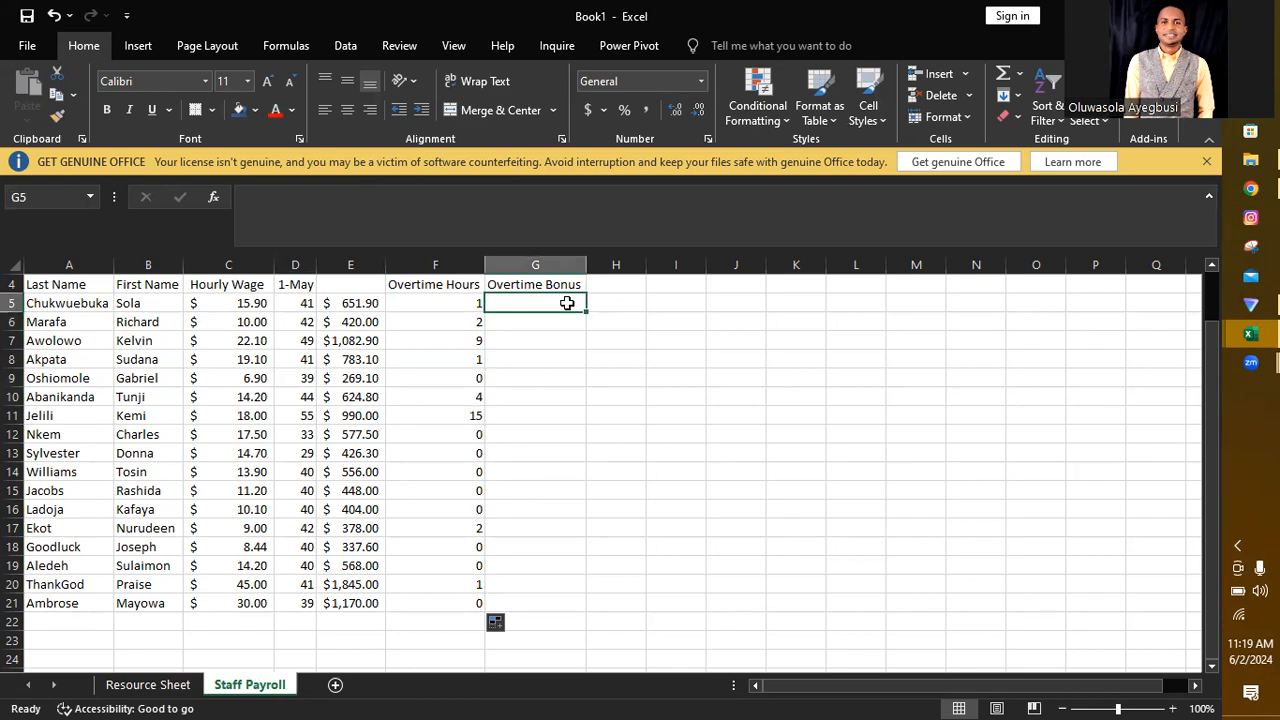
text(=)
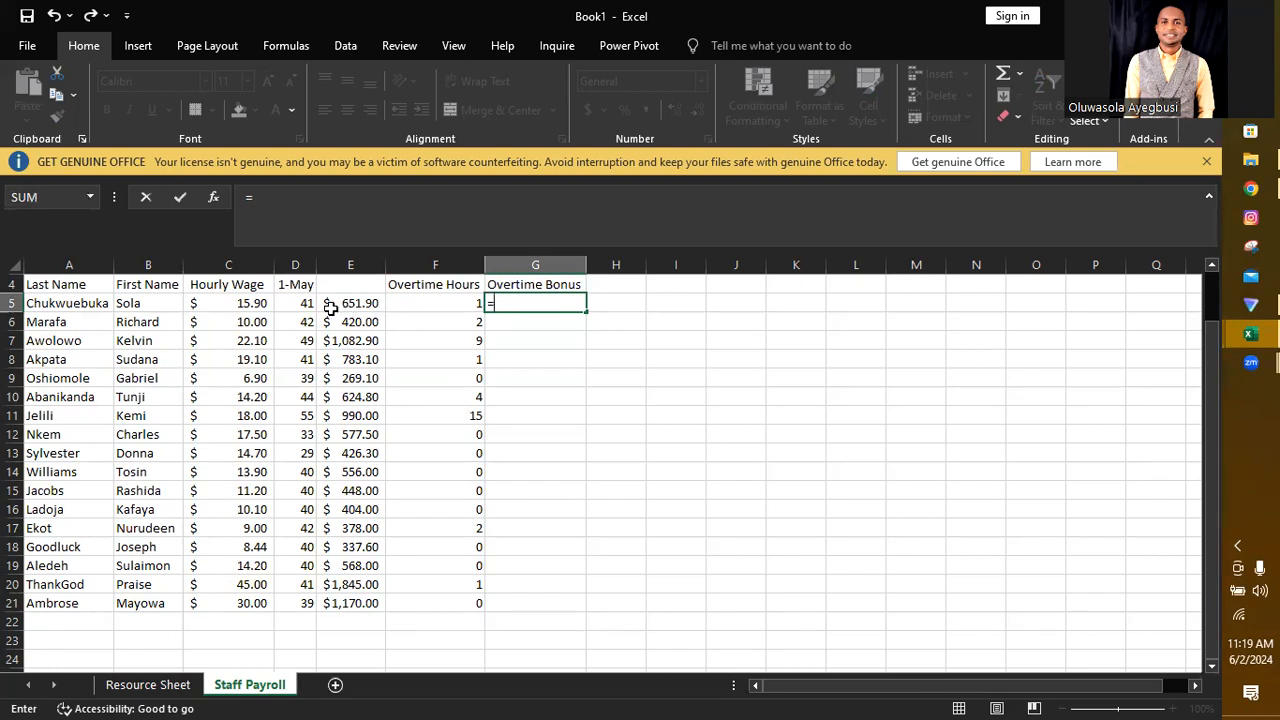
click(449, 303)
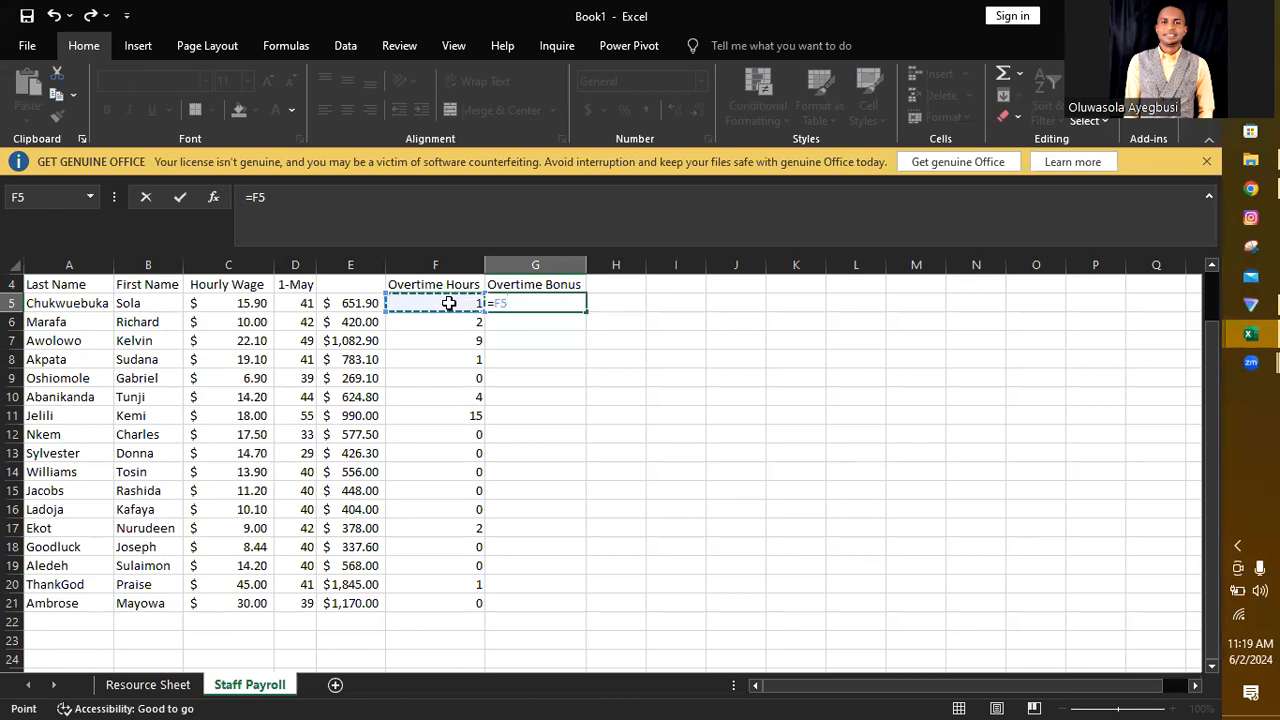
text(*.5*)
click(237, 304)
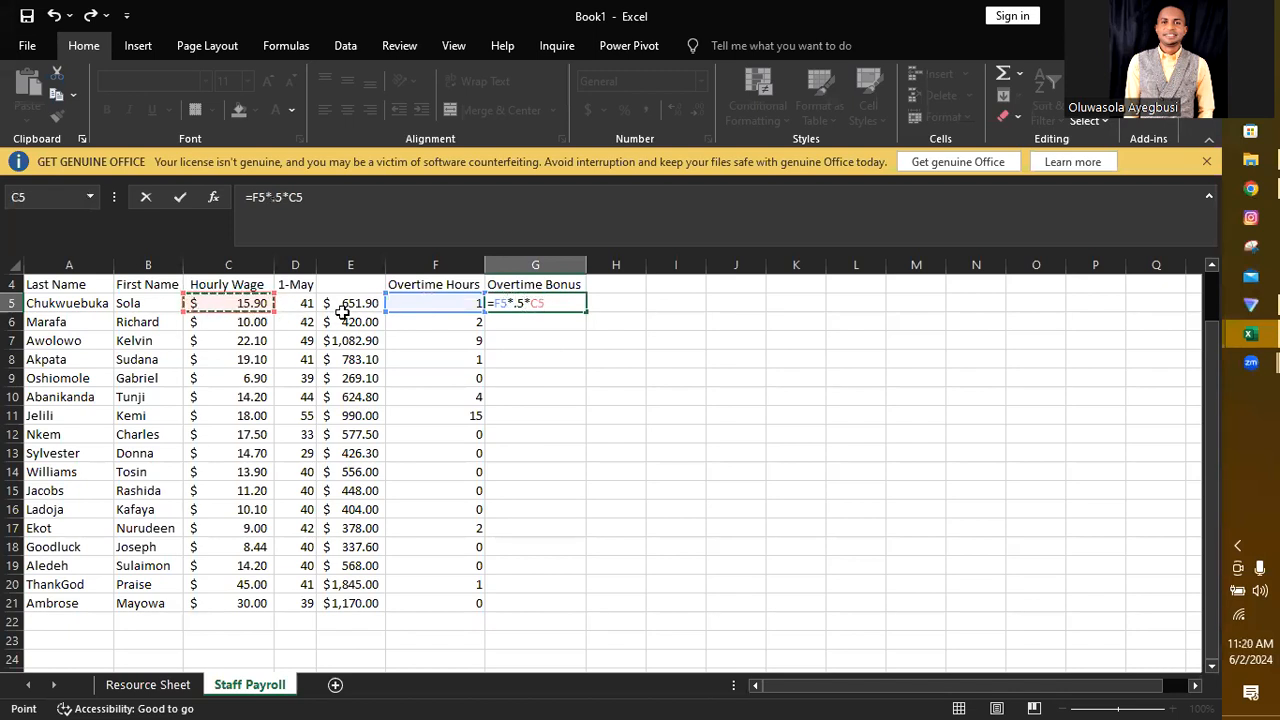
key(Return)
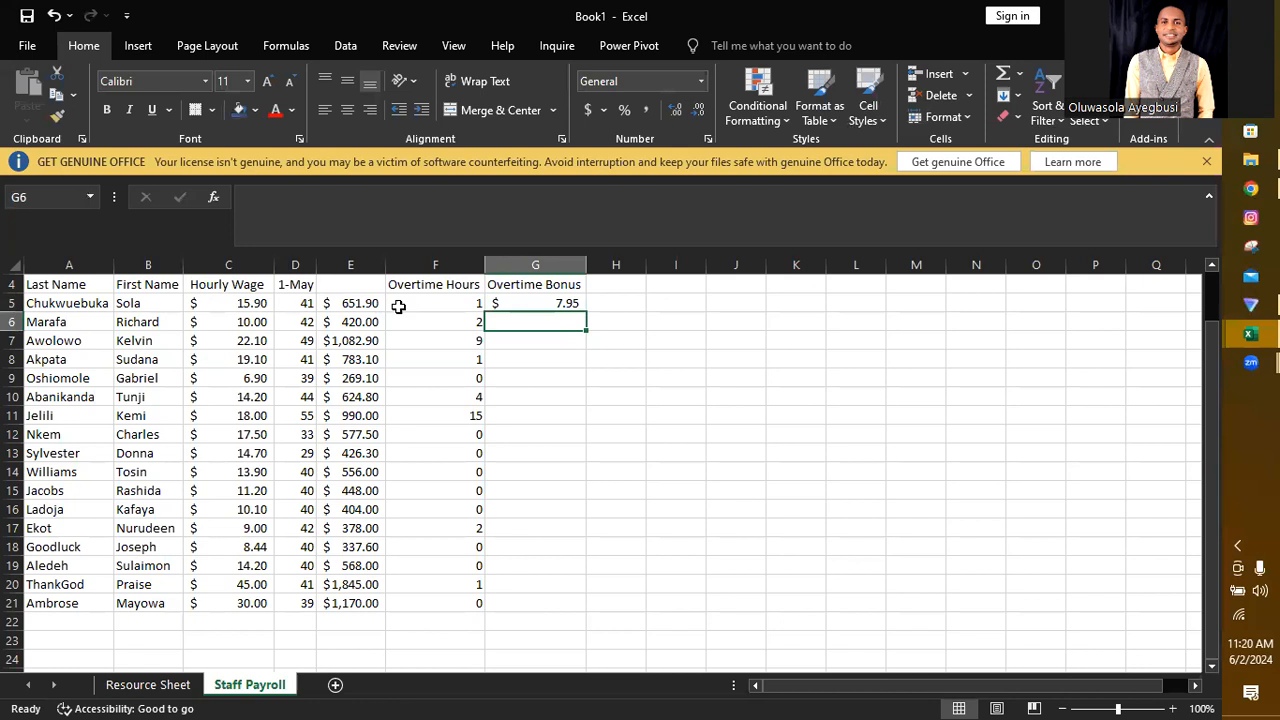
Step: Fill the overtime bonus formula from G5 down through G21
click(538, 302)
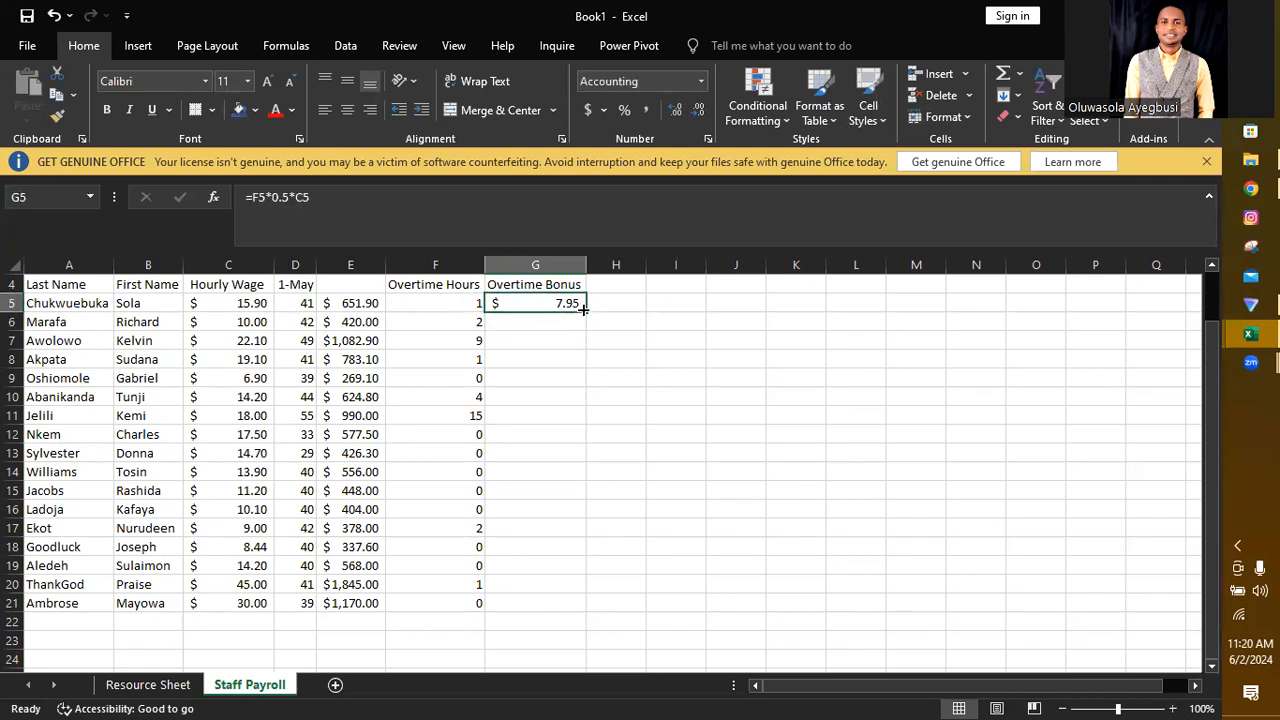
drag(585, 311, 571, 607)
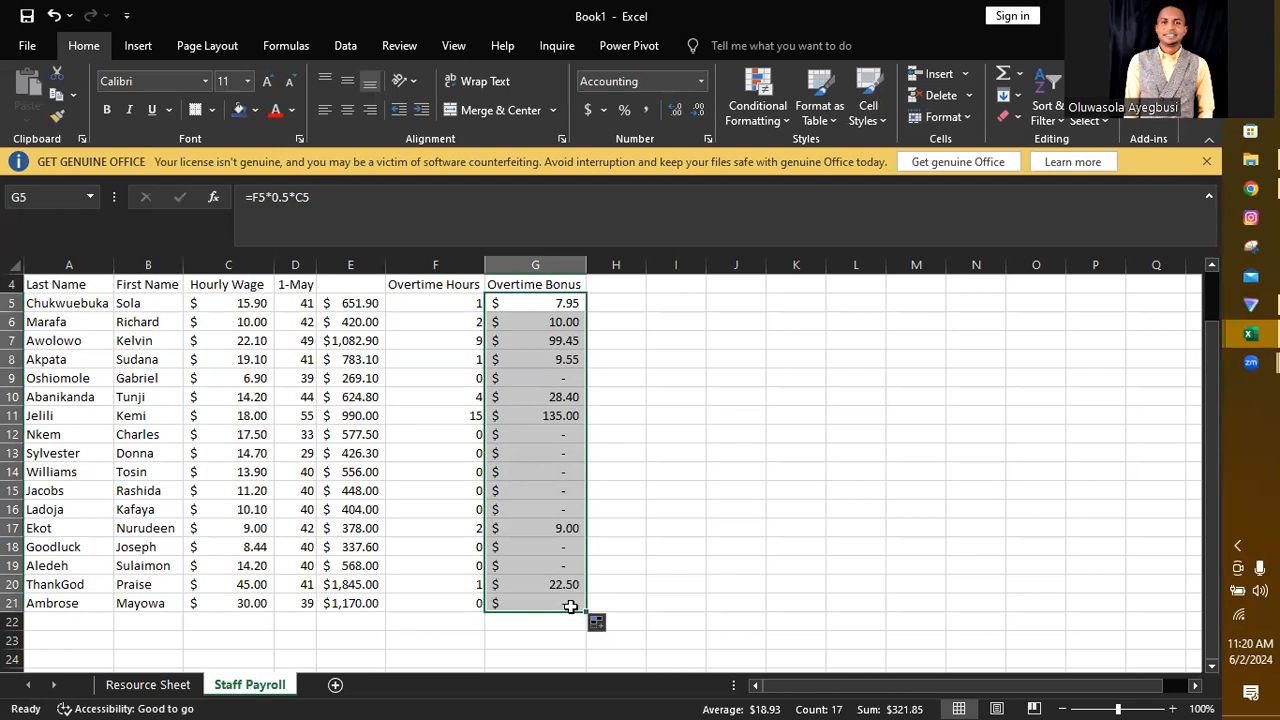
click(749, 545)
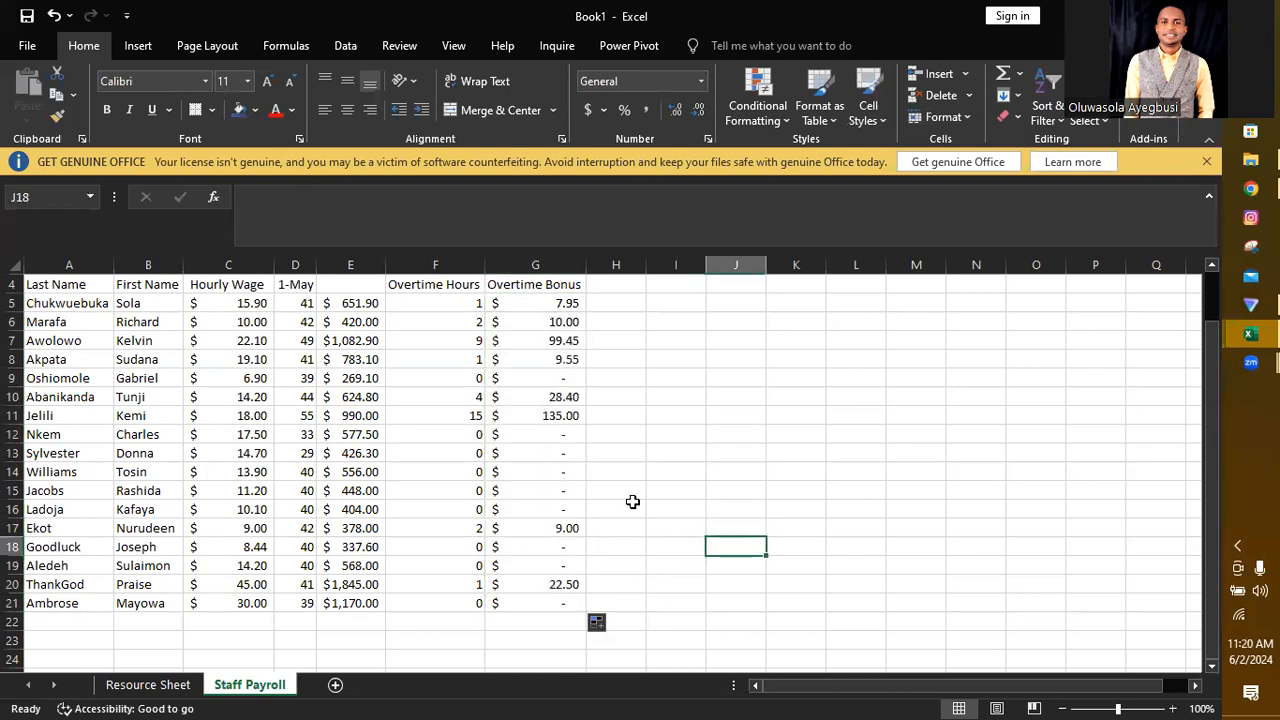
Step: Check the overtime bonus formulas against the overtime hours for the employees in rows 12 to 14
click(563, 432)
click(564, 454)
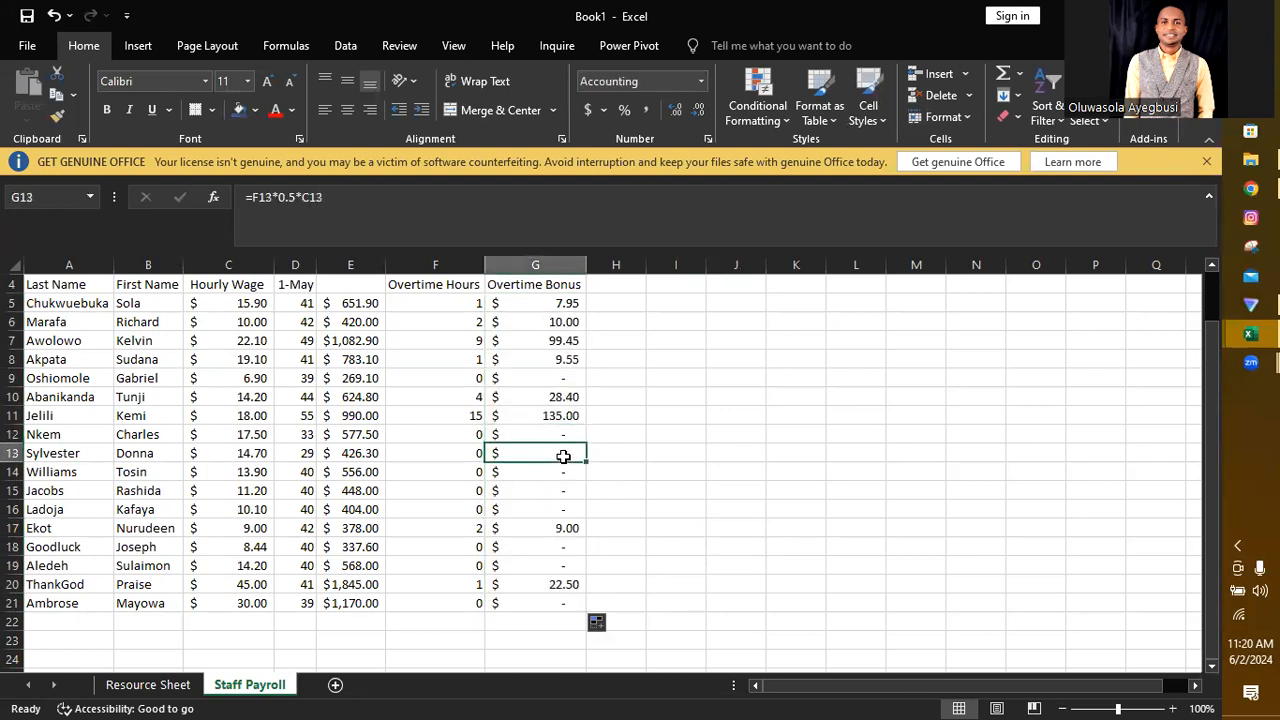
click(473, 434)
click(476, 468)
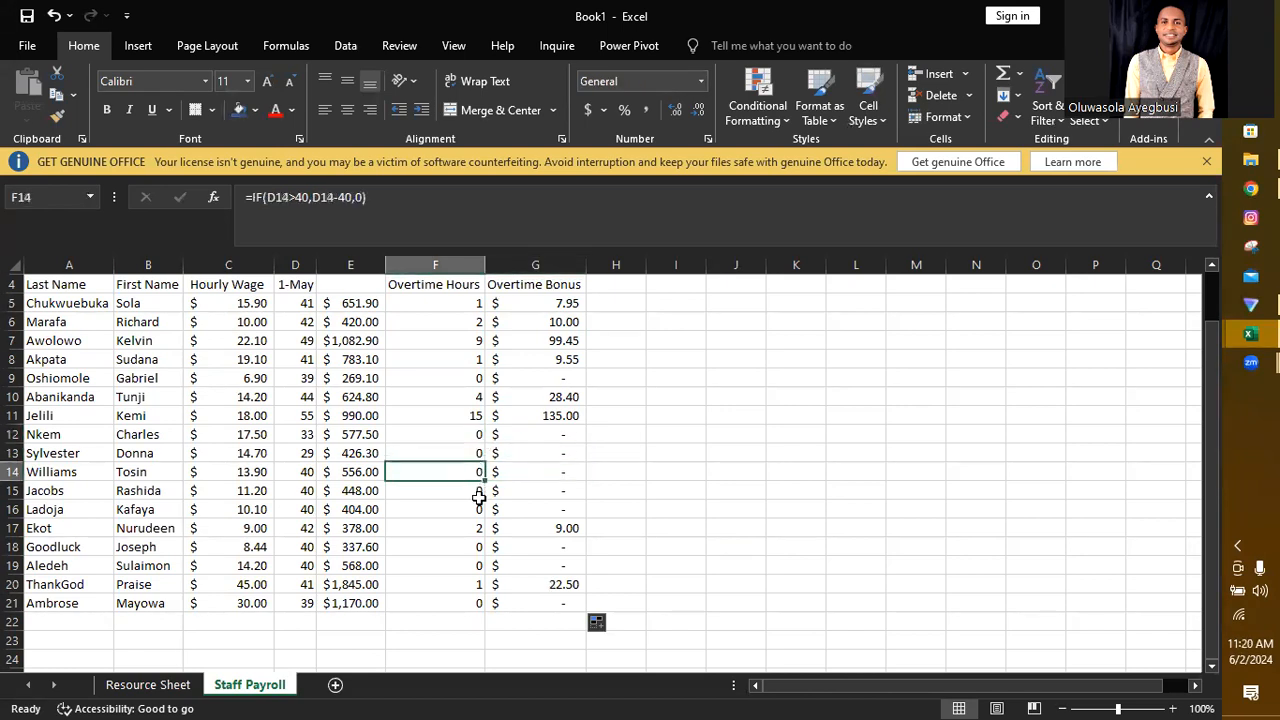
click(569, 449)
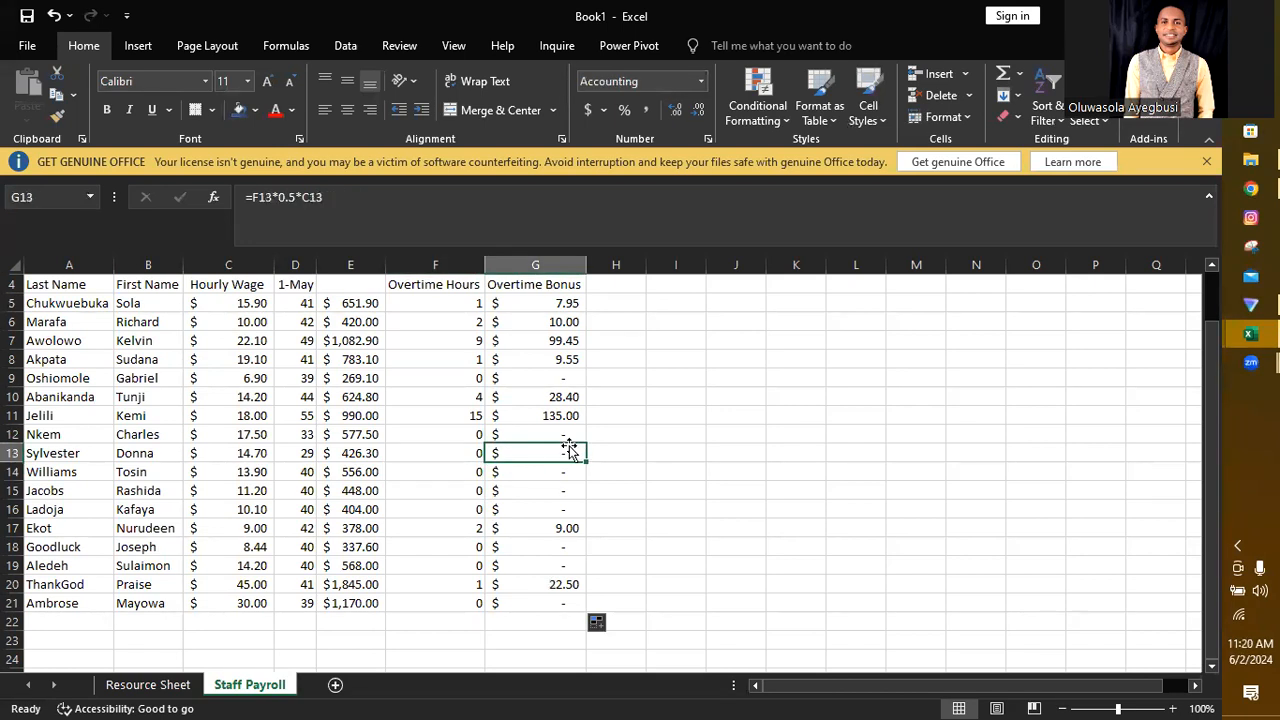
Step: Add the column heading Weekly Pay in H4, beside Overtime Bonus
click(616, 284)
text(Pay)
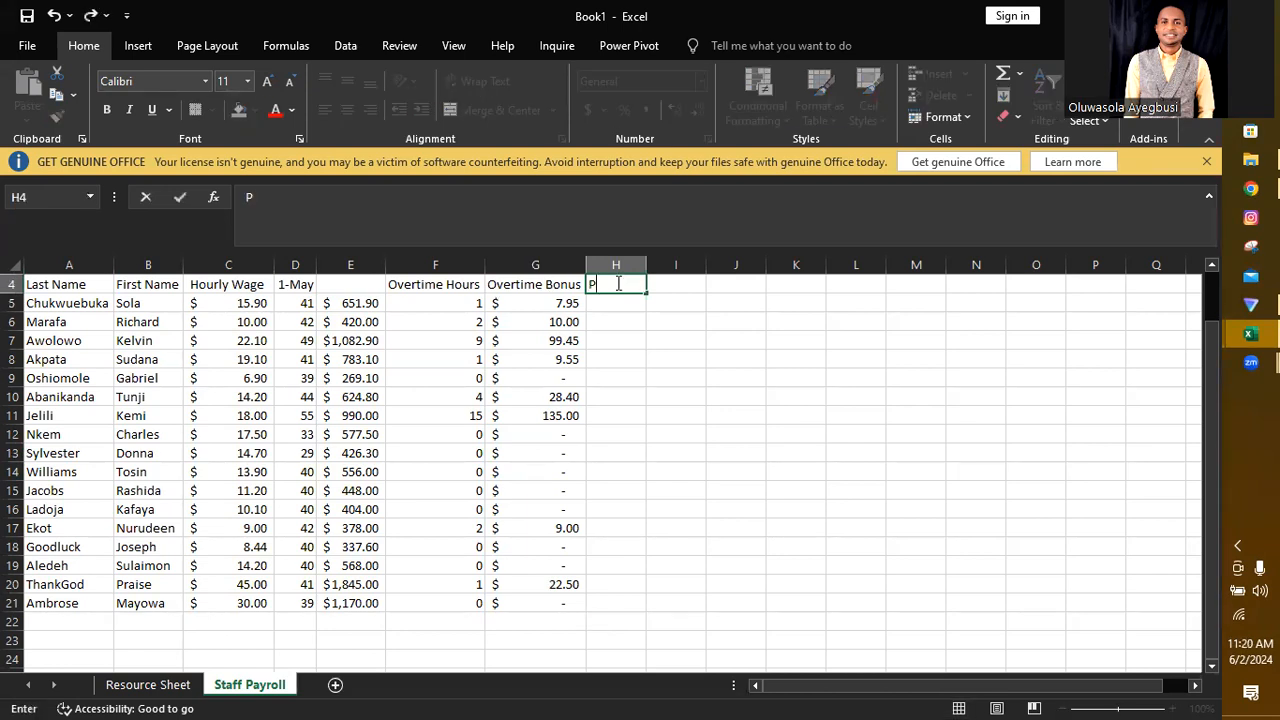
key(BackSpace)
key(BackSpace)
key(BackSpace)
text(Weekly Pay)
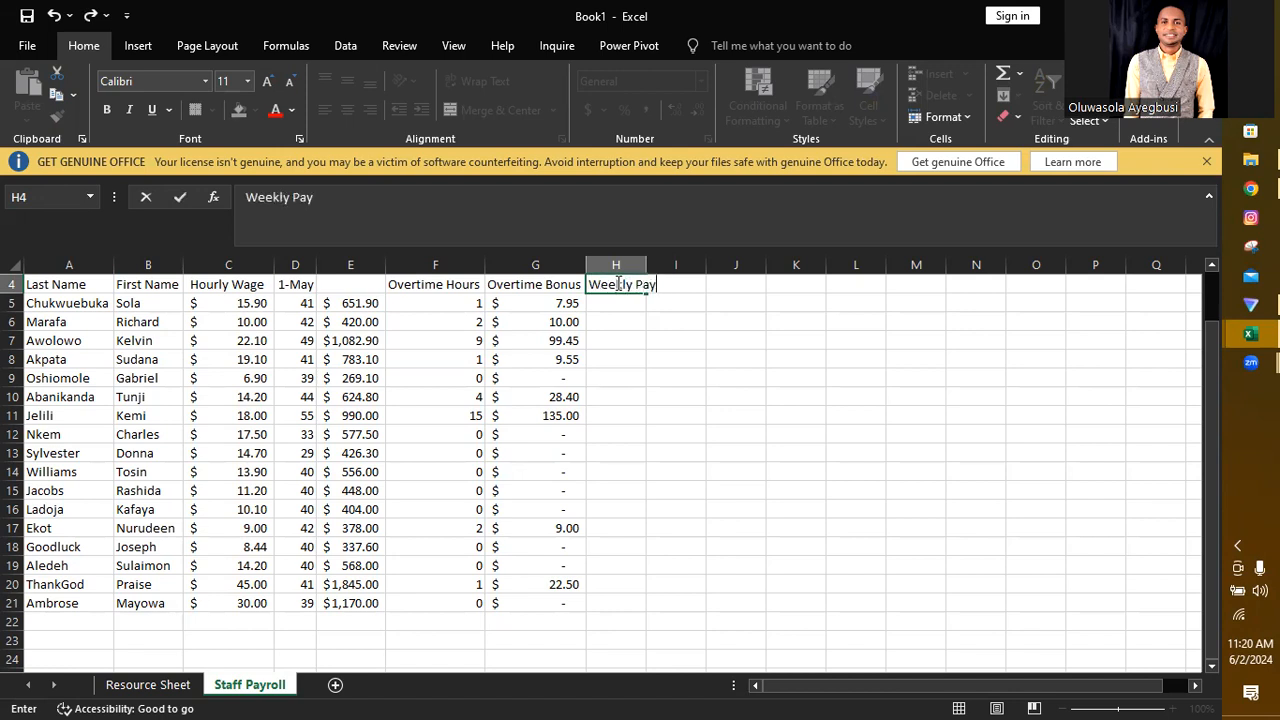
Step: Calculate the first employee's weekly pay in H5 with the formula =E5+G5
click(620, 305)
text(=)
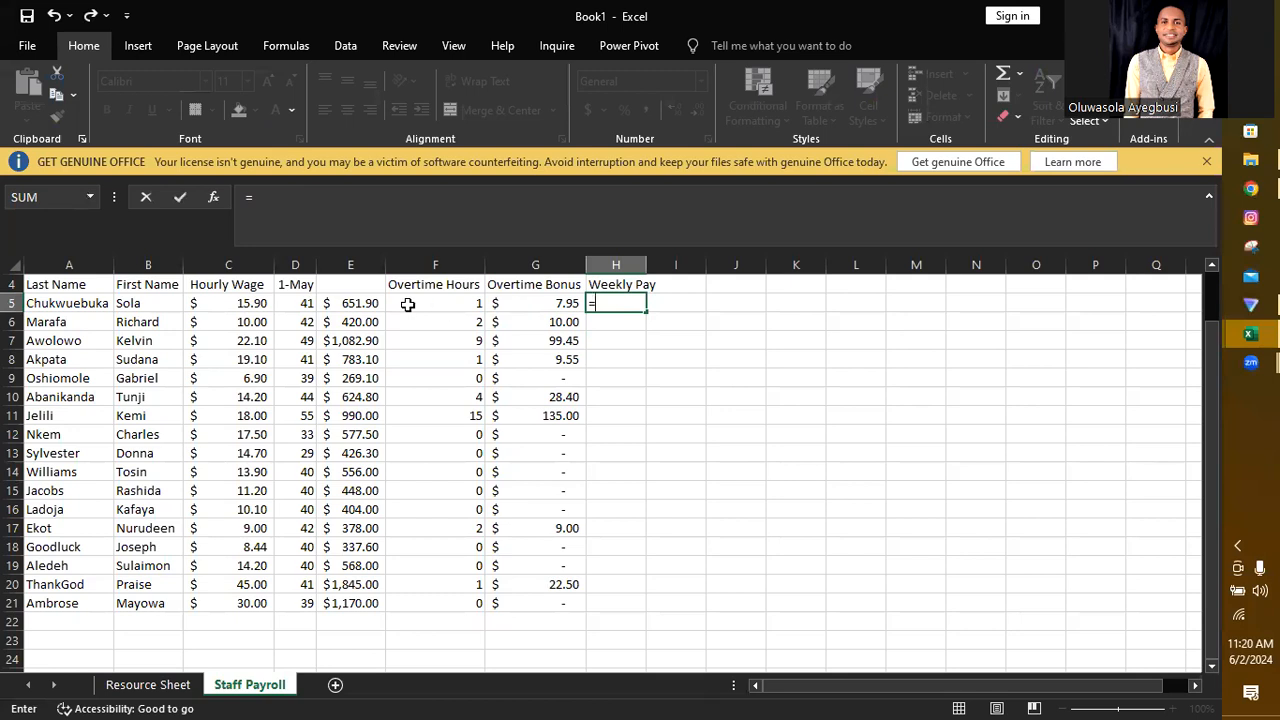
click(348, 303)
text(+)
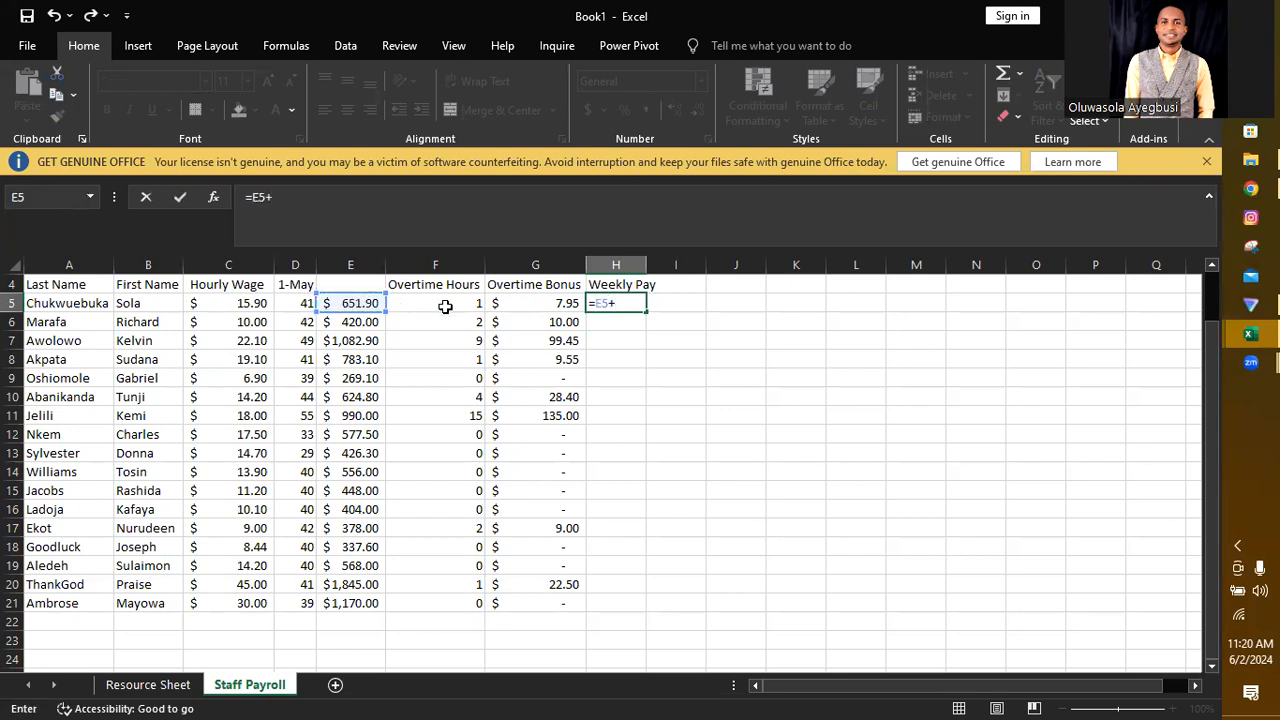
click(548, 302)
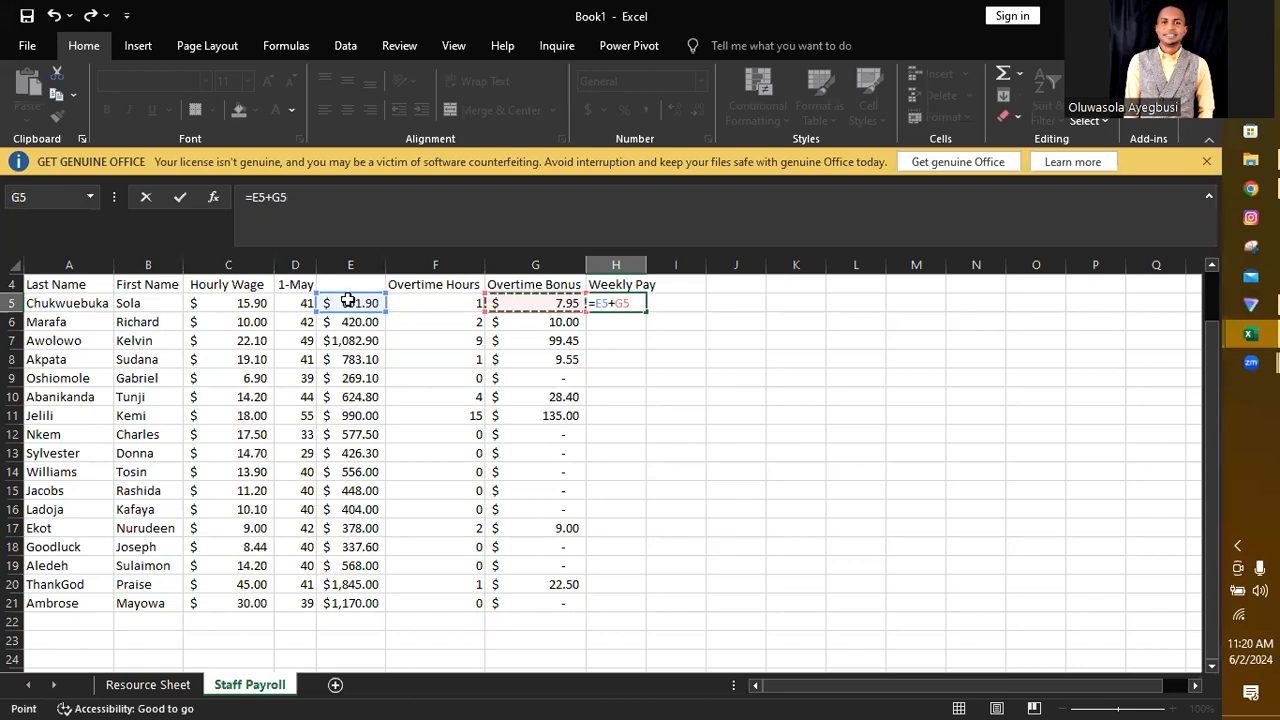
drag(1209, 478, 1207, 416)
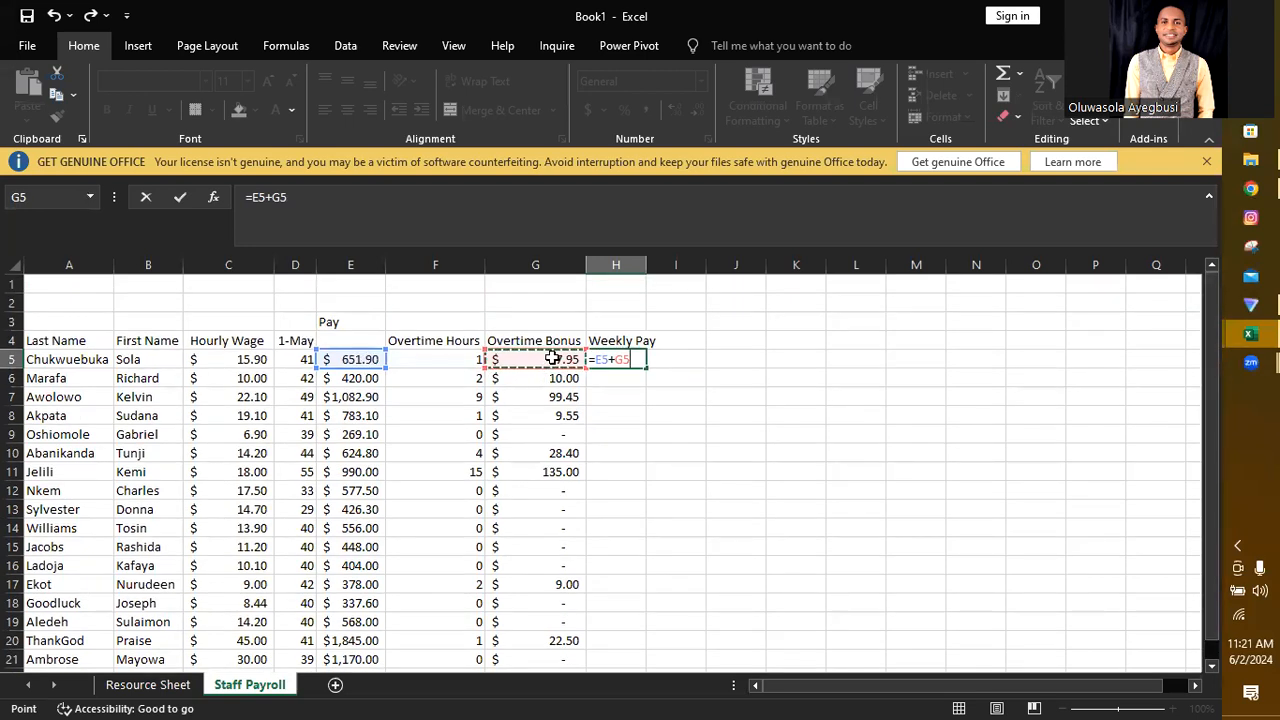
key(Return)
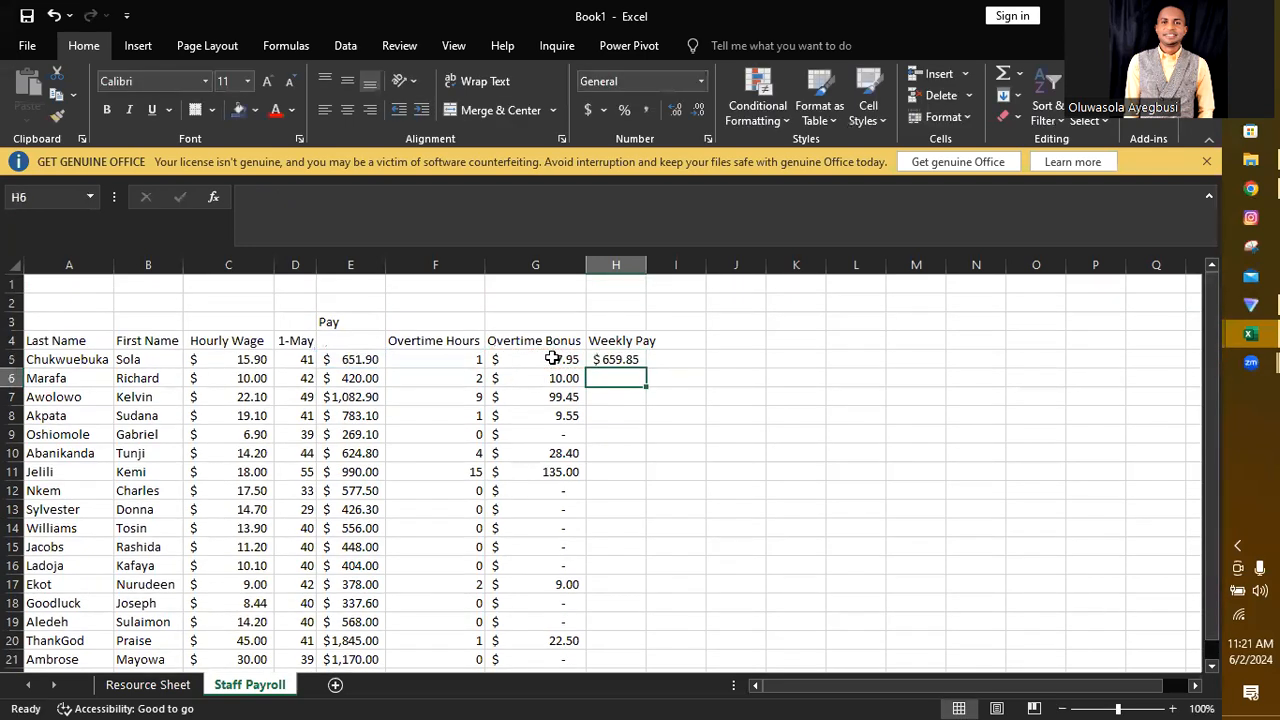
Step: Fill the weekly pay formula from H5 down through H21 and autofit column H to its contents
click(612, 362)
drag(645, 368, 623, 594)
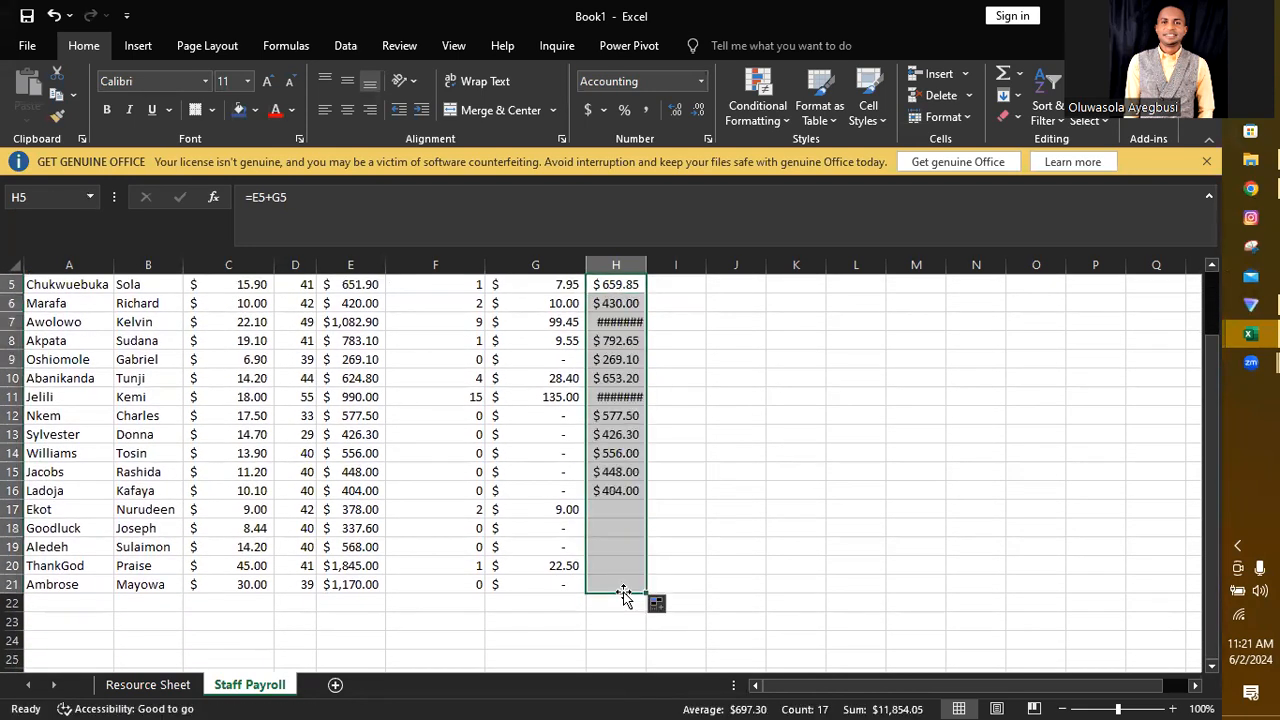
double_click(646, 264)
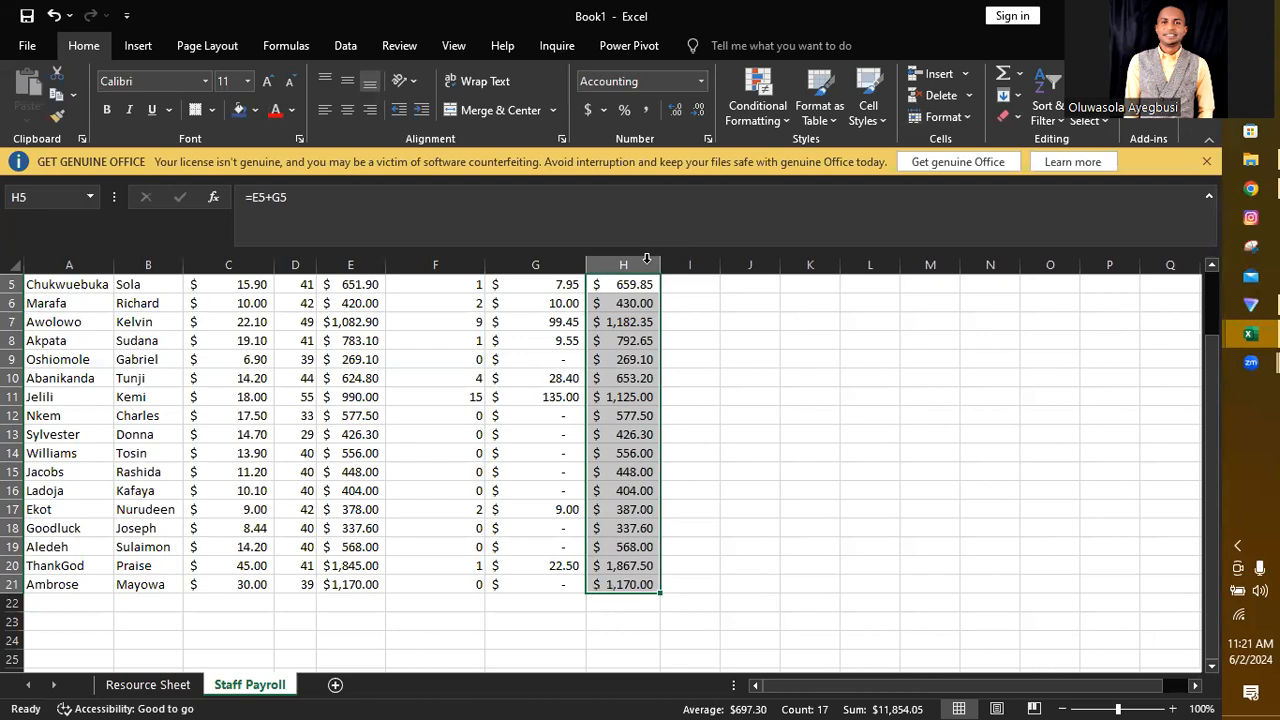
Step: Enter the summary row labels Max, Min, Average and Total in A23 through A26
drag(1215, 484, 1220, 596)
click(54, 621)
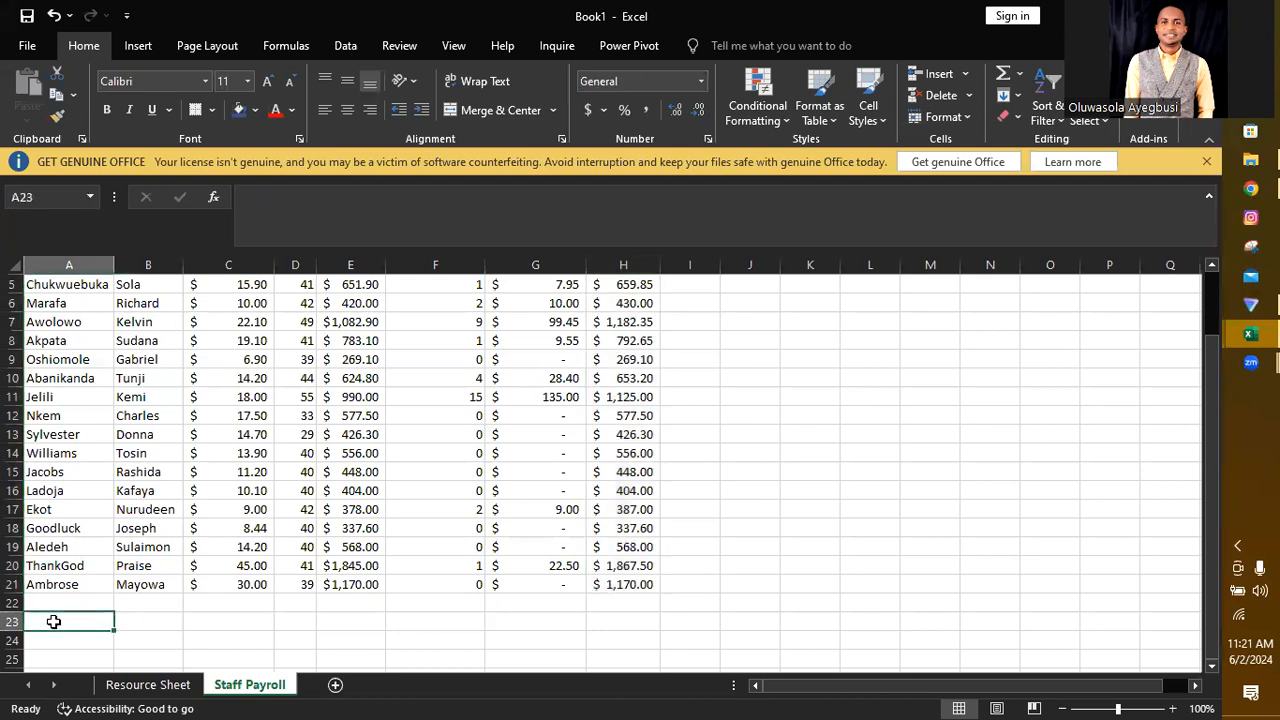
text(Max)
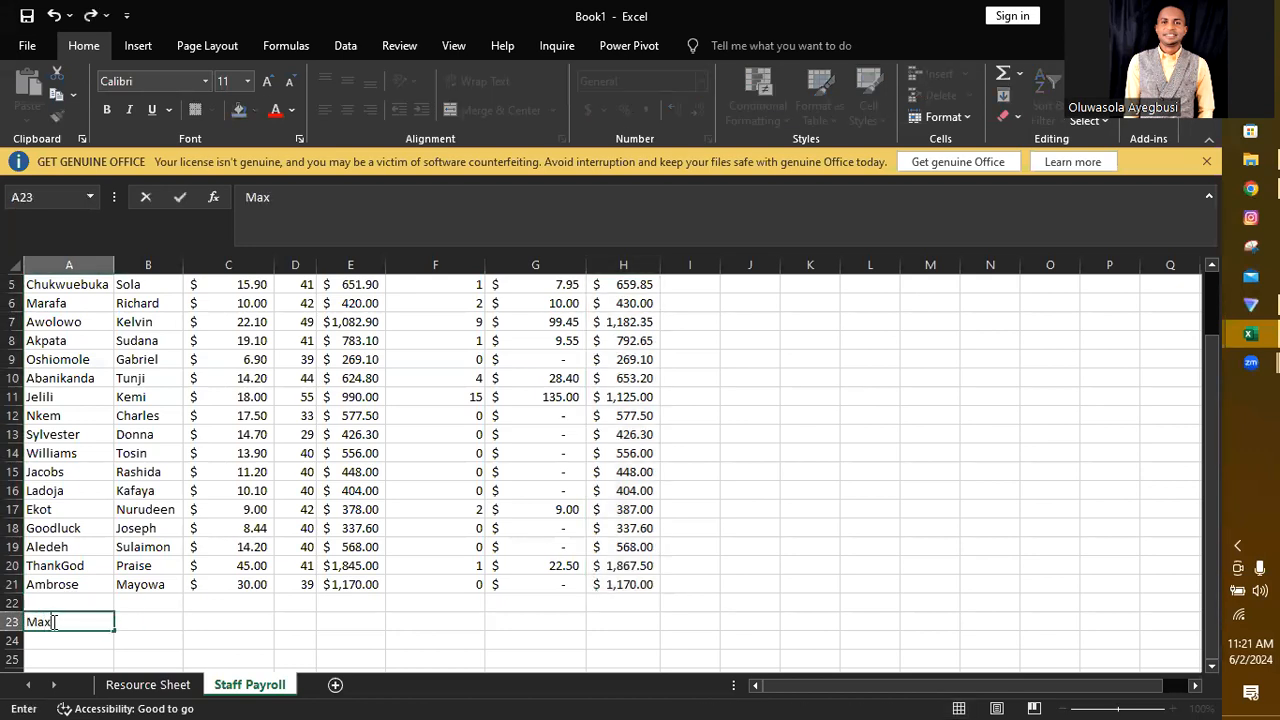
key(Return)
text(Min)
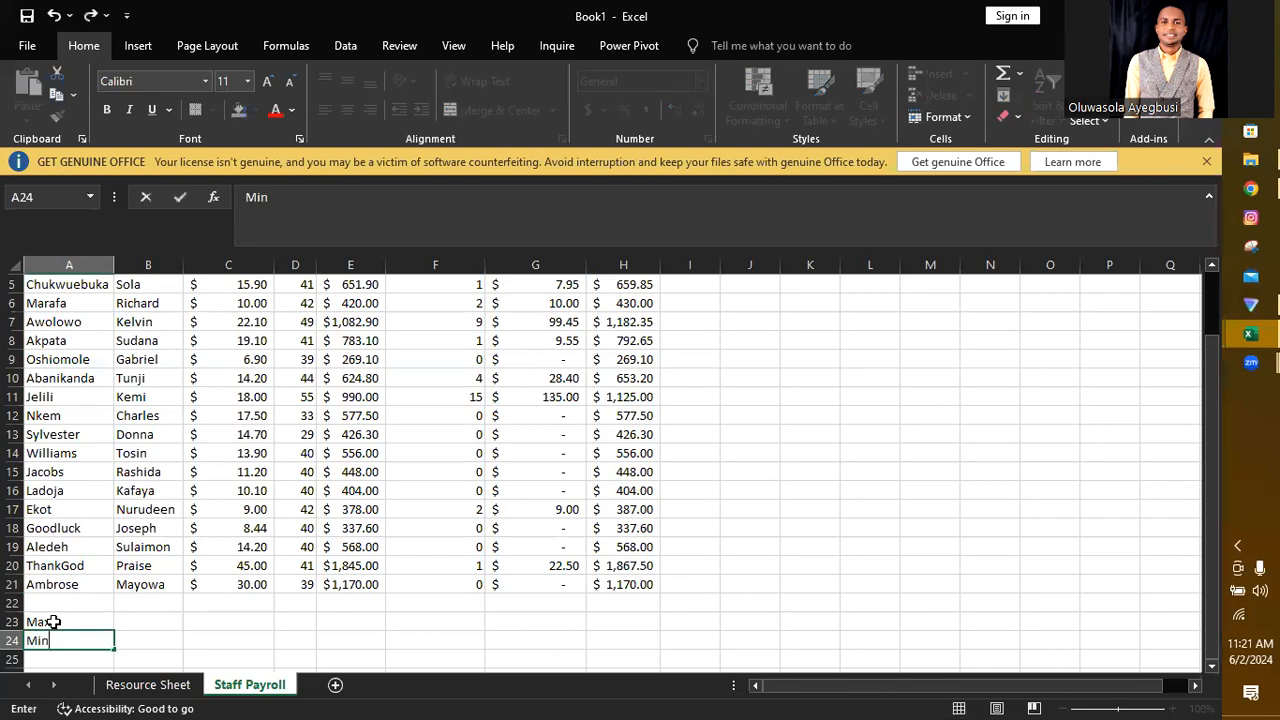
key(Return)
text(Average)
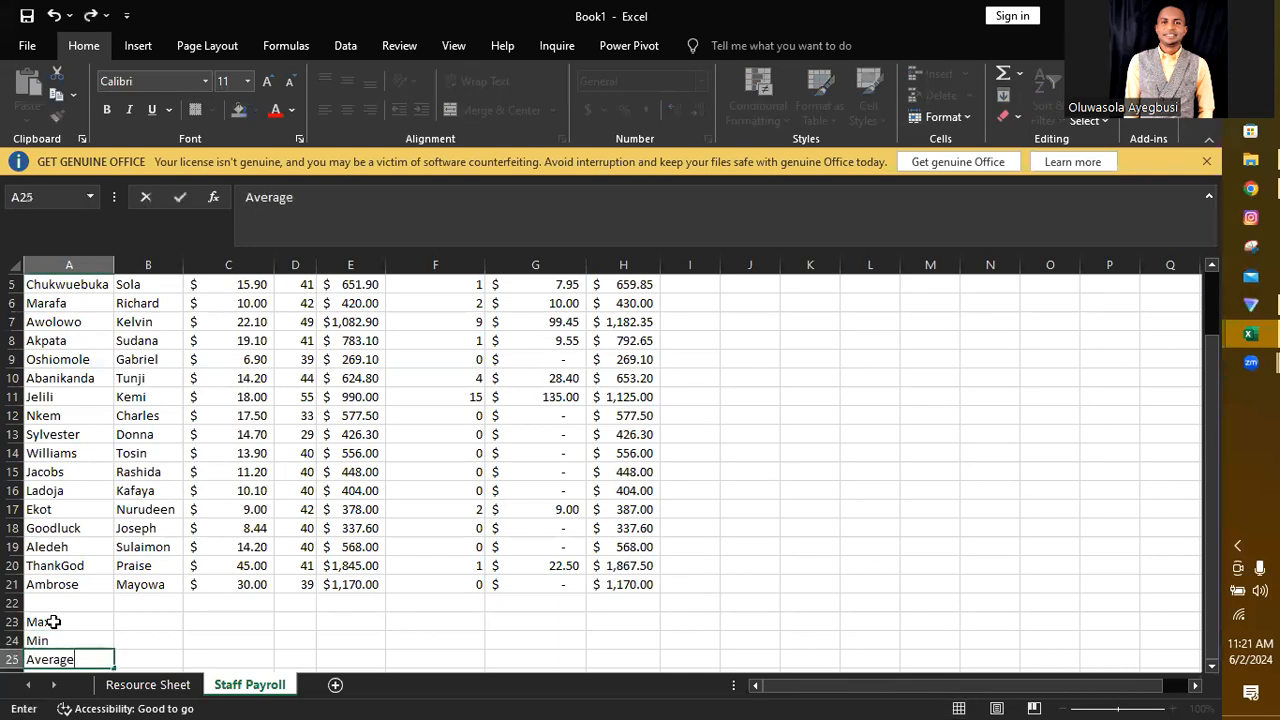
key(Return)
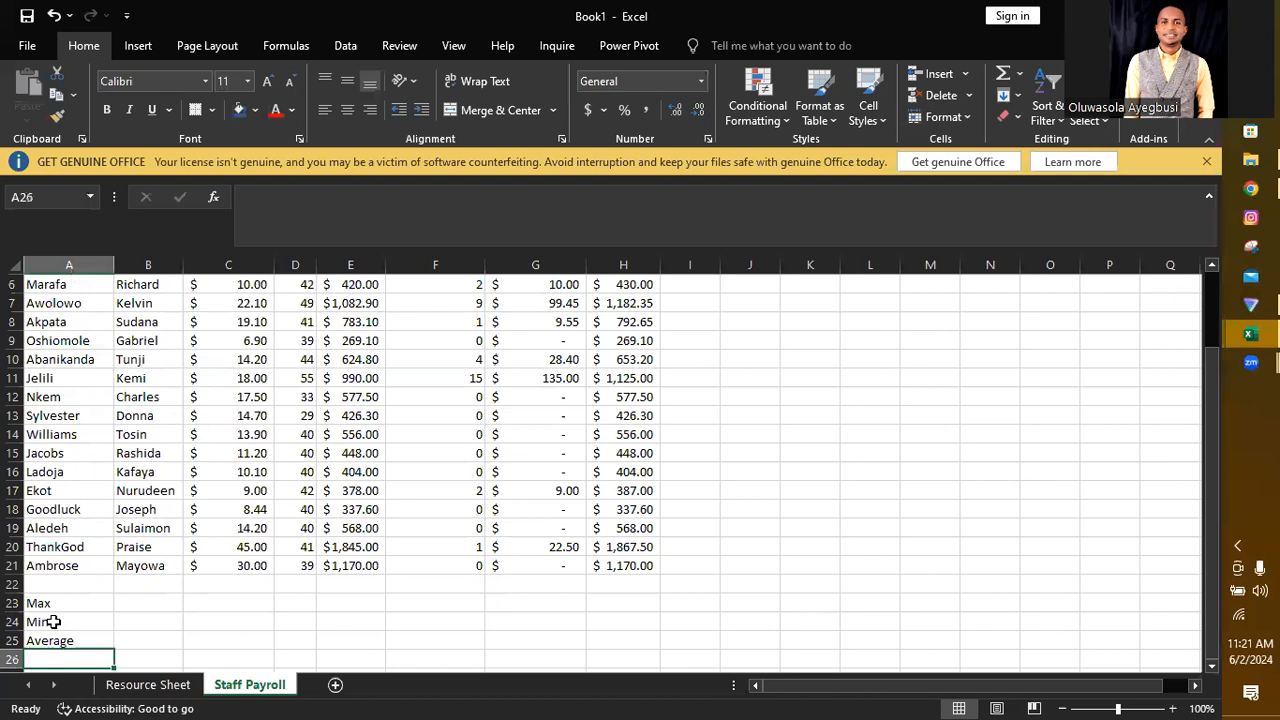
text(Total)
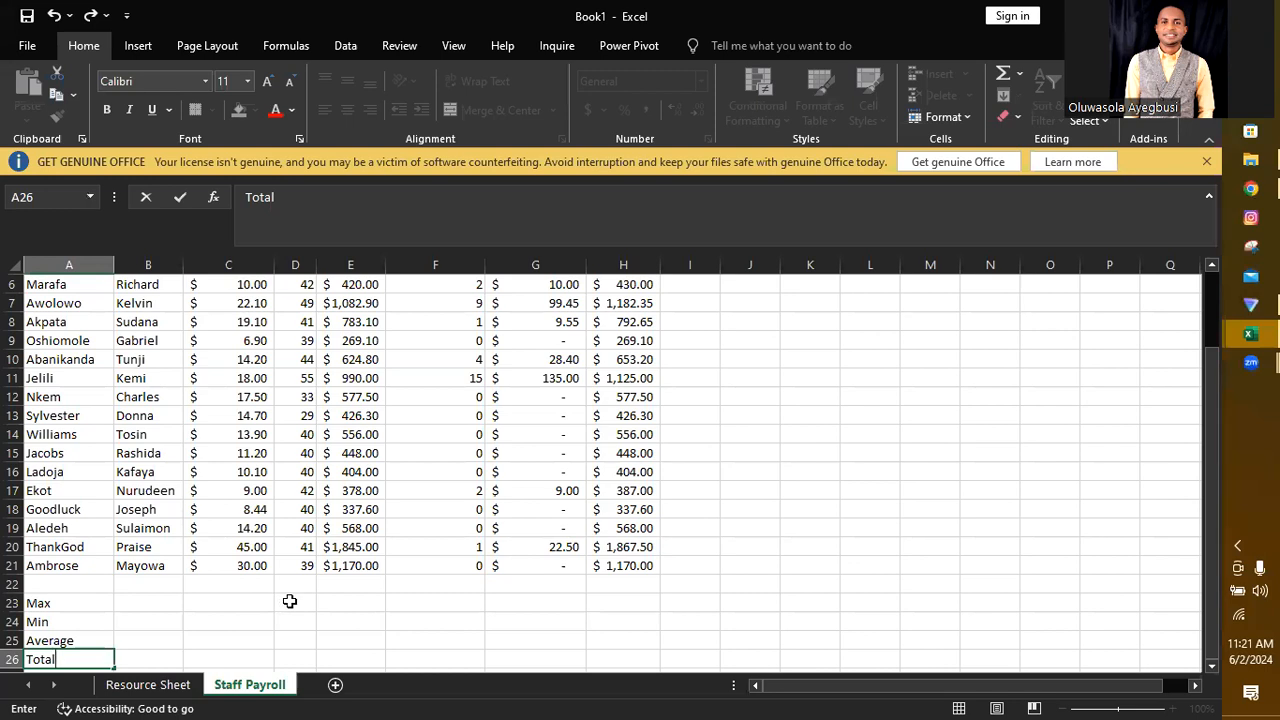
Step: Calculate the highest hourly wage in C23 with the formula =MAX(C5:C21)
click(254, 603)
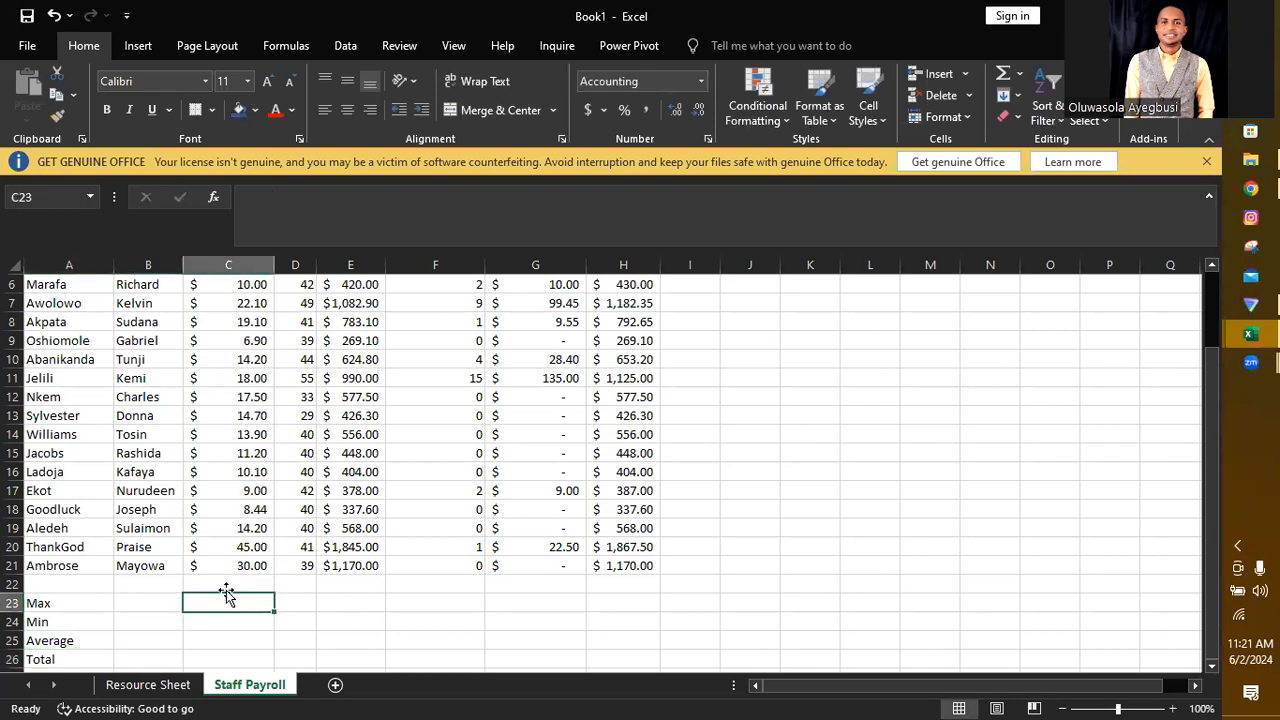
mouse_move(1208, 590)
mouse_down()
mouse_move(1211, 518)
mouse_move(1222, 590)
mouse_up()
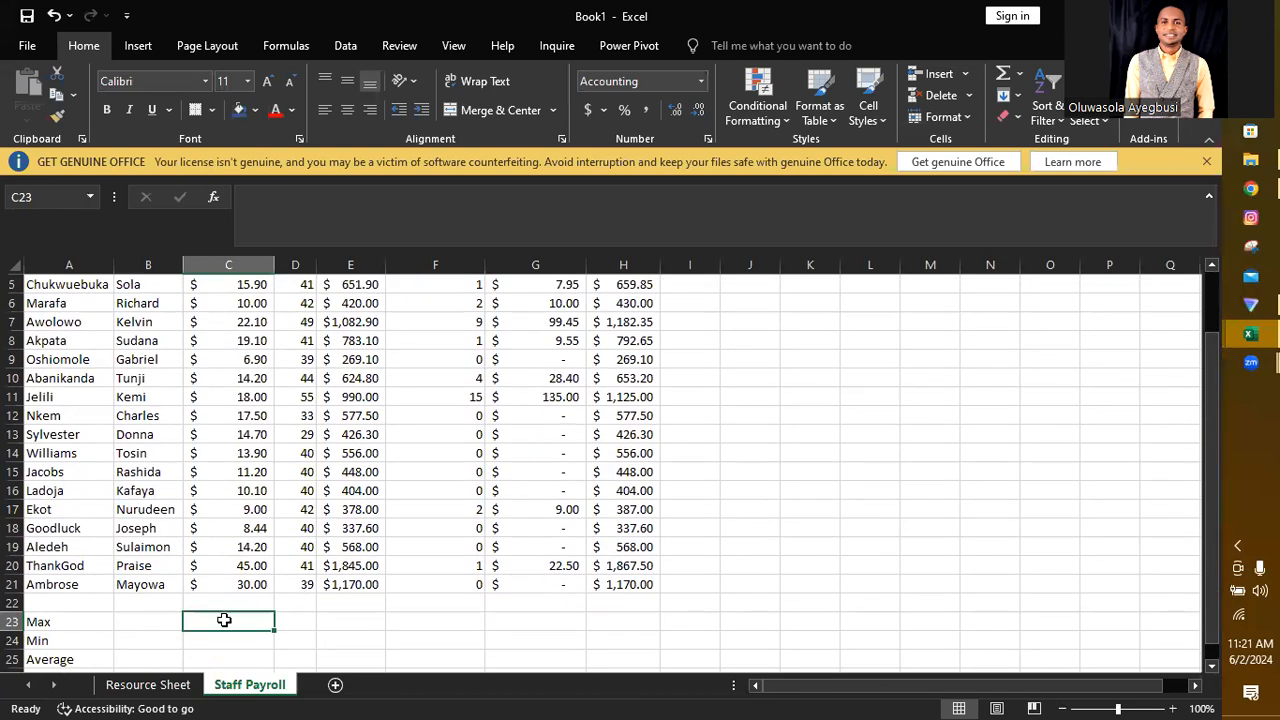
text(=)
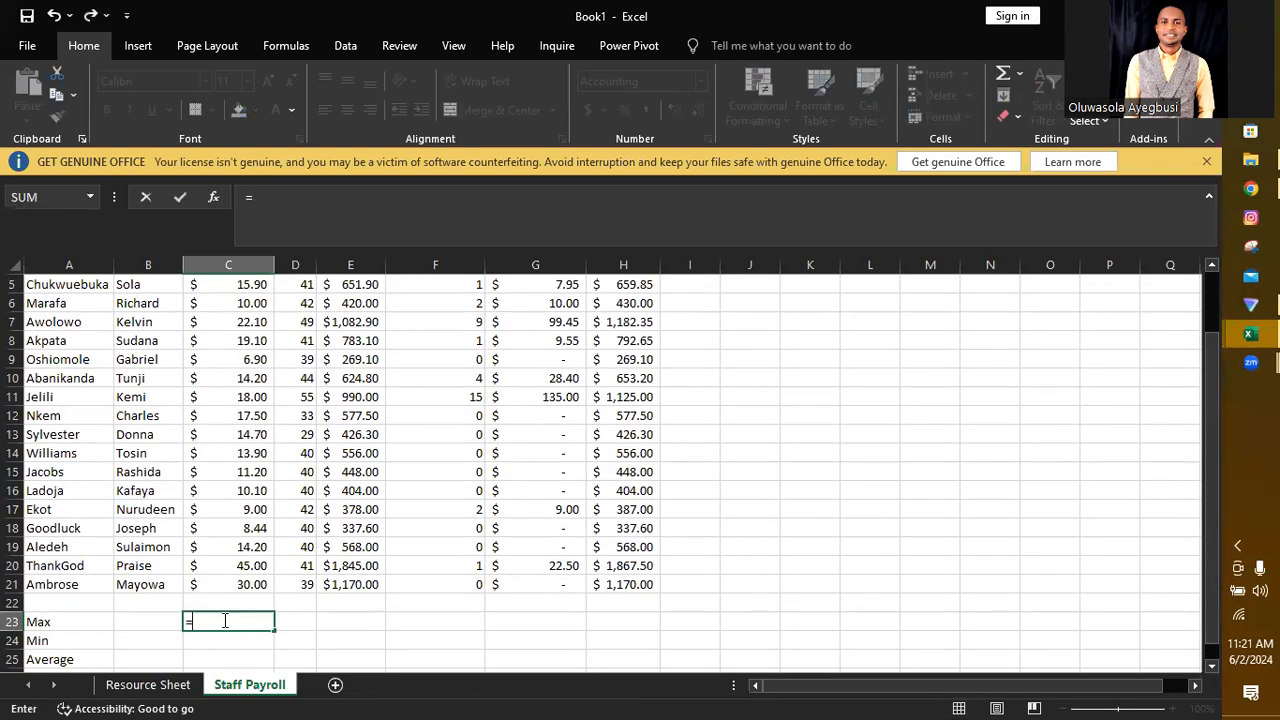
text(max)
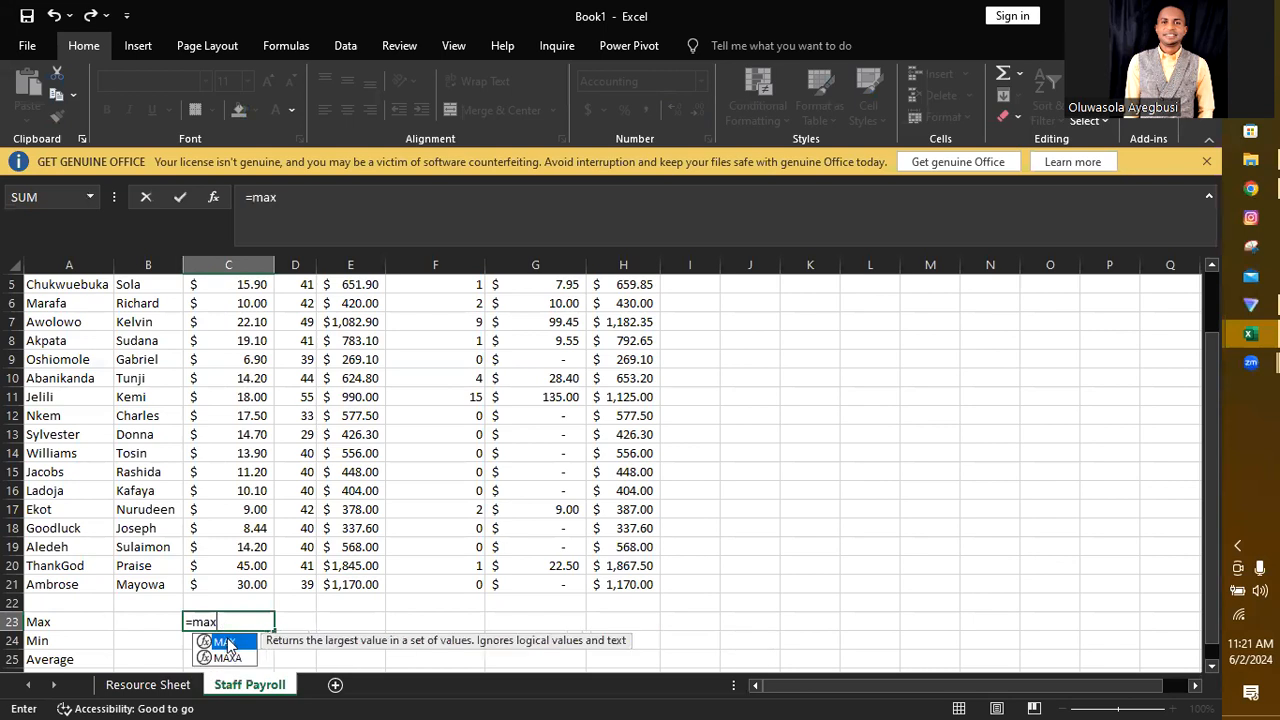
double_click(224, 642)
drag(250, 584, 258, 339)
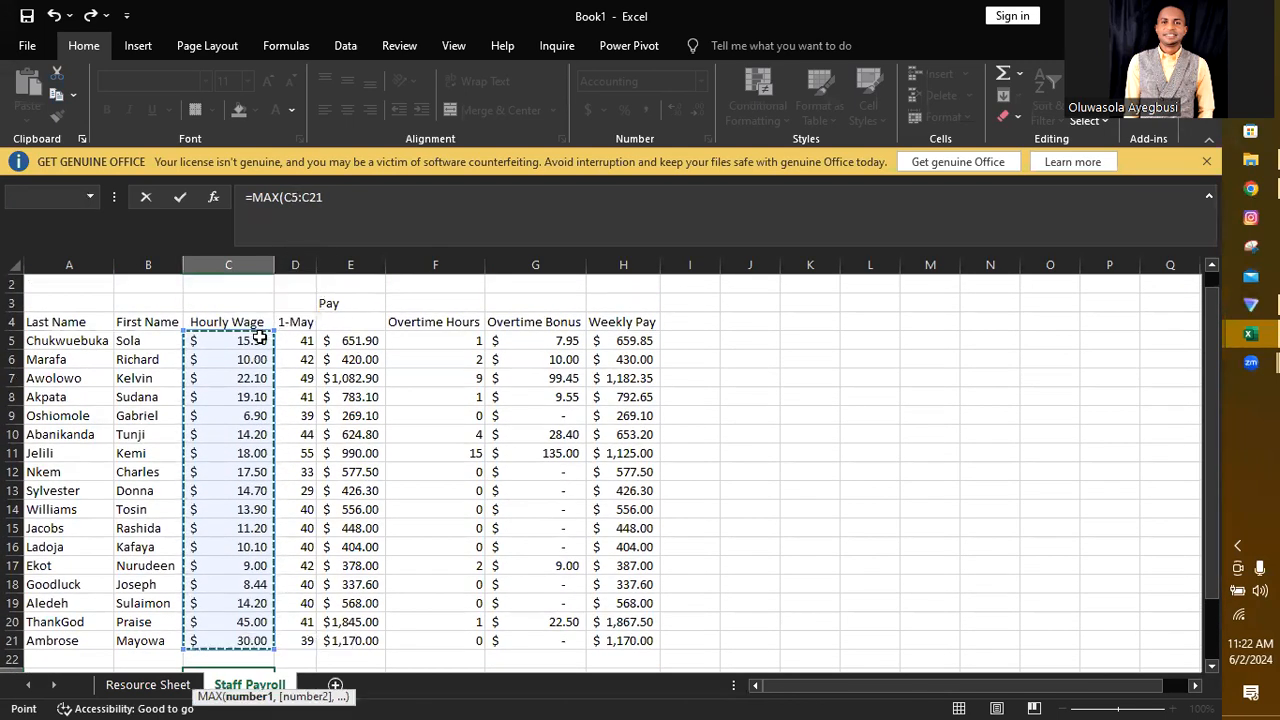
text())
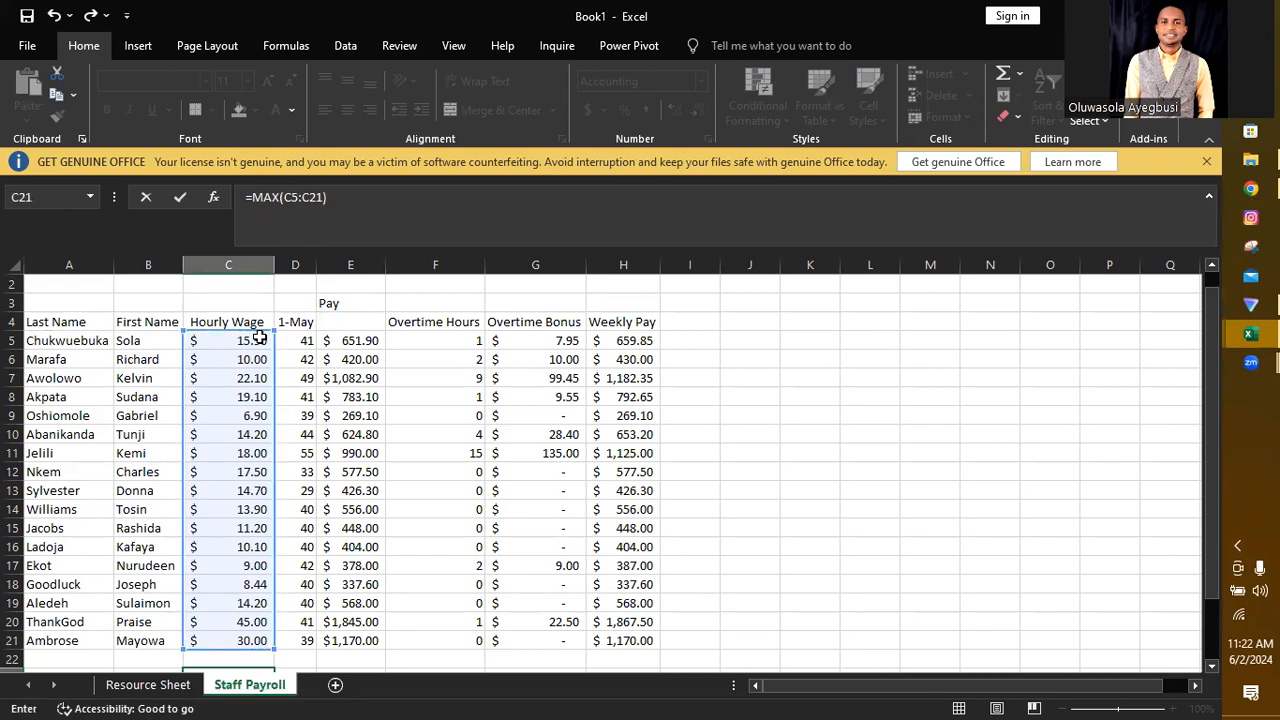
key(Return)
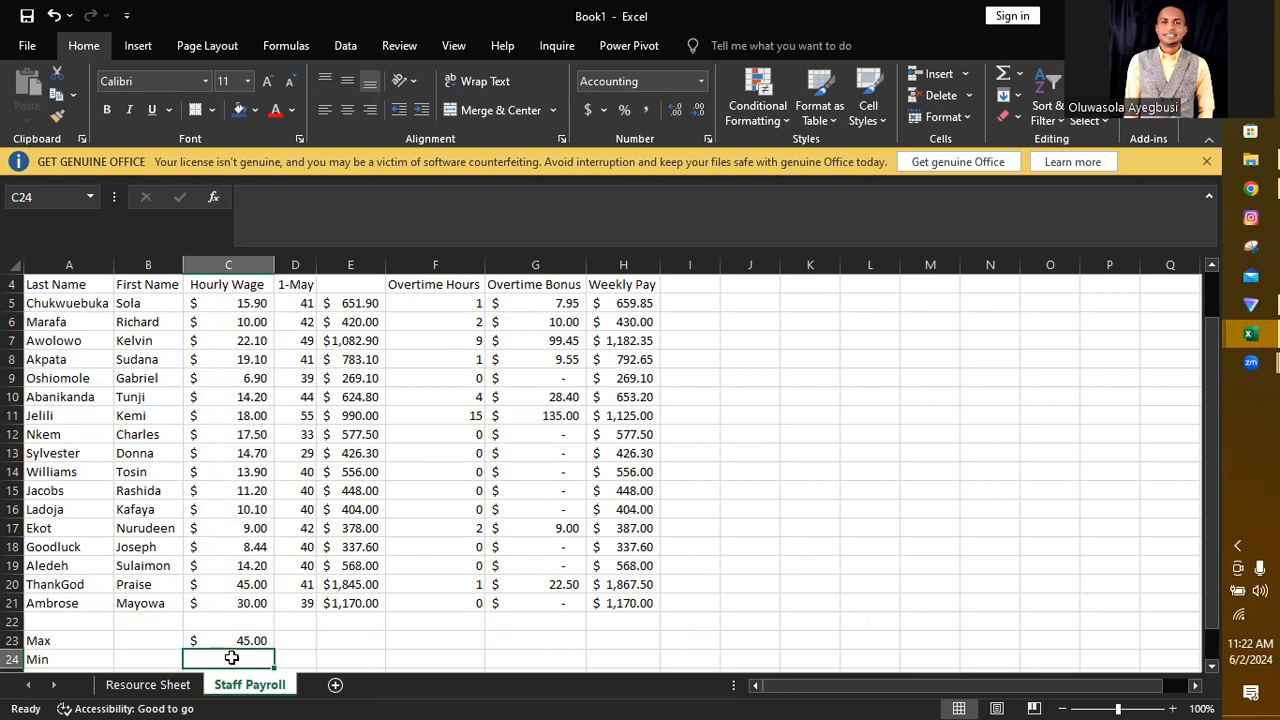
Step: Calculate the lowest hourly wage in C24 with the formula =MIN(C5:C21)
text(=)
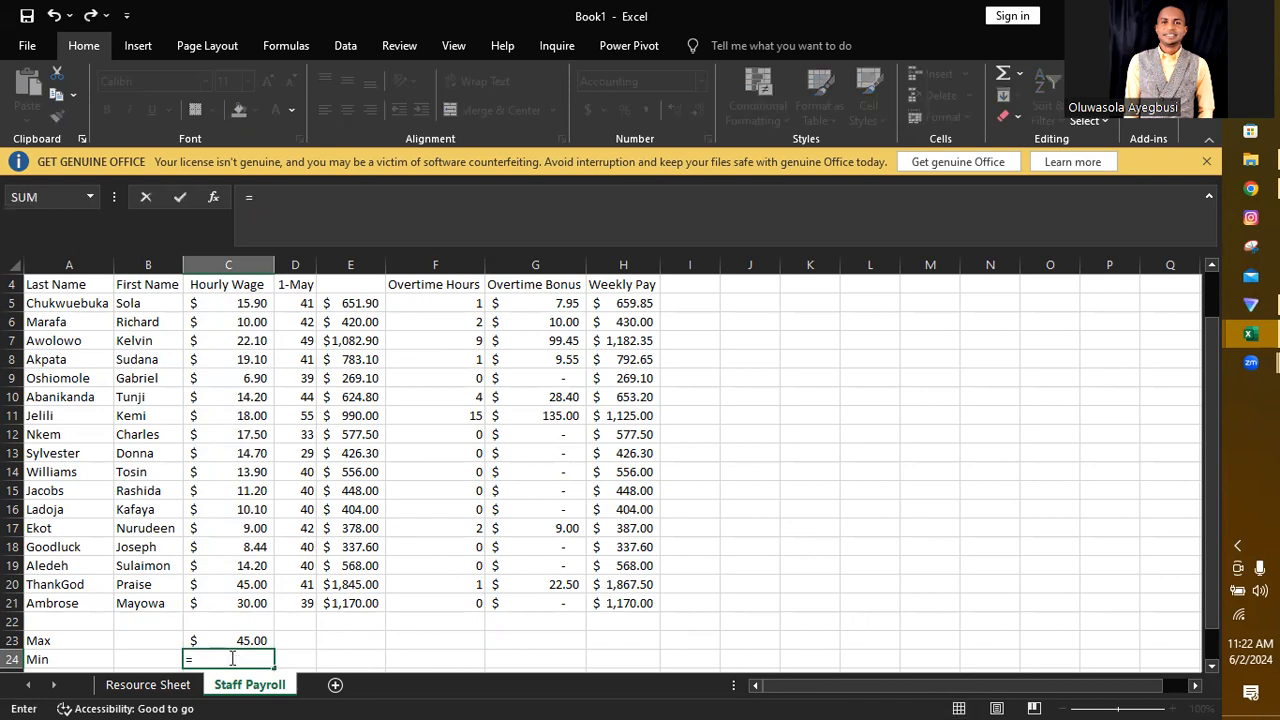
text(min)
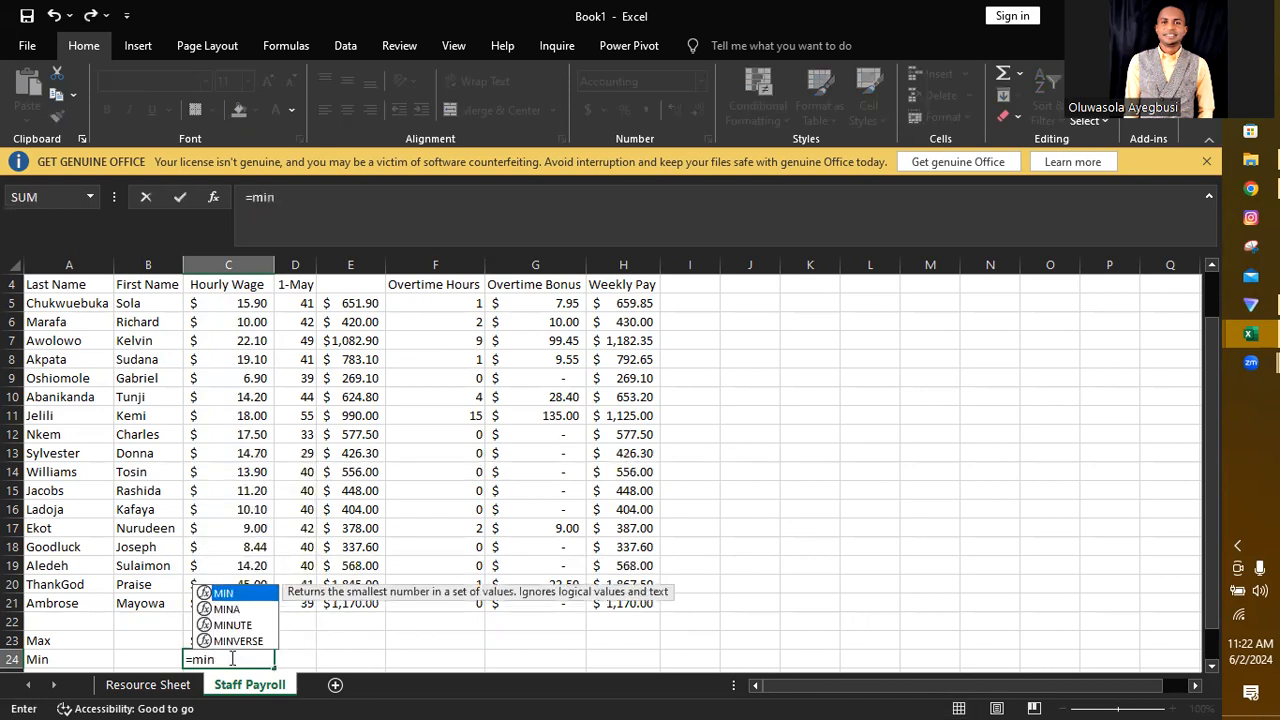
double_click(226, 593)
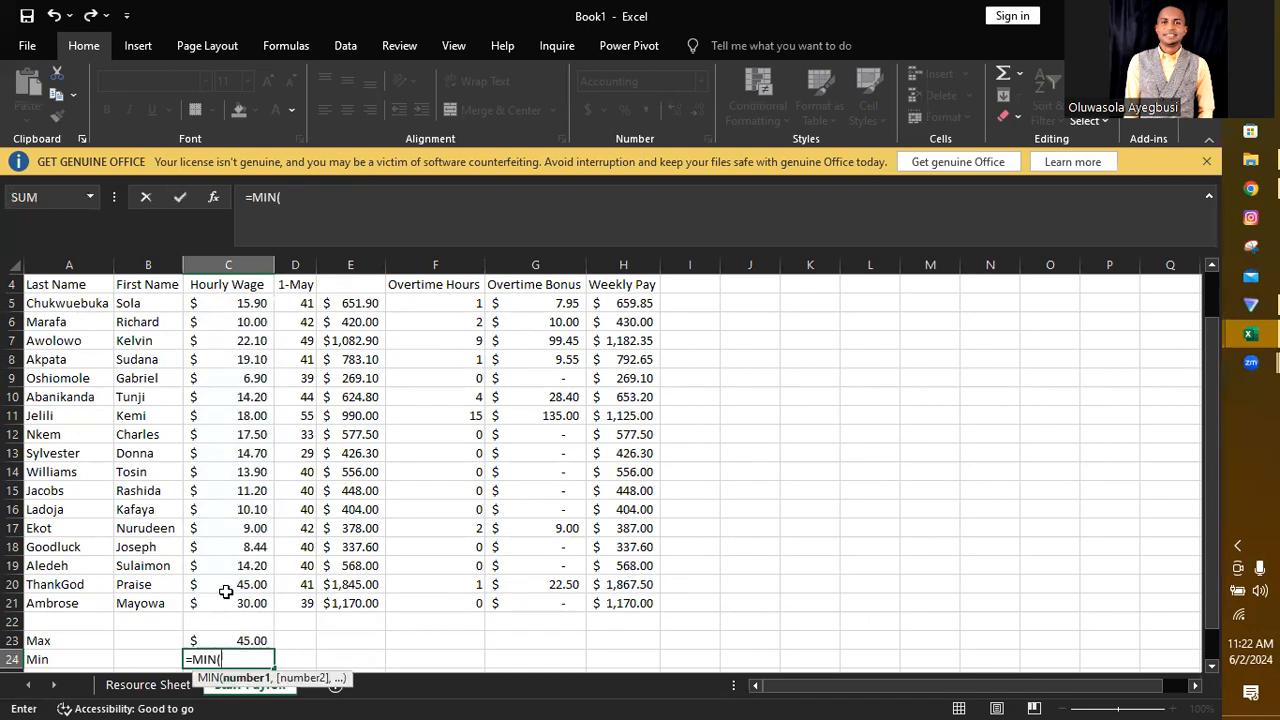
drag(240, 600, 245, 305)
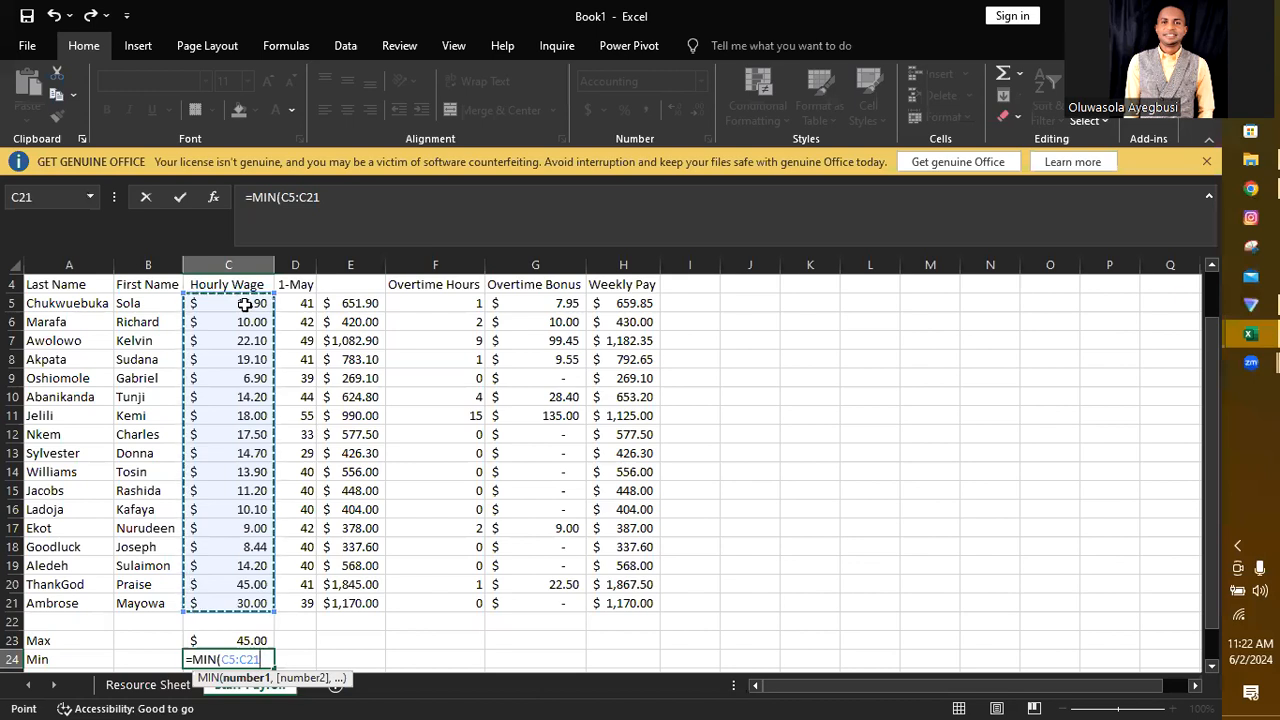
text())
key(Return)
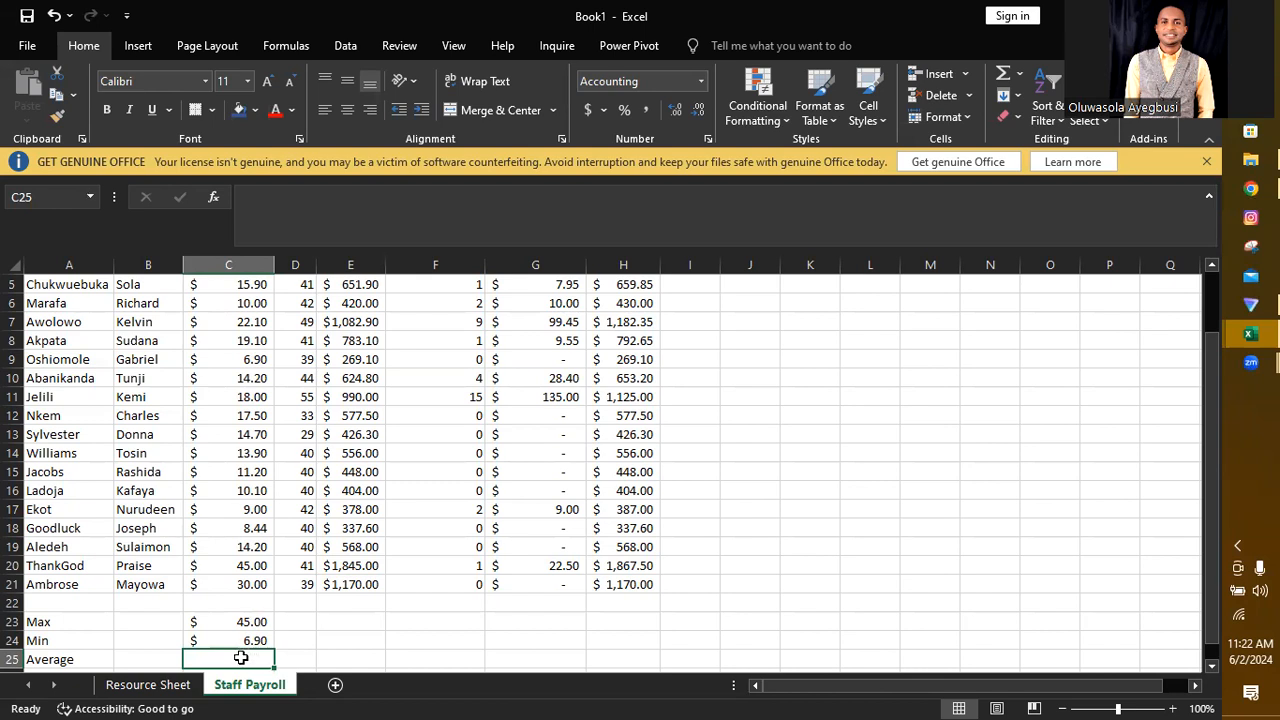
Step: Calculate the mean hourly wage in C25 with the formula =AVERAGE(C5:C21)
text(=)
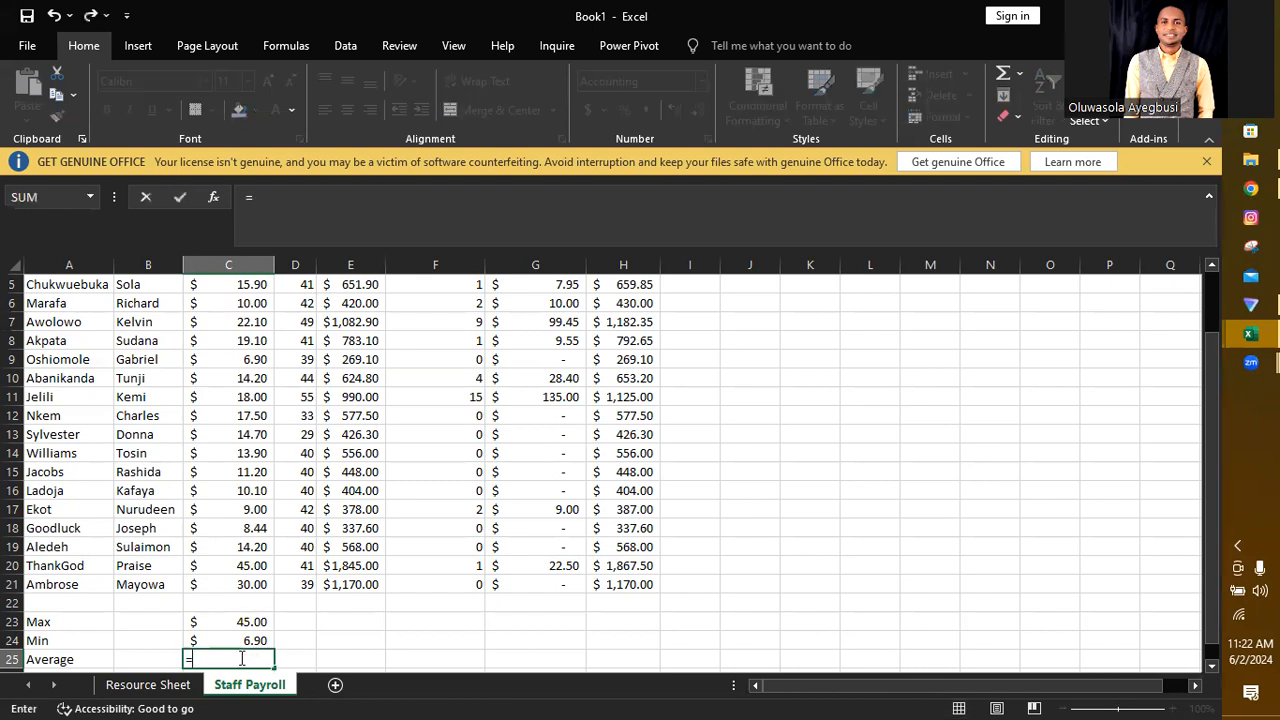
text(average)
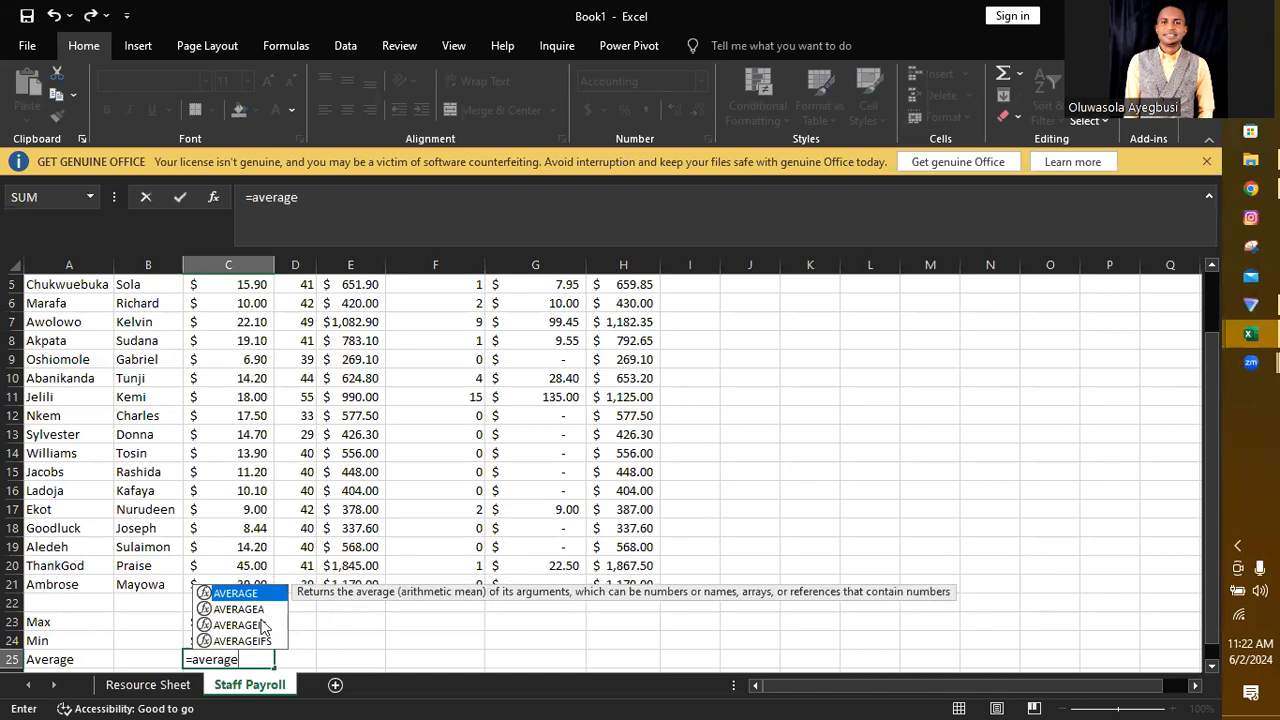
double_click(241, 592)
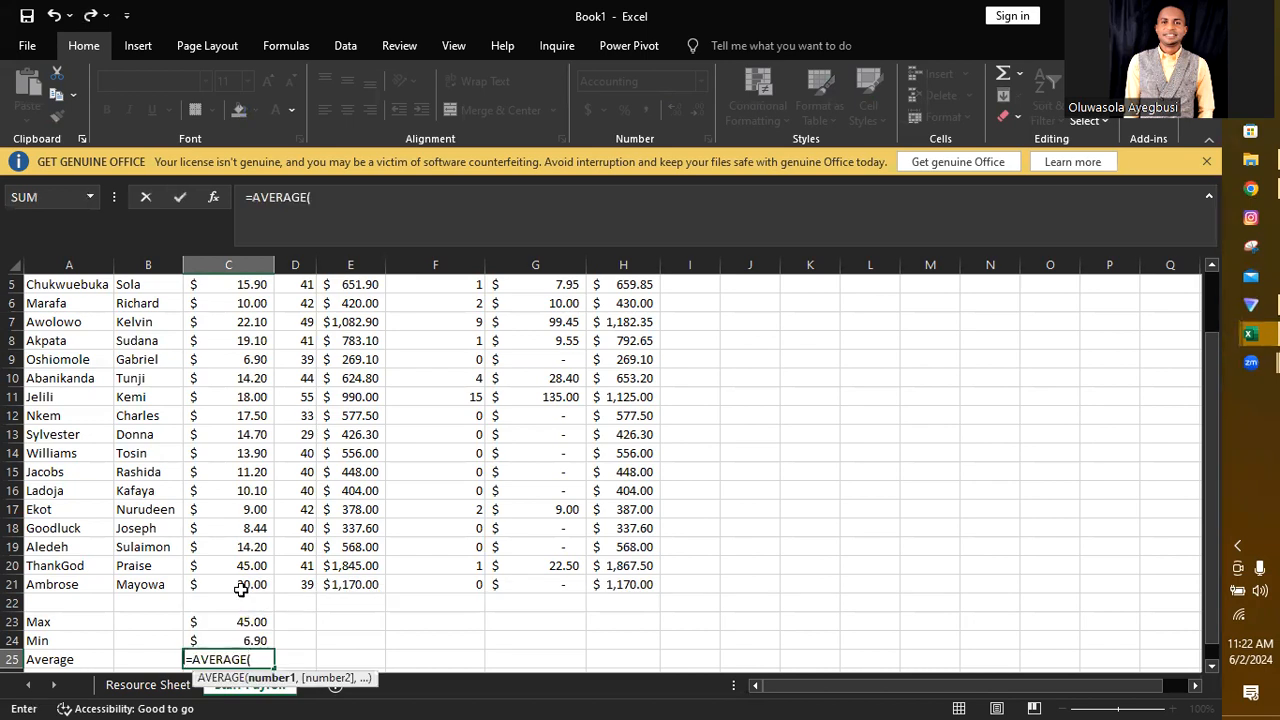
drag(241, 590, 248, 290)
text())
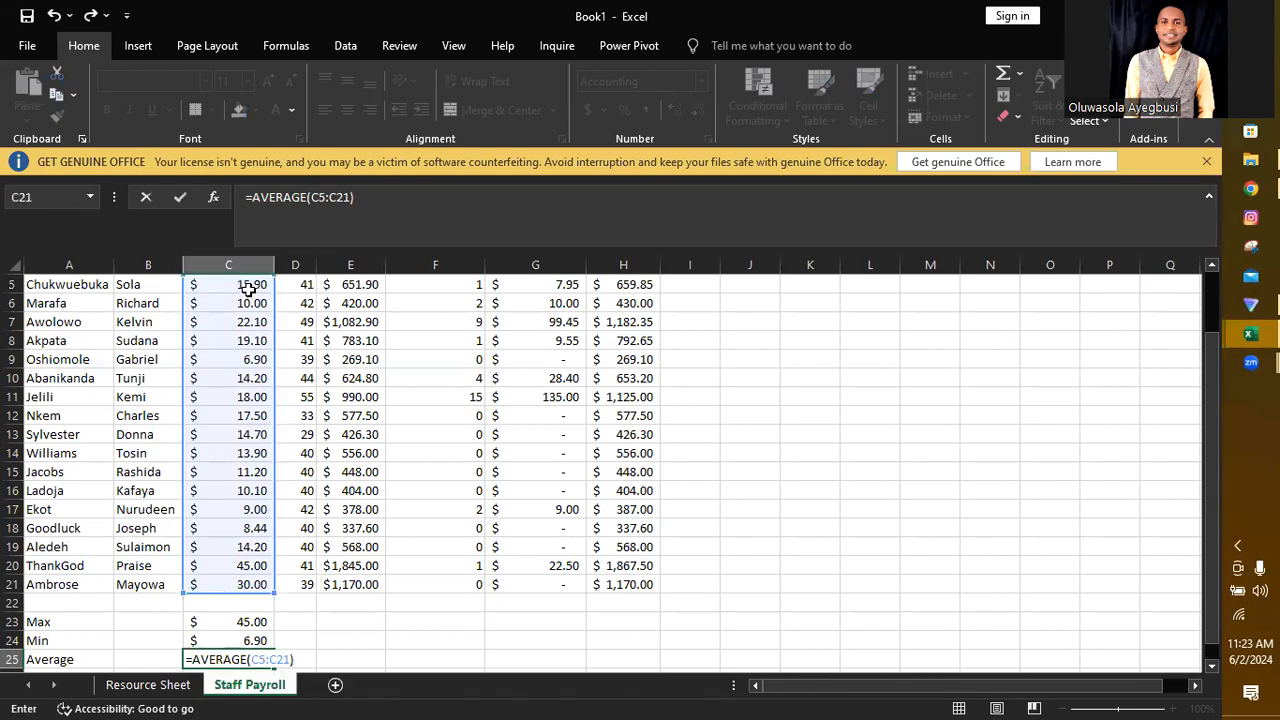
key(Return)
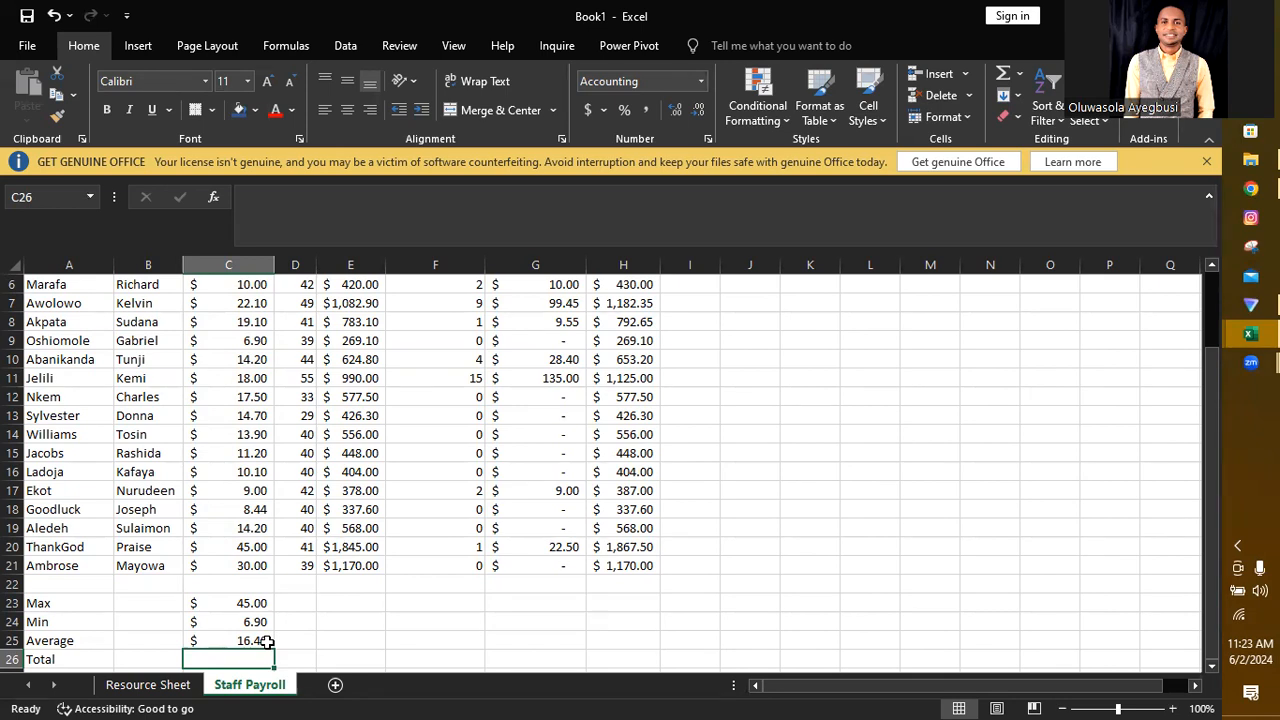
Step: Calculate the total hourly wage in C26 with the formula =SUM(C5:C21)
text(=)
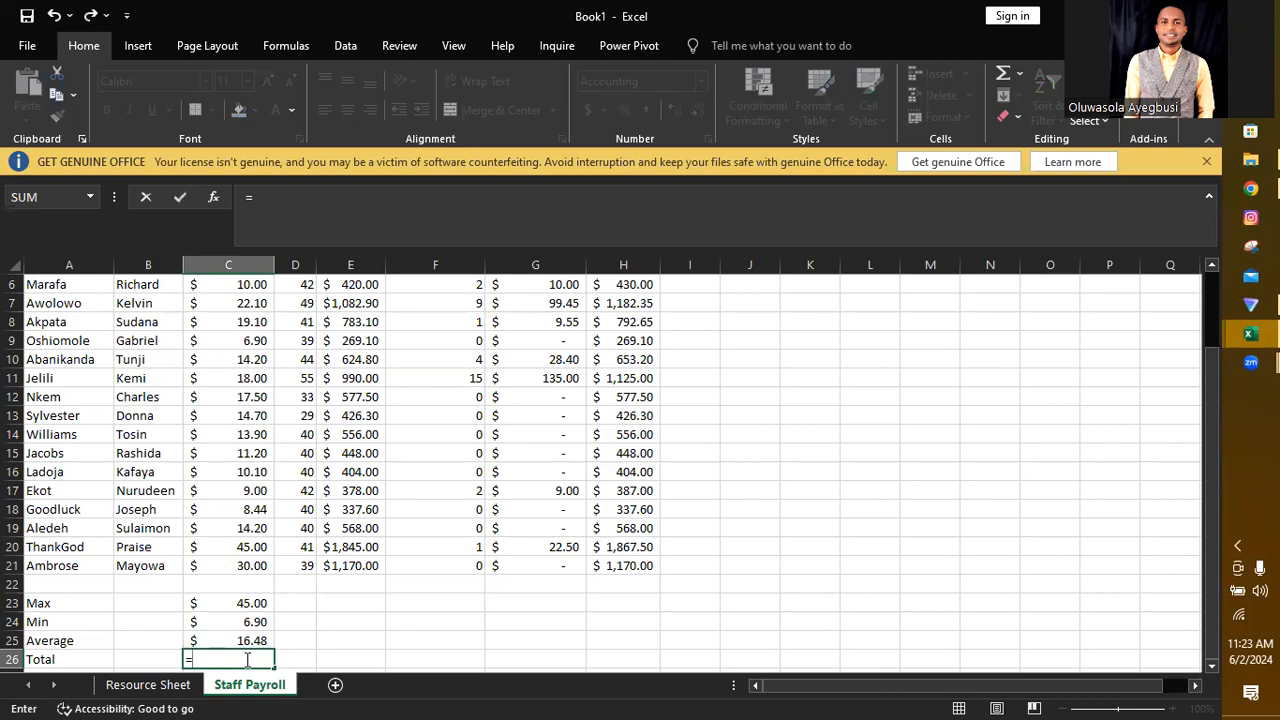
text(sum)
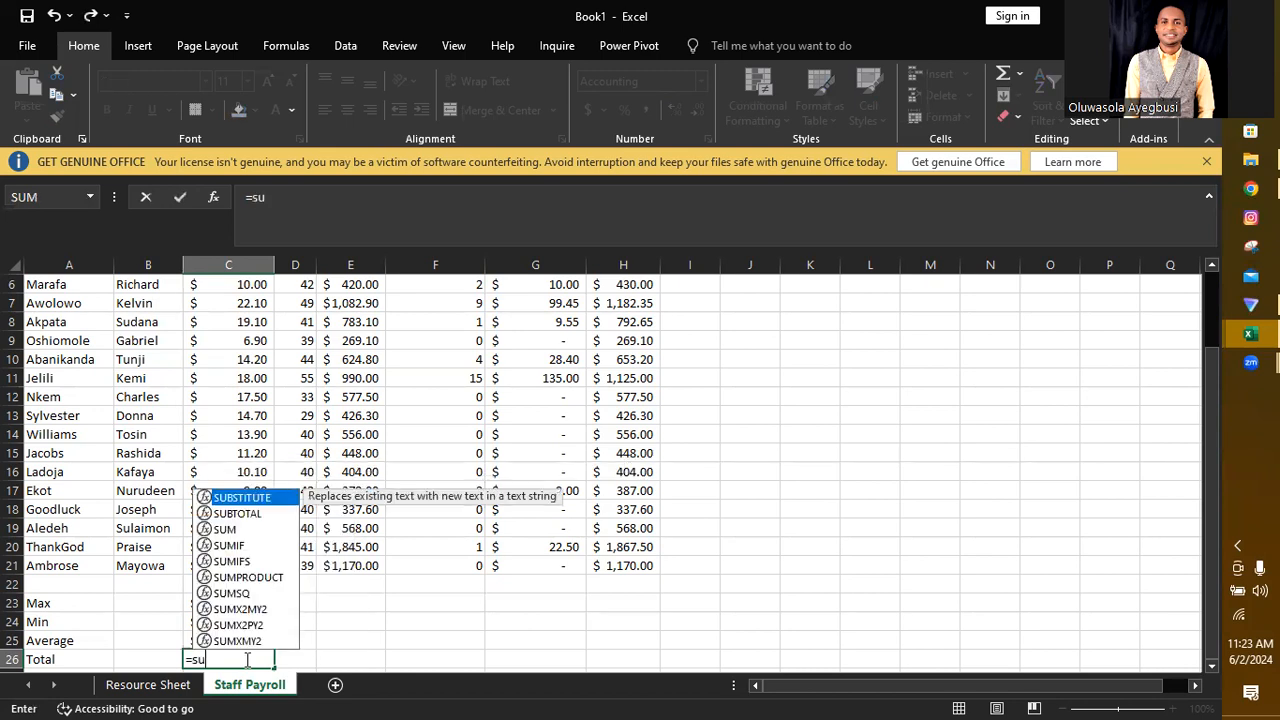
double_click(230, 529)
drag(250, 566, 252, 339)
key(Return)
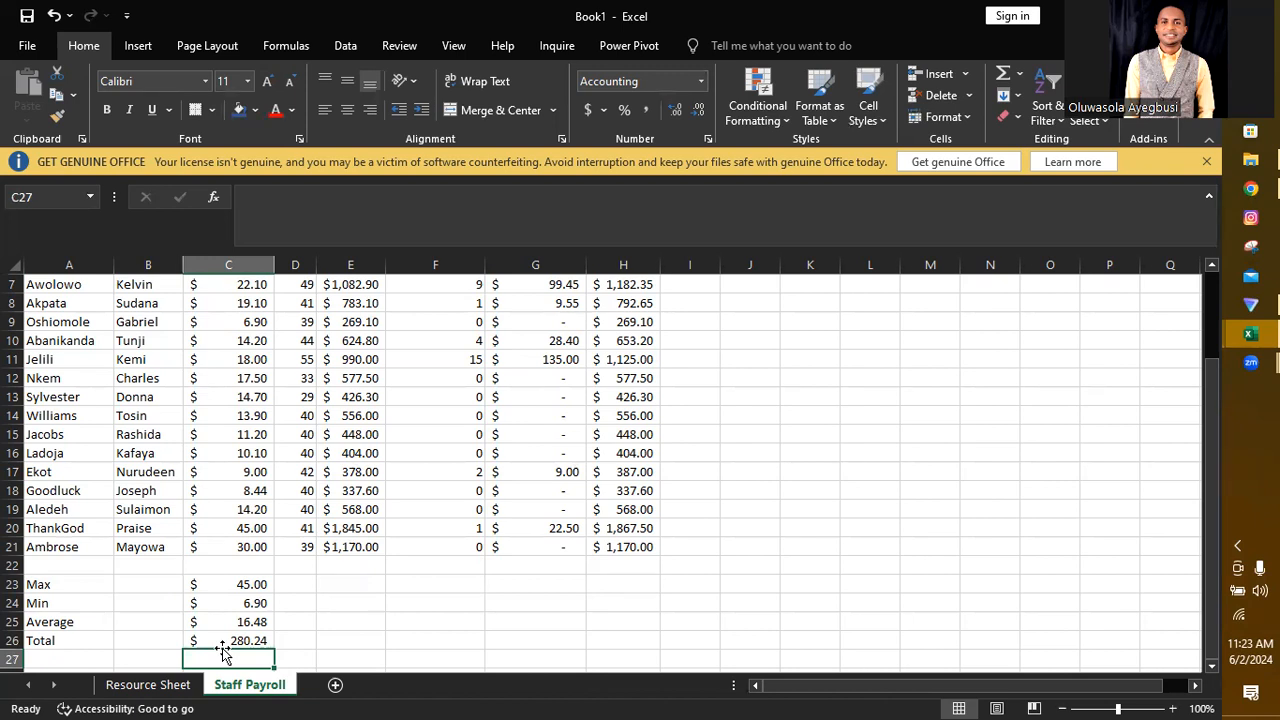
Step: Copy the summary formulas in C23:C26 across to column H and widen columns D and E to fit their contents
click(261, 584)
drag(261, 584, 263, 640)
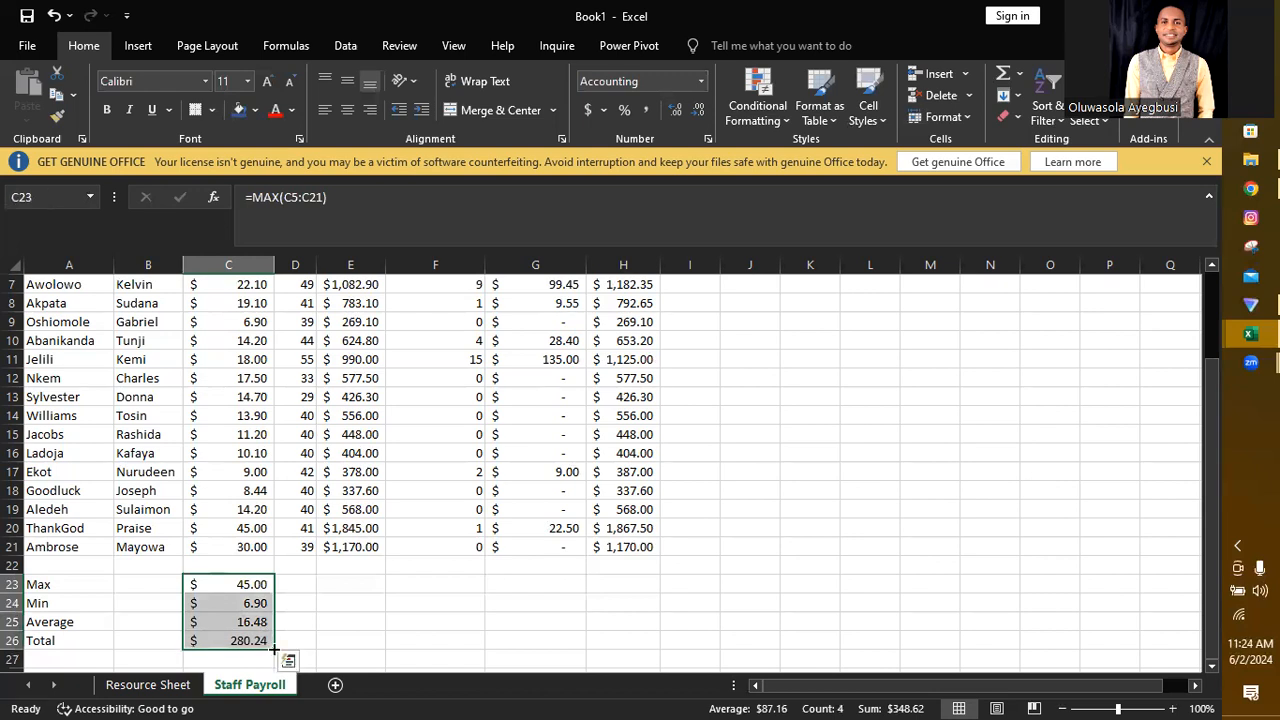
drag(274, 649, 630, 640)
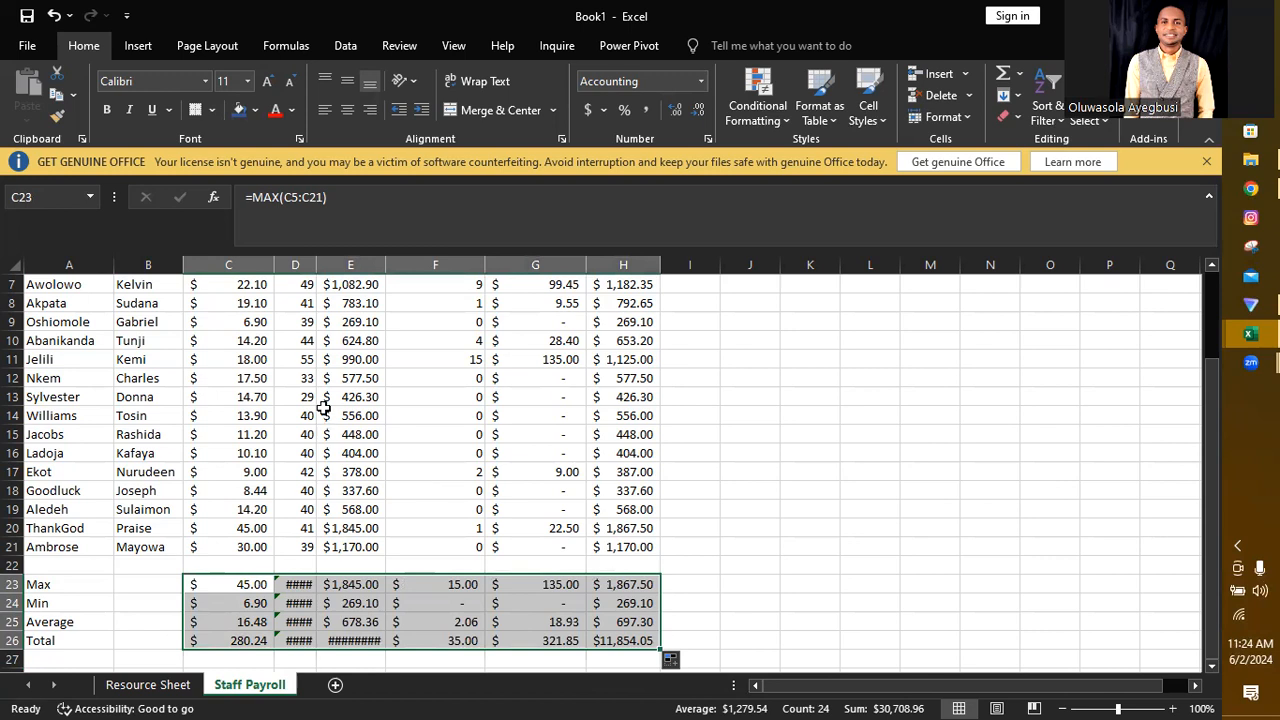
double_click(316, 264)
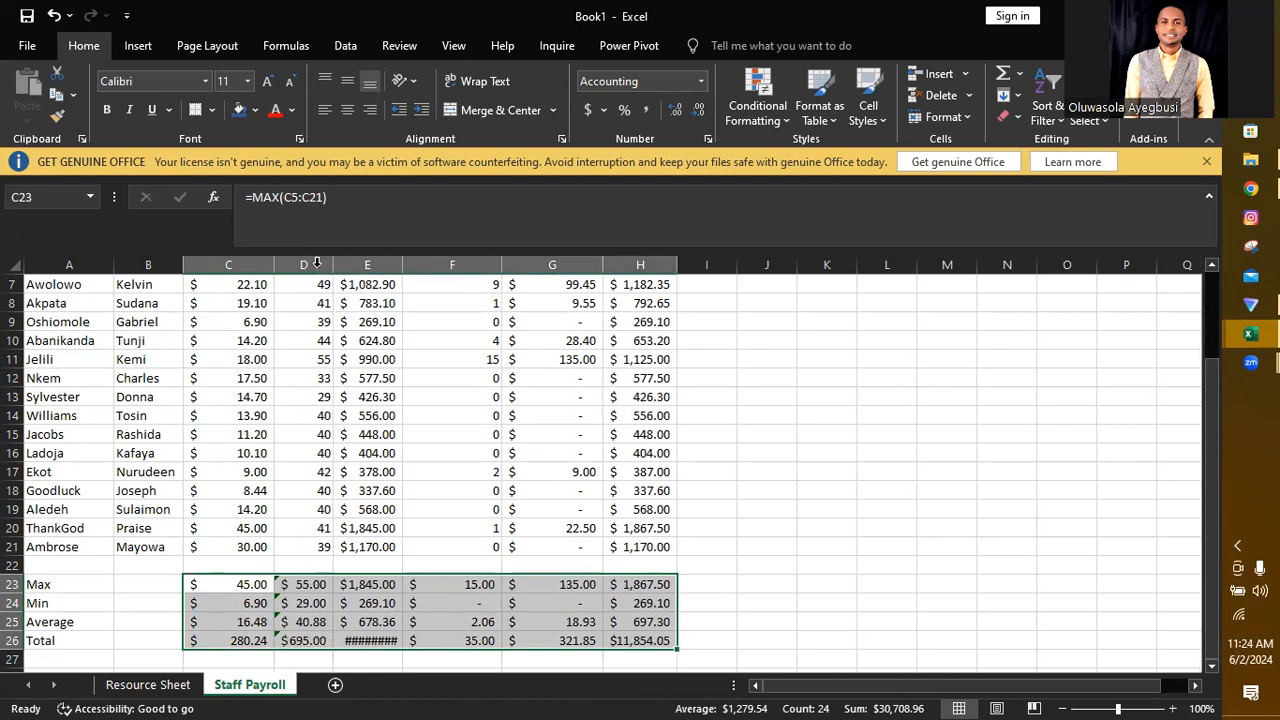
double_click(402, 264)
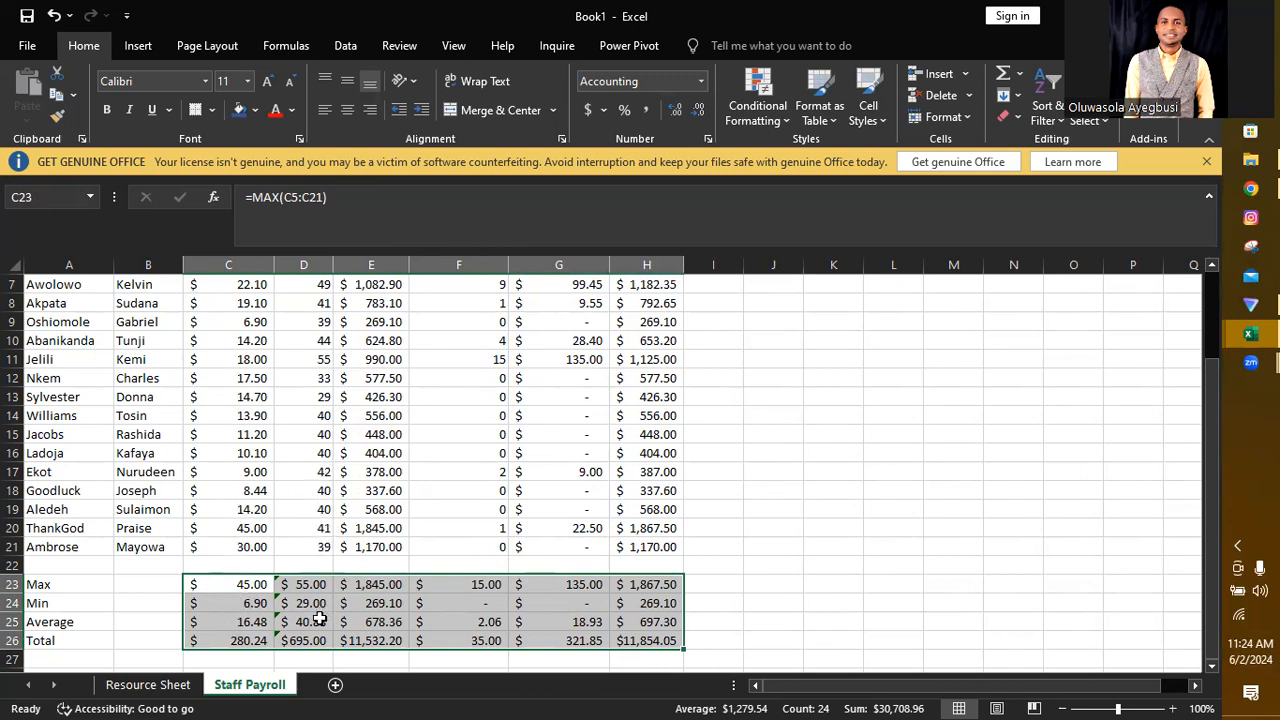
Step: Format the hours-worked summary cells D23:D26 as plain numbers with one decimal place
drag(310, 584, 318, 643)
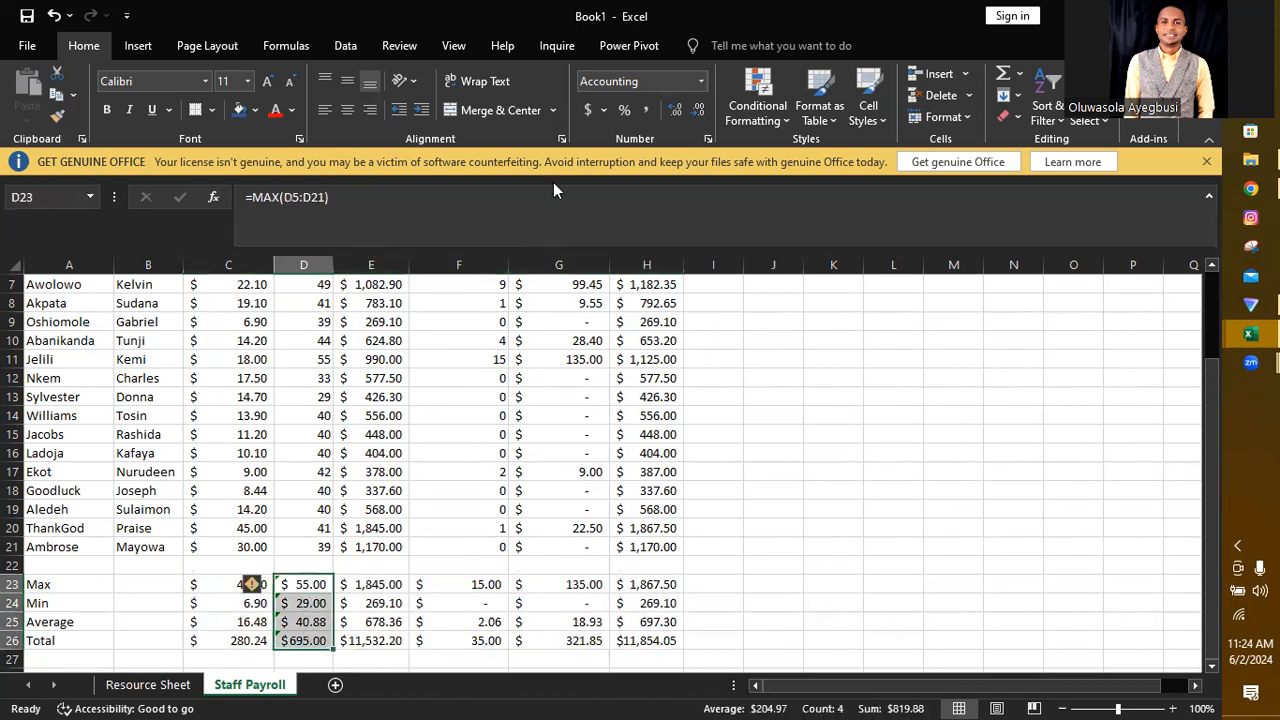
click(701, 83)
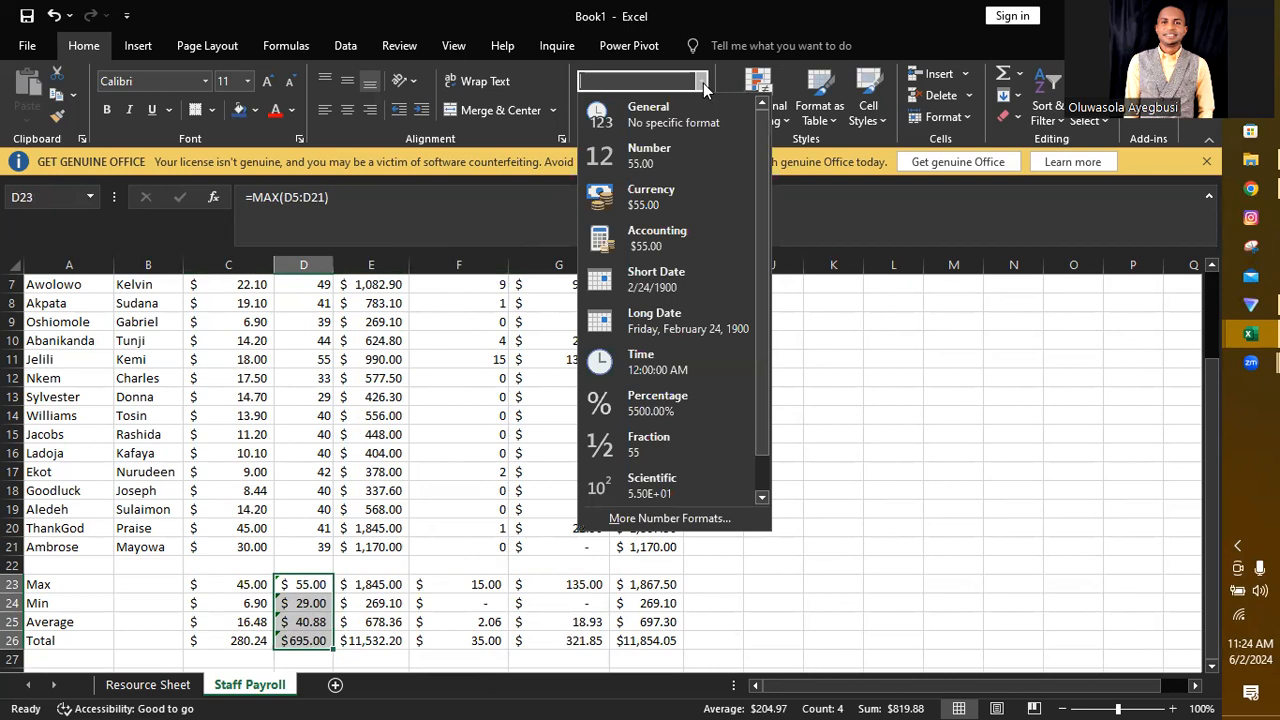
click(665, 120)
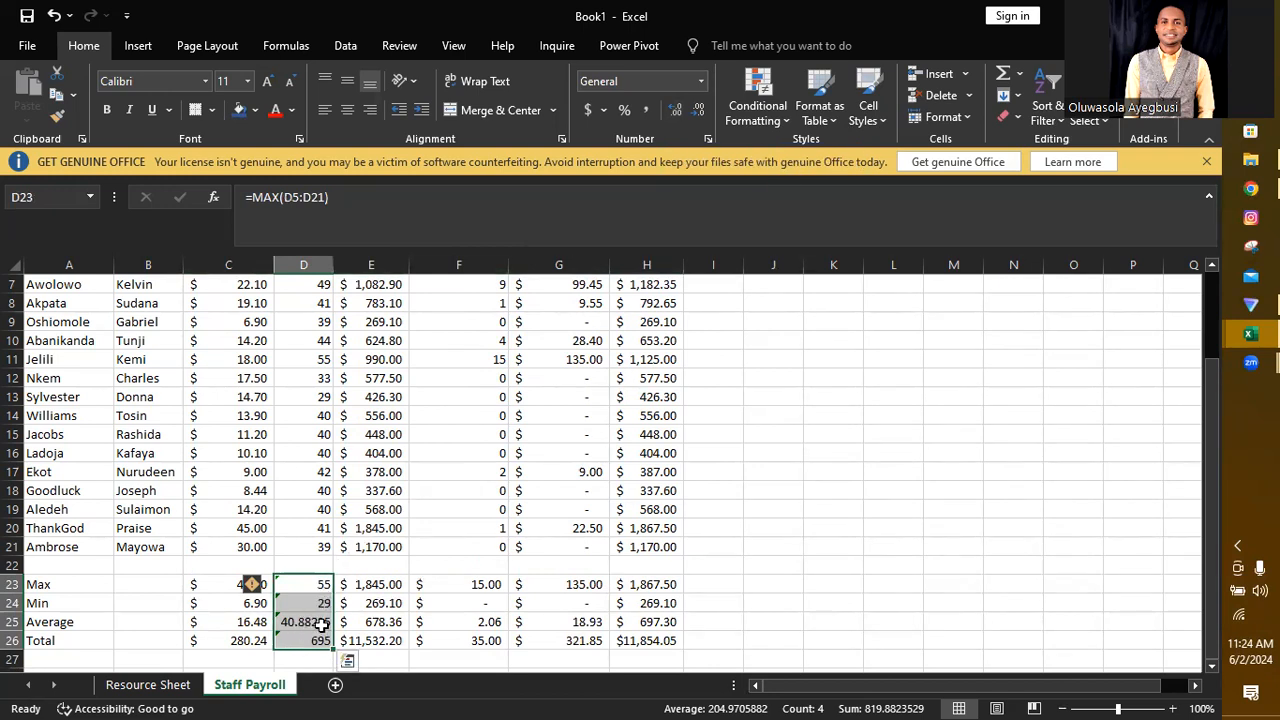
click(698, 116)
click(698, 116)
click(698, 116)
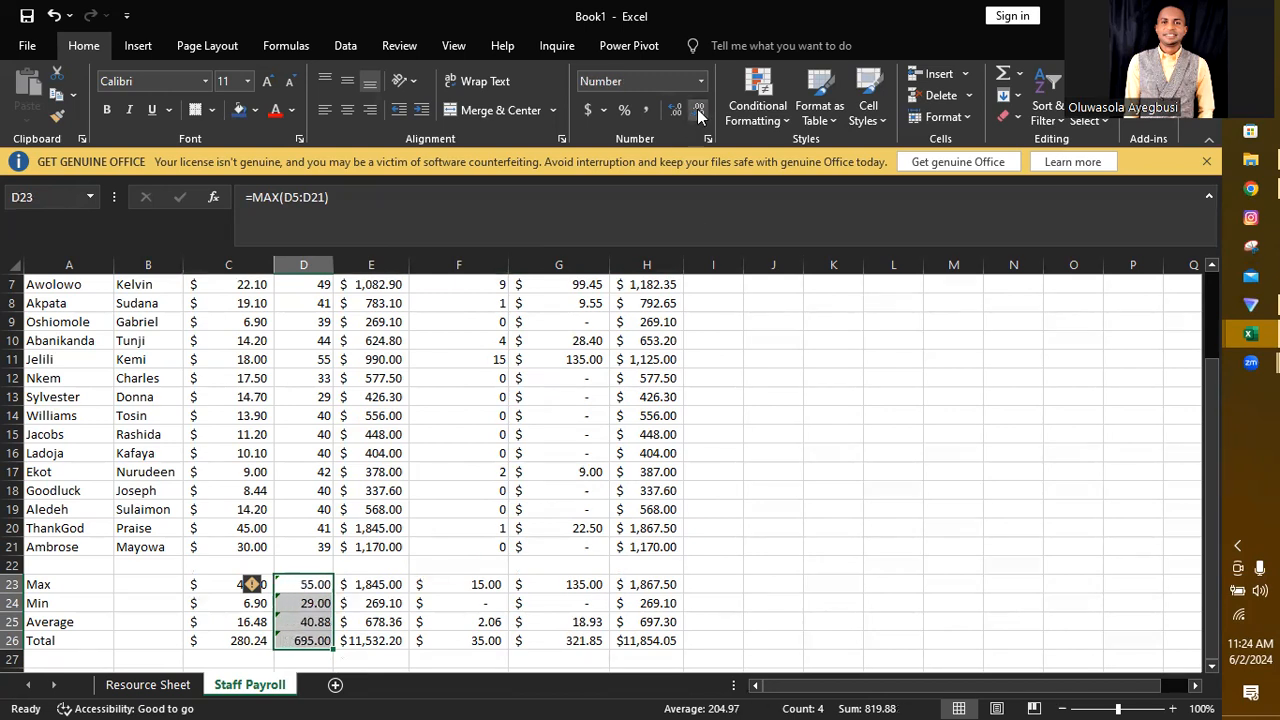
click(698, 116)
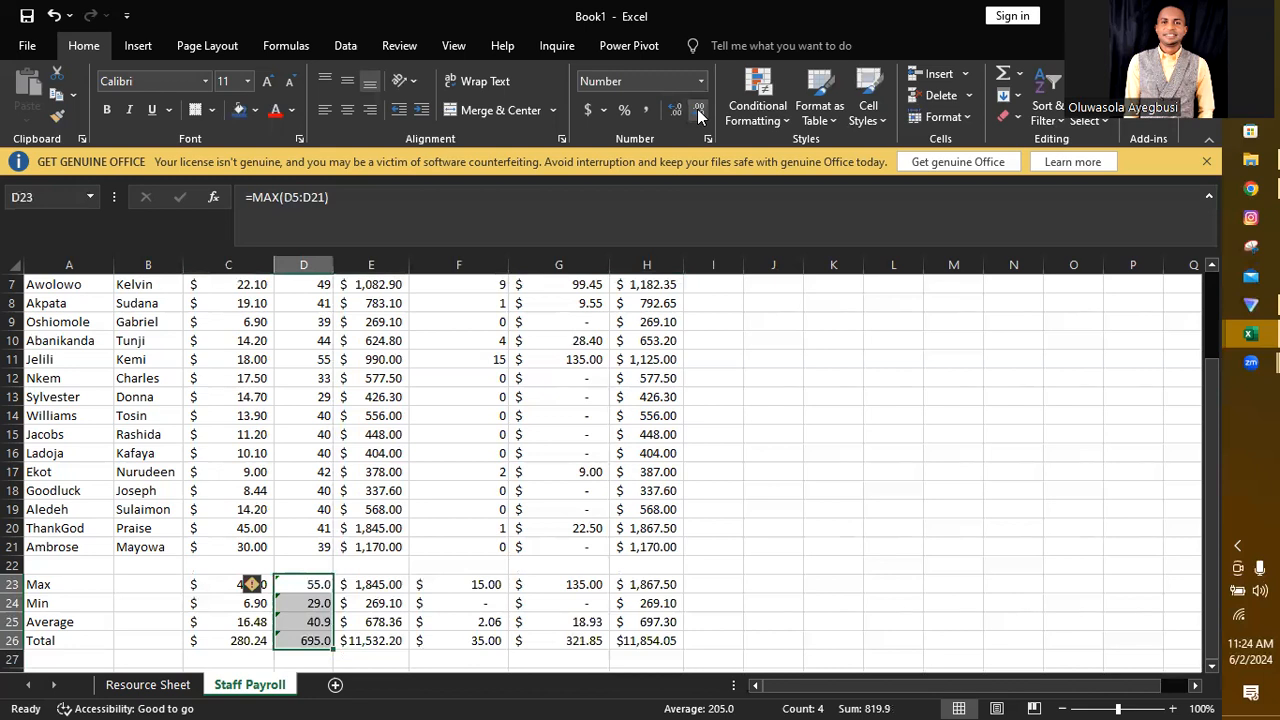
click(698, 116)
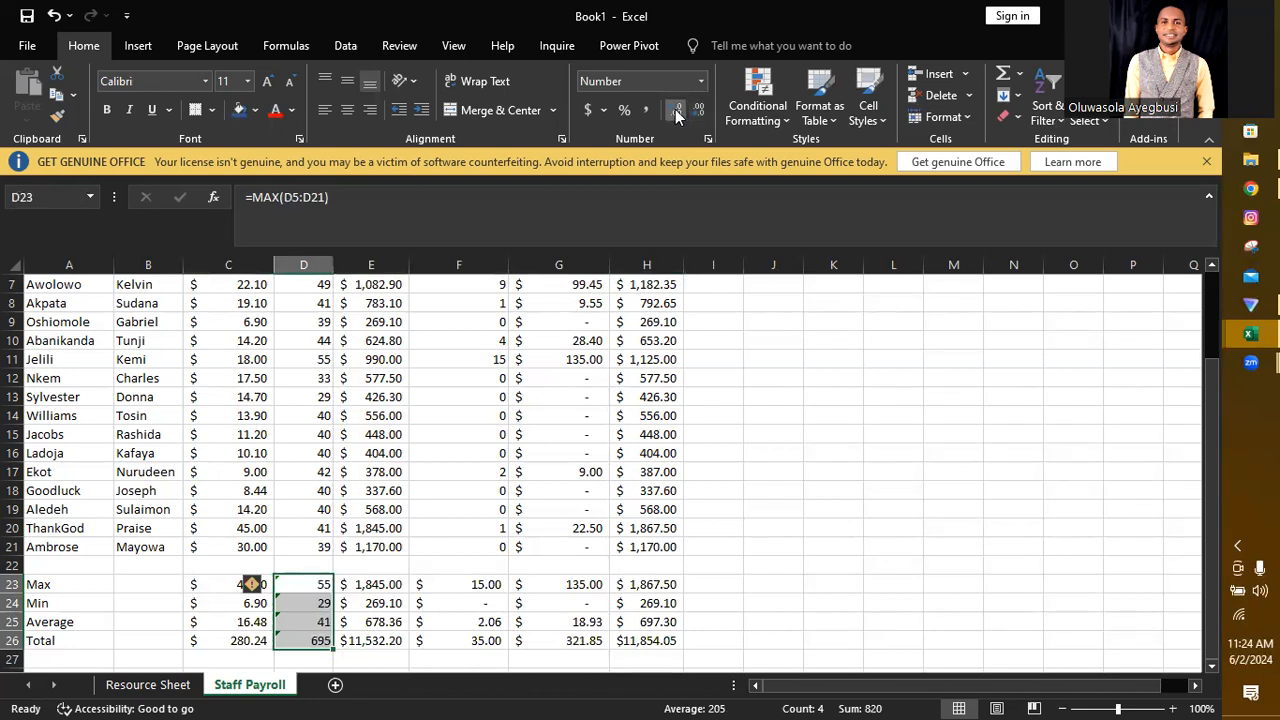
click(676, 112)
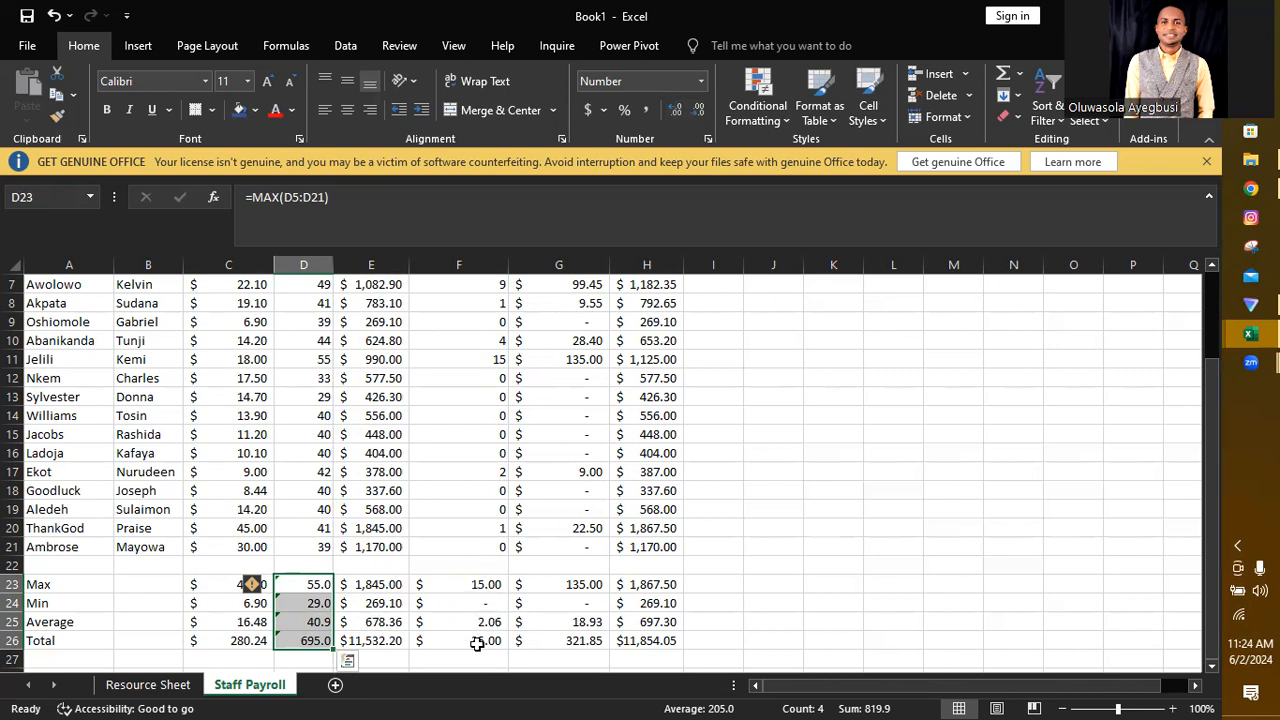
Step: Format the Overtime Hours summary cells F23:F26 with the Number format and one decimal place
drag(471, 583, 476, 641)
click(700, 82)
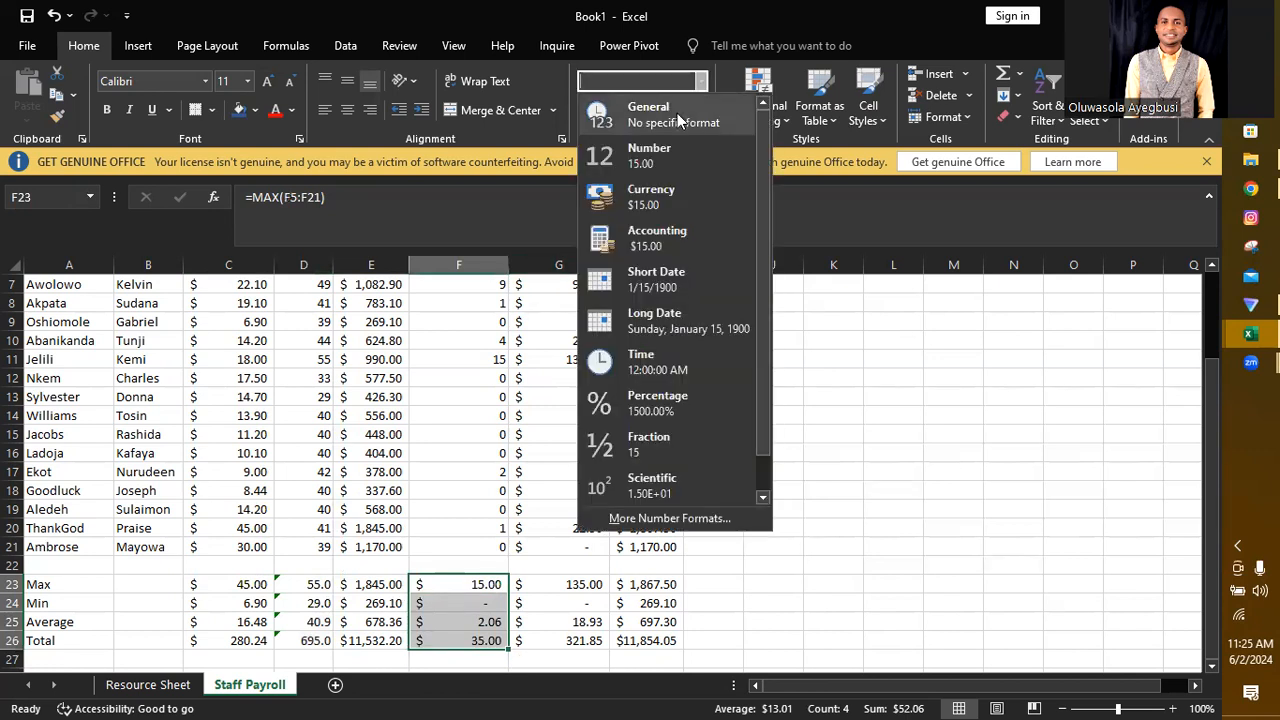
click(668, 155)
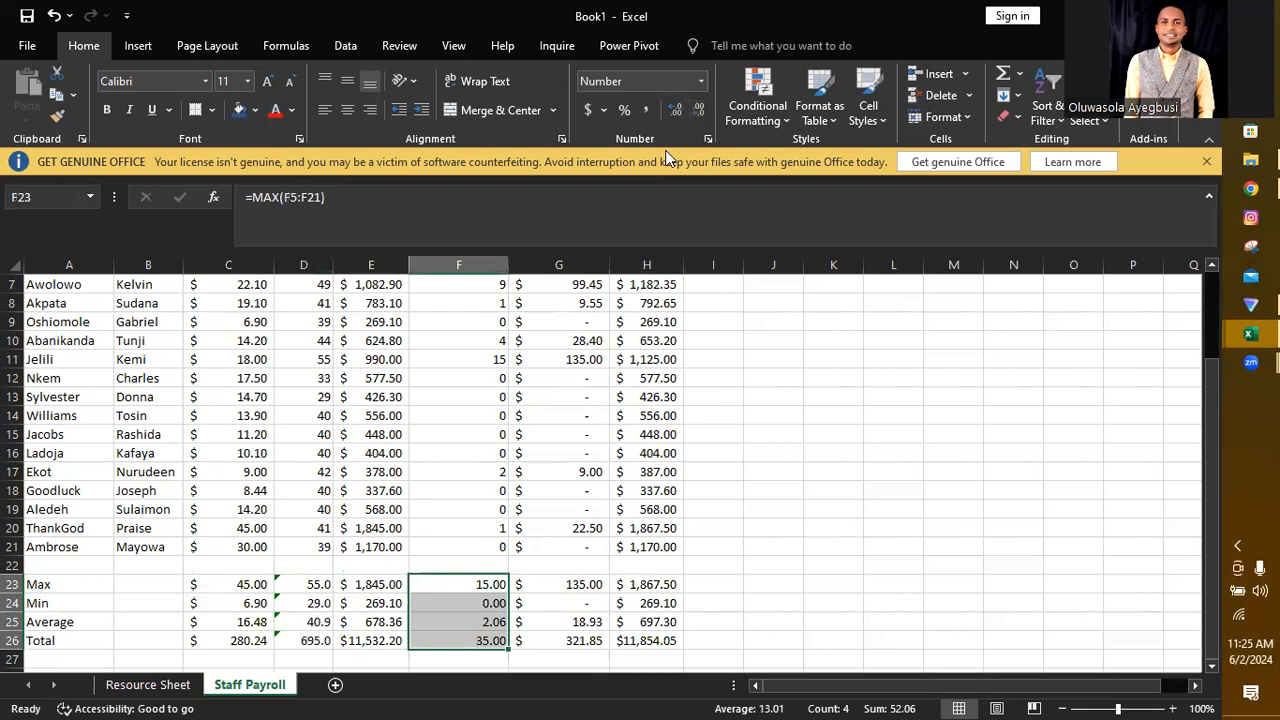
click(698, 114)
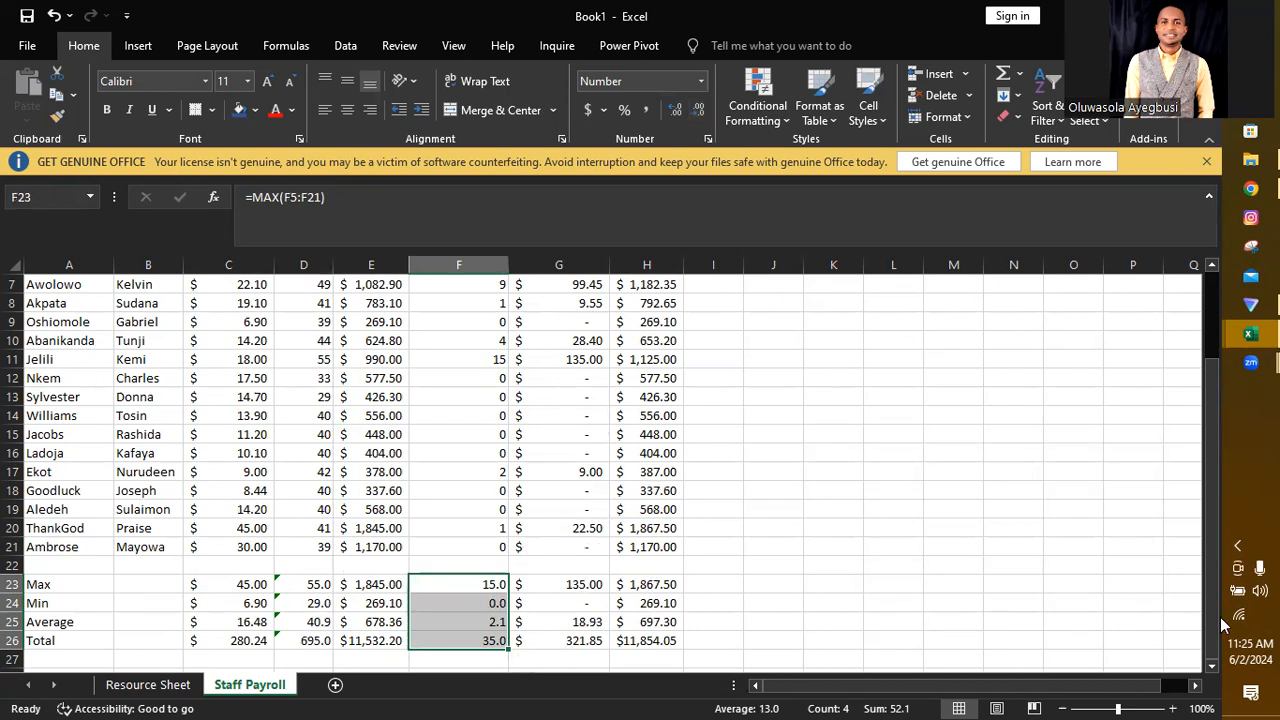
drag(1208, 633, 1213, 394)
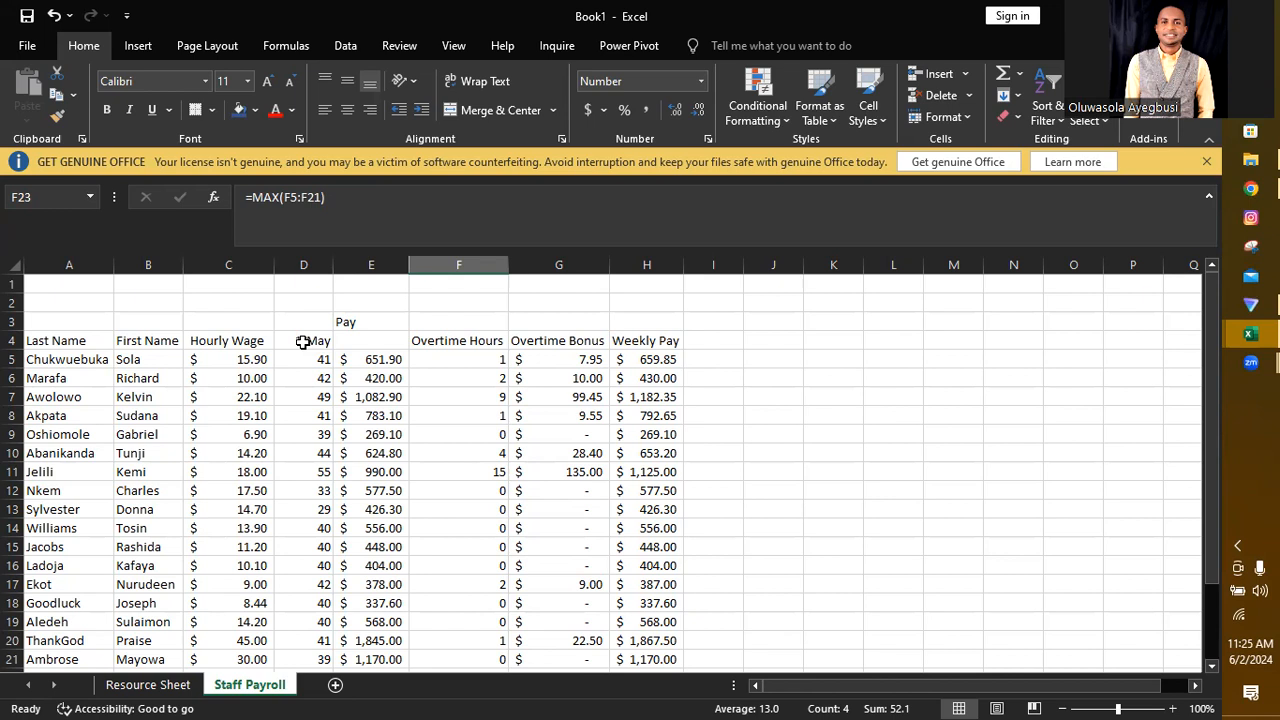
click(361, 264)
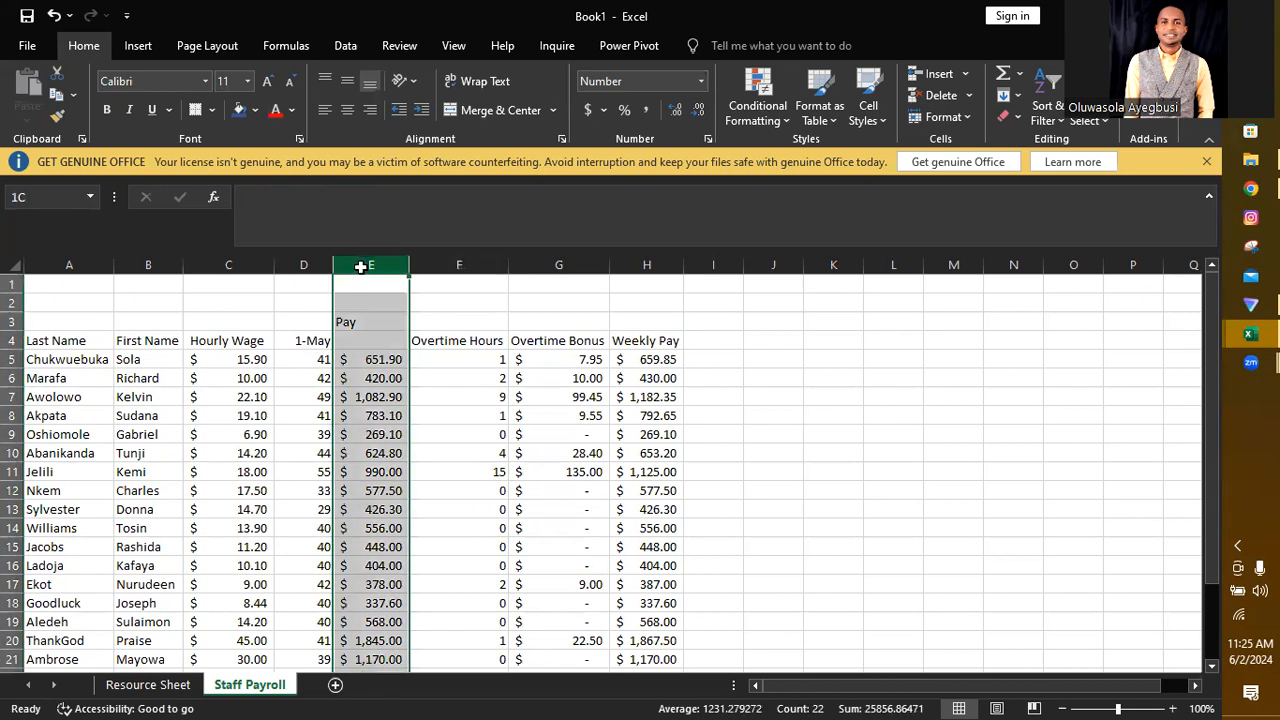
right_click(361, 266)
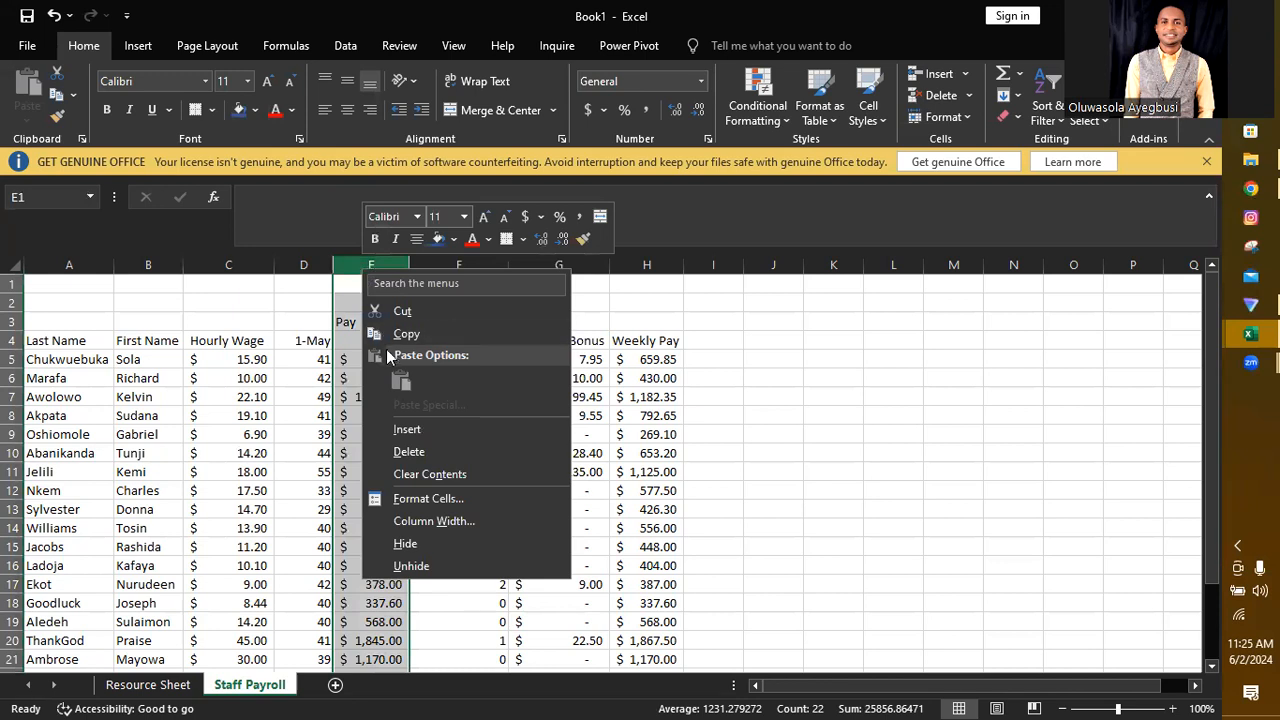
click(416, 429)
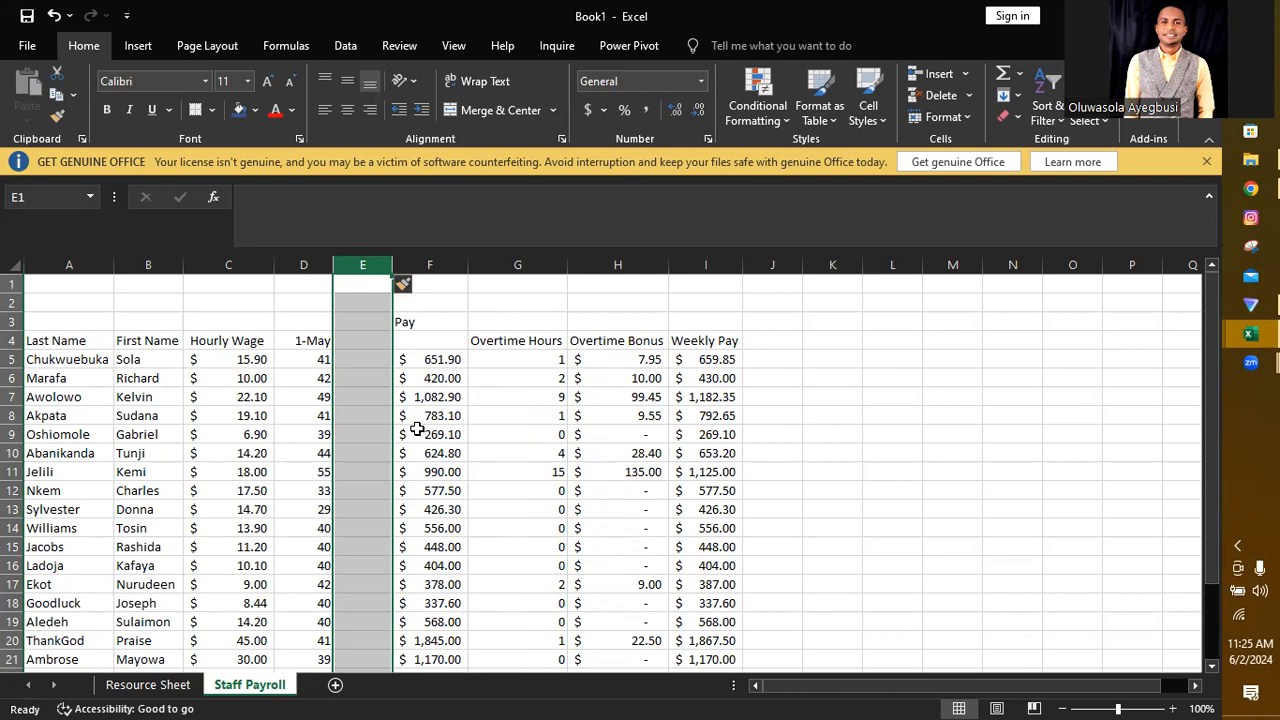
key(ctrl+z)
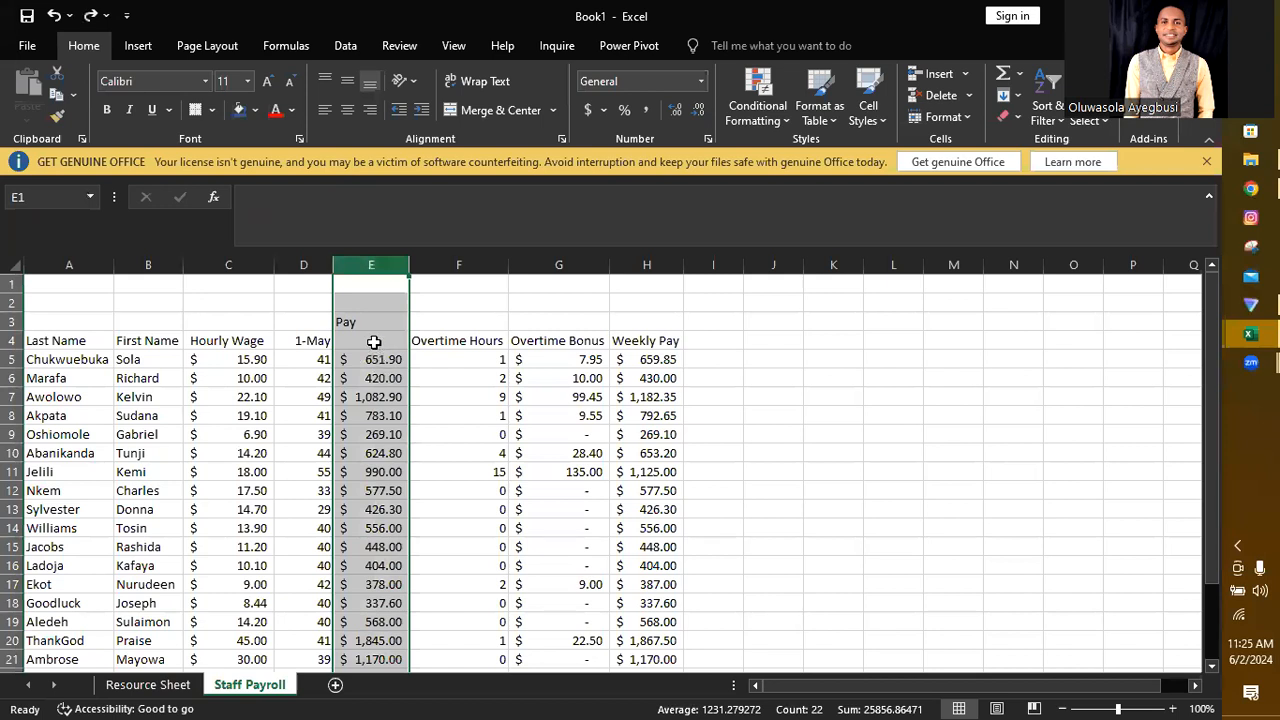
drag(372, 265, 621, 275)
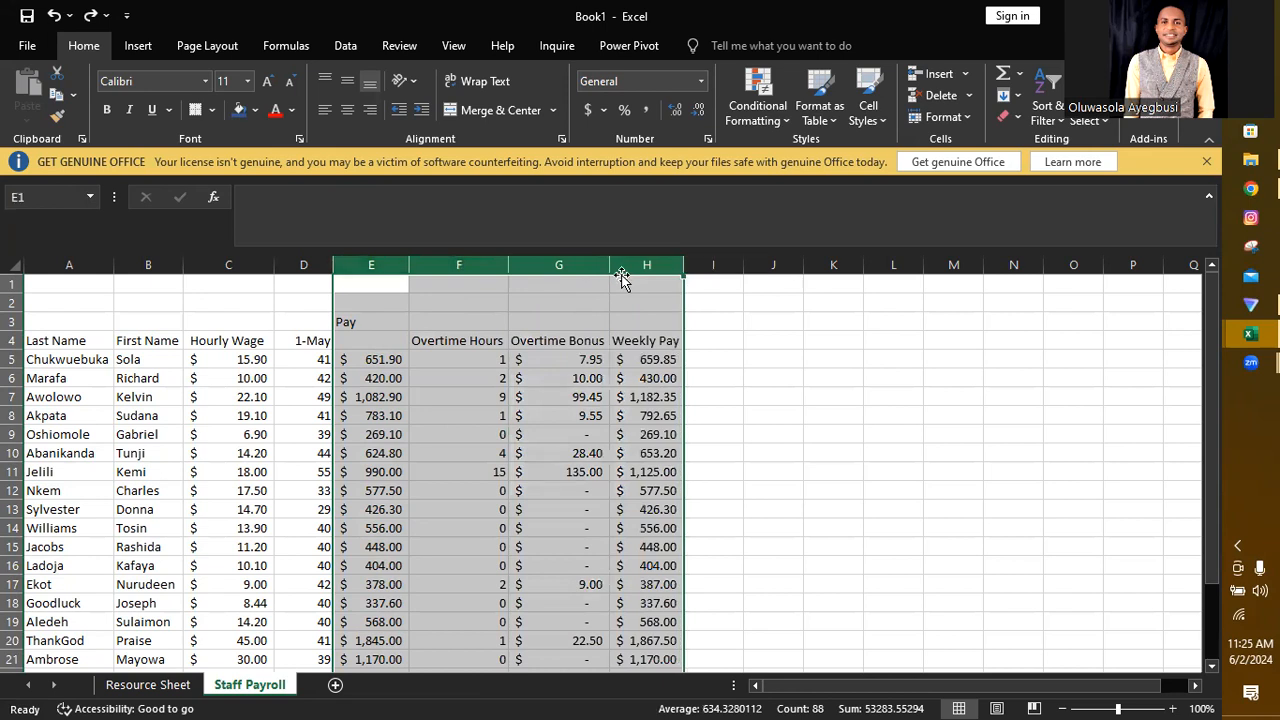
right_click(496, 277)
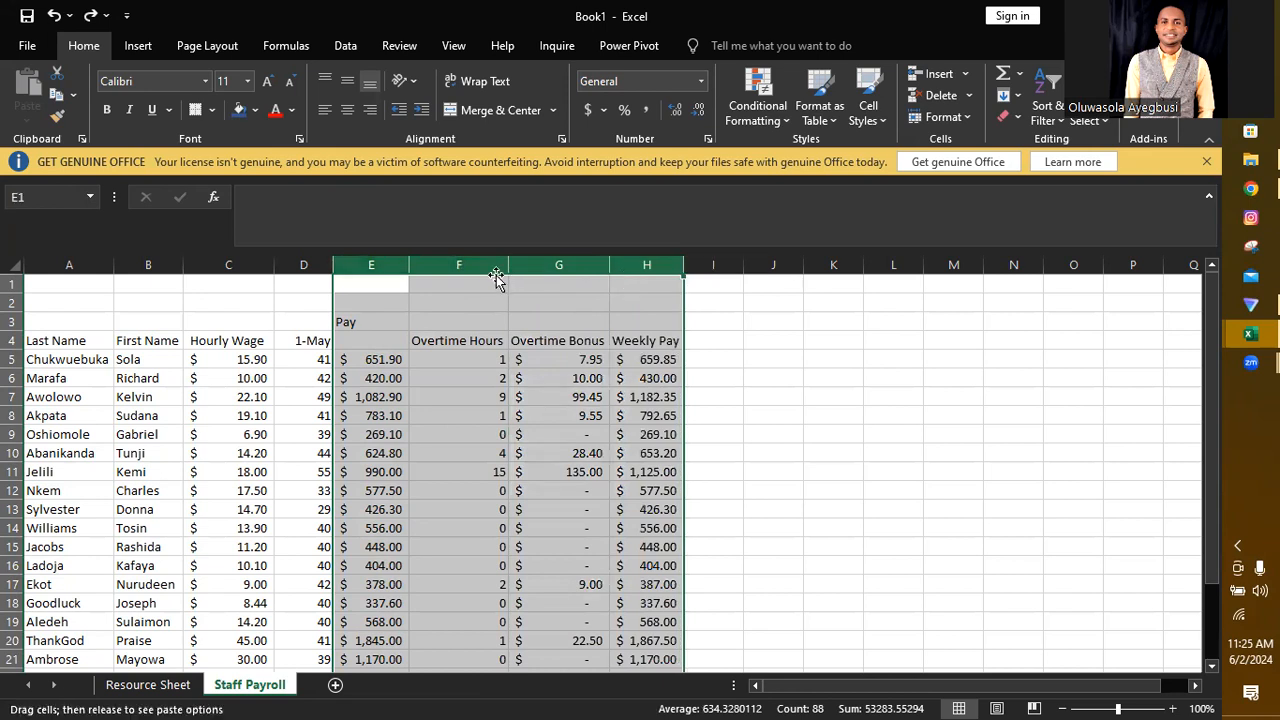
right_click(496, 277)
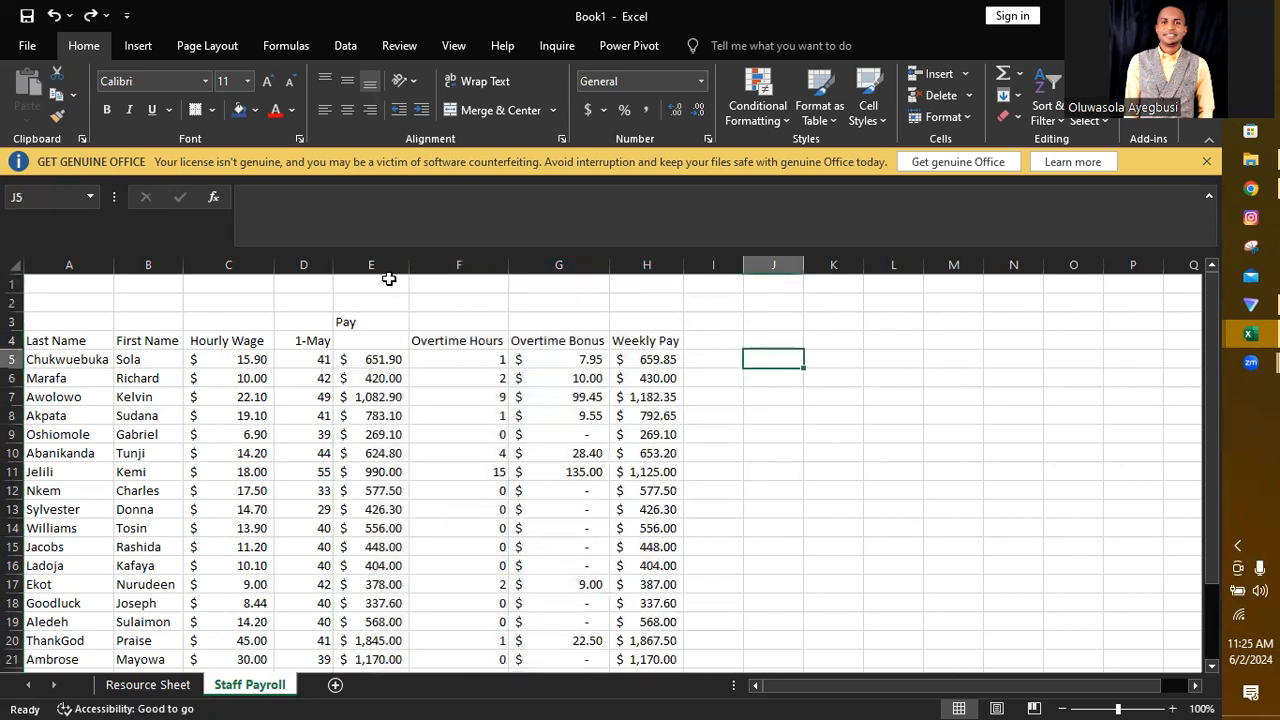
Step: Insert four blank columns at E through H, between the 1-May hours and the Pay column
drag(361, 261, 620, 267)
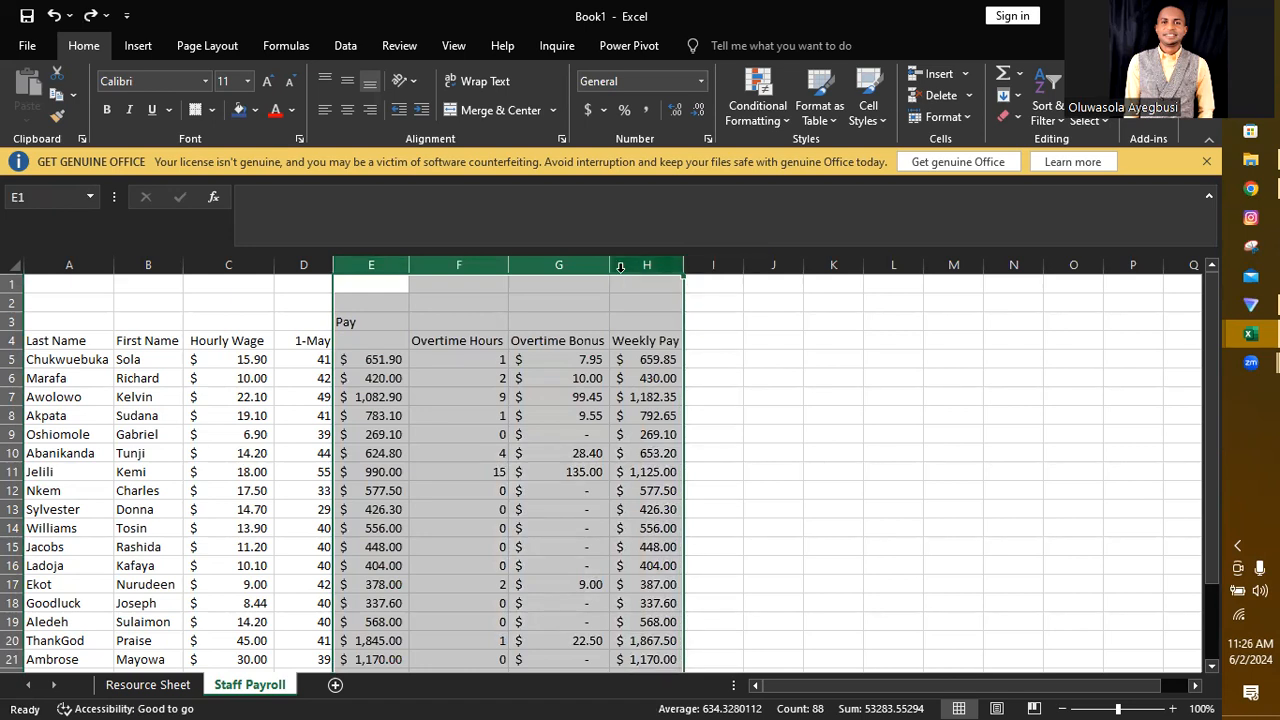
right_click(534, 314)
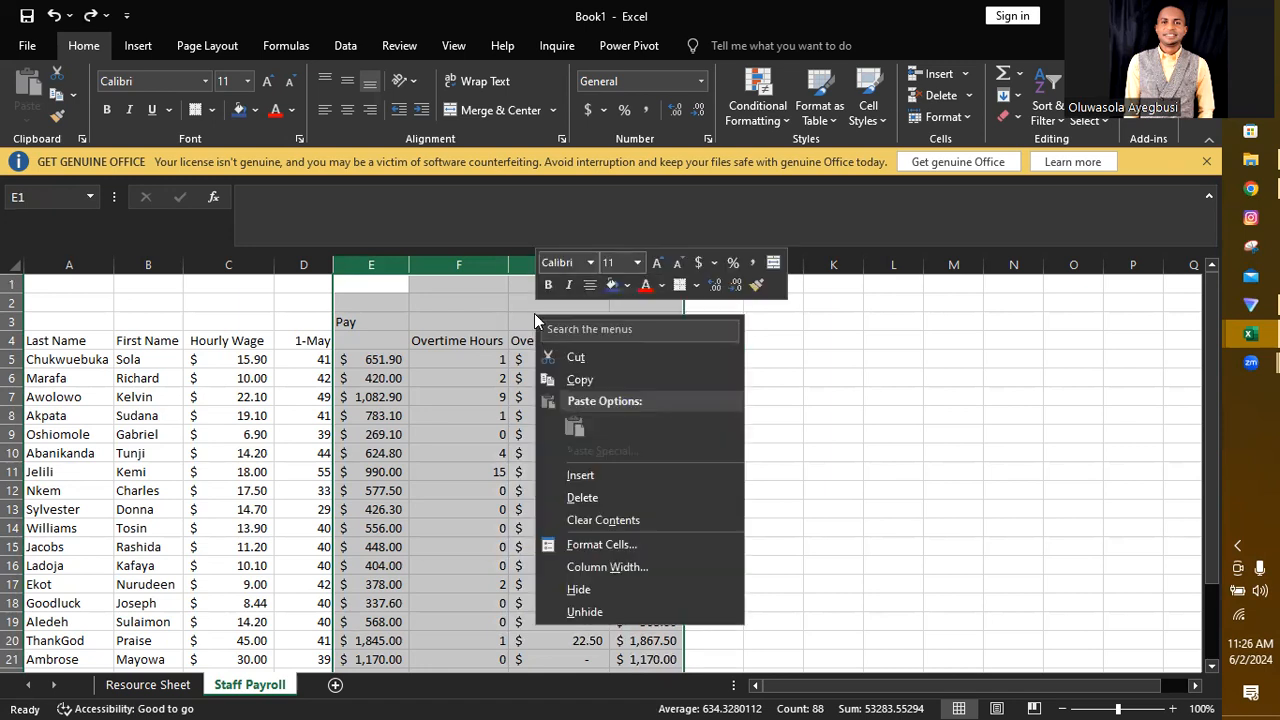
click(580, 476)
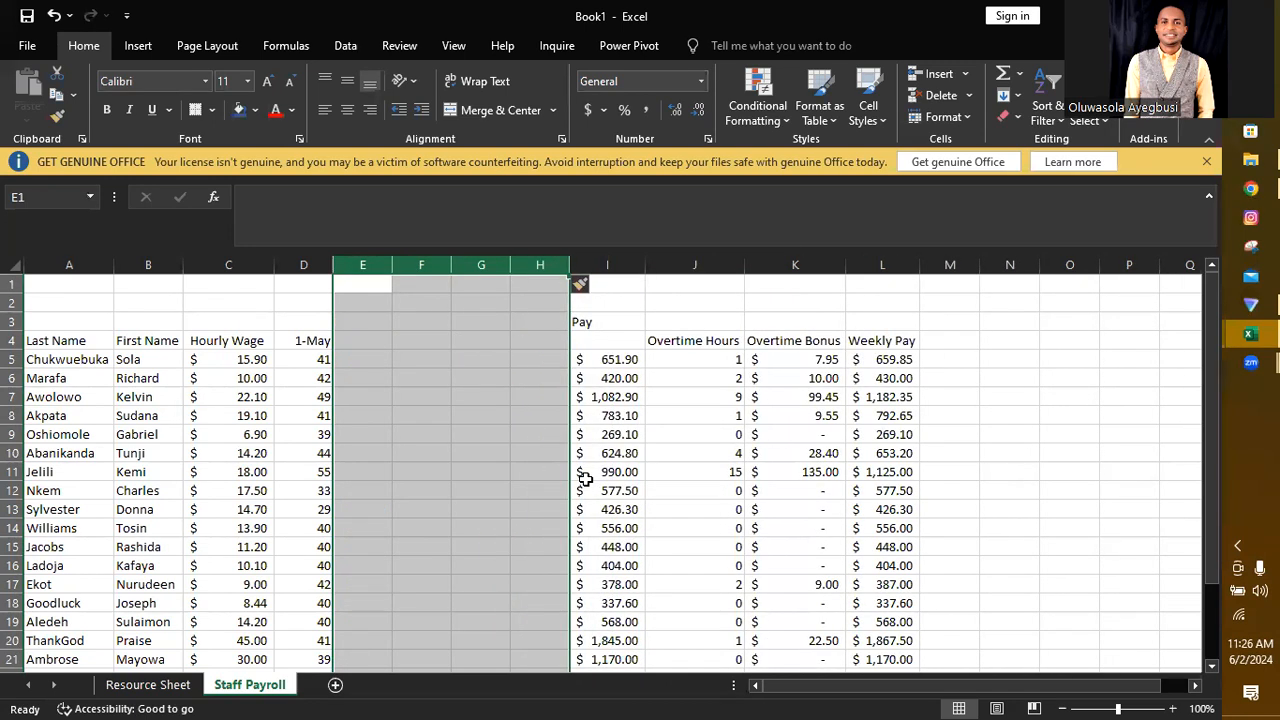
Step: Enter the next weekly date in E4 with the formula =D4+7 and extend it across to H4
click(355, 343)
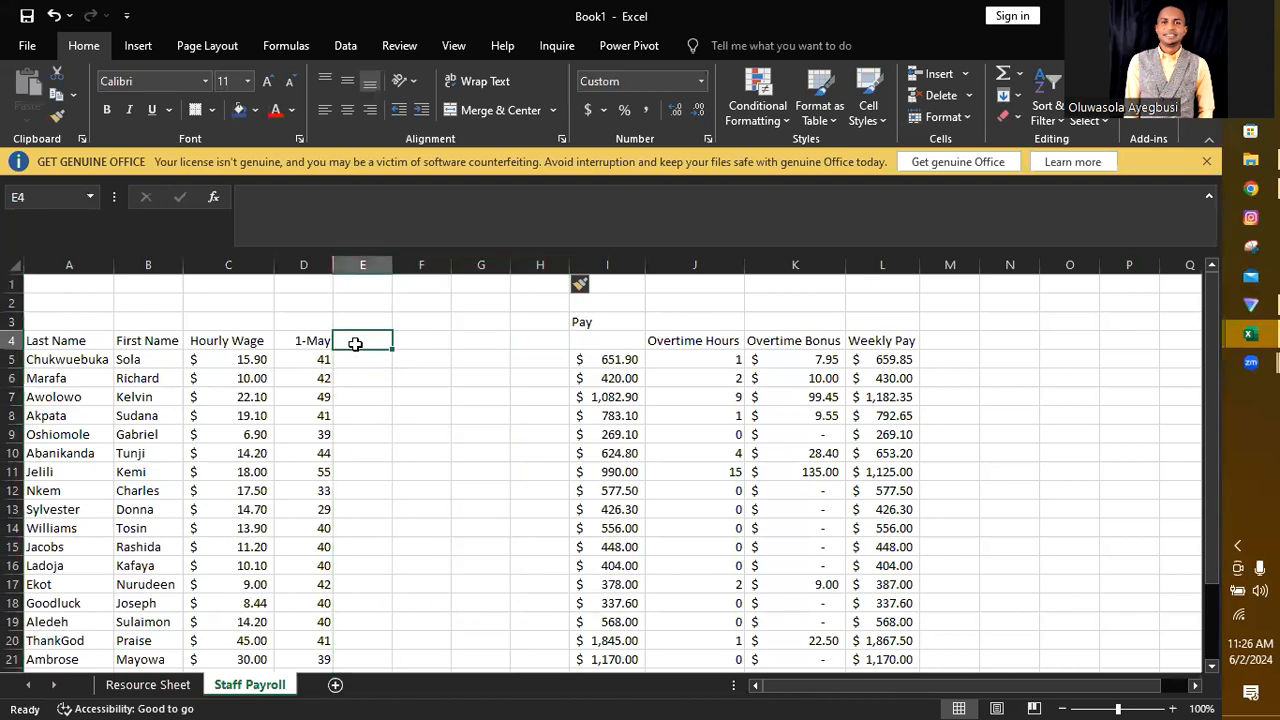
text(=)
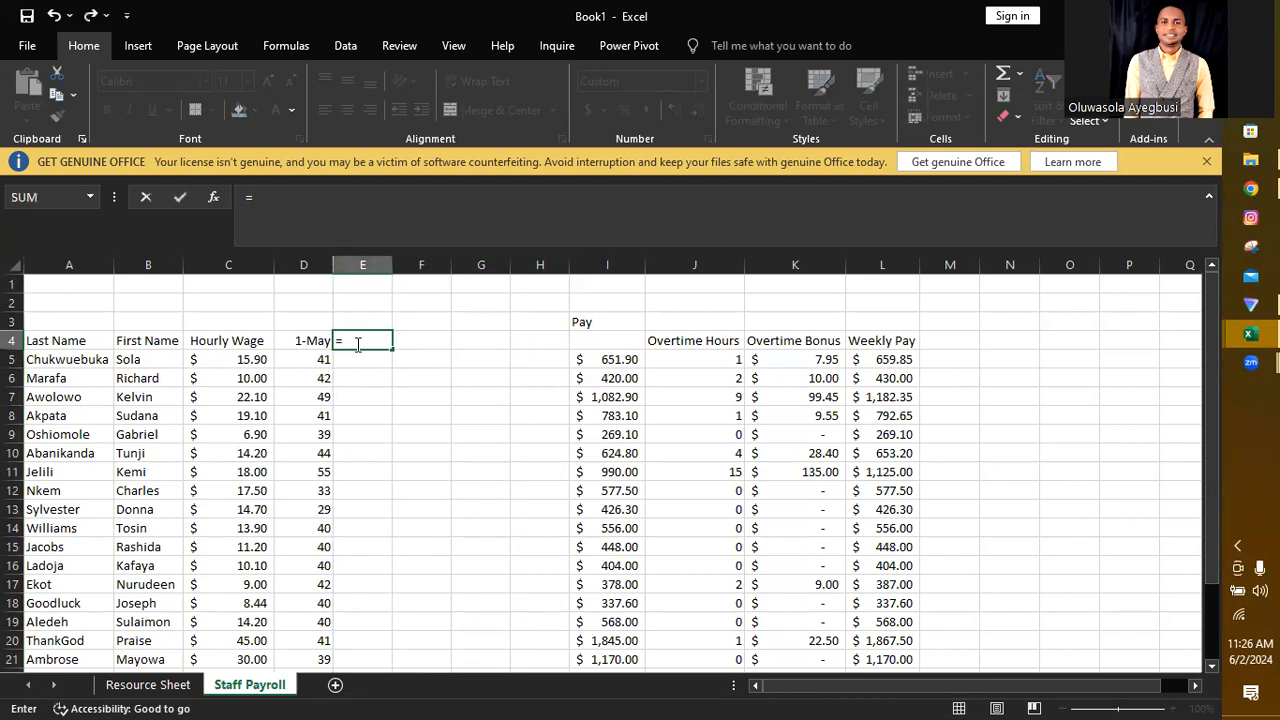
click(306, 341)
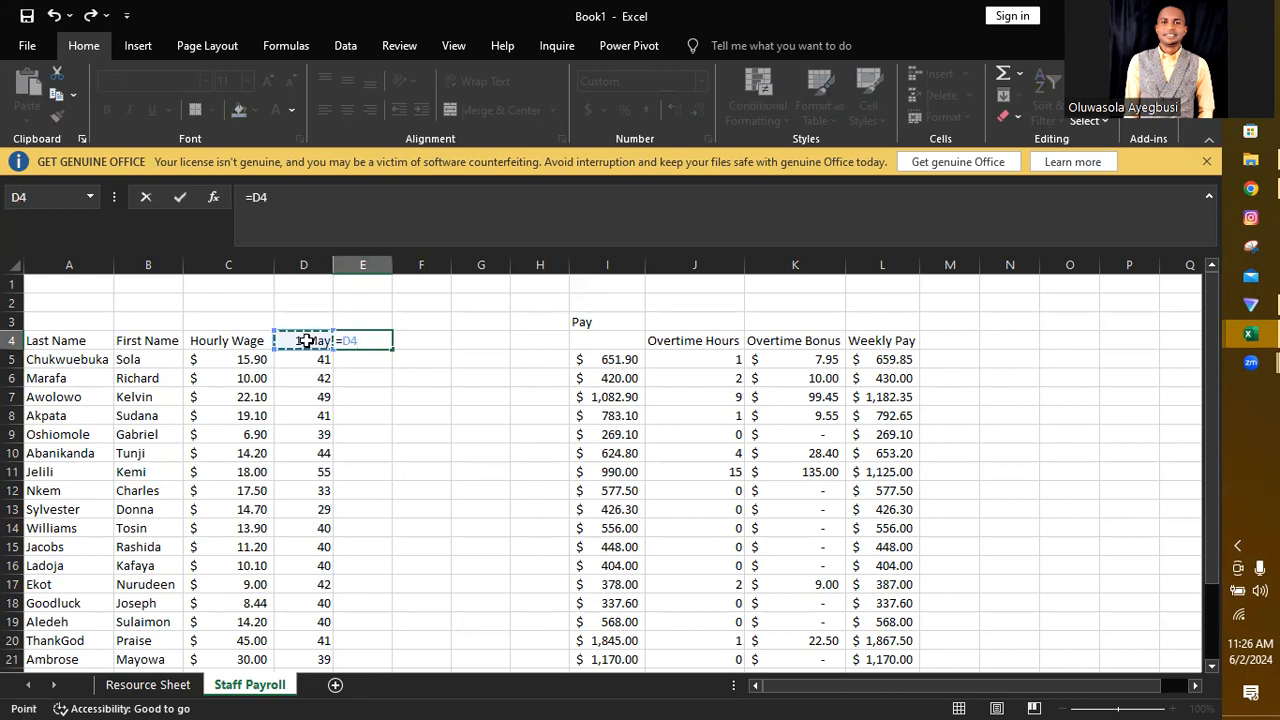
text(+7)
key(Return)
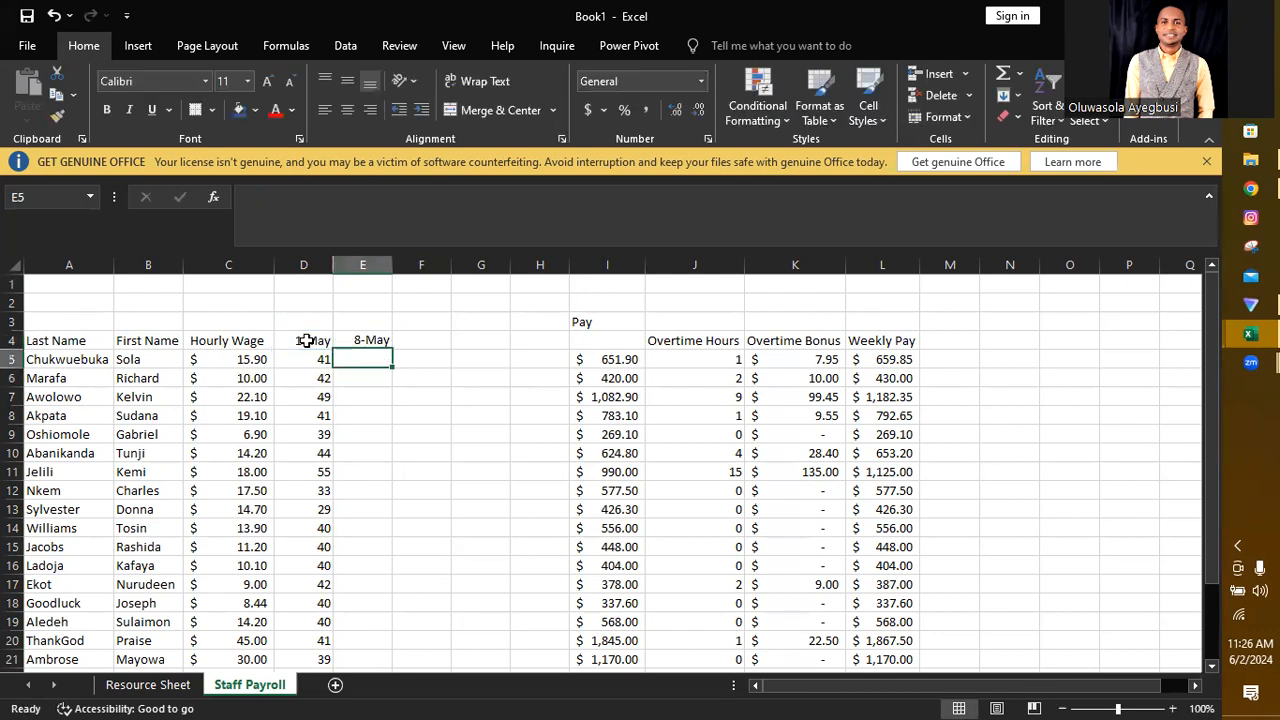
click(387, 342)
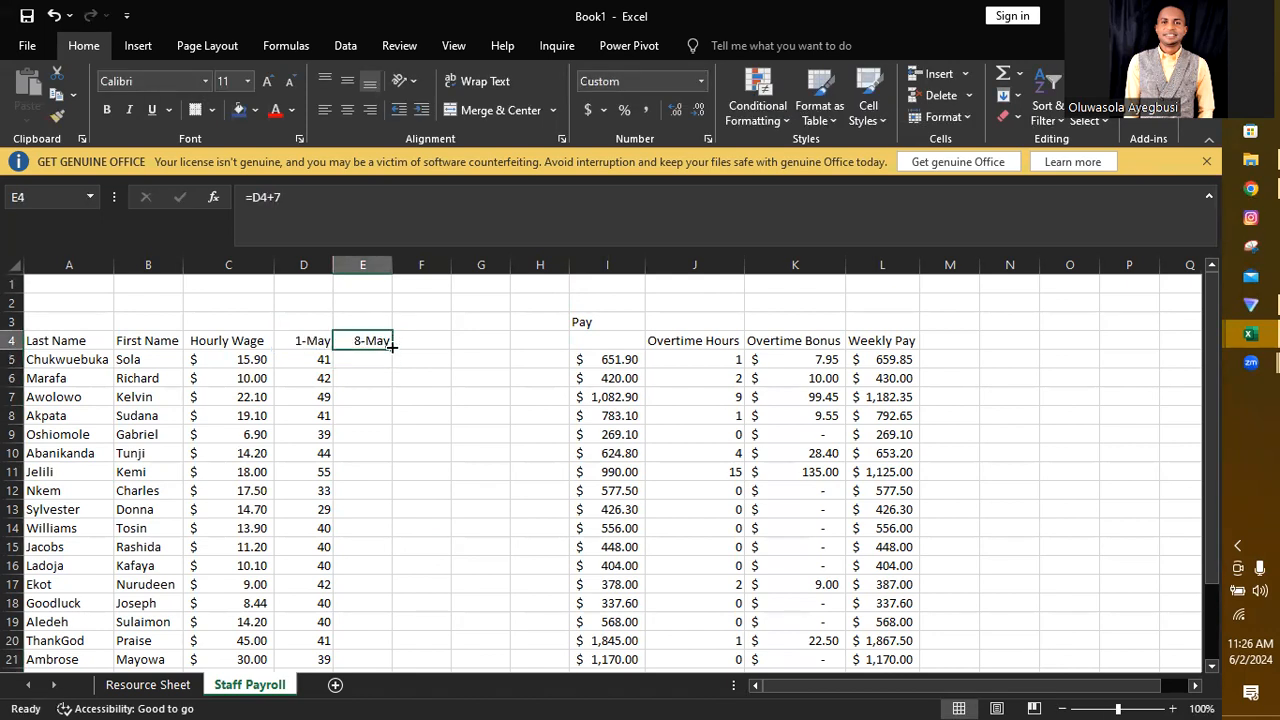
drag(390, 347, 541, 342)
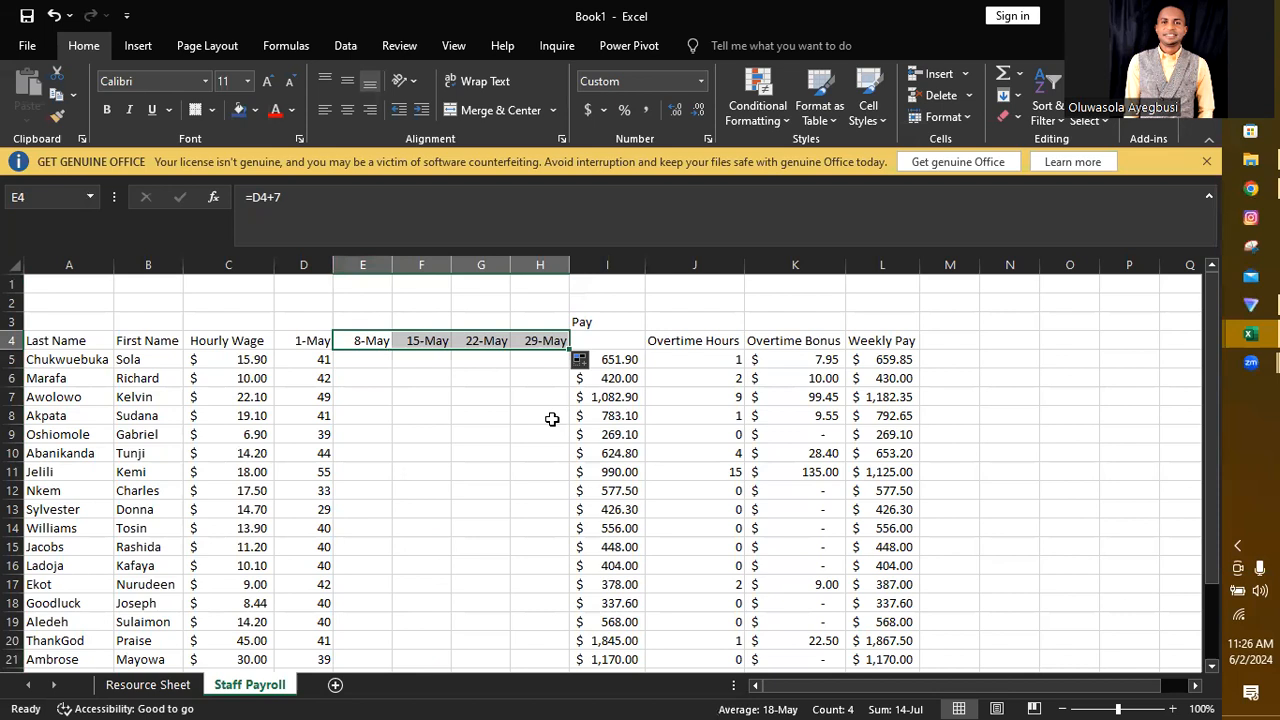
click(363, 360)
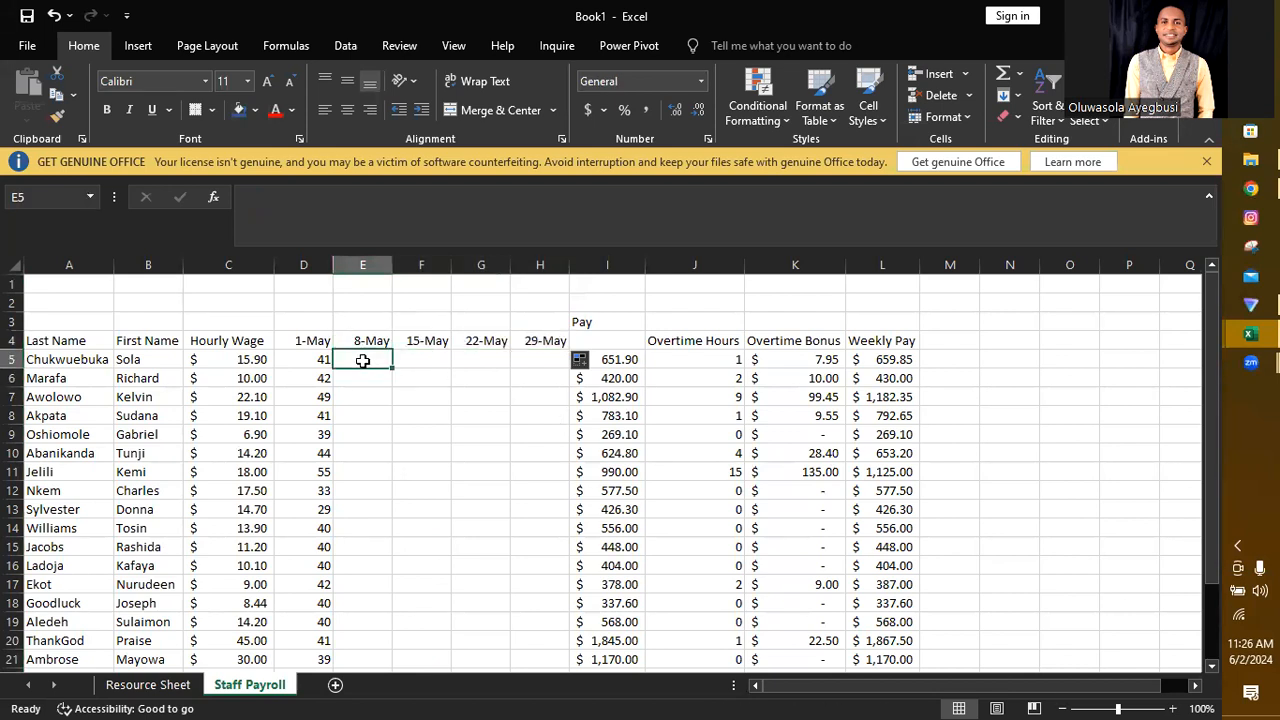
Step: Copy the remaining weekly hours E4:H20 from the Resource Sheet into the Staff Payroll sheet starting at E5
click(148, 684)
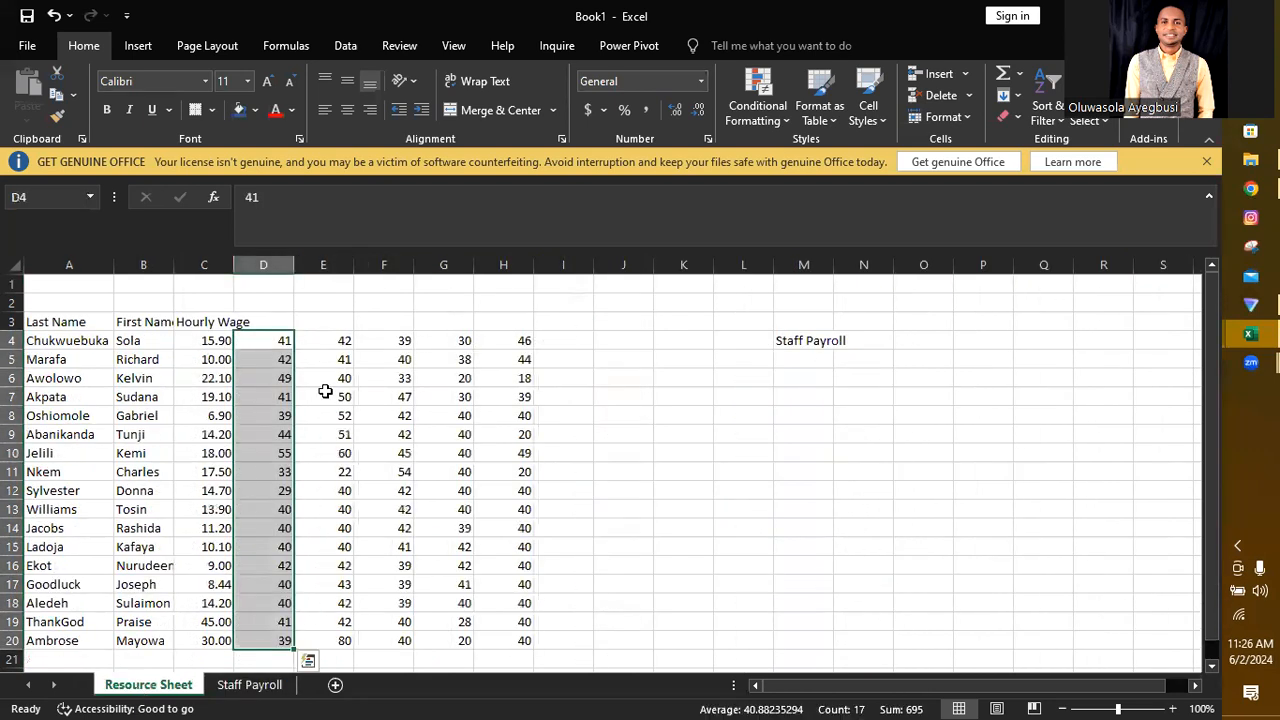
drag(337, 342, 495, 635)
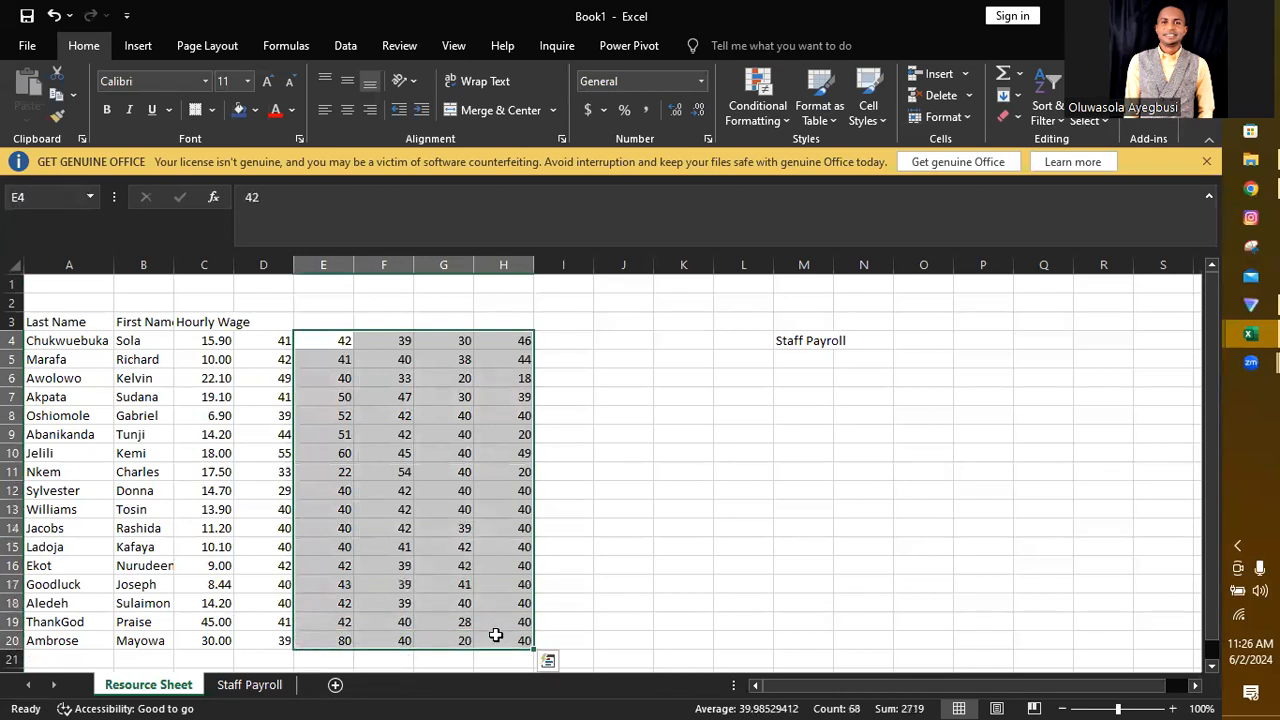
key(ctrl+c)
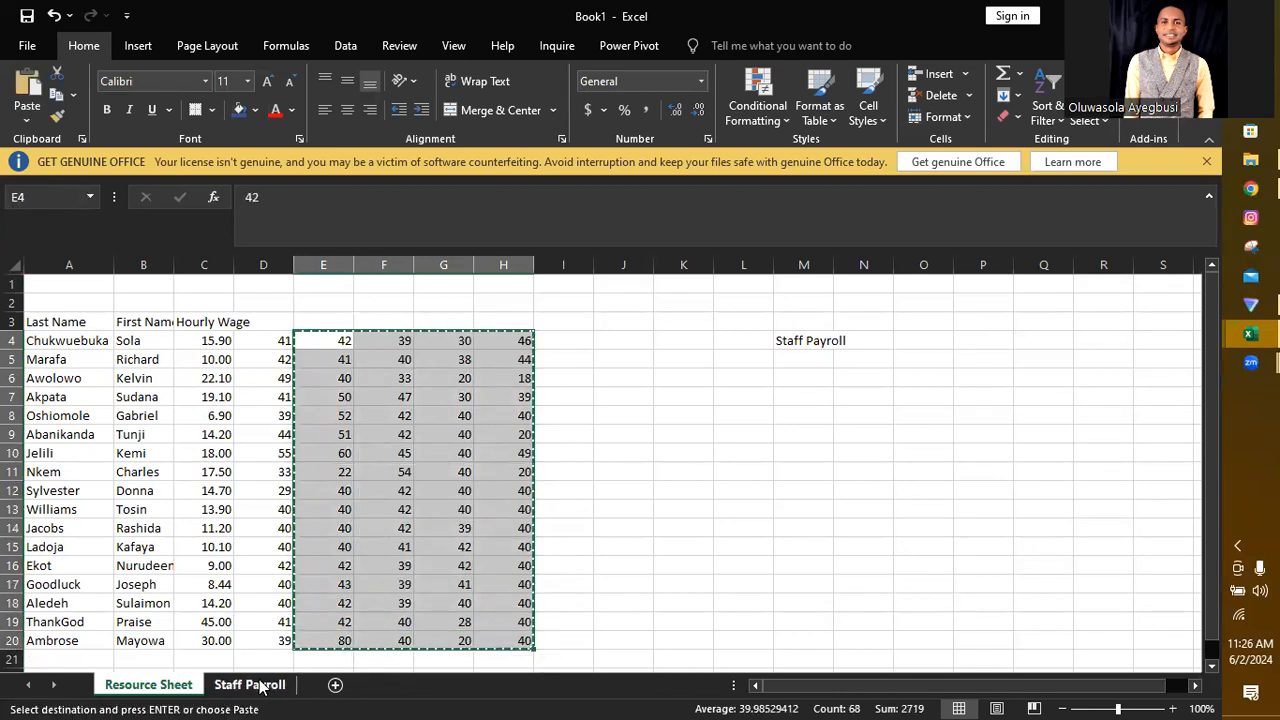
click(255, 684)
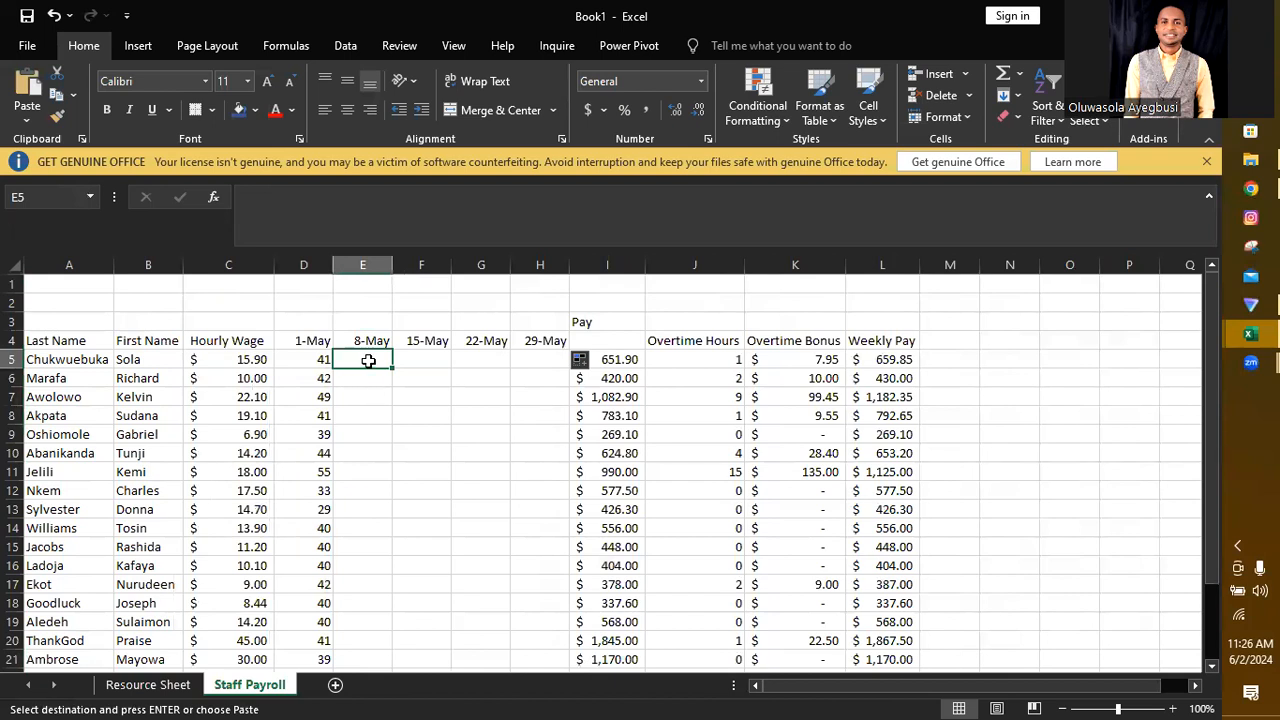
key(ctrl+v)
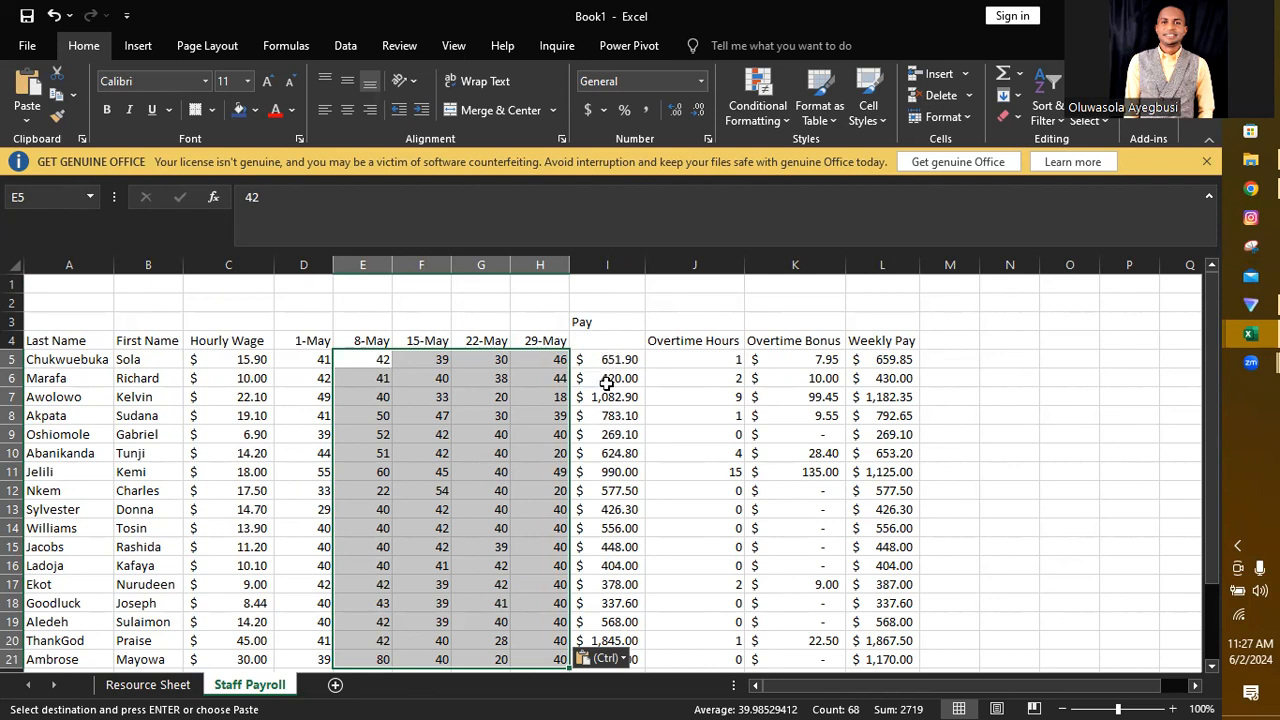
Step: Copy the 1-May date from D4 into I4 as the first date heading under Pay
click(600, 335)
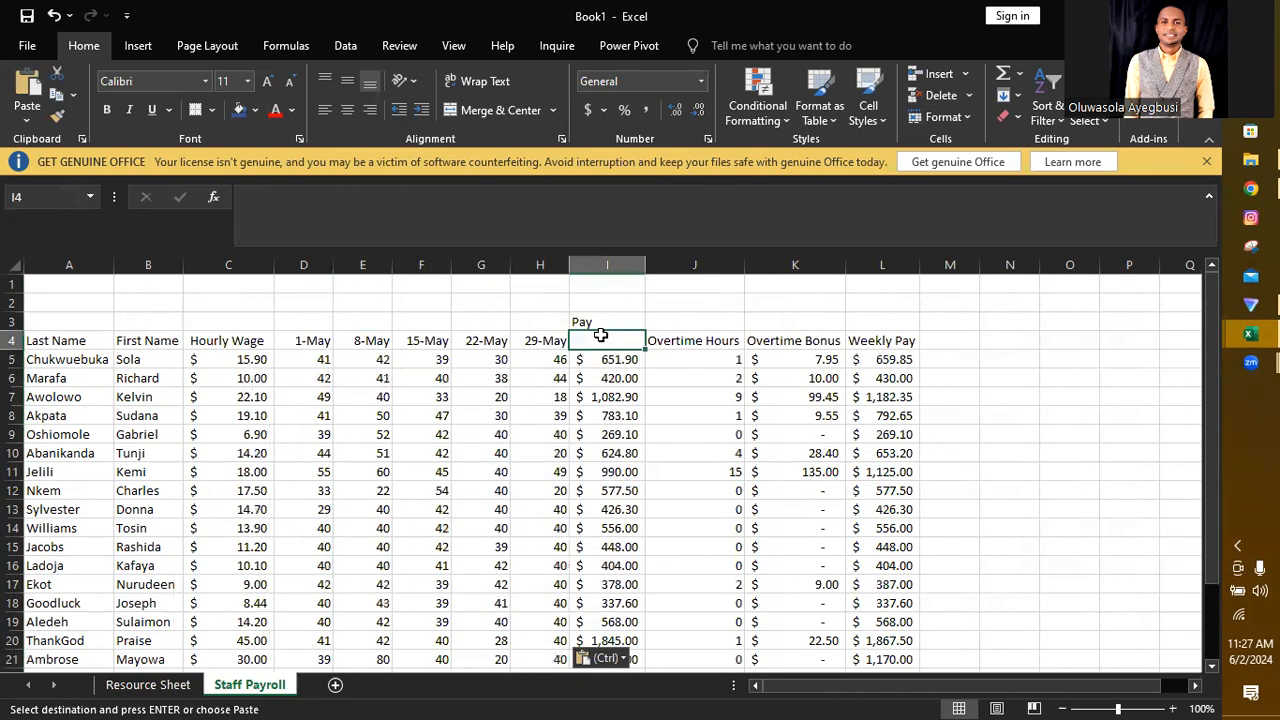
click(312, 341)
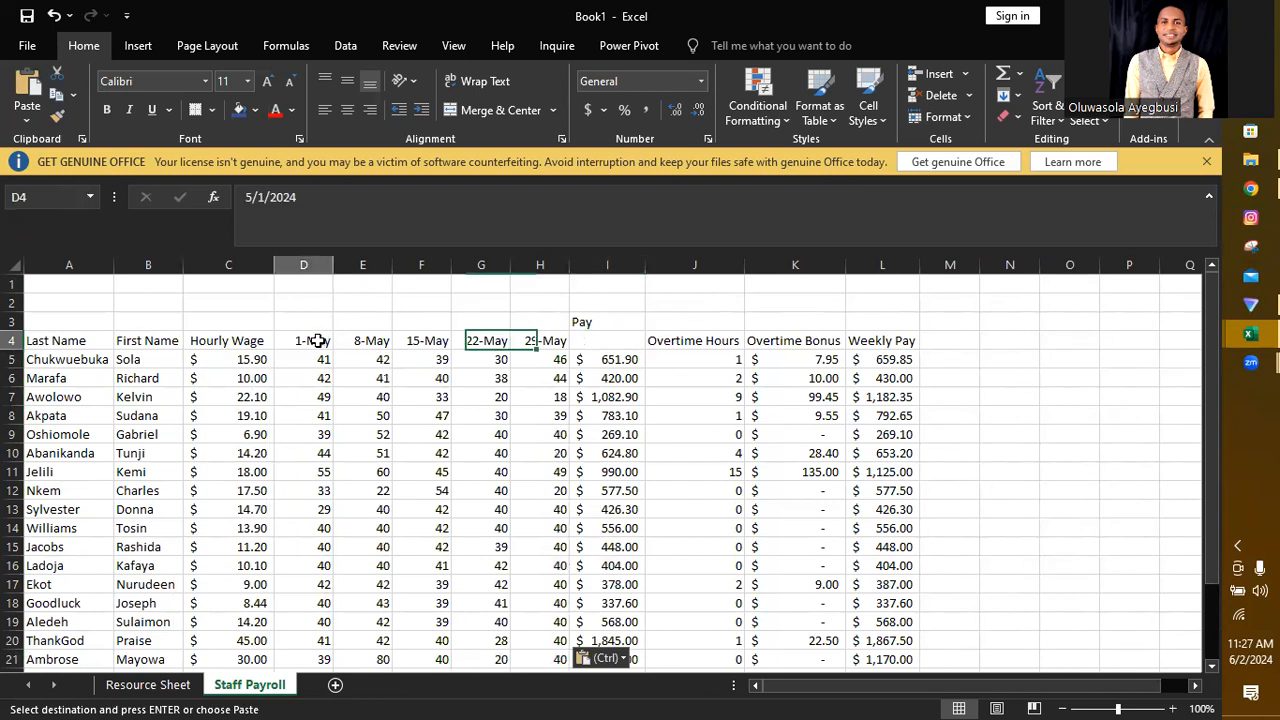
key(ctrl+c)
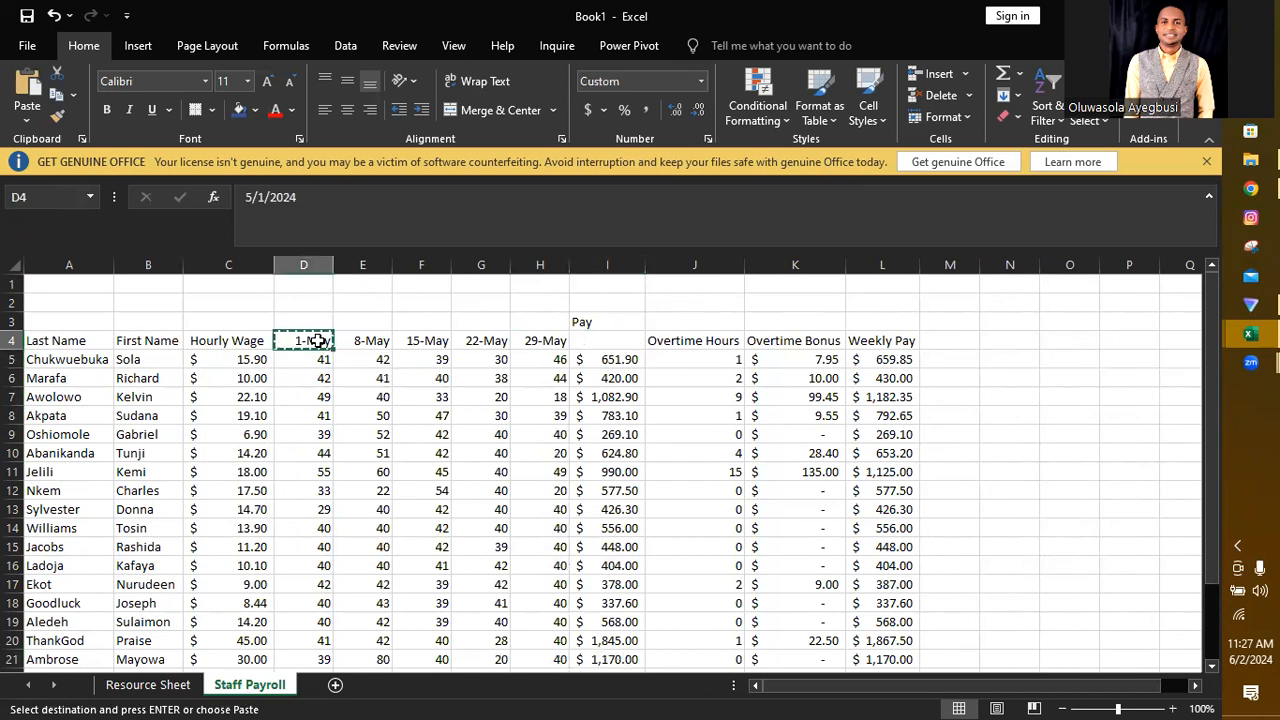
click(597, 341)
key(ctrl+v)
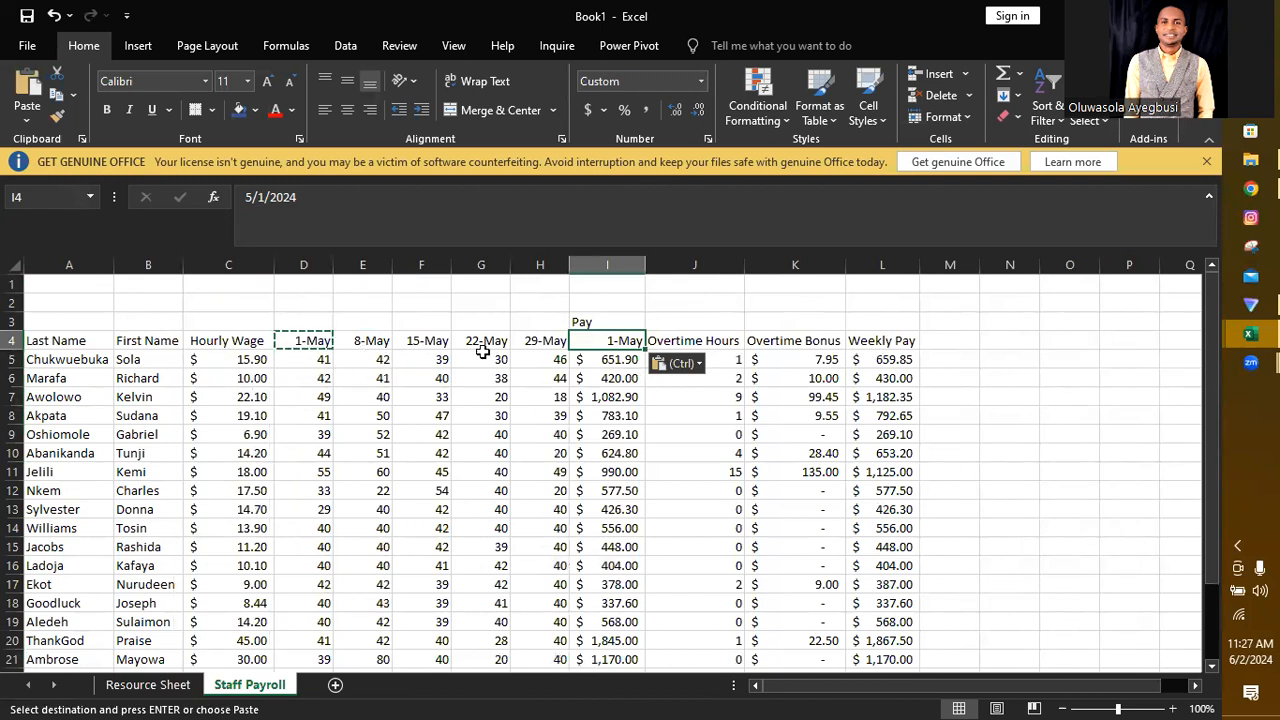
Step: Insert four blank columns at J through M, between the 1-May pay and the Overtime Hours column
click(680, 264)
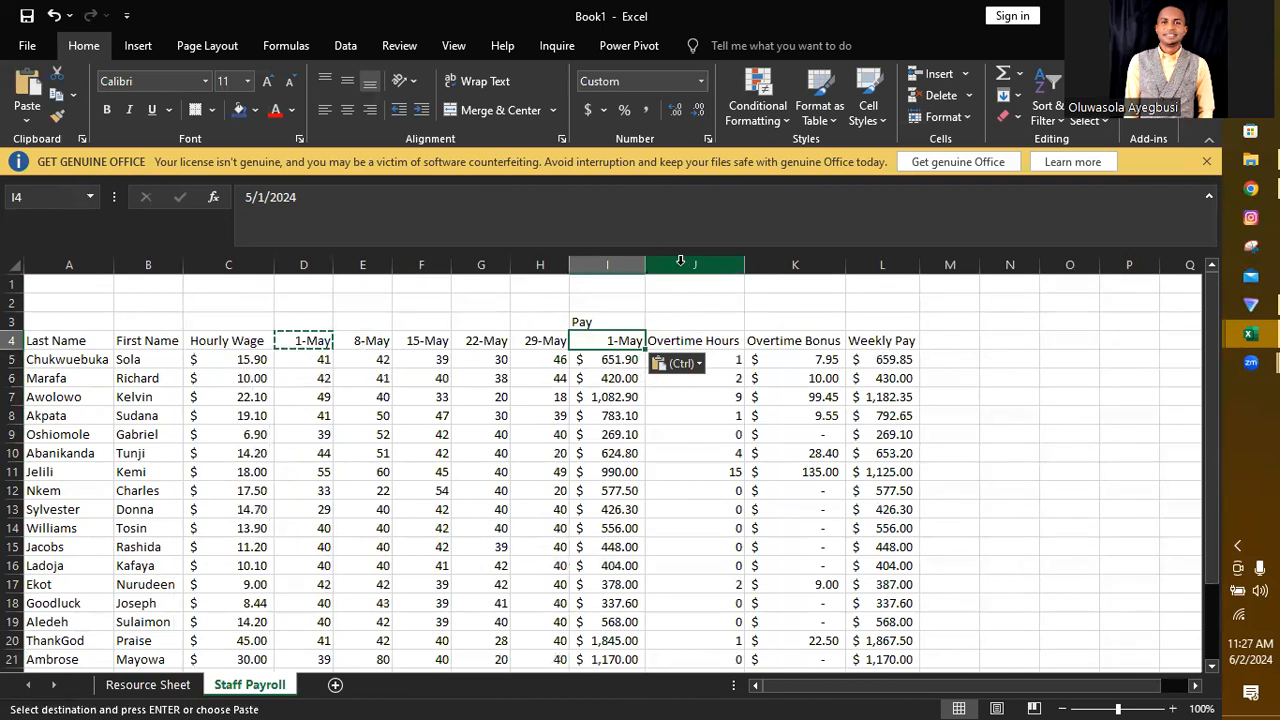
drag(680, 264, 924, 260)
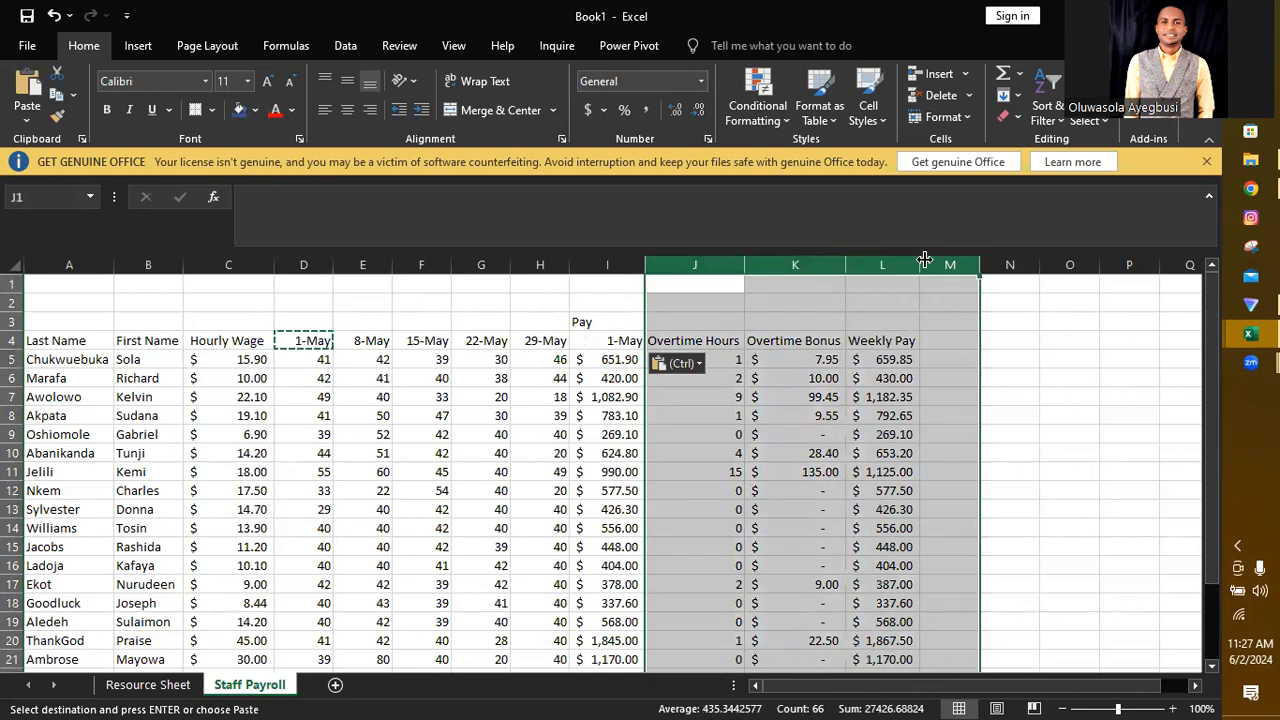
right_click(925, 265)
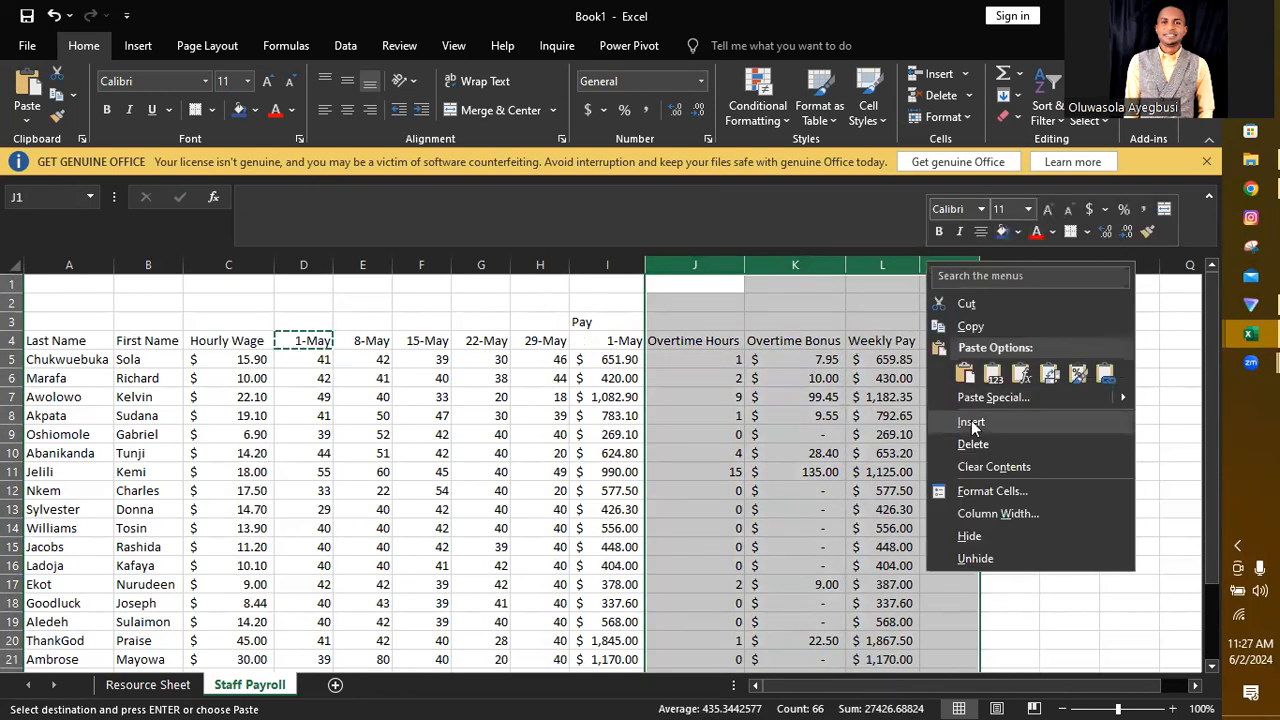
click(971, 421)
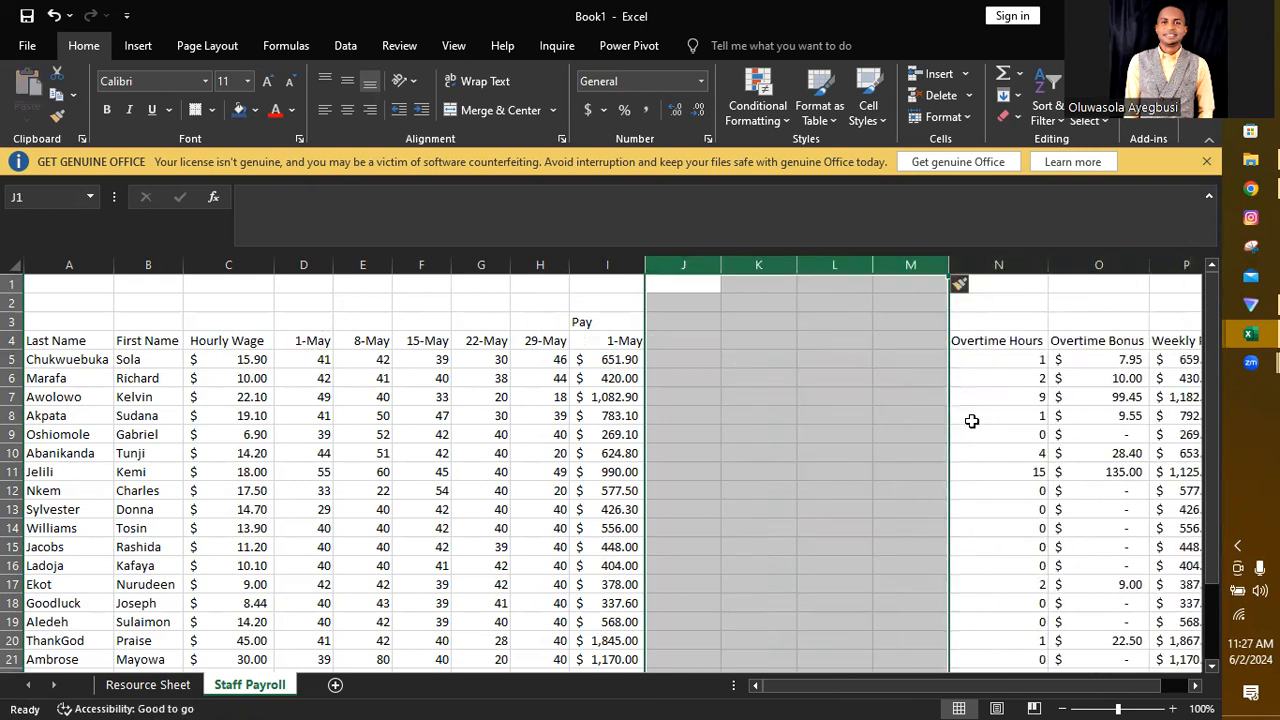
Step: Enter the formula =I4+7 in J4 and extend the weekly pay dates across to M4
click(680, 349)
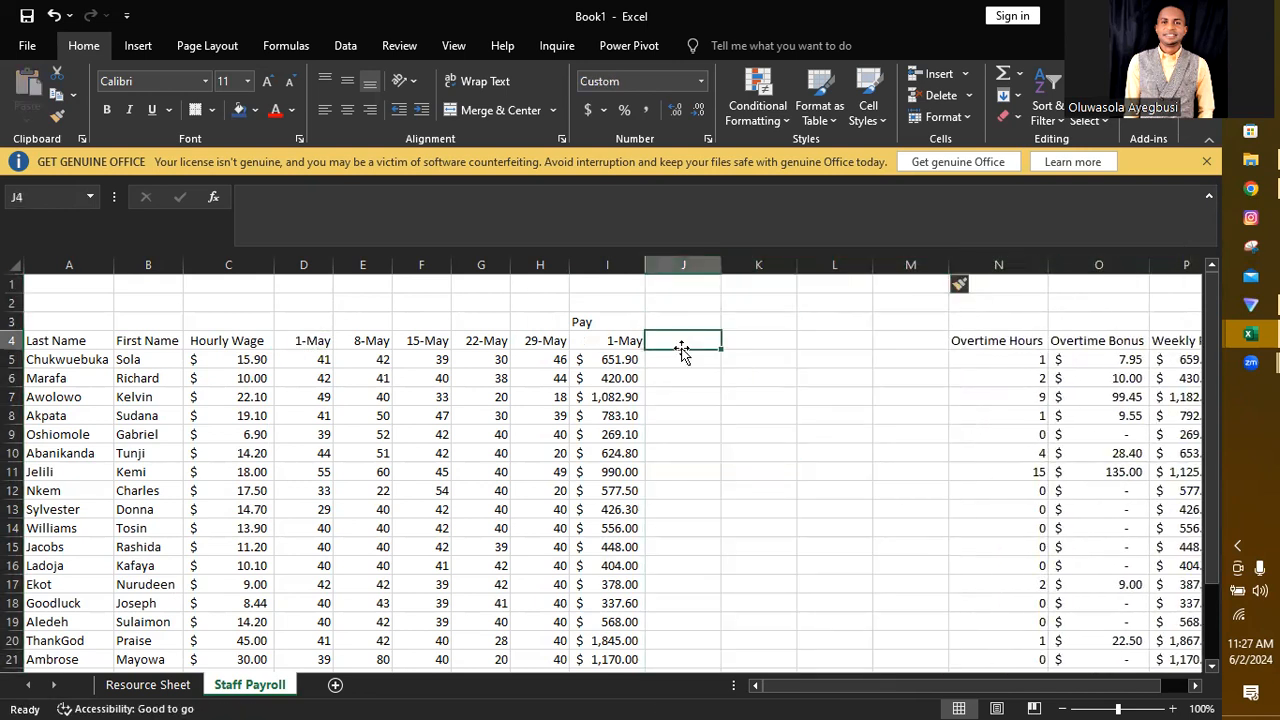
text(=)
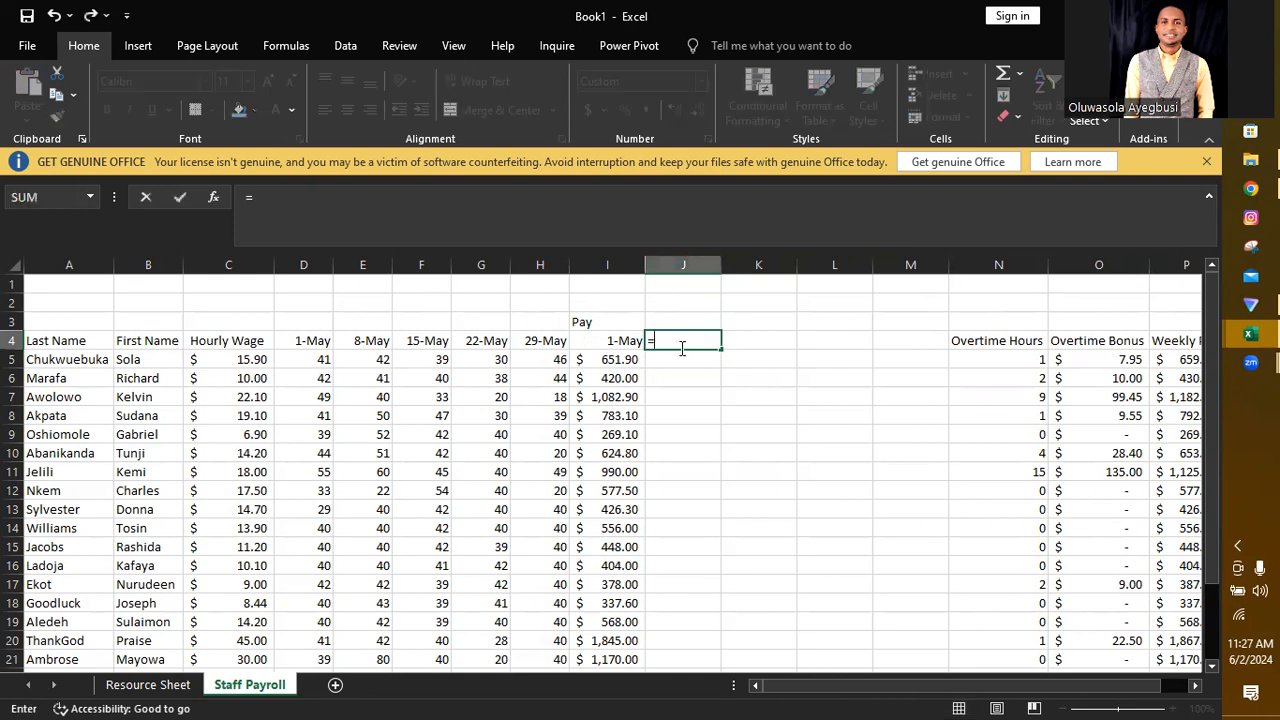
click(623, 338)
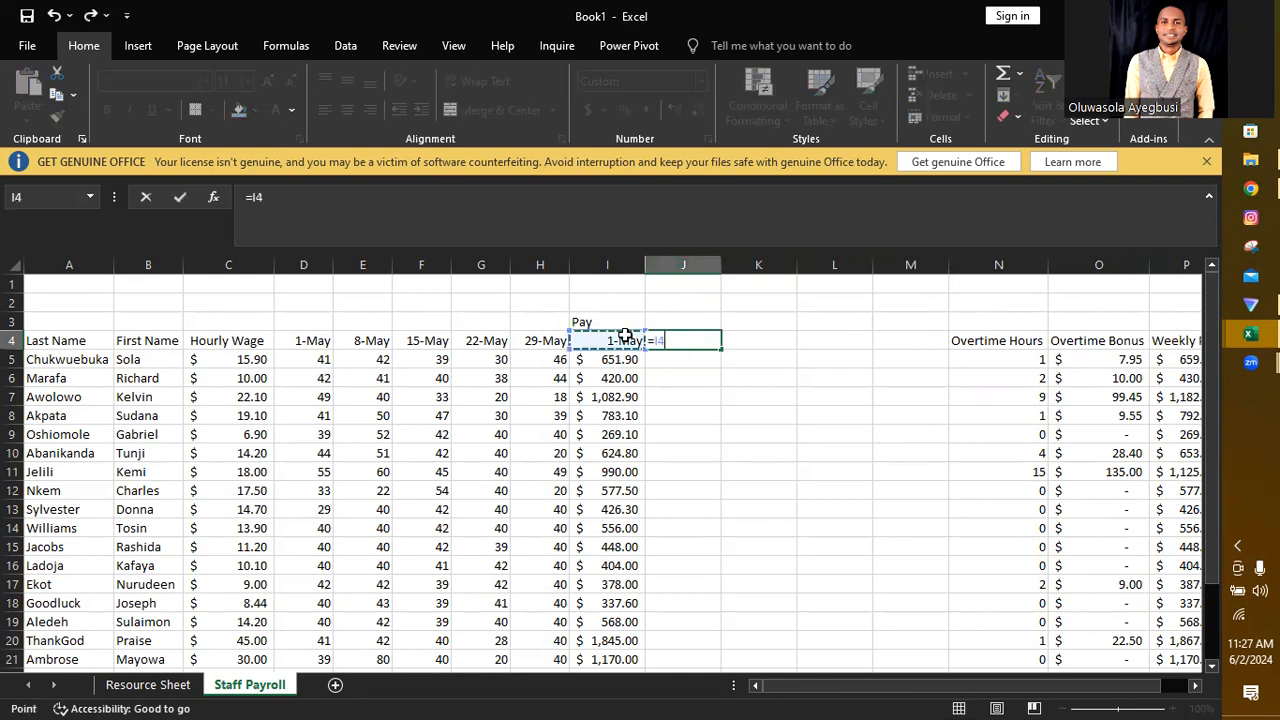
text(+7)
key(Return)
click(698, 340)
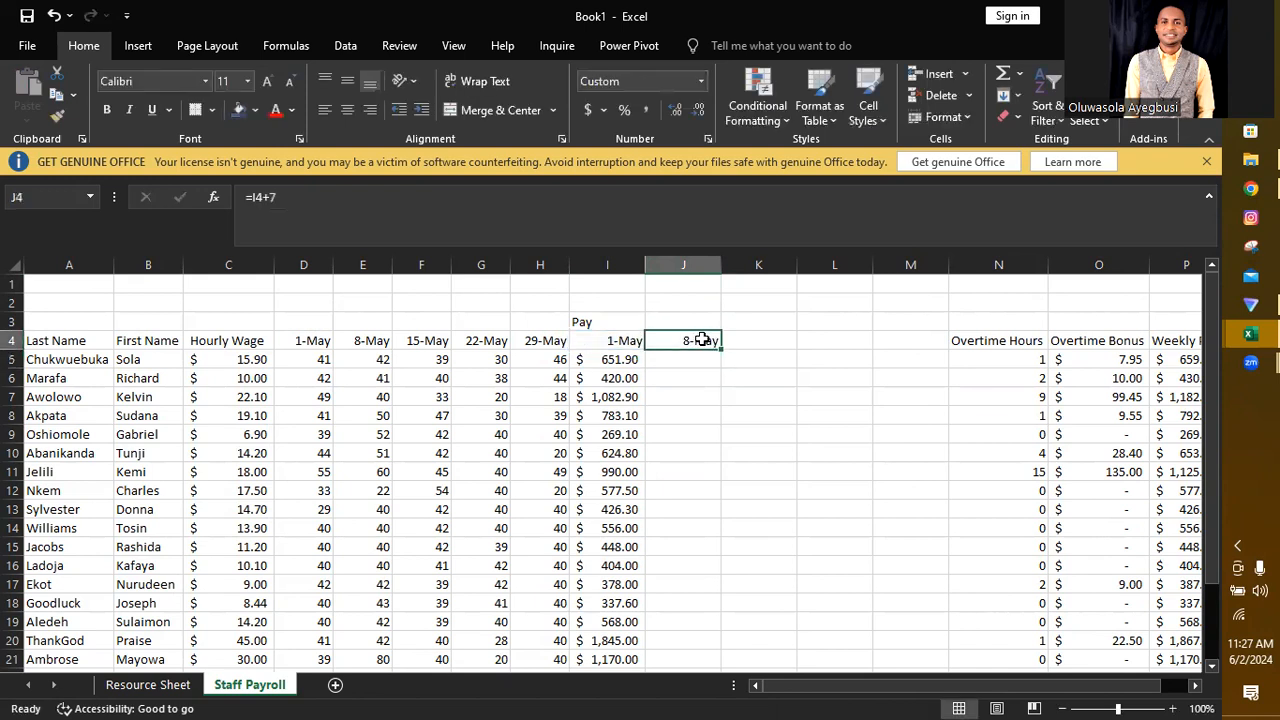
drag(720, 347, 920, 343)
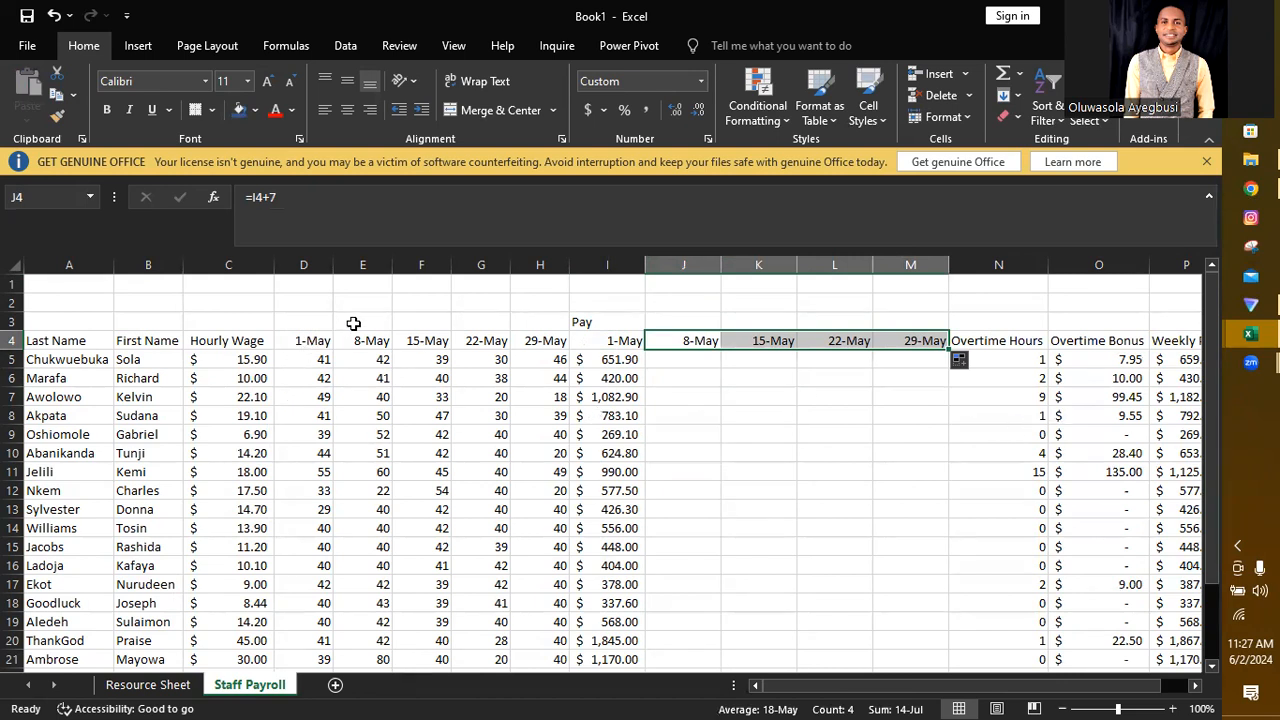
Step: Enter the heading "Hours Worked" in D3 and merge and center it across D3:H3
click(301, 321)
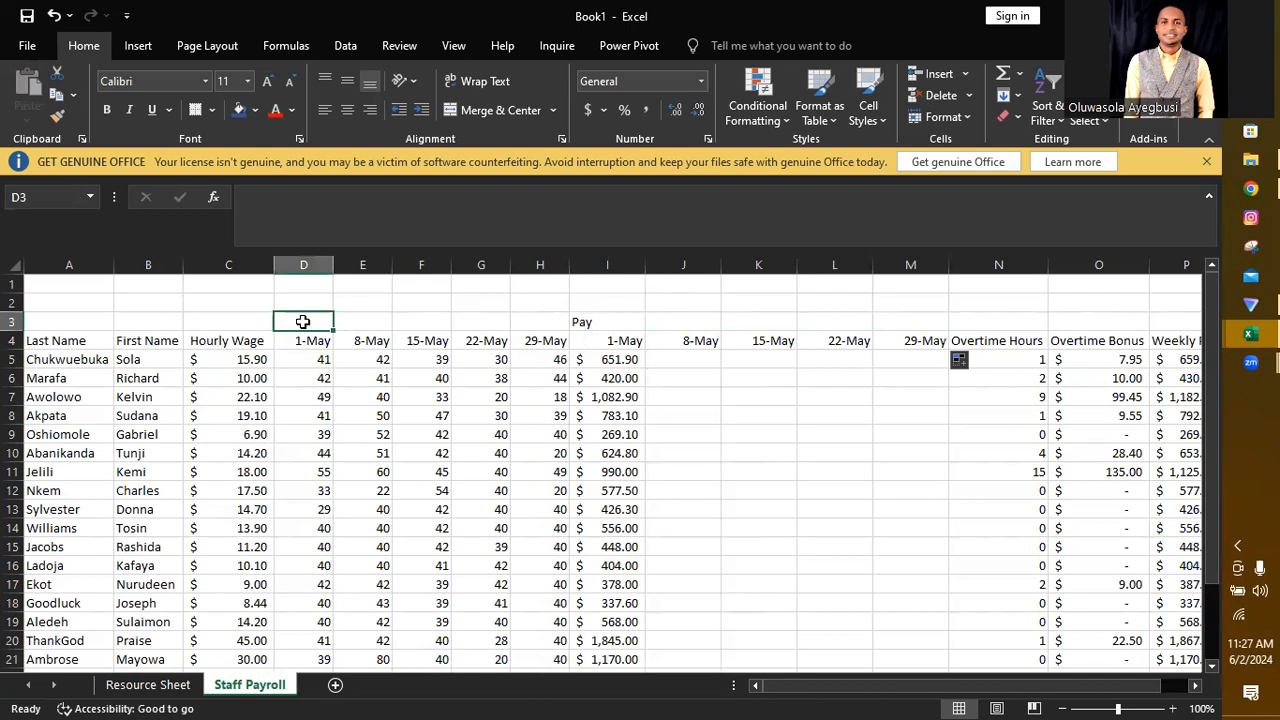
text(Hour)
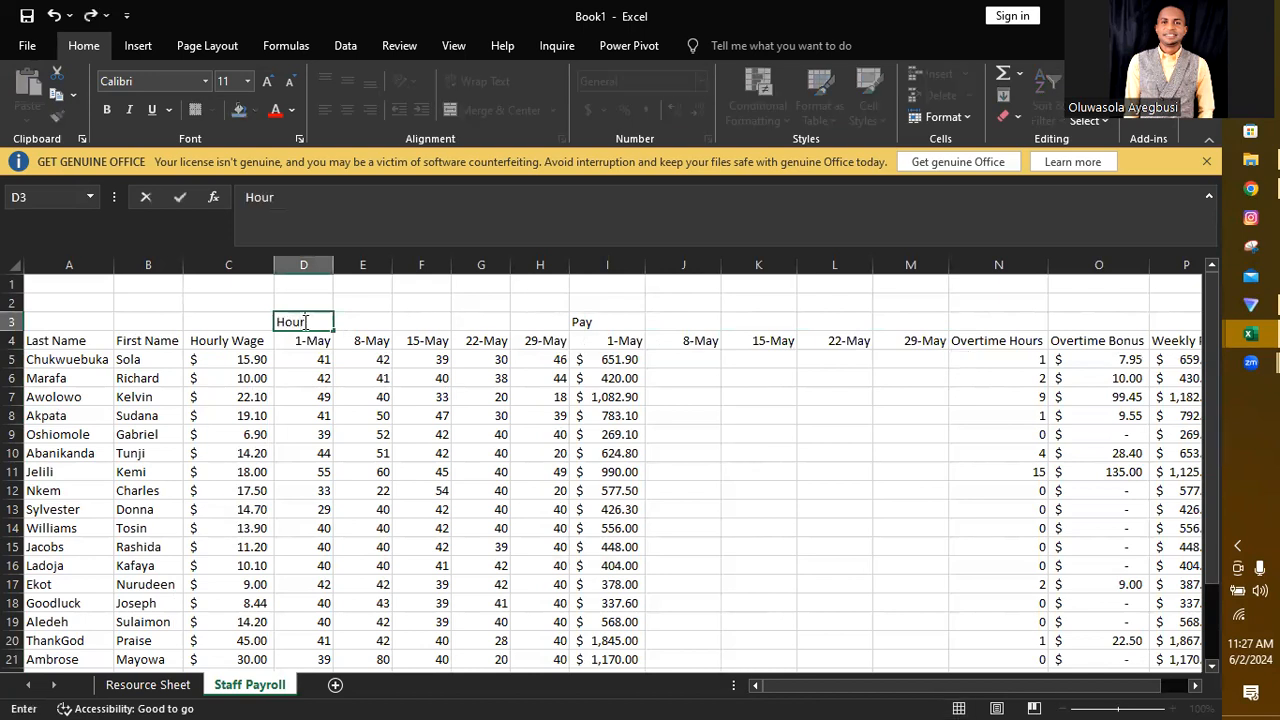
text(s Worked)
click(531, 301)
drag(290, 322, 531, 317)
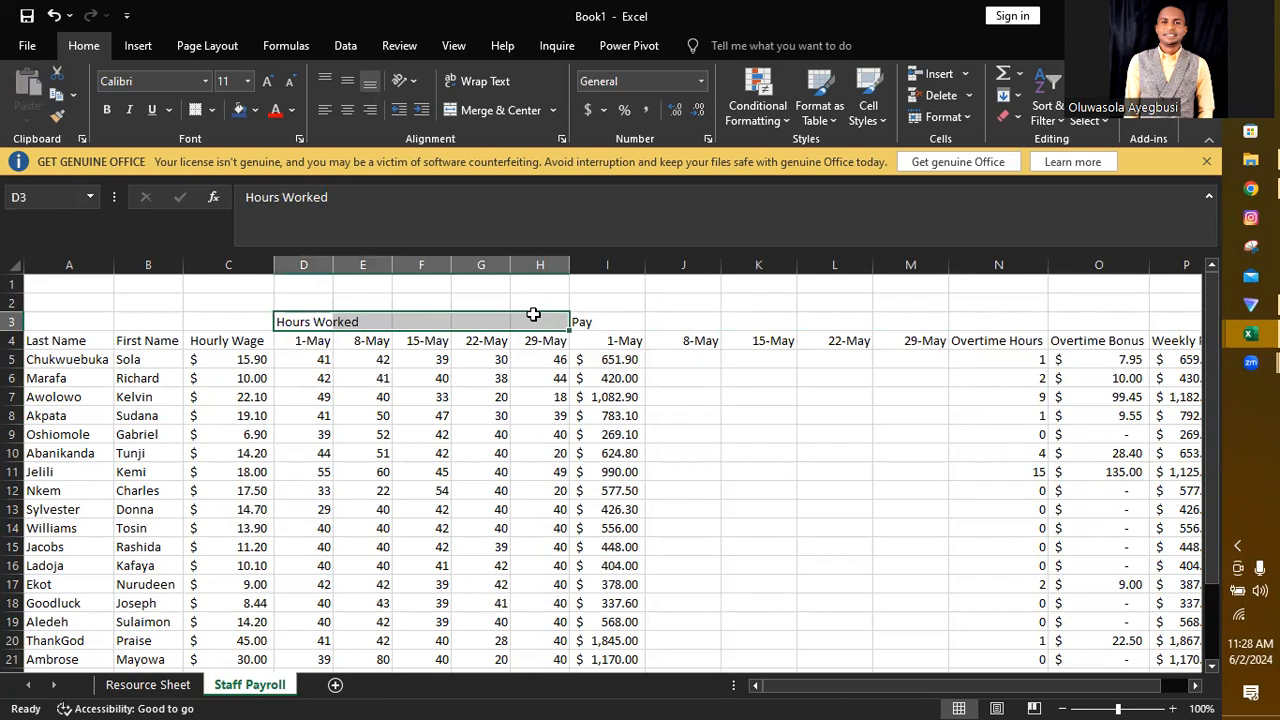
click(499, 111)
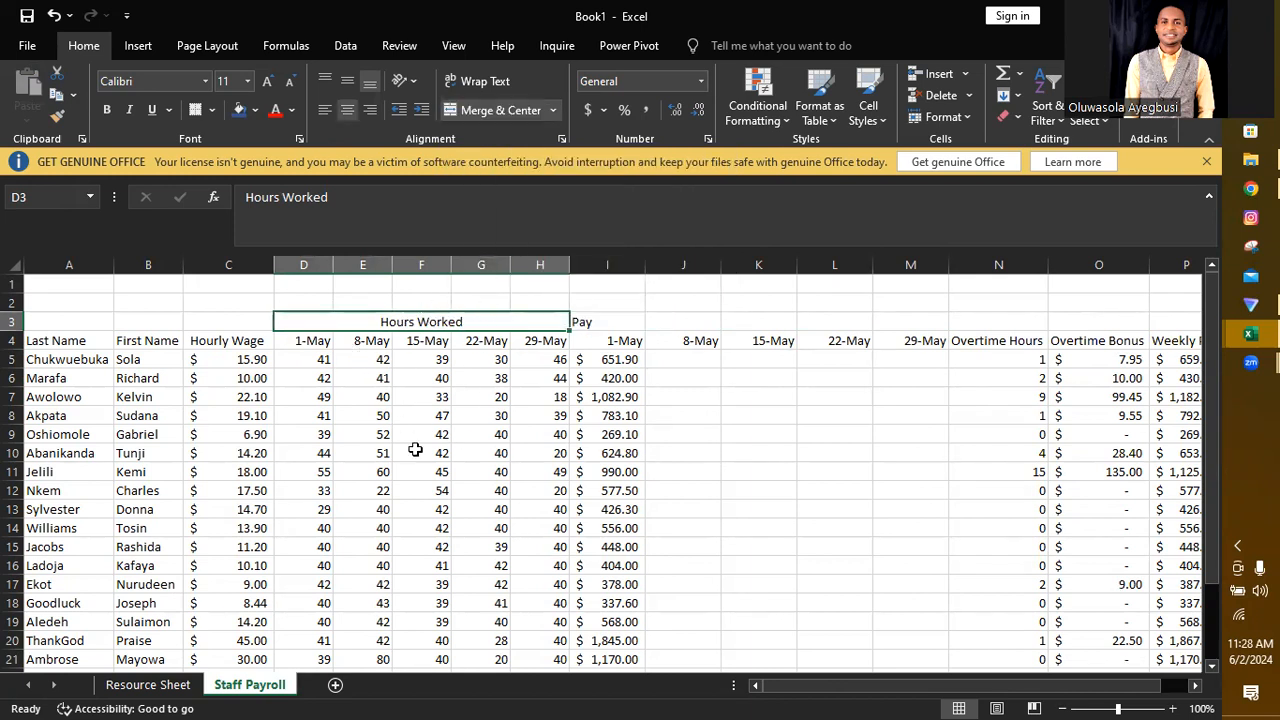
Step: Merge and center the Pay heading across I3:M3, above the five weekly pay dates
click(604, 322)
drag(604, 322, 886, 321)
click(487, 107)
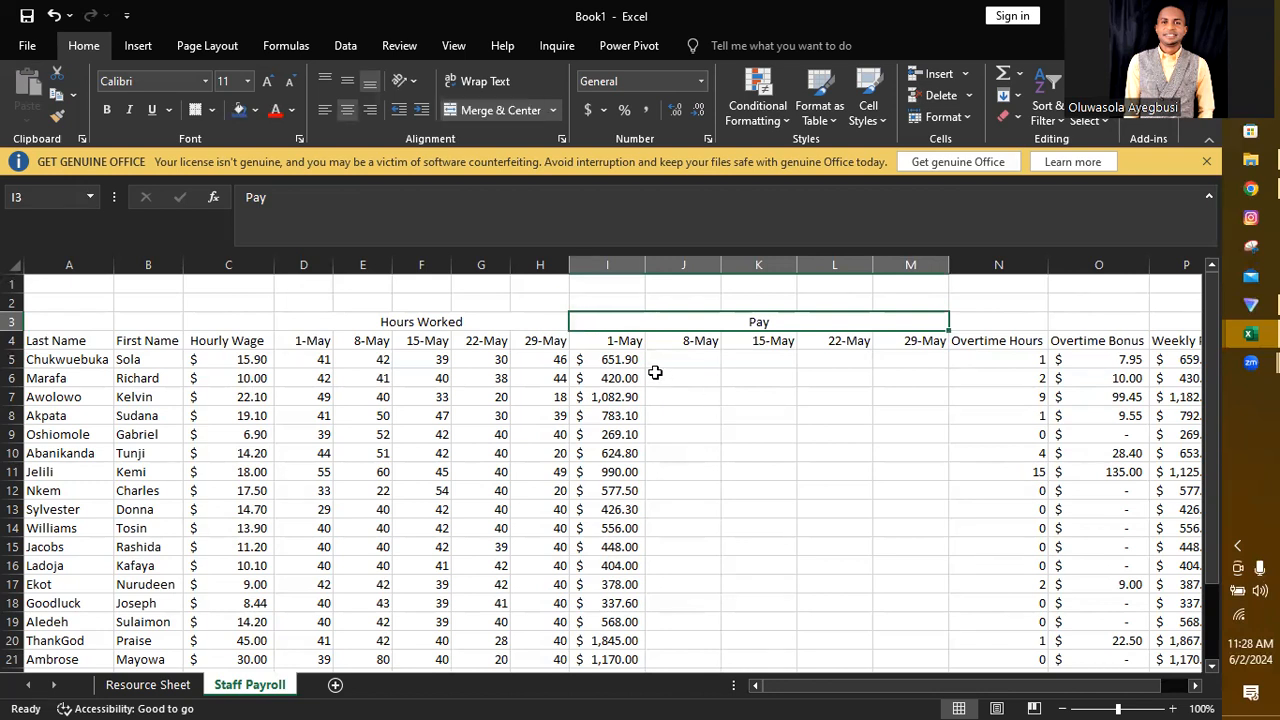
Step: Extend the first employee's pay formula from I5 across the remaining weeks to M5
click(617, 360)
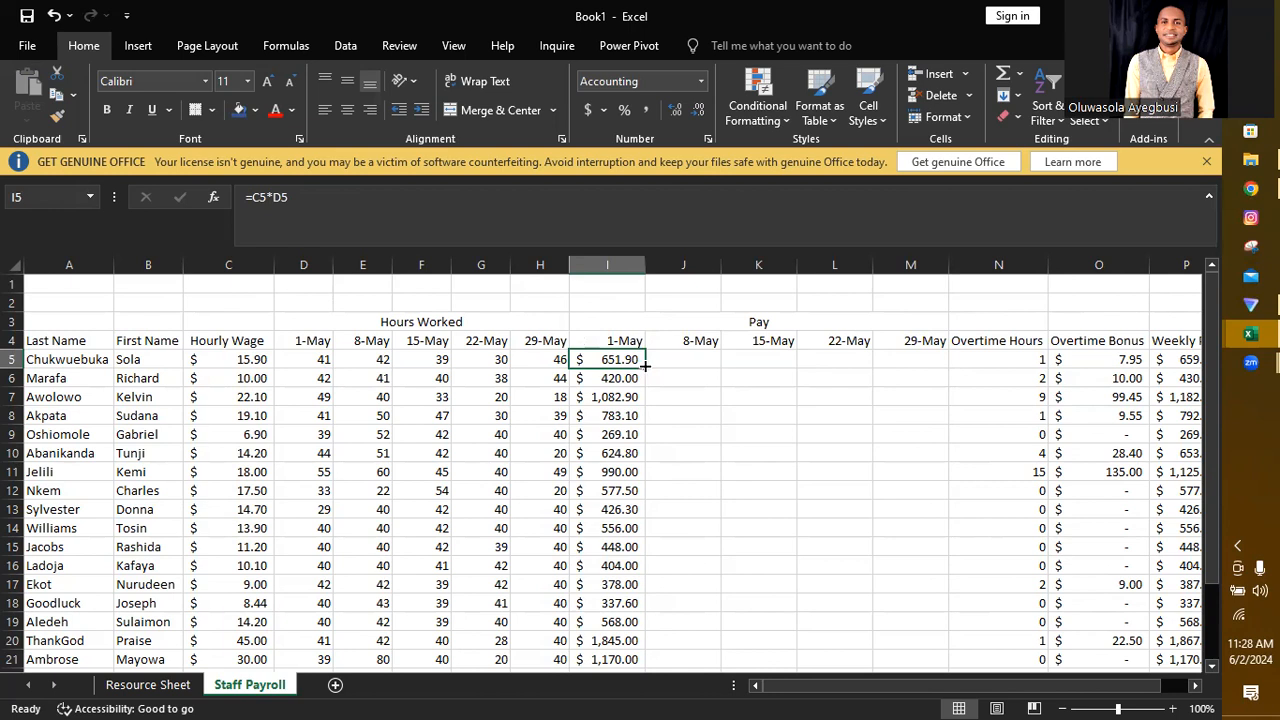
drag(645, 367, 906, 356)
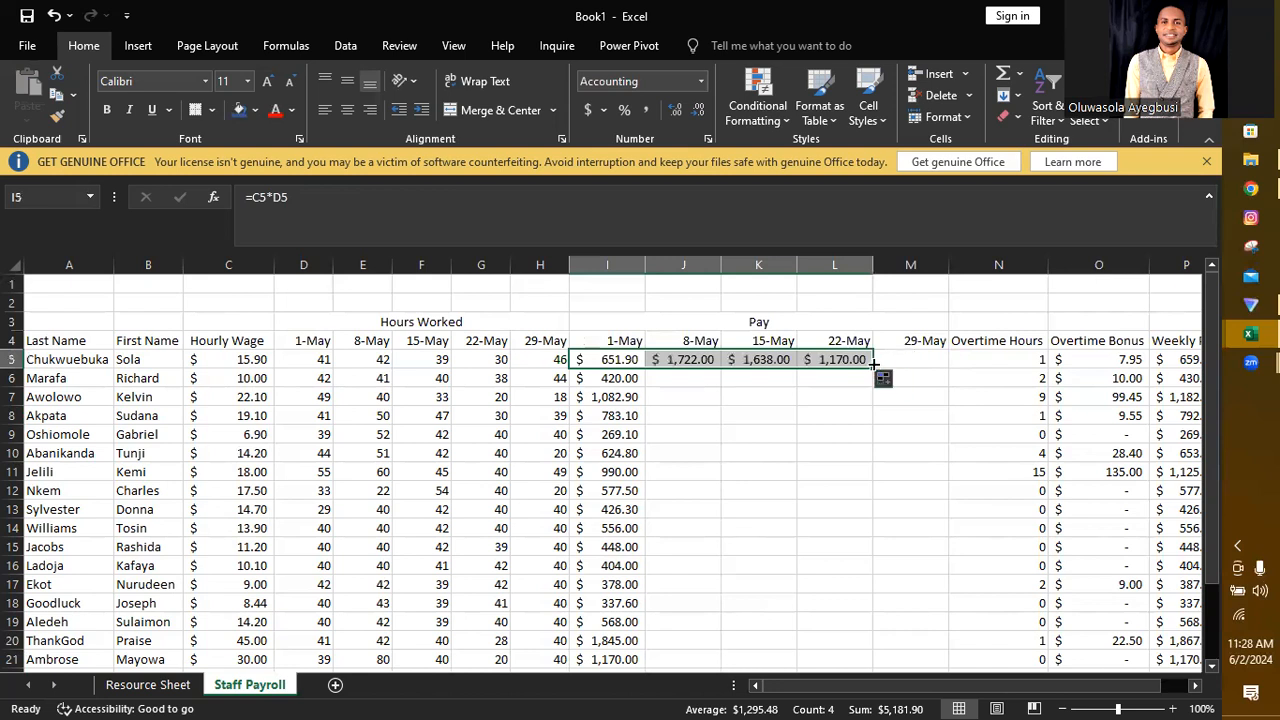
drag(873, 367, 920, 370)
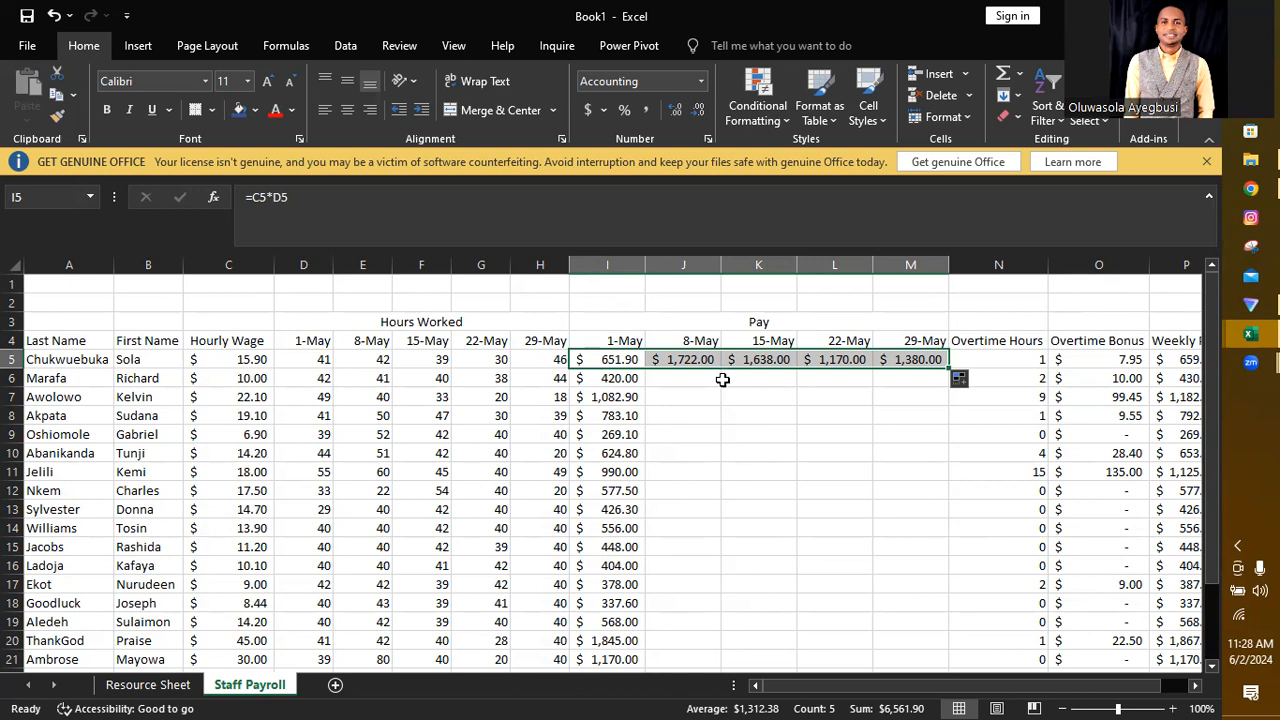
Step: Compare the pay formulas in I5 and J5, and change the one in I5 to =C$5*D5
double_click(611, 359)
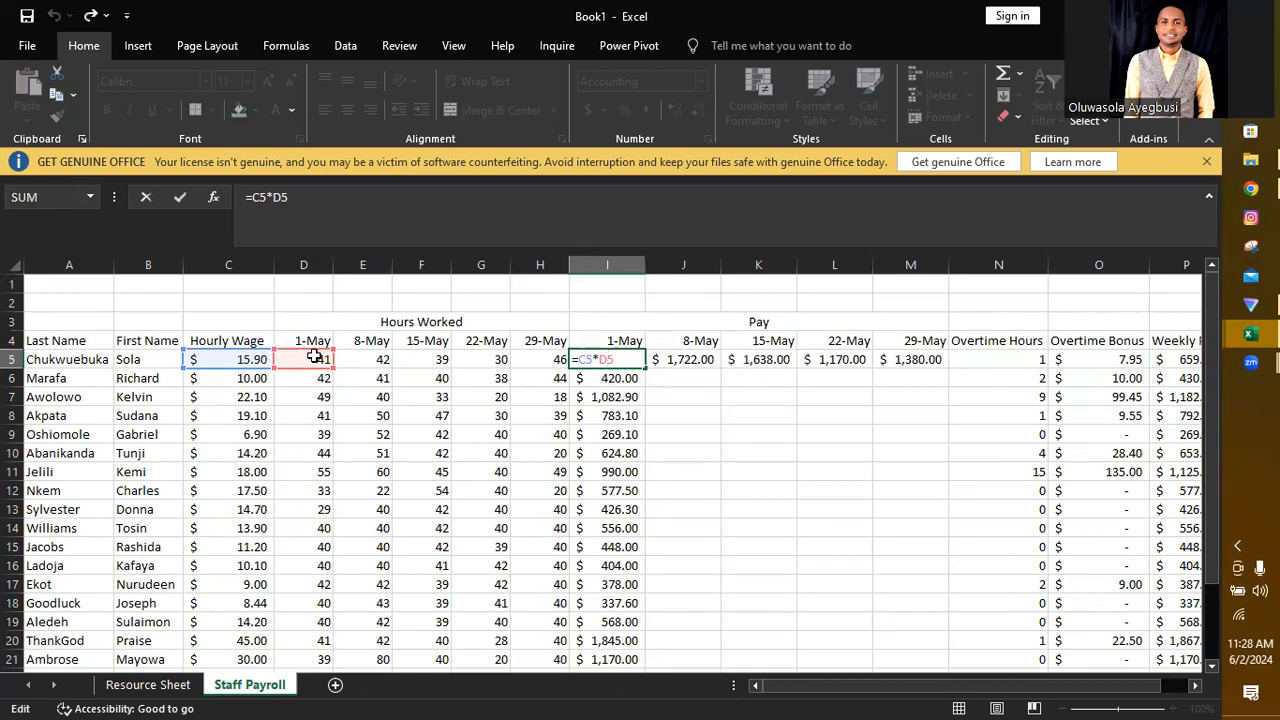
double_click(704, 359)
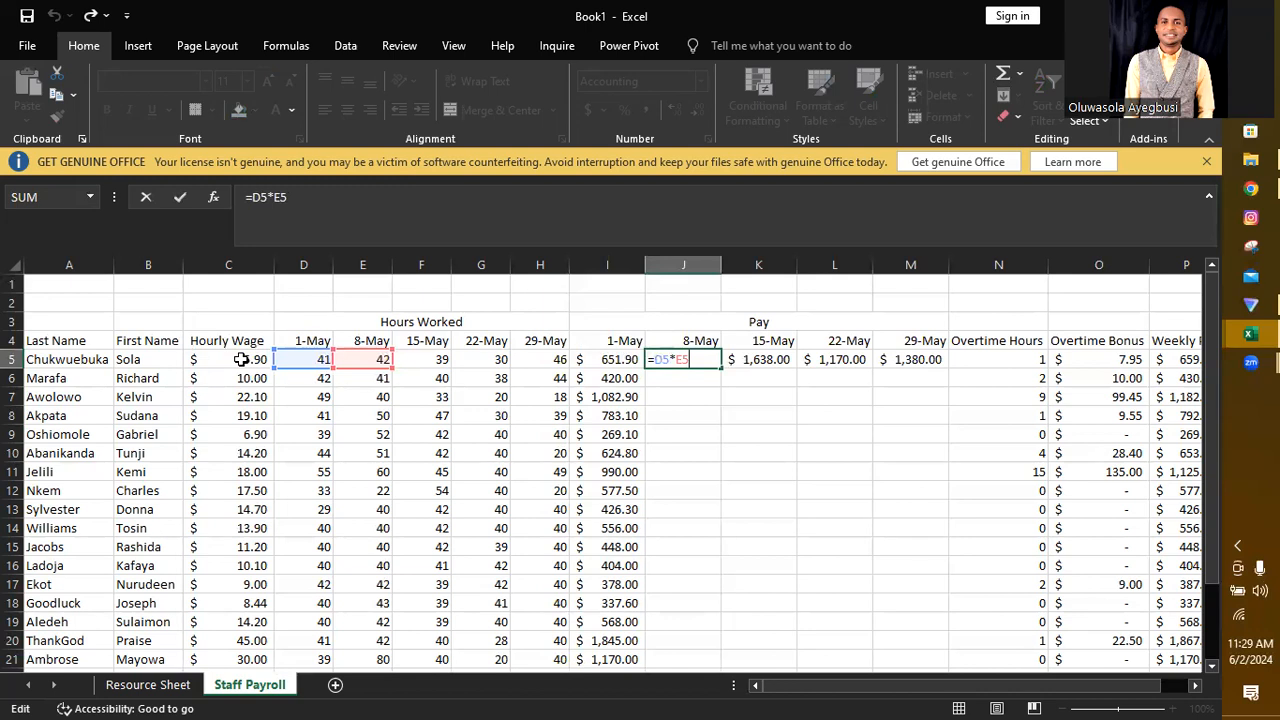
key(Return)
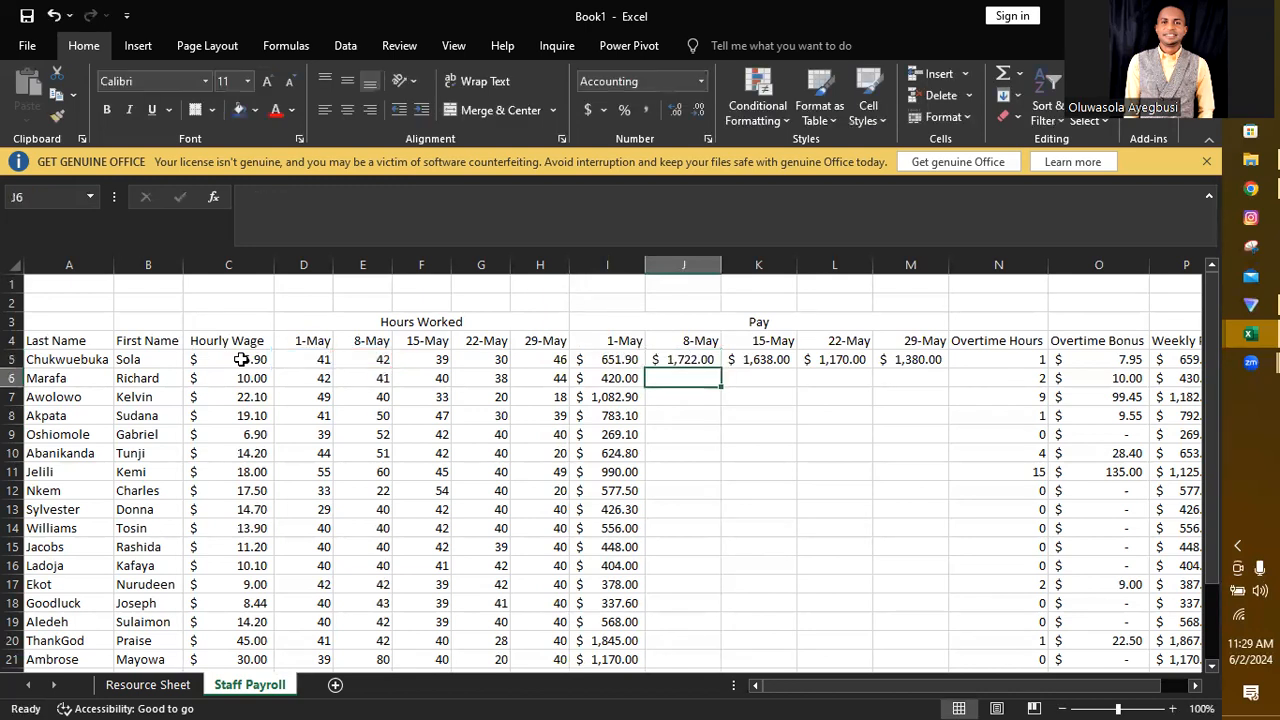
click(241, 359)
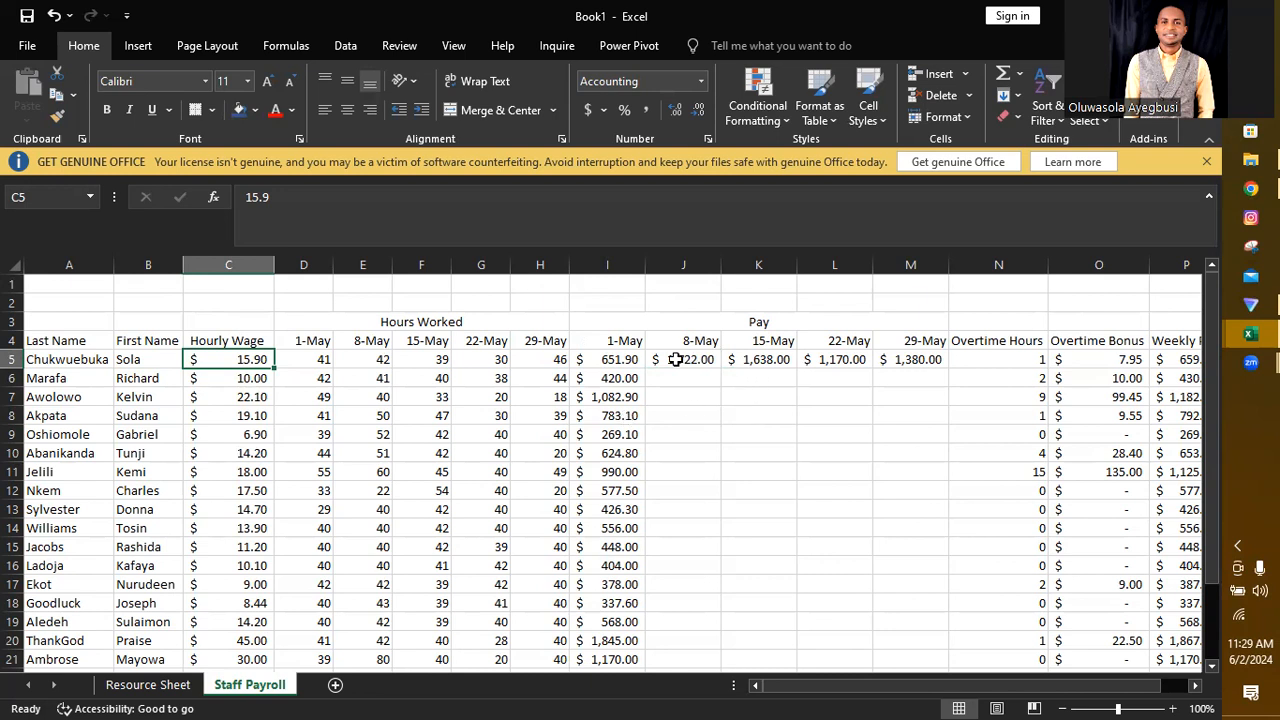
double_click(606, 359)
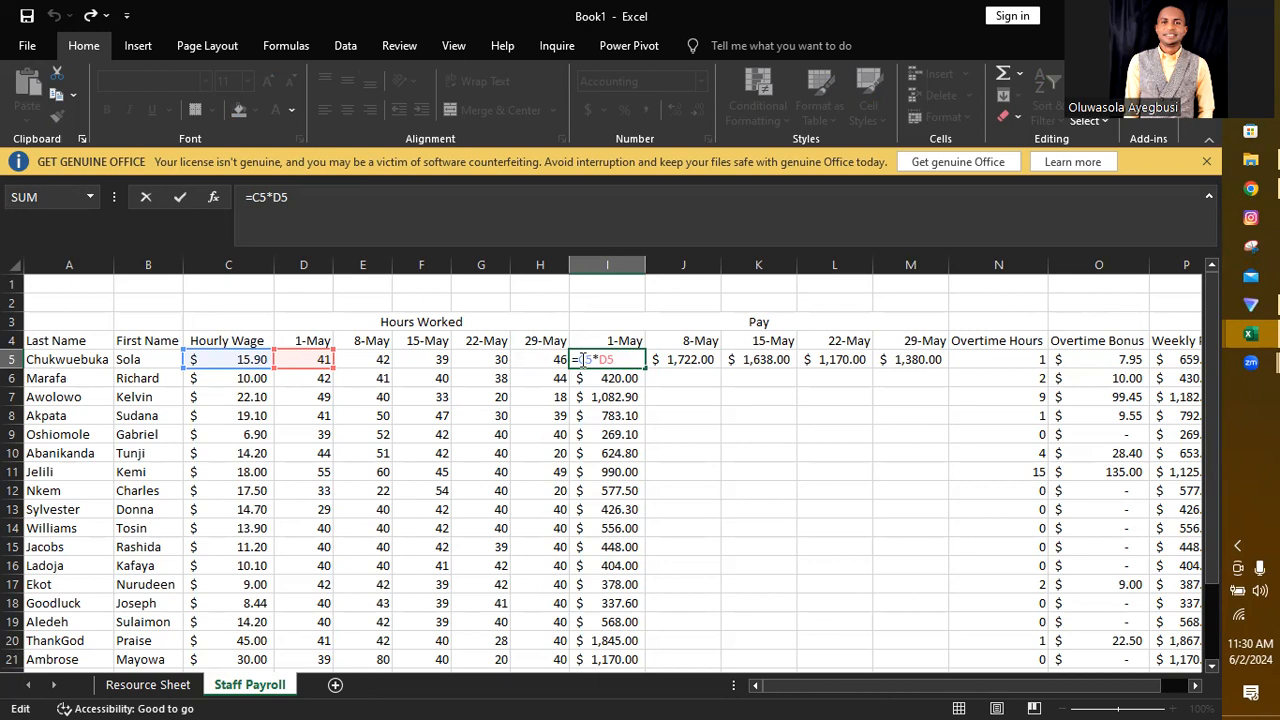
key(F4)
key(F4)
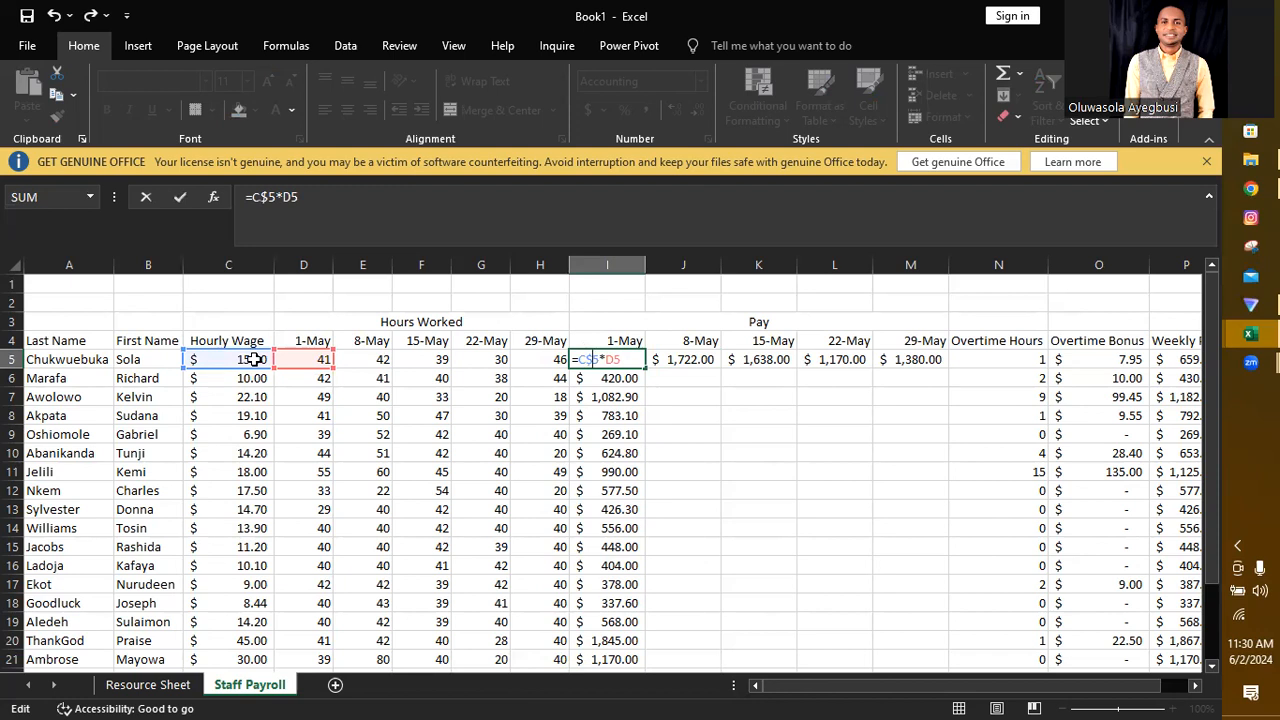
key(Return)
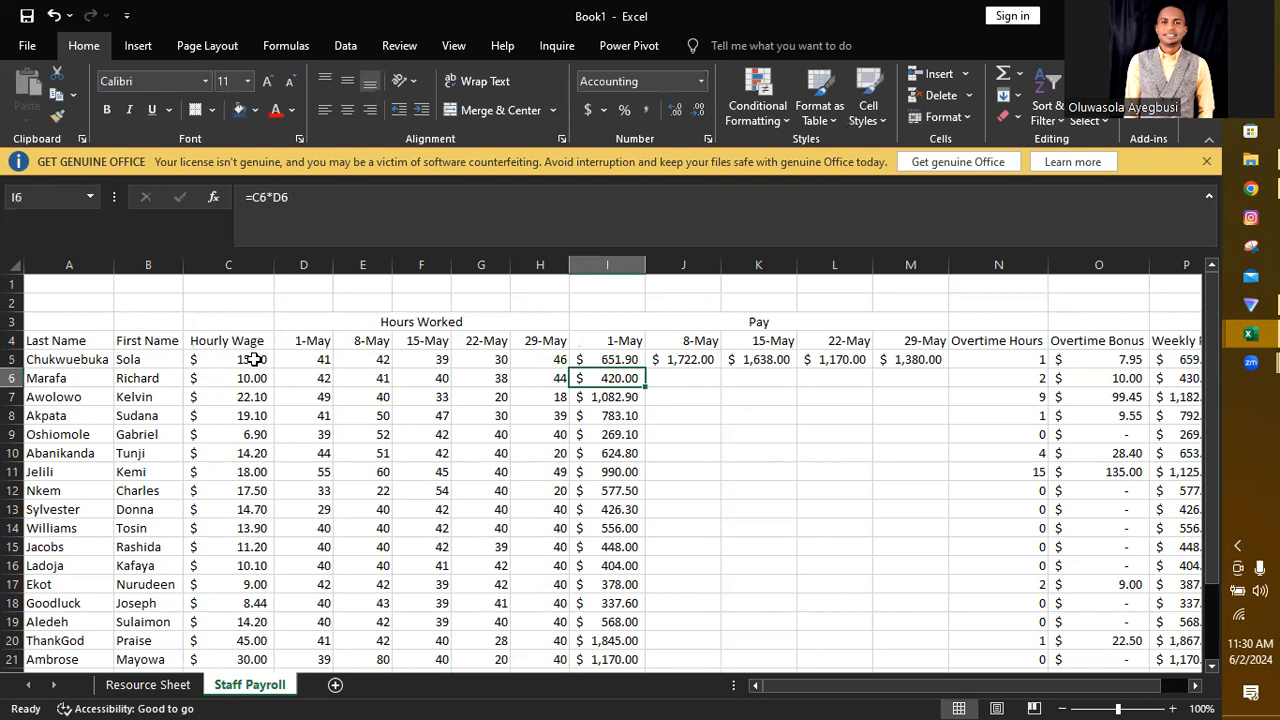
click(621, 360)
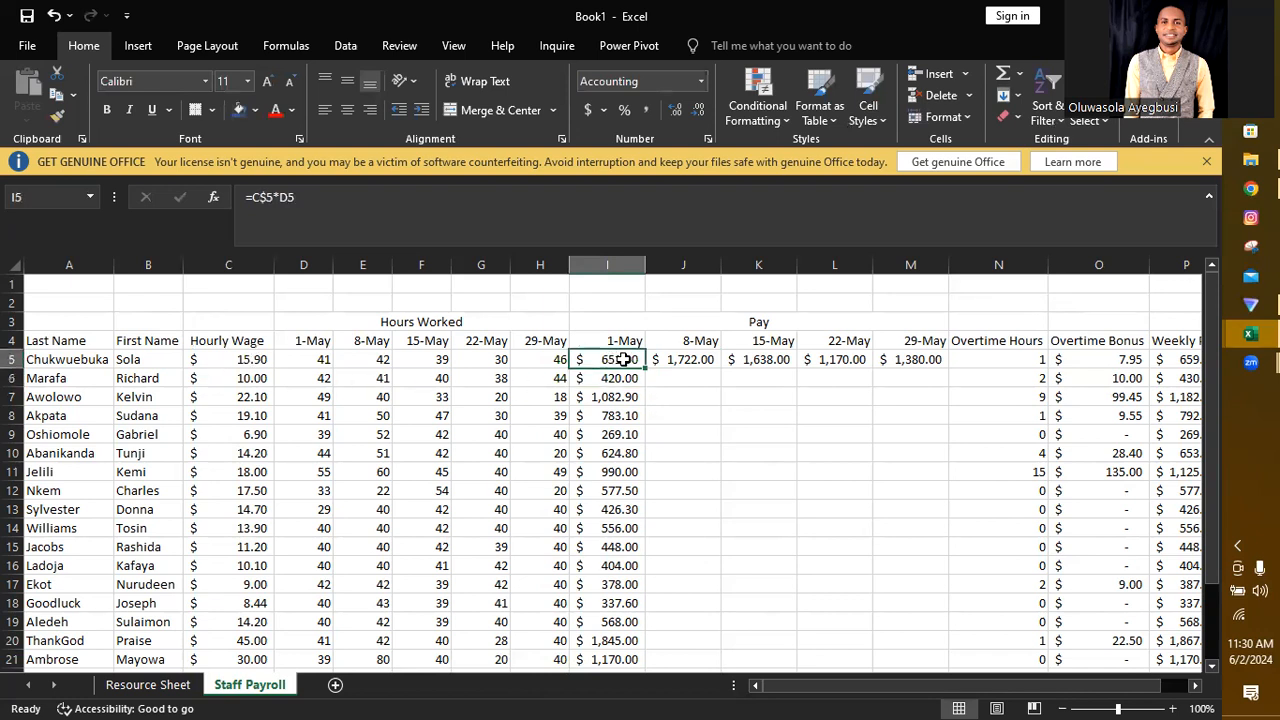
Step: Fill the pay formula from I5 across the other four May weeks to M5
drag(645, 366, 927, 360)
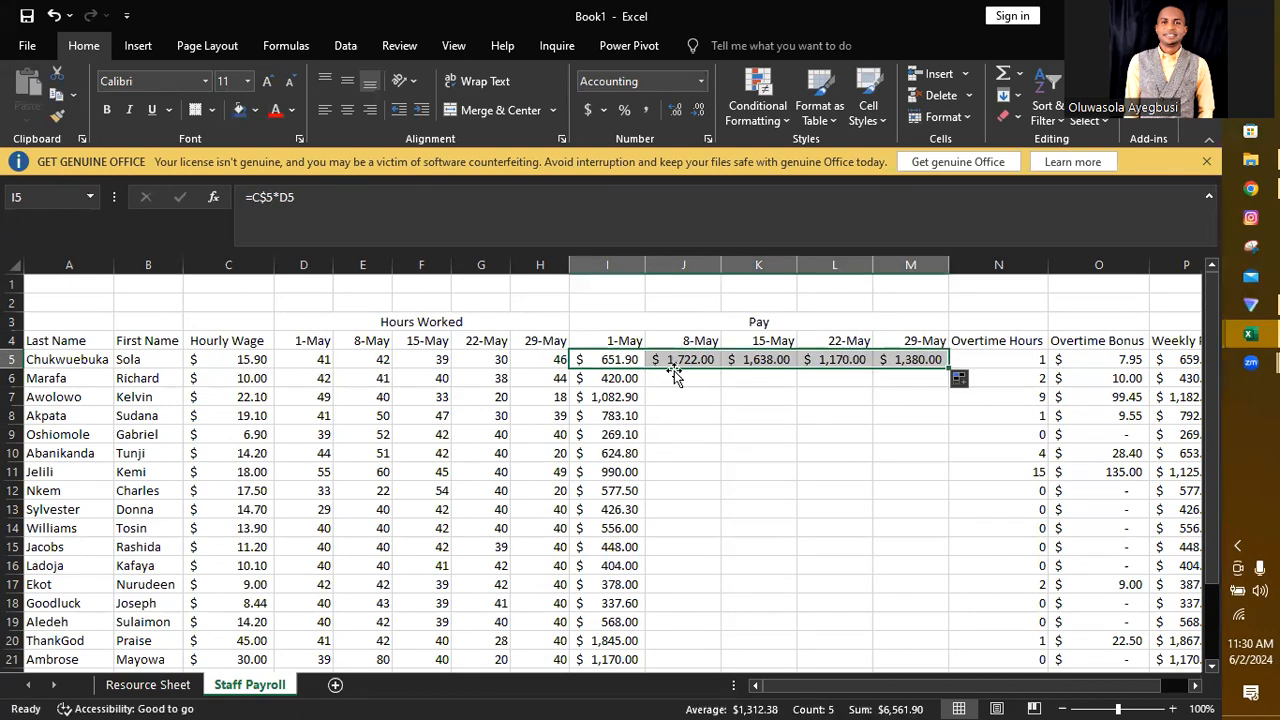
click(698, 402)
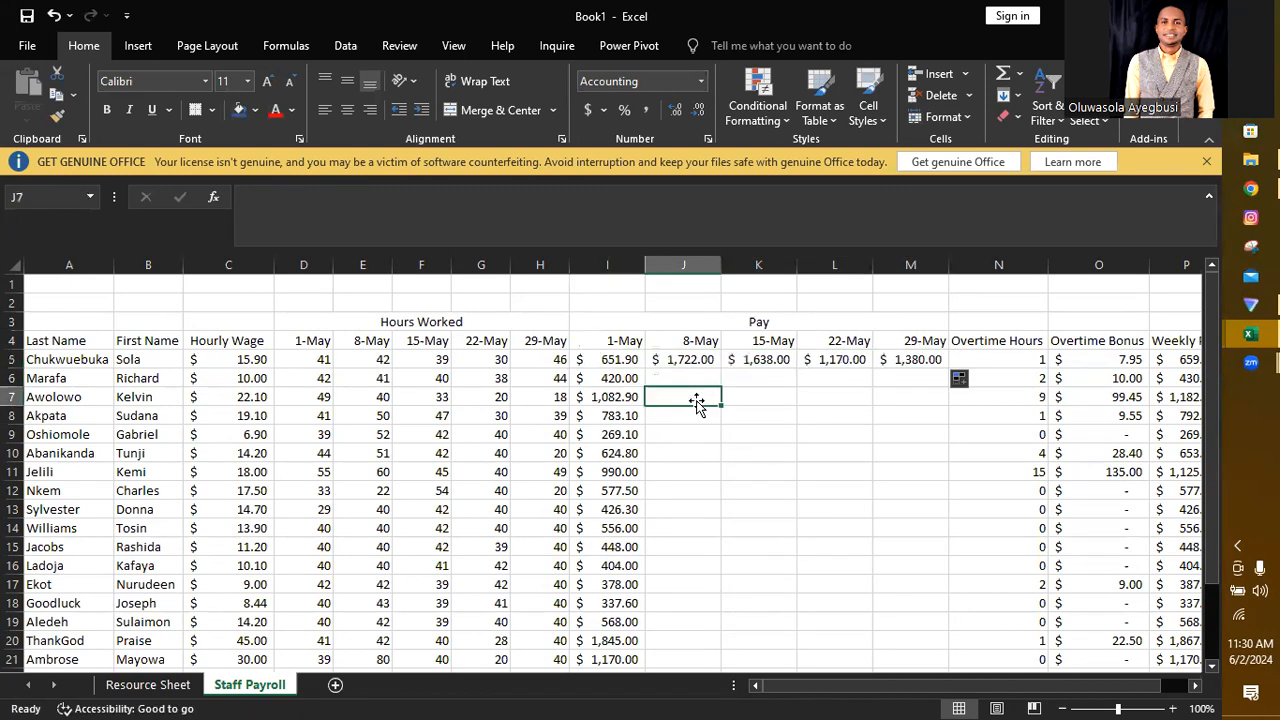
click(617, 360)
drag(647, 366, 930, 362)
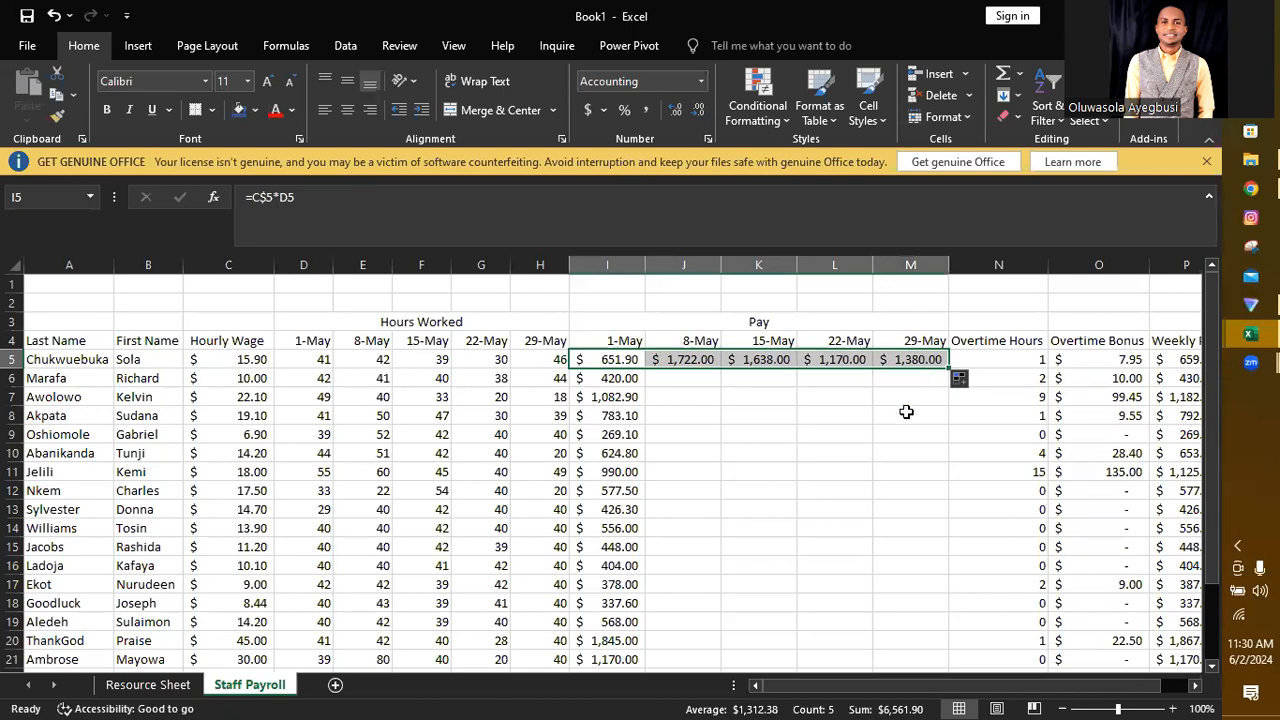
drag(891, 420, 760, 503)
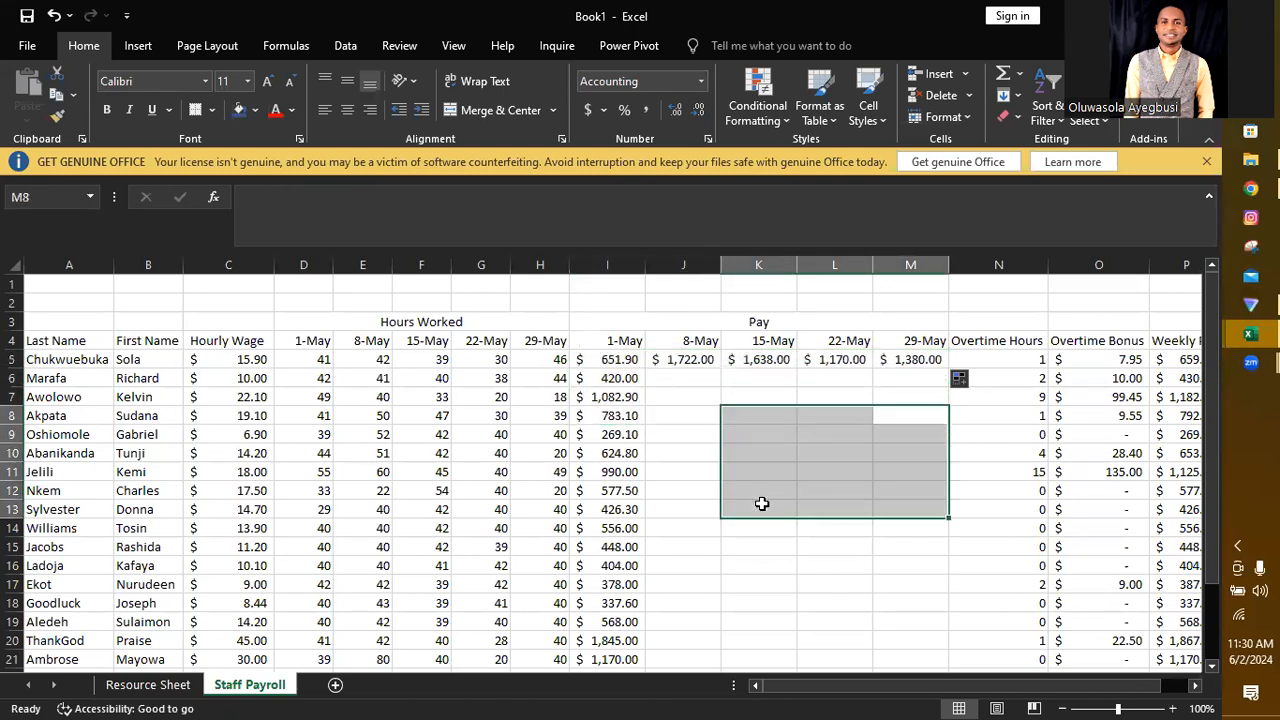
click(760, 503)
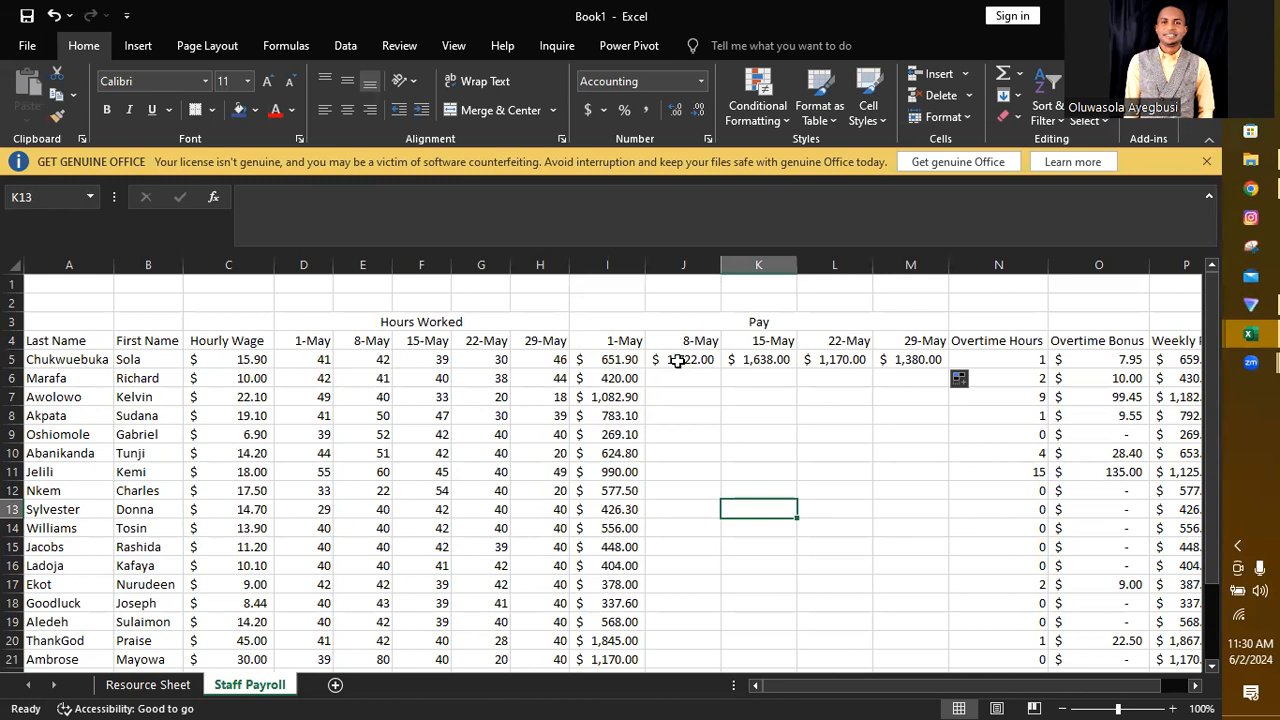
Step: Examine the cell references in the pay formulas of I5 and J5
click(625, 357)
double_click(625, 357)
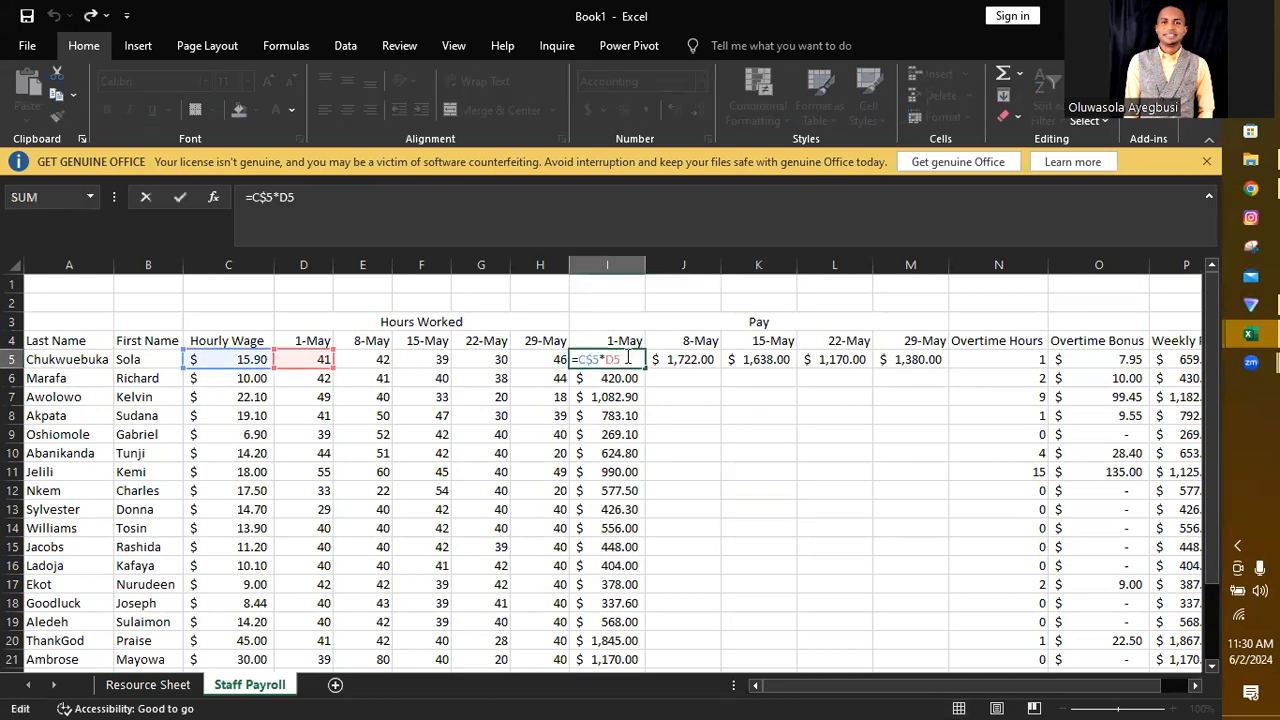
click(686, 400)
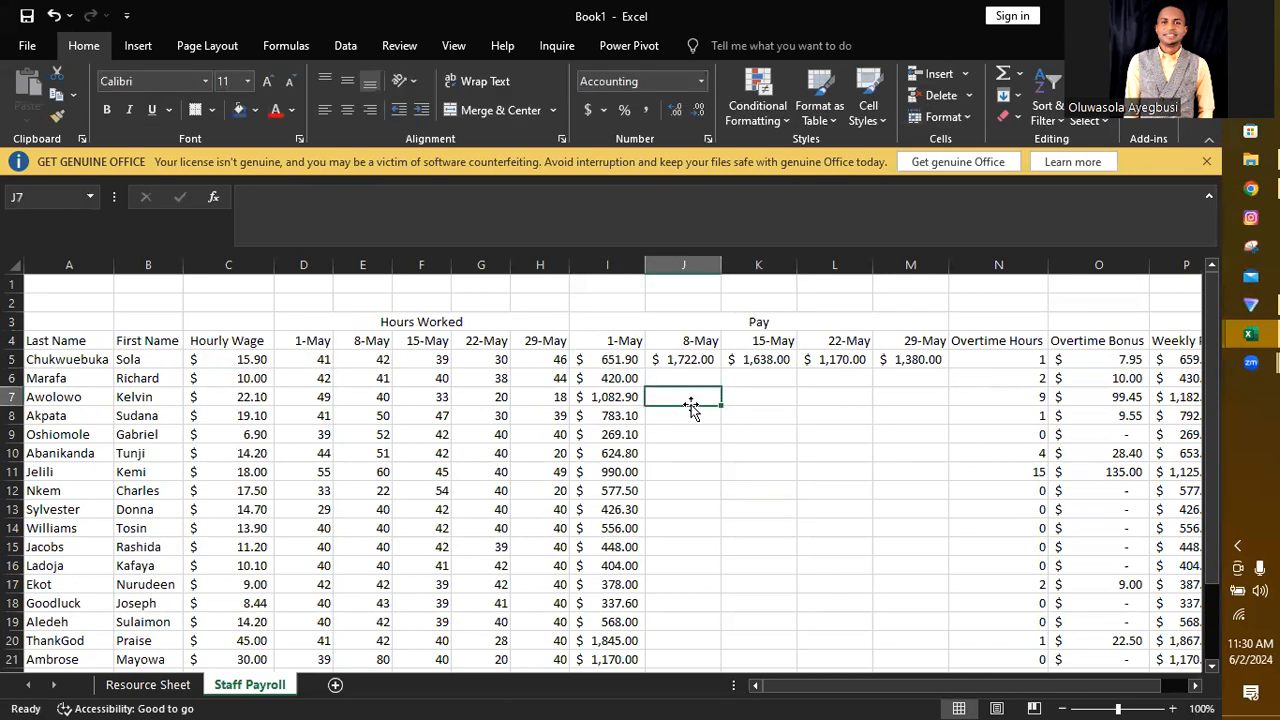
double_click(684, 360)
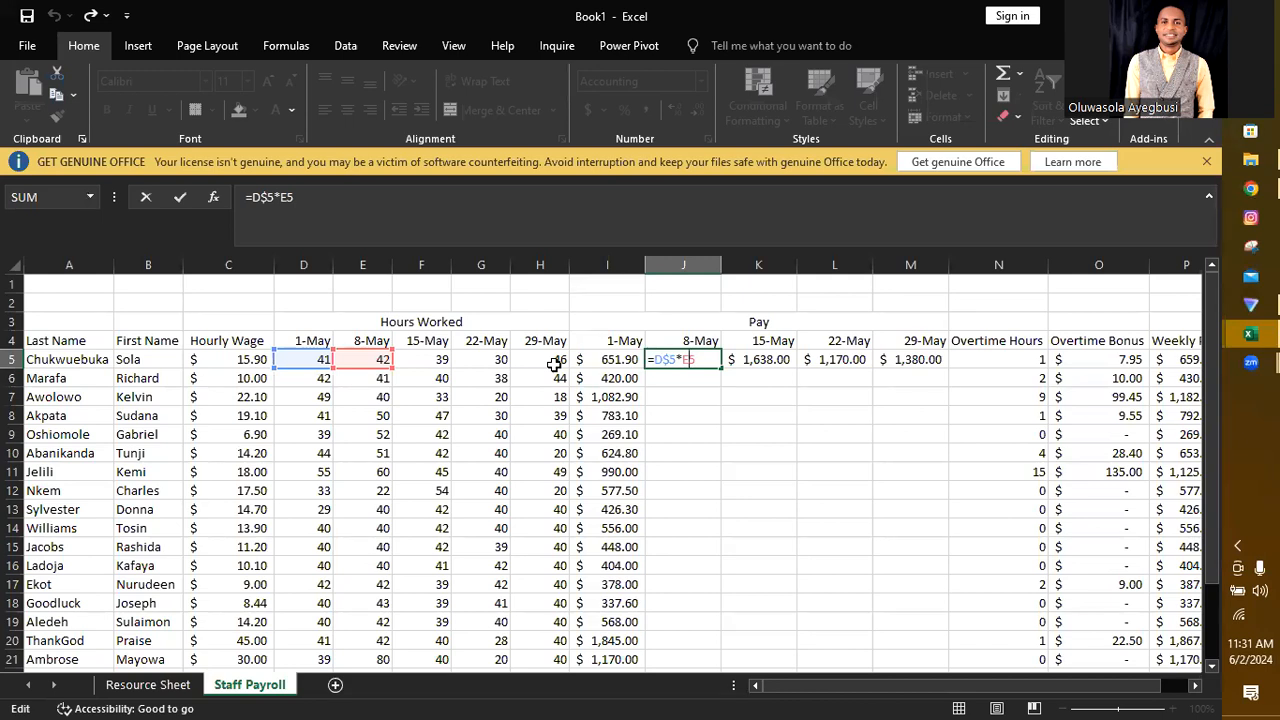
click(708, 441)
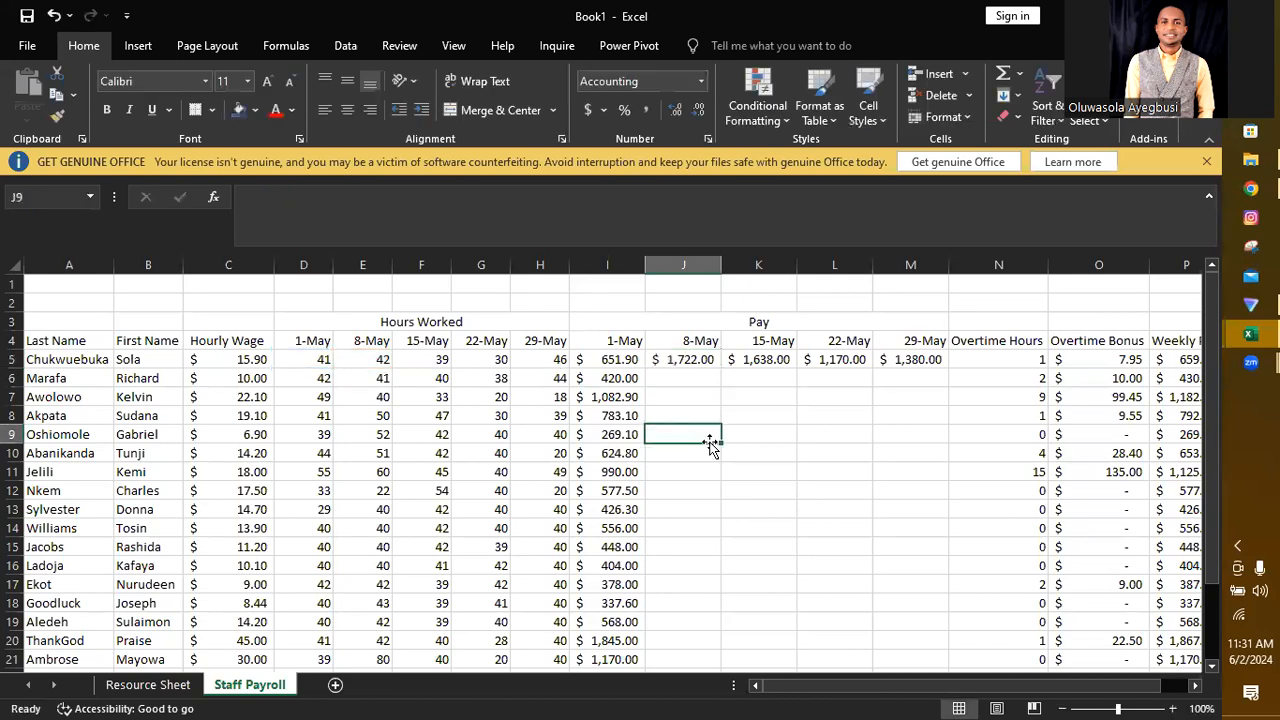
Step: Copy the I5 pay formula across to M5 and down through row 21 for all employees
click(621, 359)
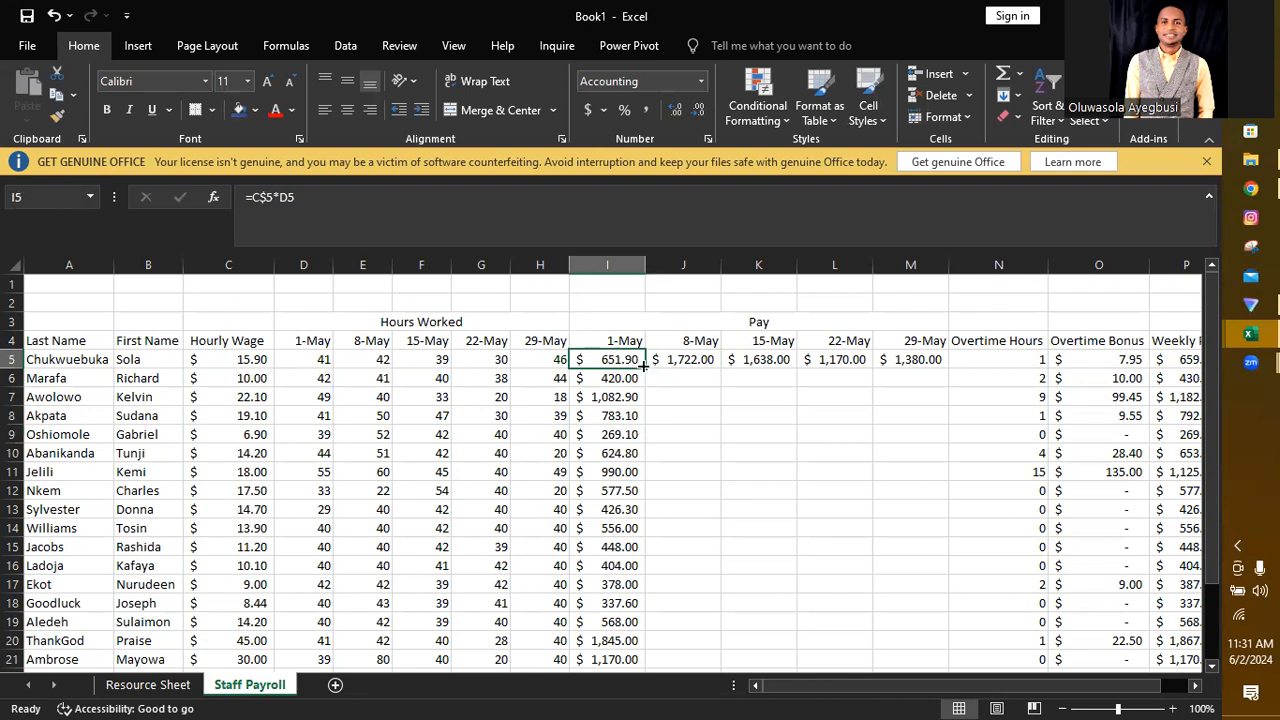
drag(644, 366, 934, 360)
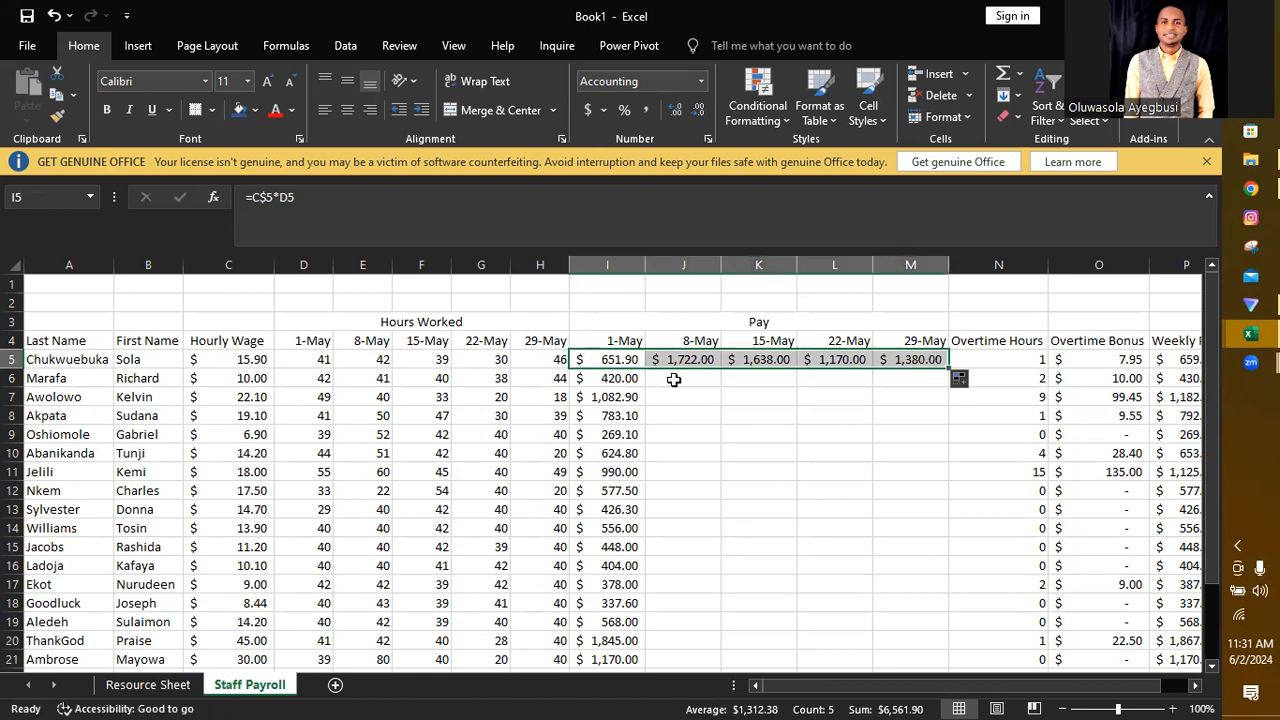
drag(948, 368, 922, 598)
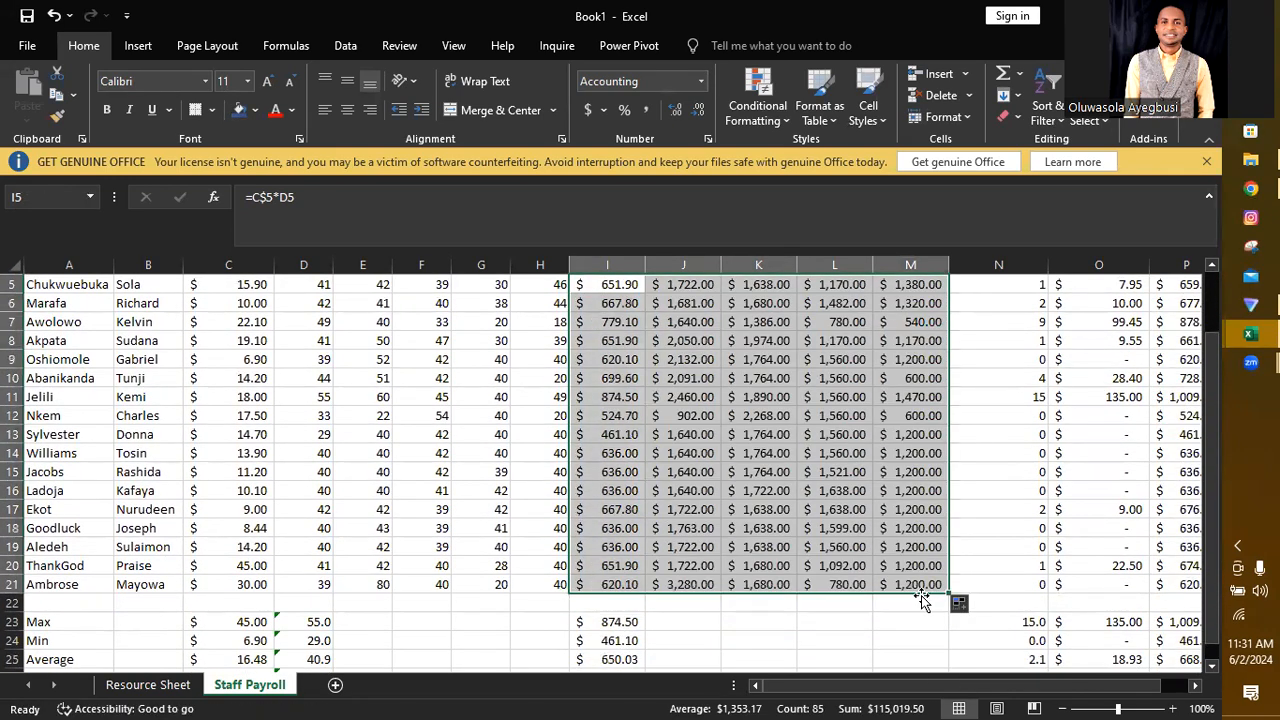
Step: Check the references in K17's pay formula, and change the formula in I5 to =$C5*D5
double_click(761, 509)
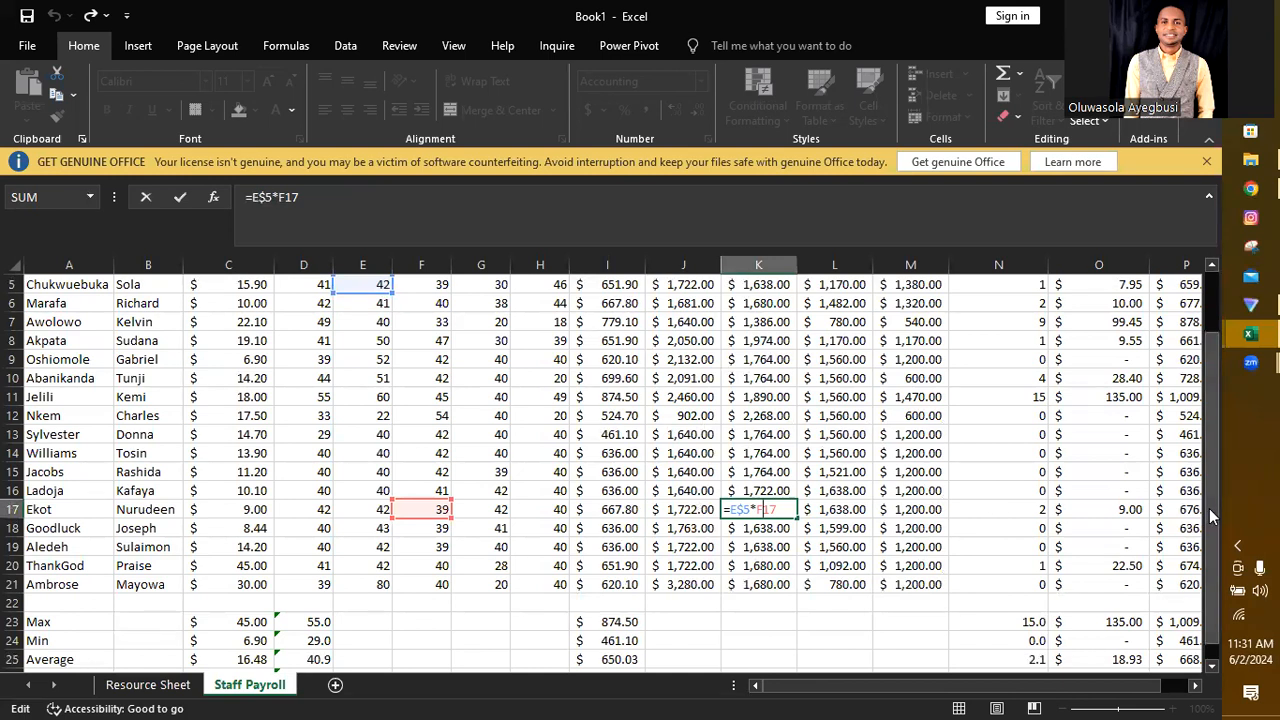
scroll(1200, 507, up, 2)
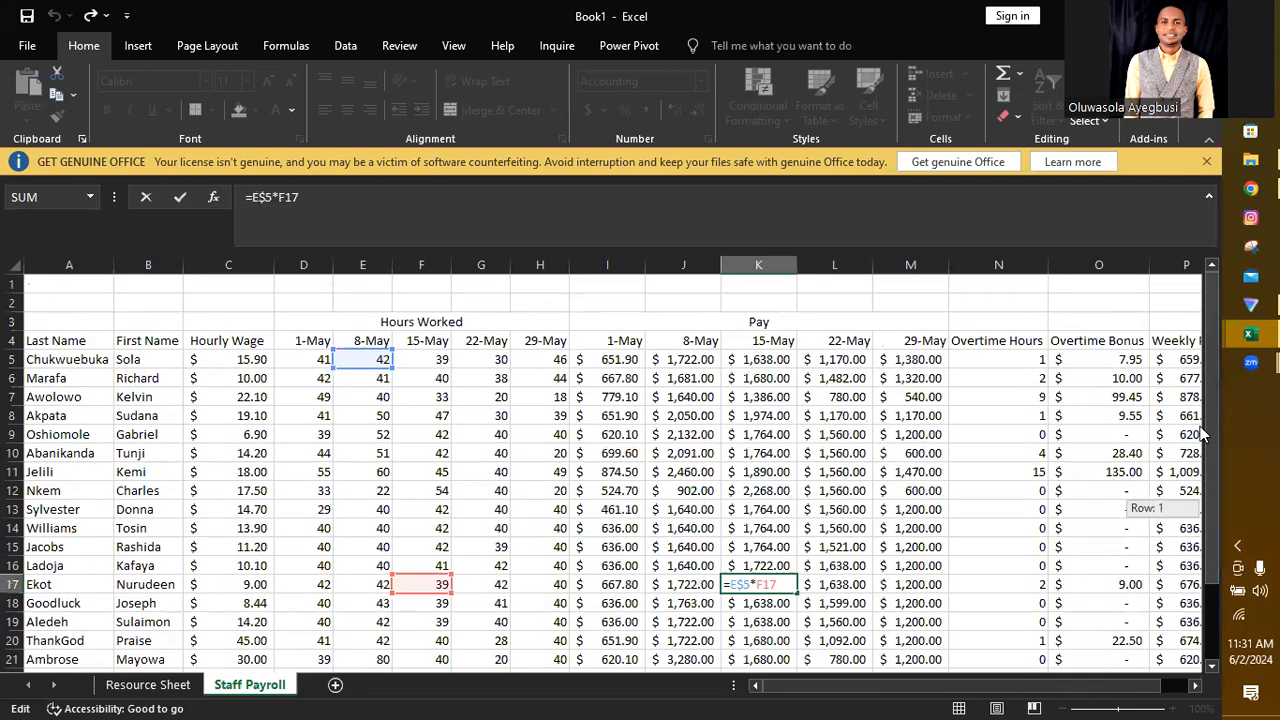
double_click(617, 360)
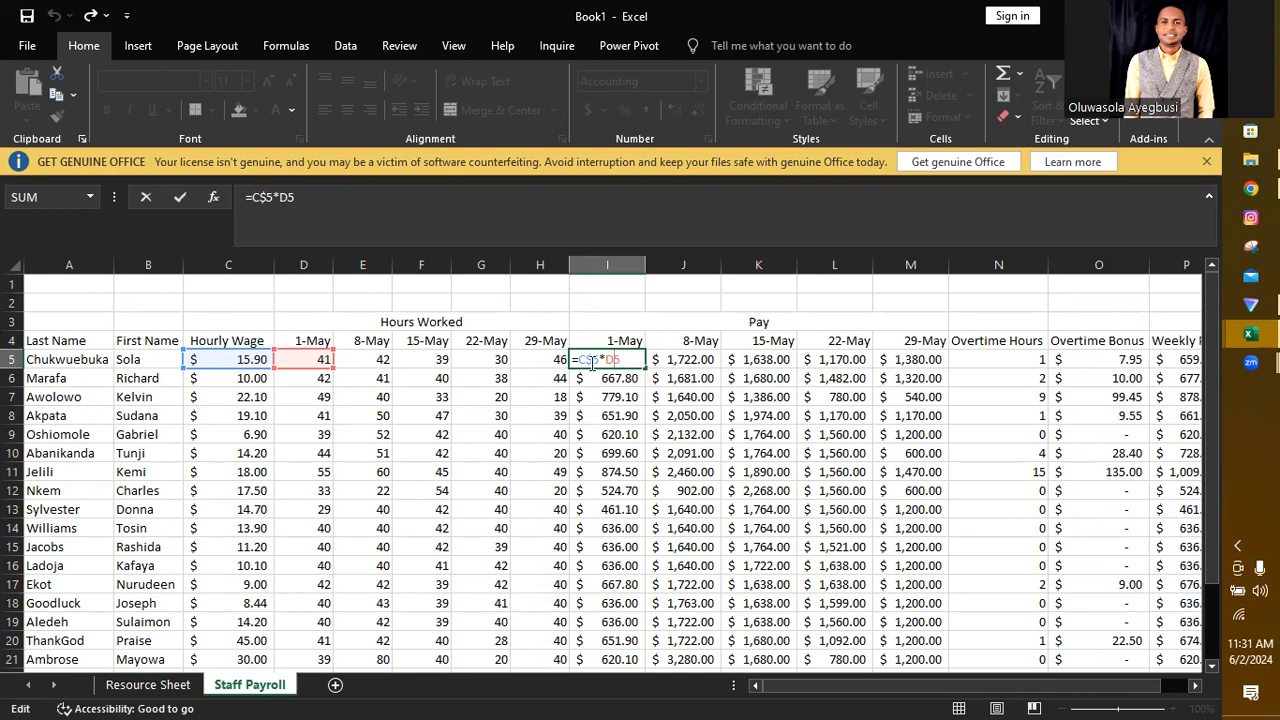
key(BackSpace)
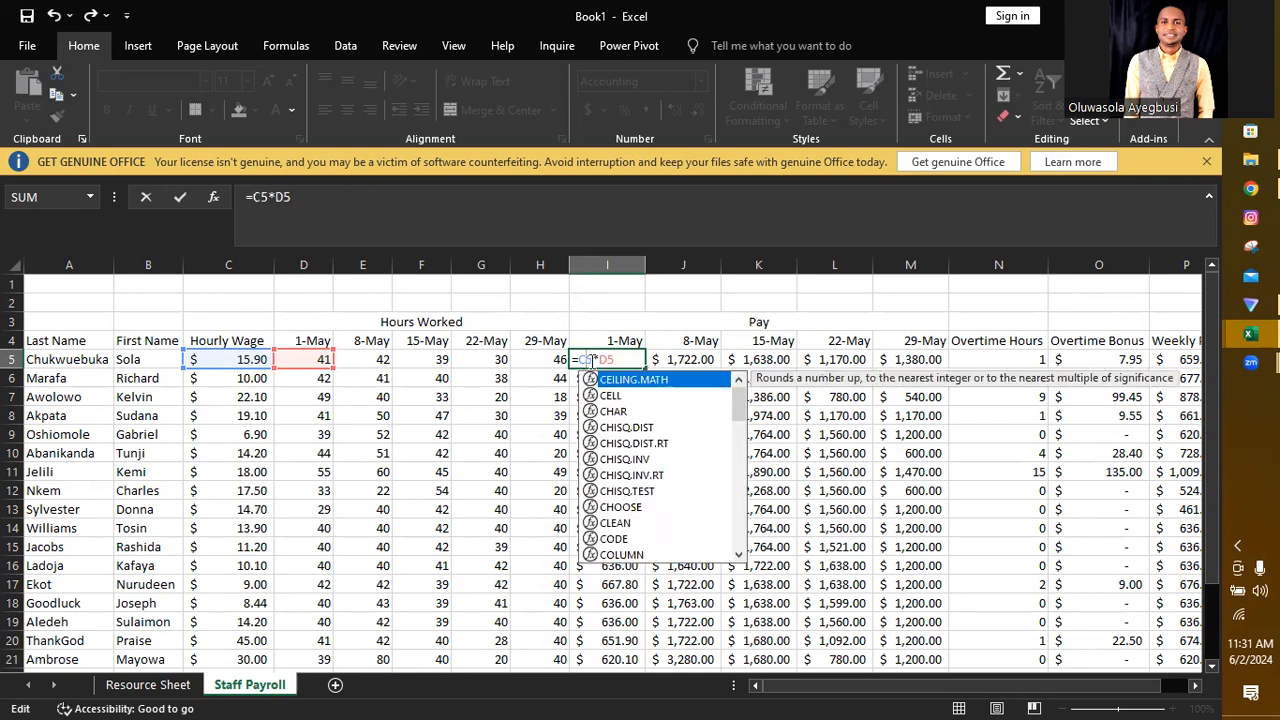
click(592, 360)
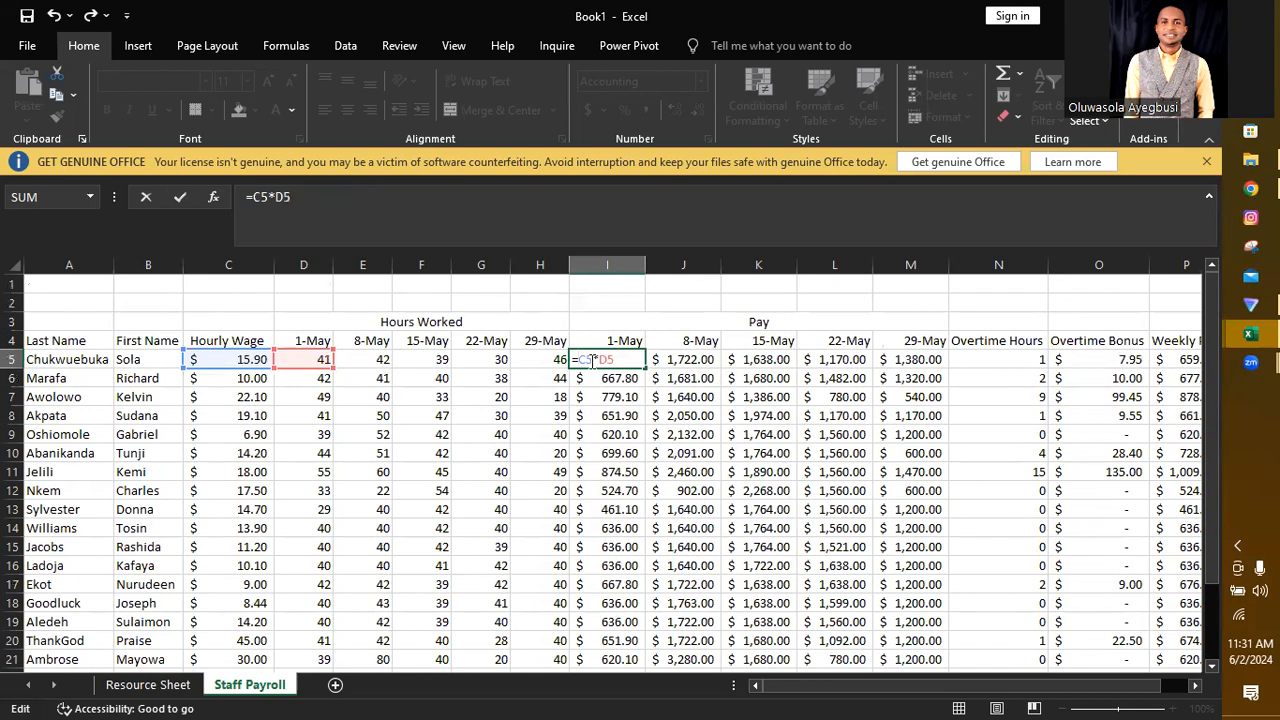
text($)
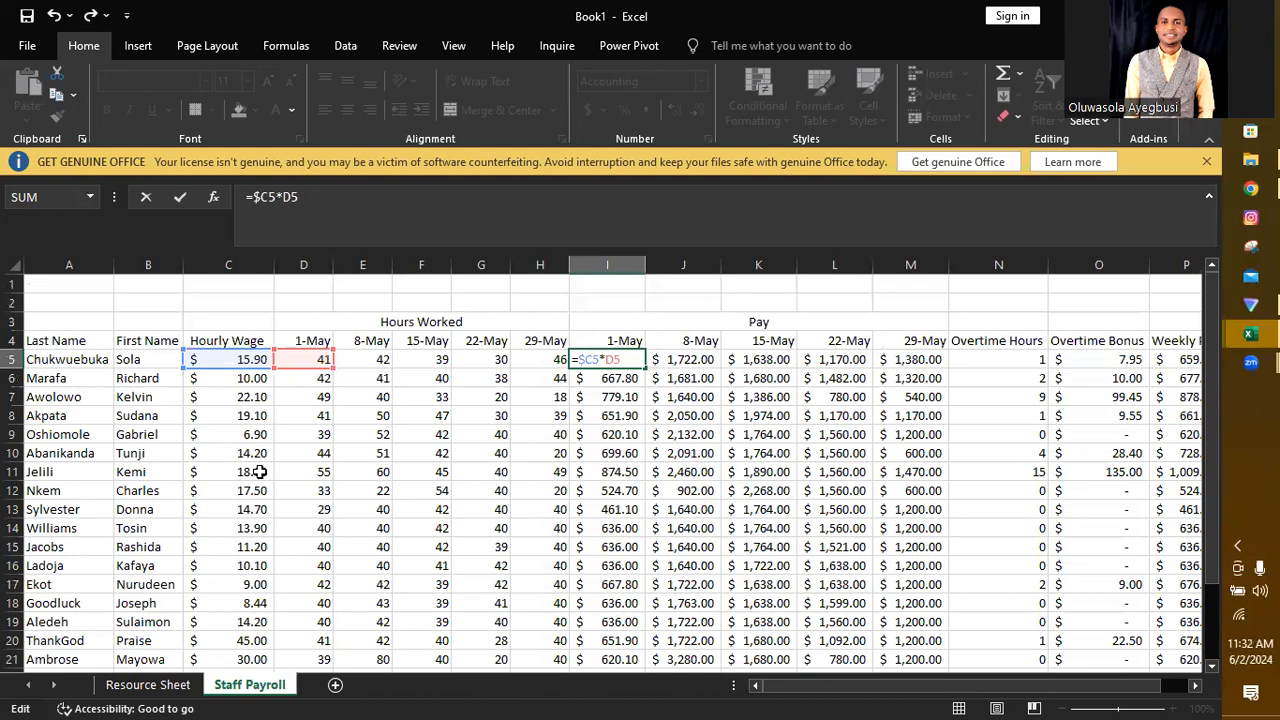
Step: Confirm the =$C5*D5 pay formula in I5 and fill it across to M5 and down through row 21
key(Return)
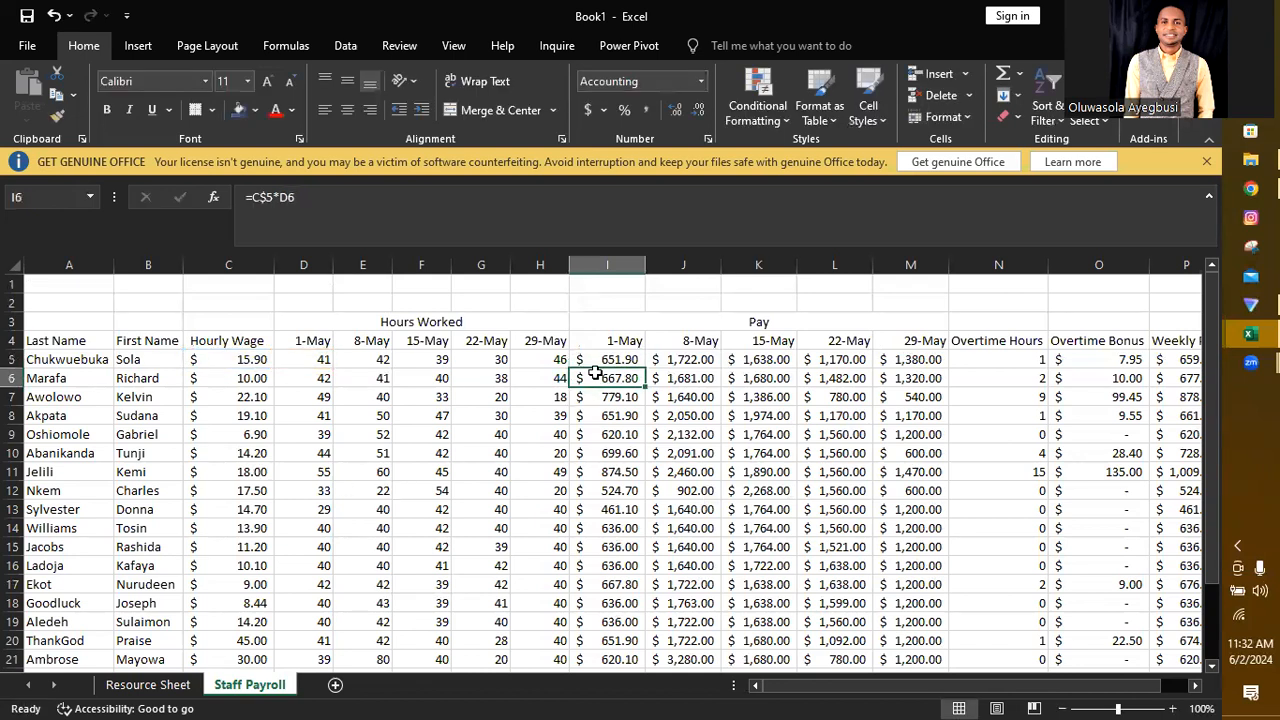
click(618, 358)
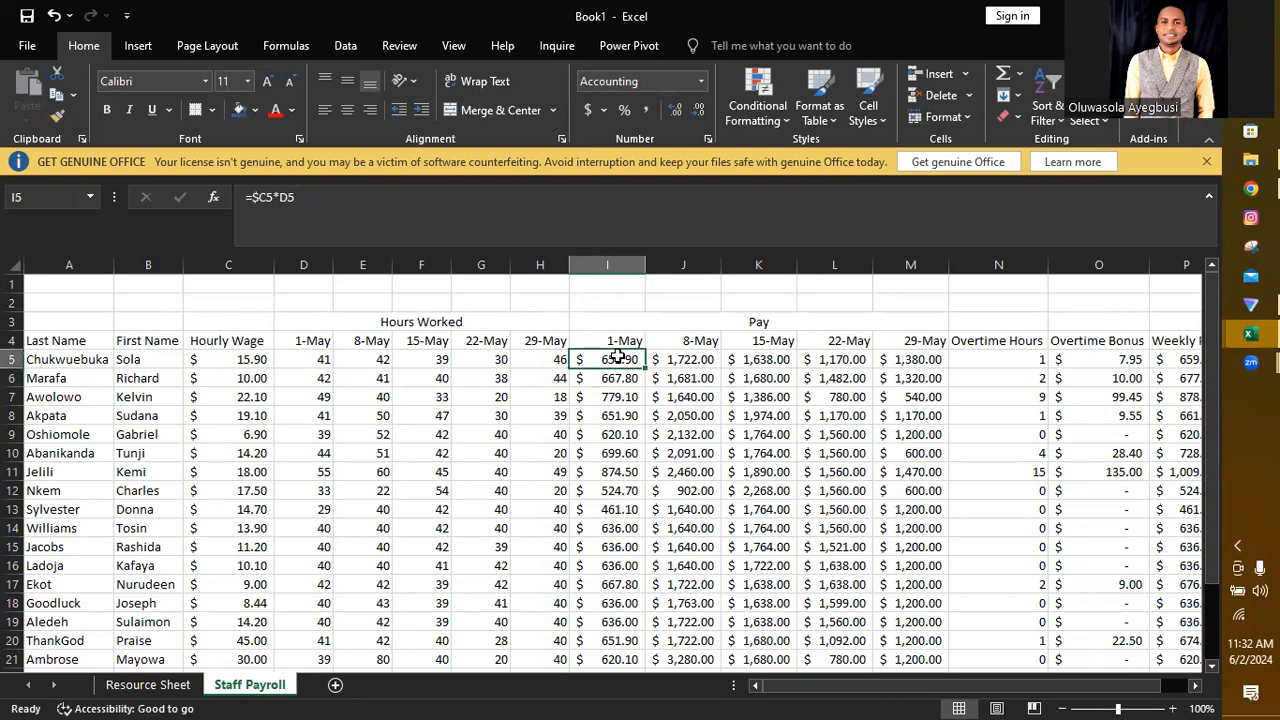
drag(643, 366, 911, 359)
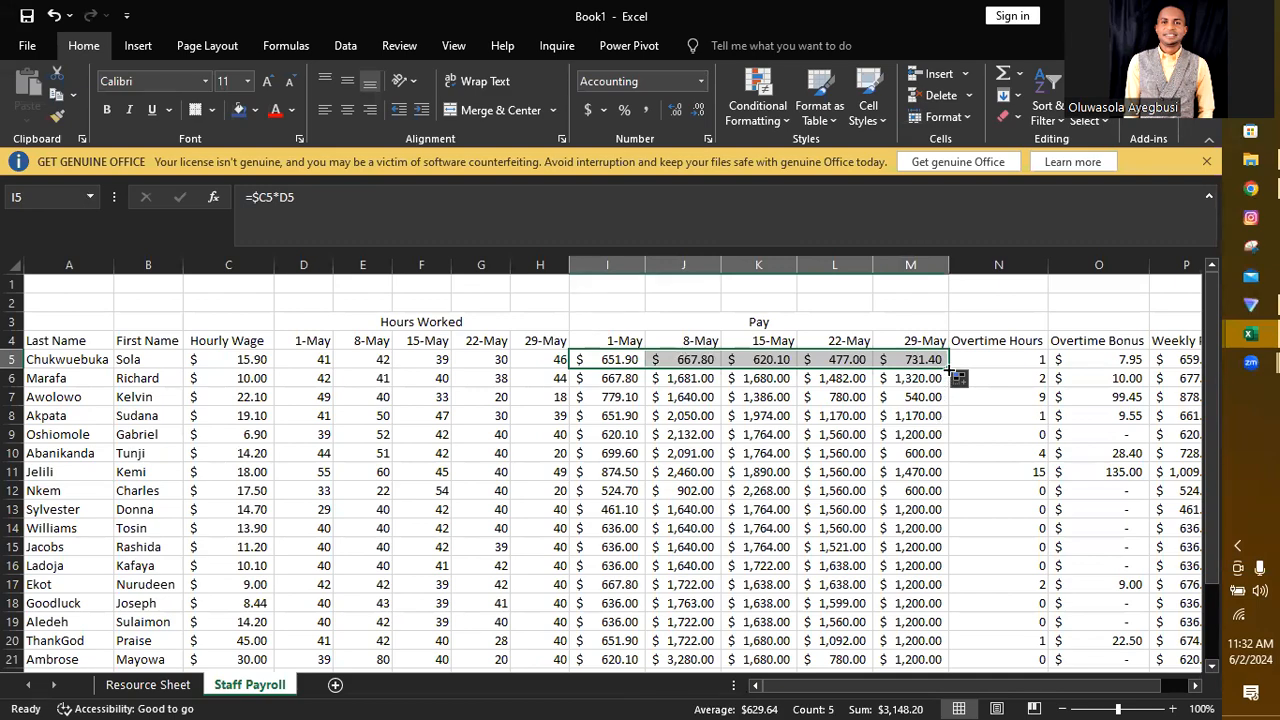
drag(948, 369, 905, 547)
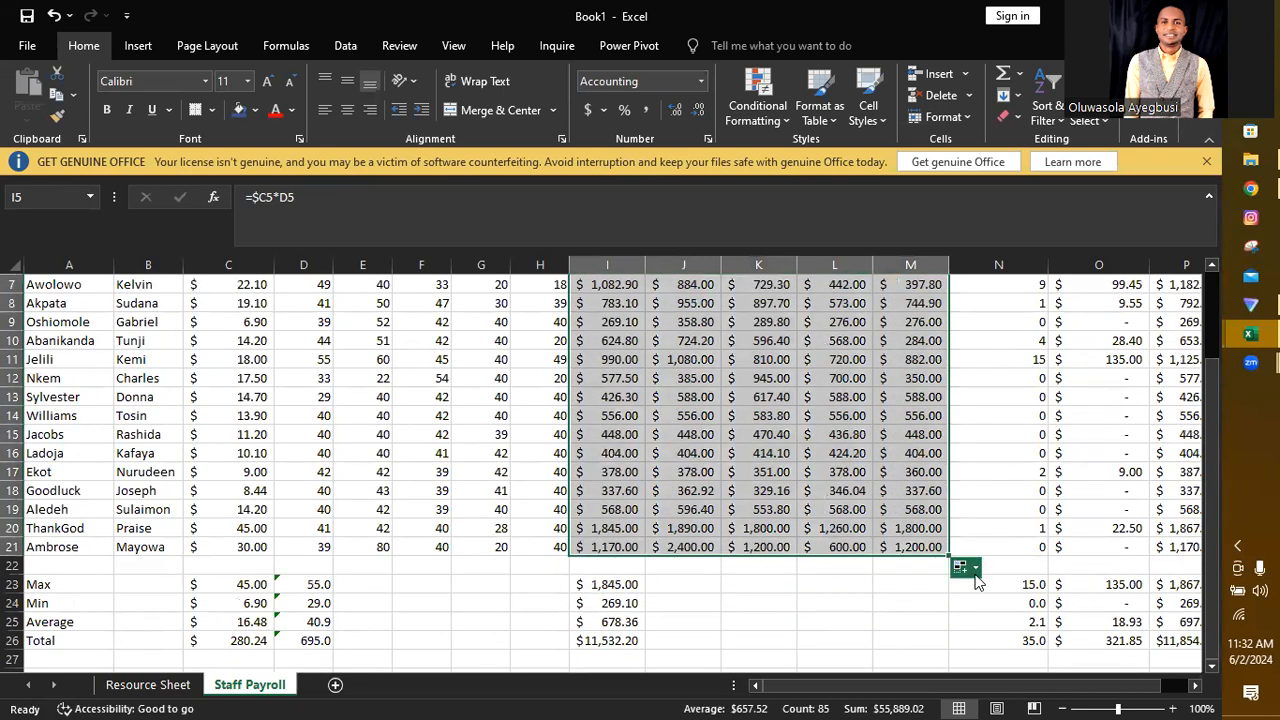
Step: Examine the hourly wage and hours references in the pay formulas of L19 and I20
double_click(840, 509)
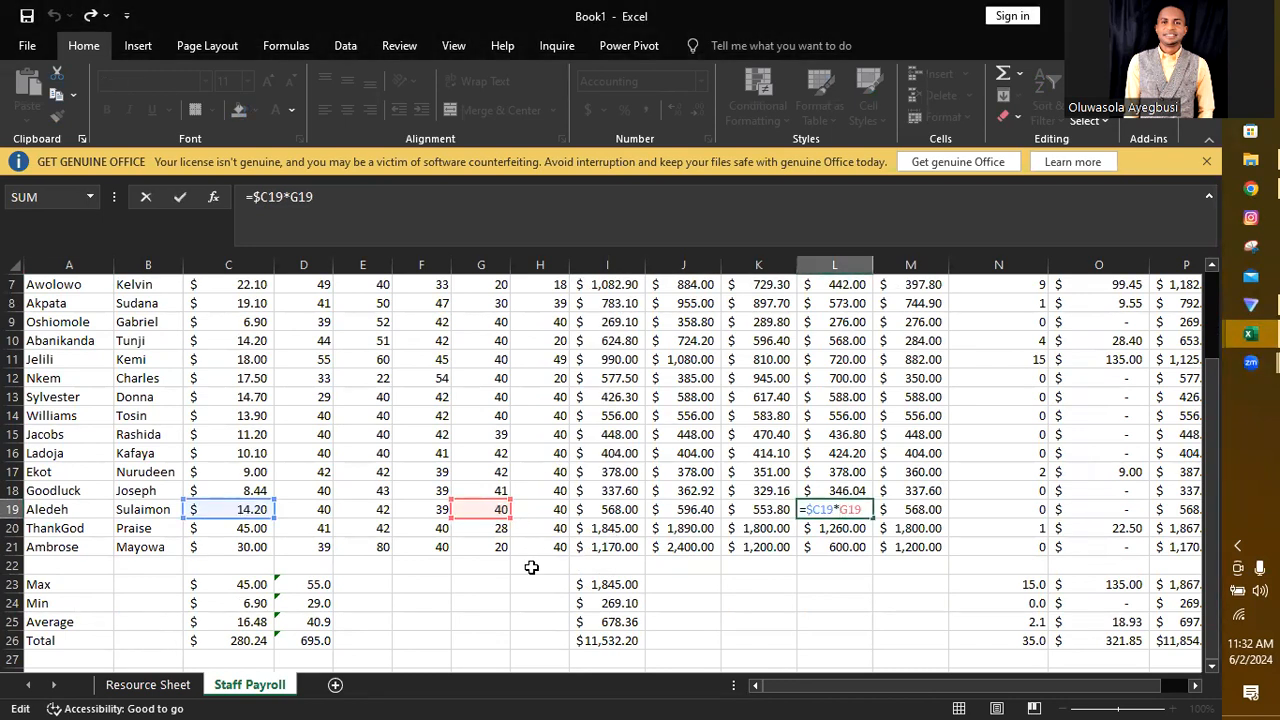
click(681, 528)
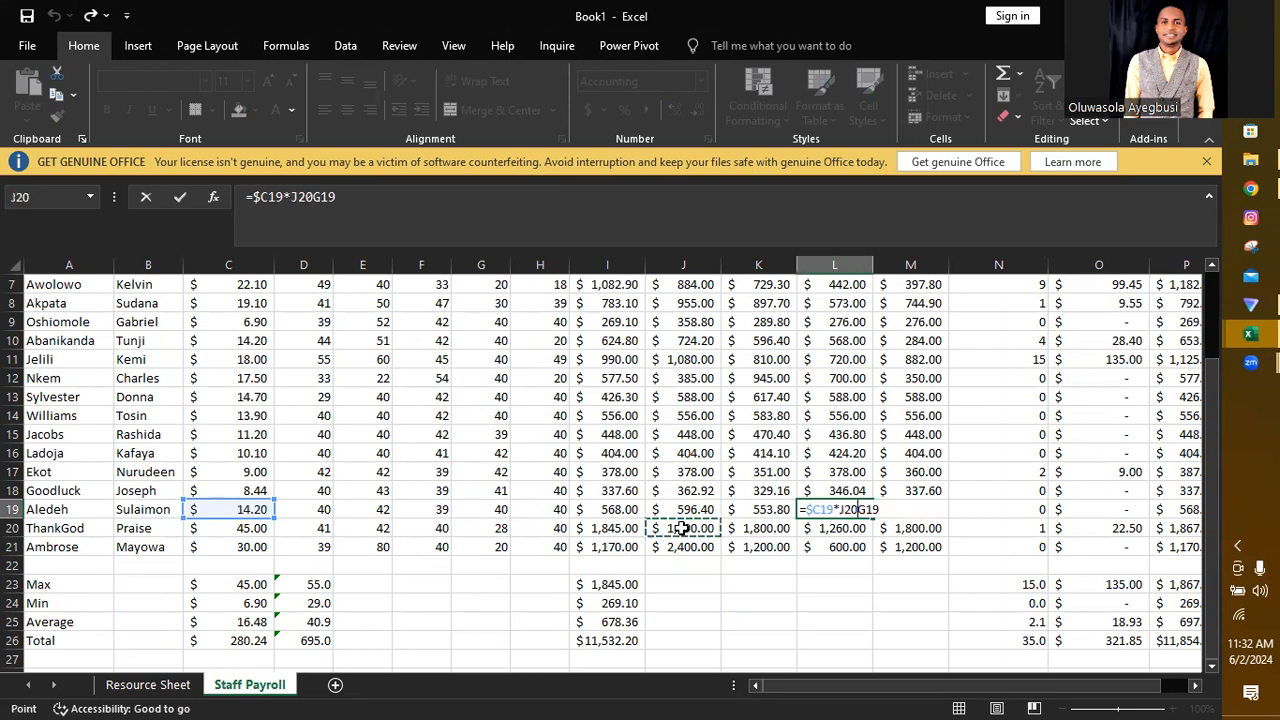
key(BackSpace)
key(BackSpace)
key(BackSpace)
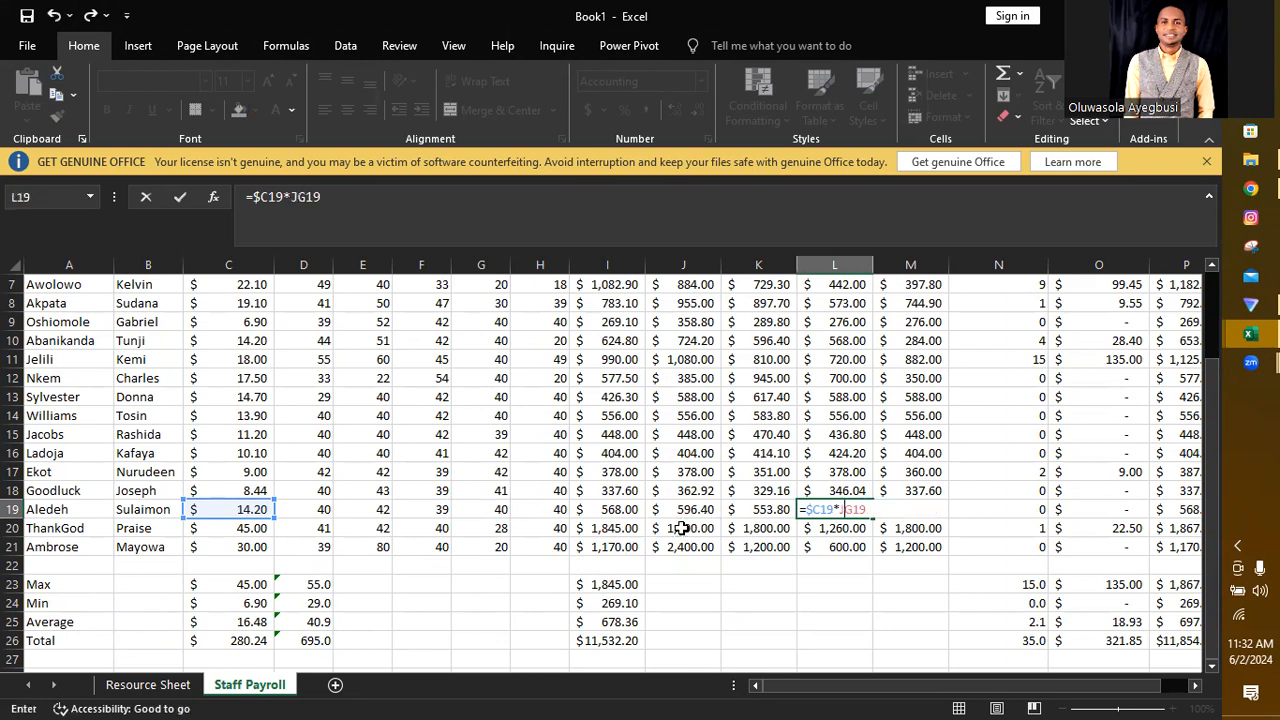
key(Return)
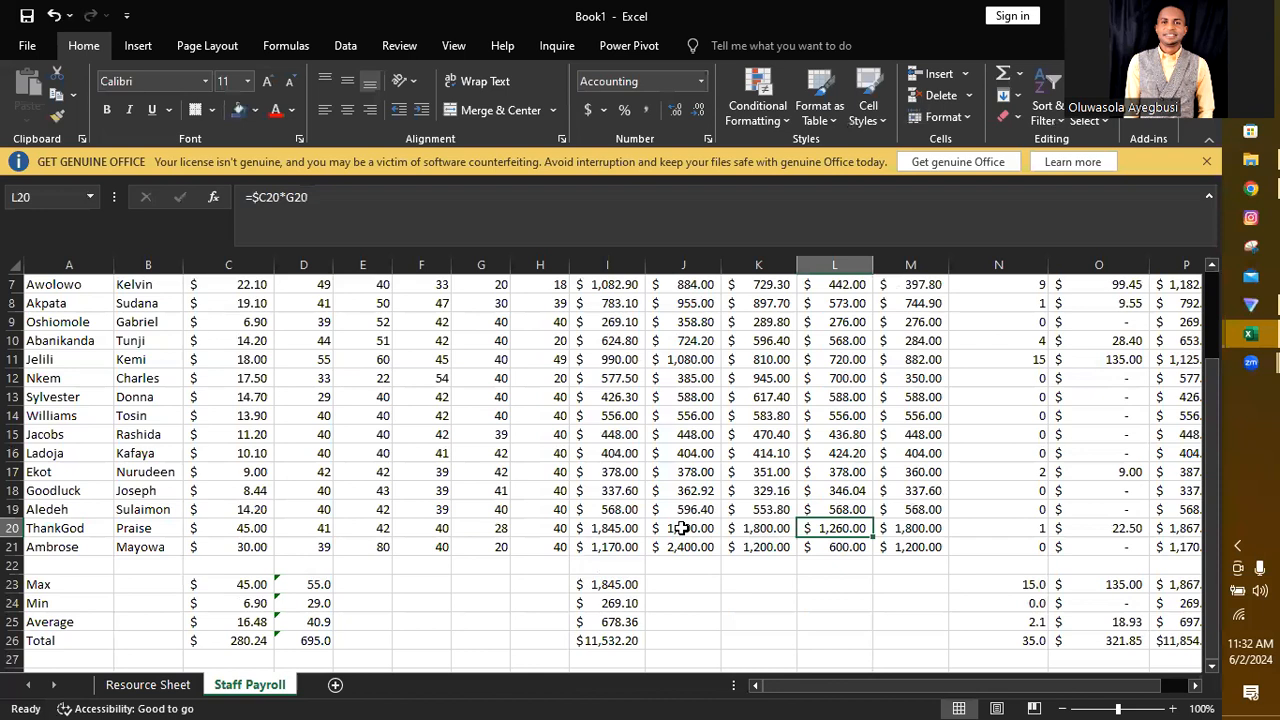
double_click(610, 528)
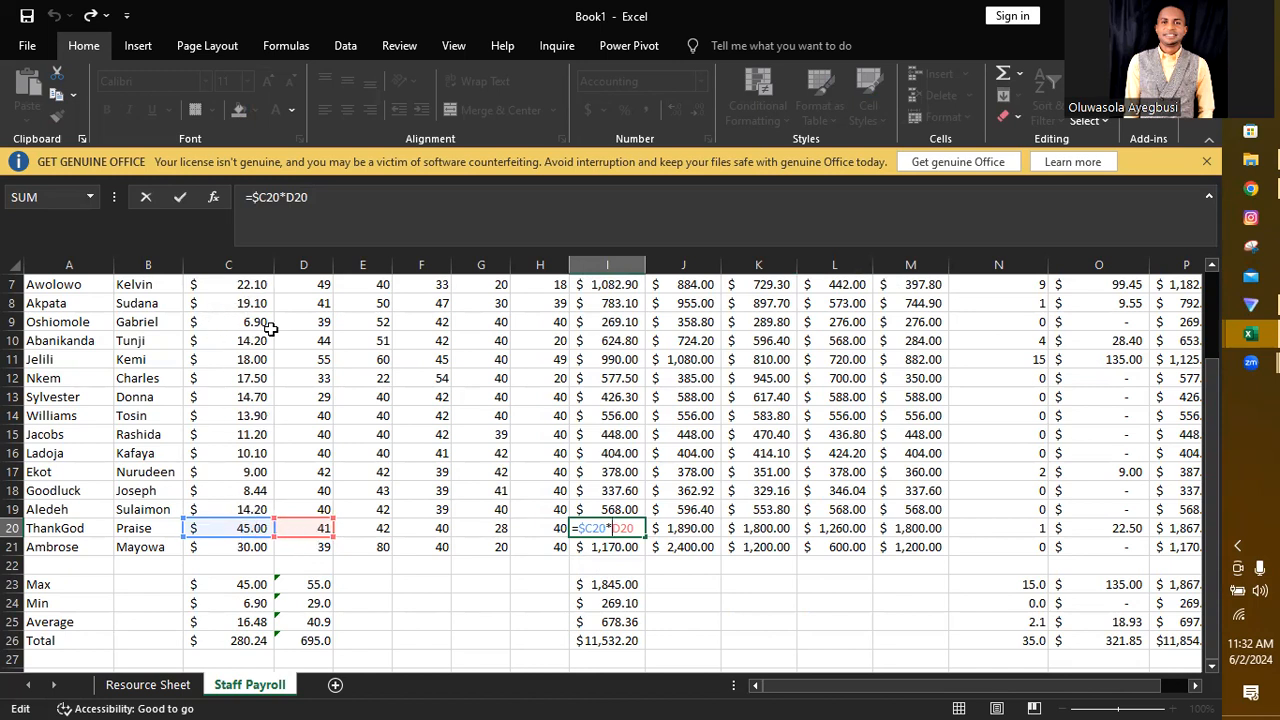
key(Return)
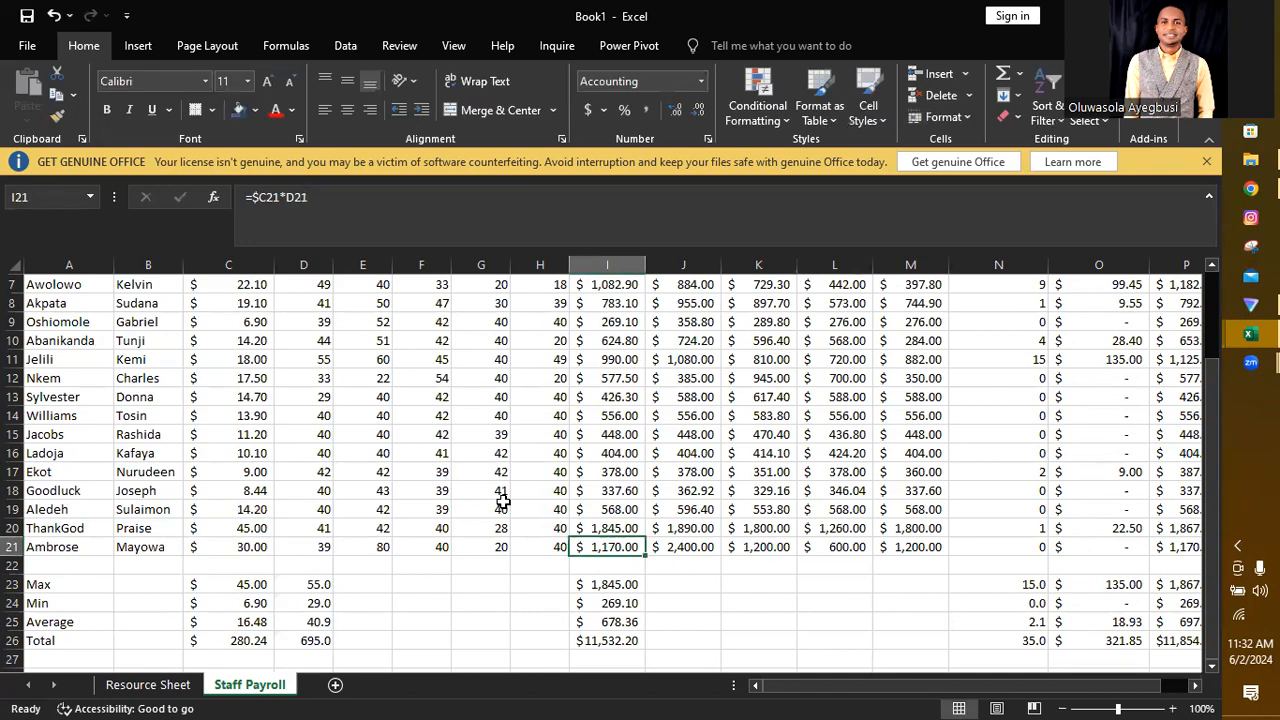
Step: Shade the Hours Worked block D4:H21 with a yellow fill
drag(1214, 583, 1211, 508)
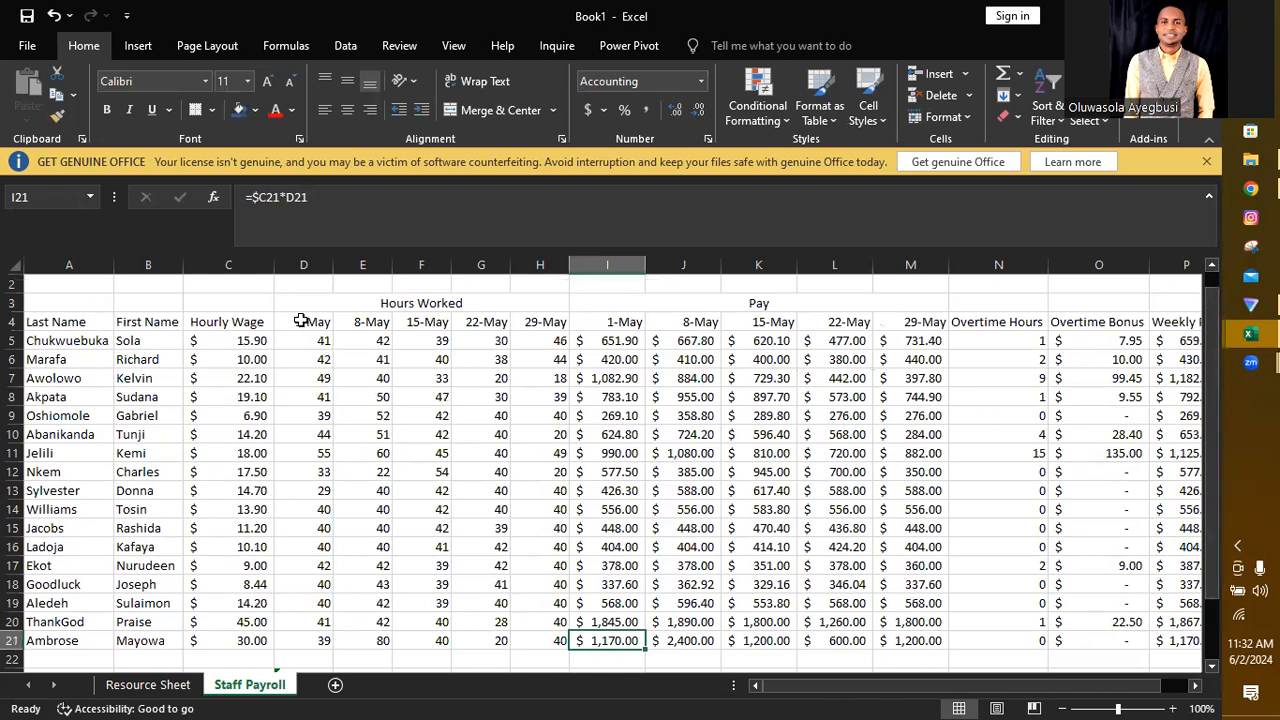
drag(301, 320, 525, 640)
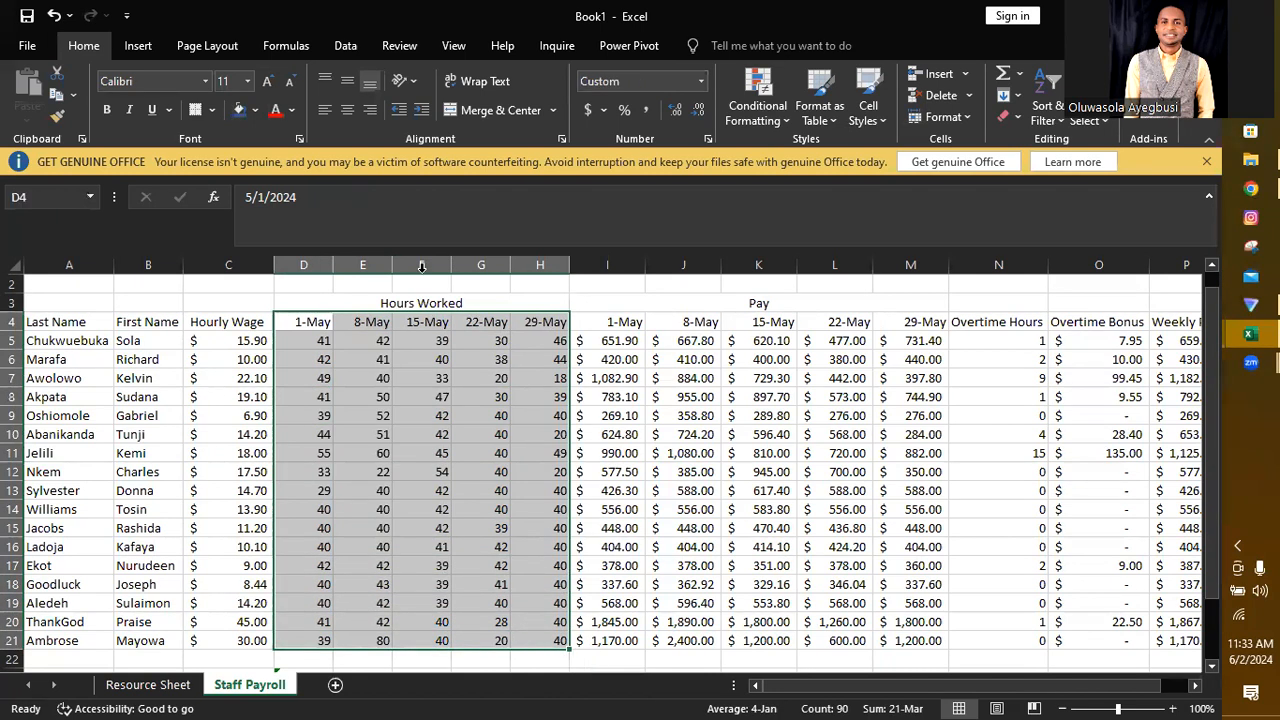
click(255, 110)
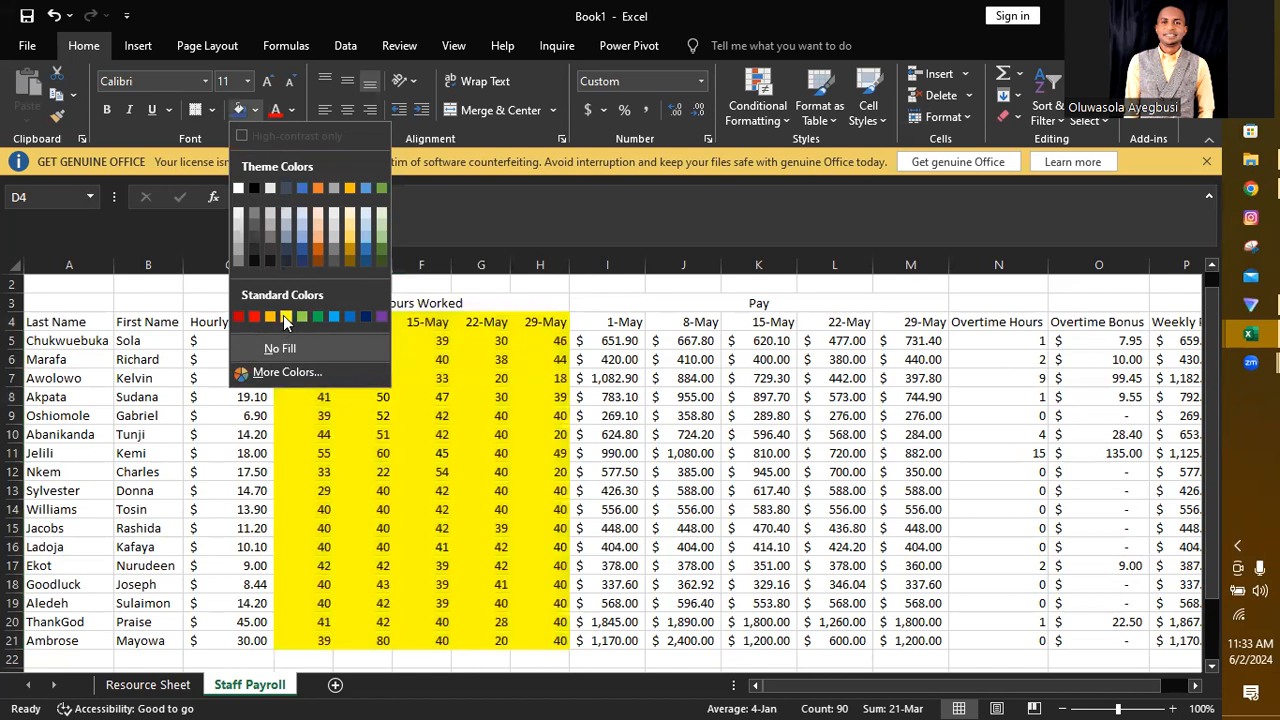
click(285, 317)
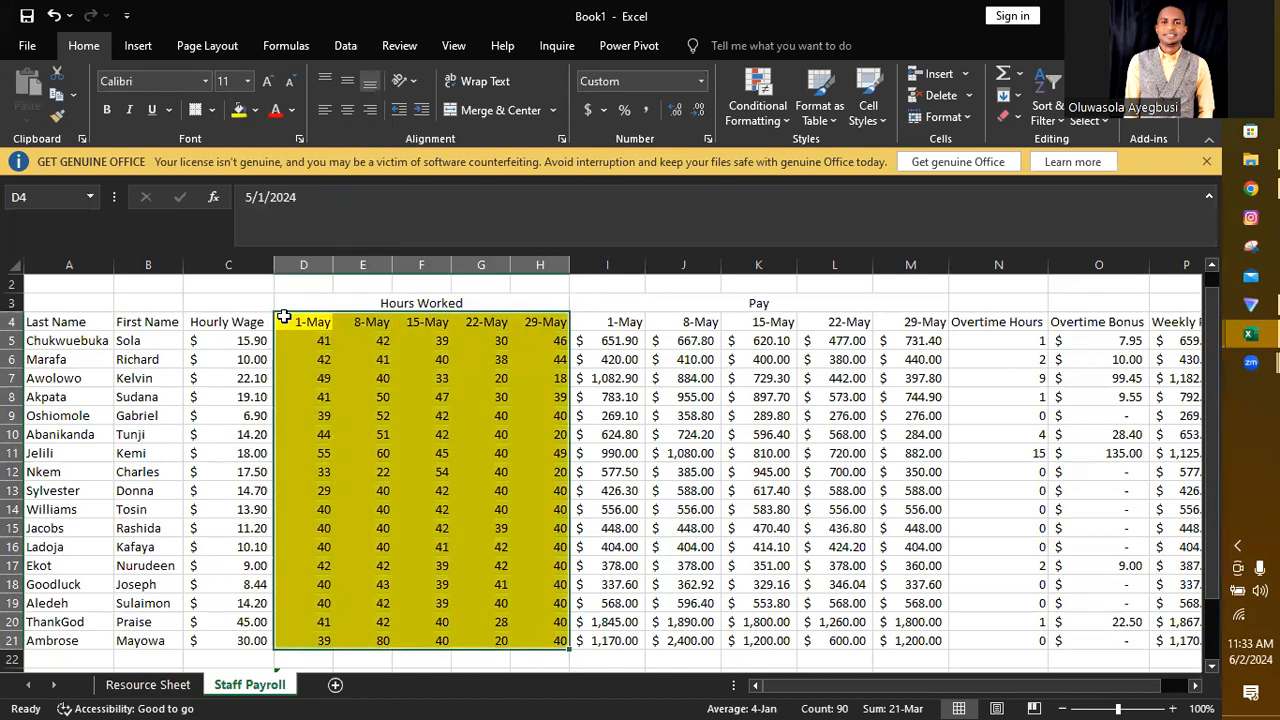
Step: Shade the Pay block I4:M21 with a light green fill
drag(594, 325, 897, 640)
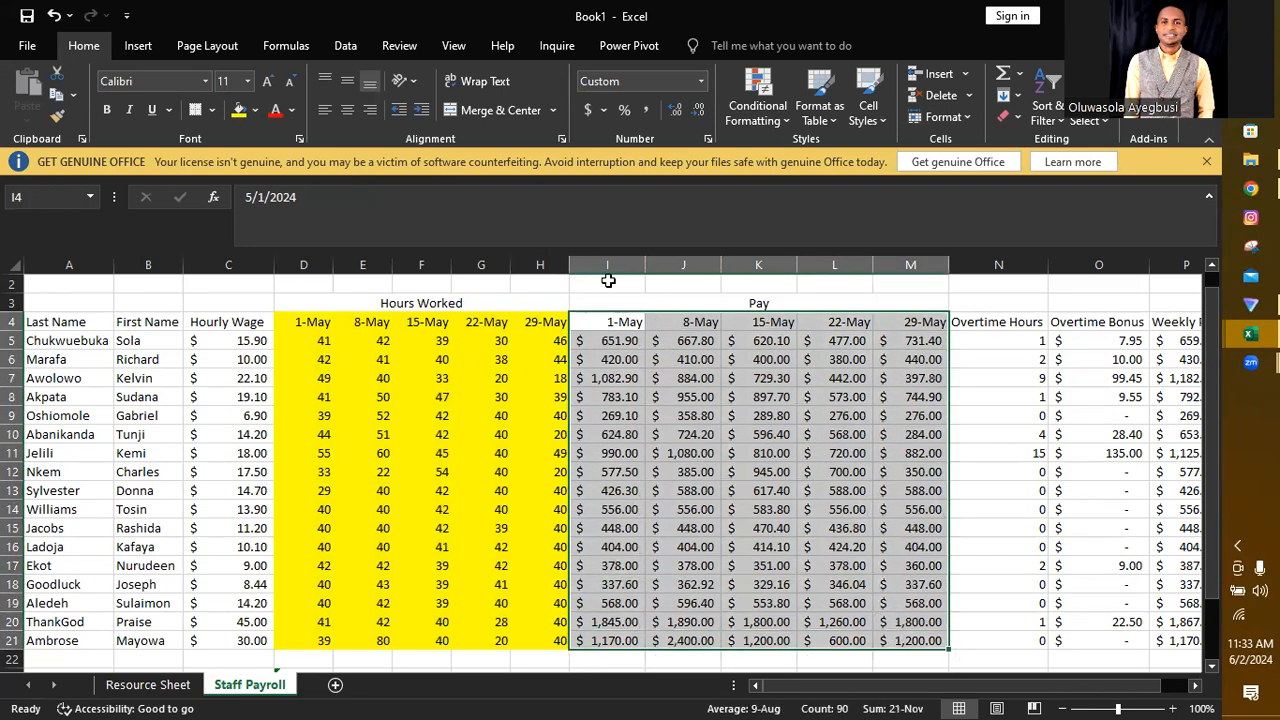
click(255, 110)
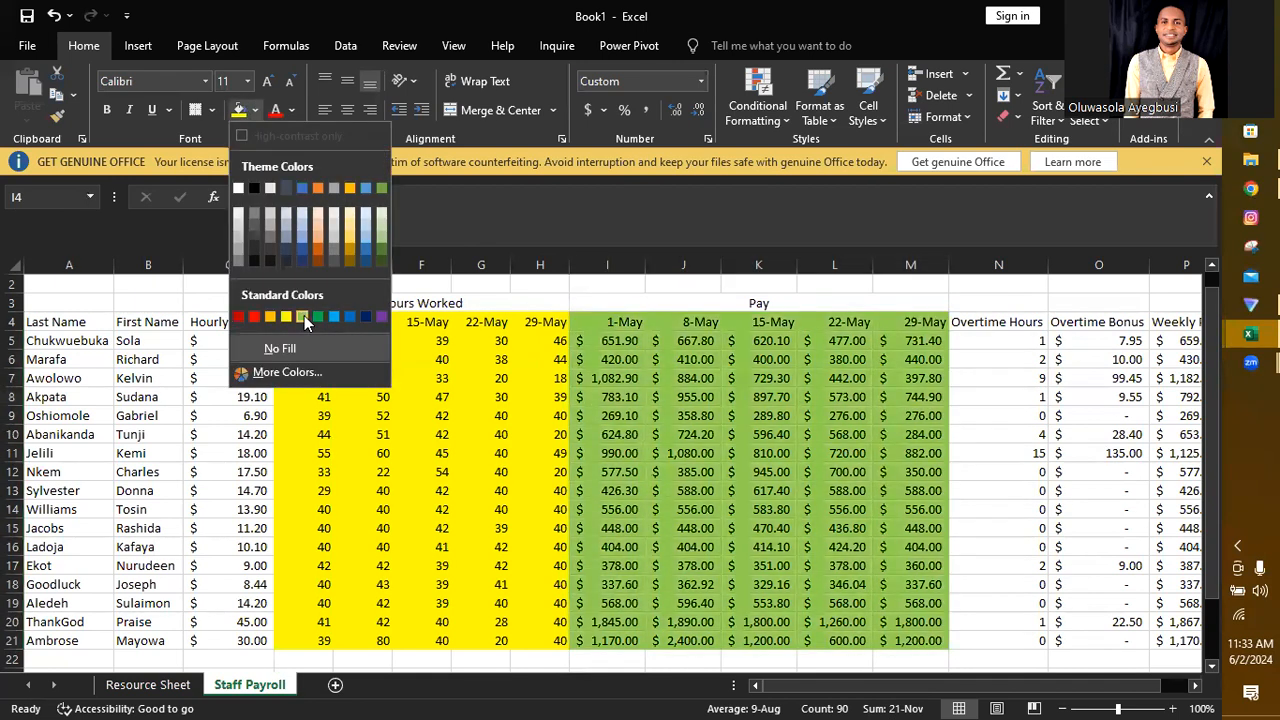
click(304, 315)
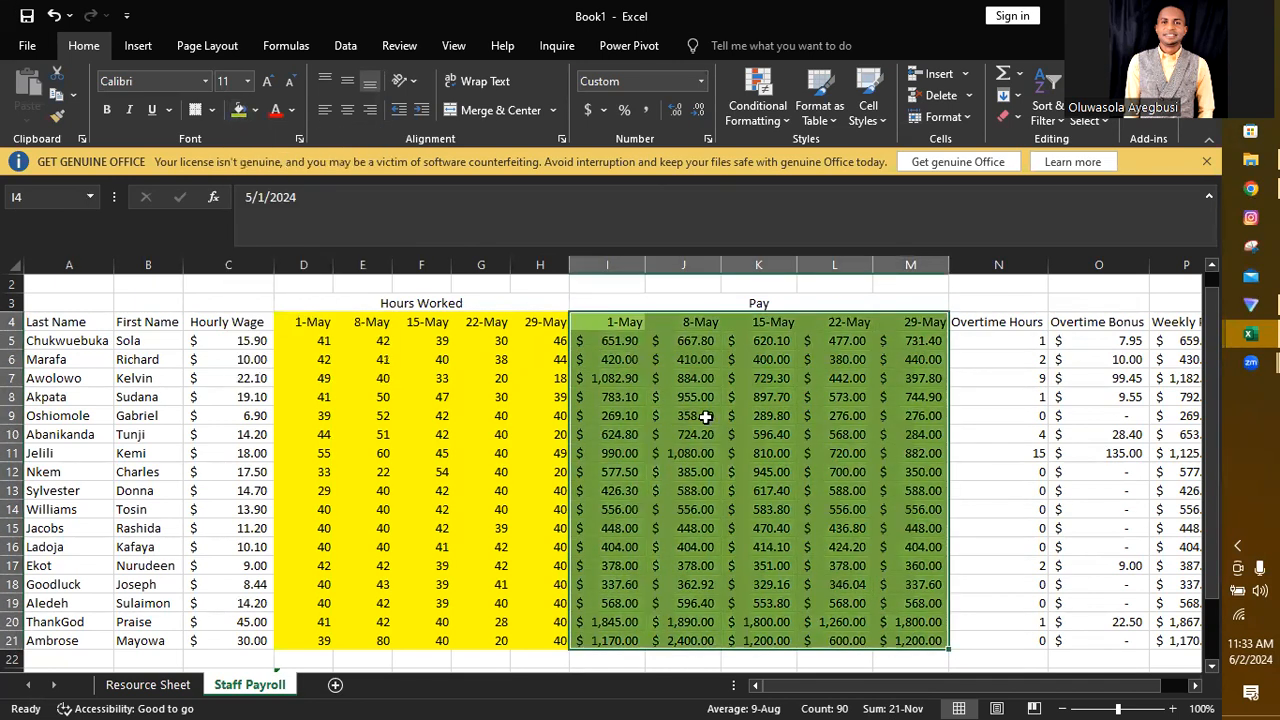
Step: Insert four blank columns between Overtime Hours and Overtime Bonus, at columns O to R
drag(1076, 266, 1003, 298)
right_click(1003, 298)
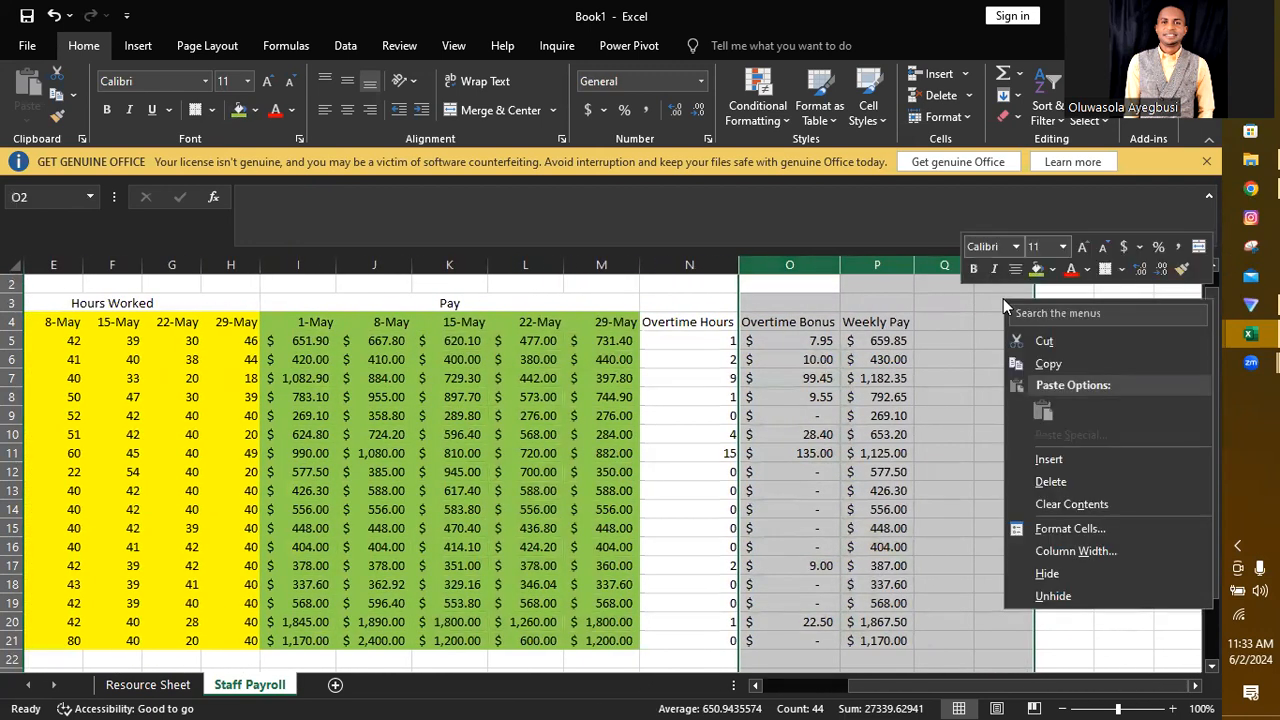
click(1049, 460)
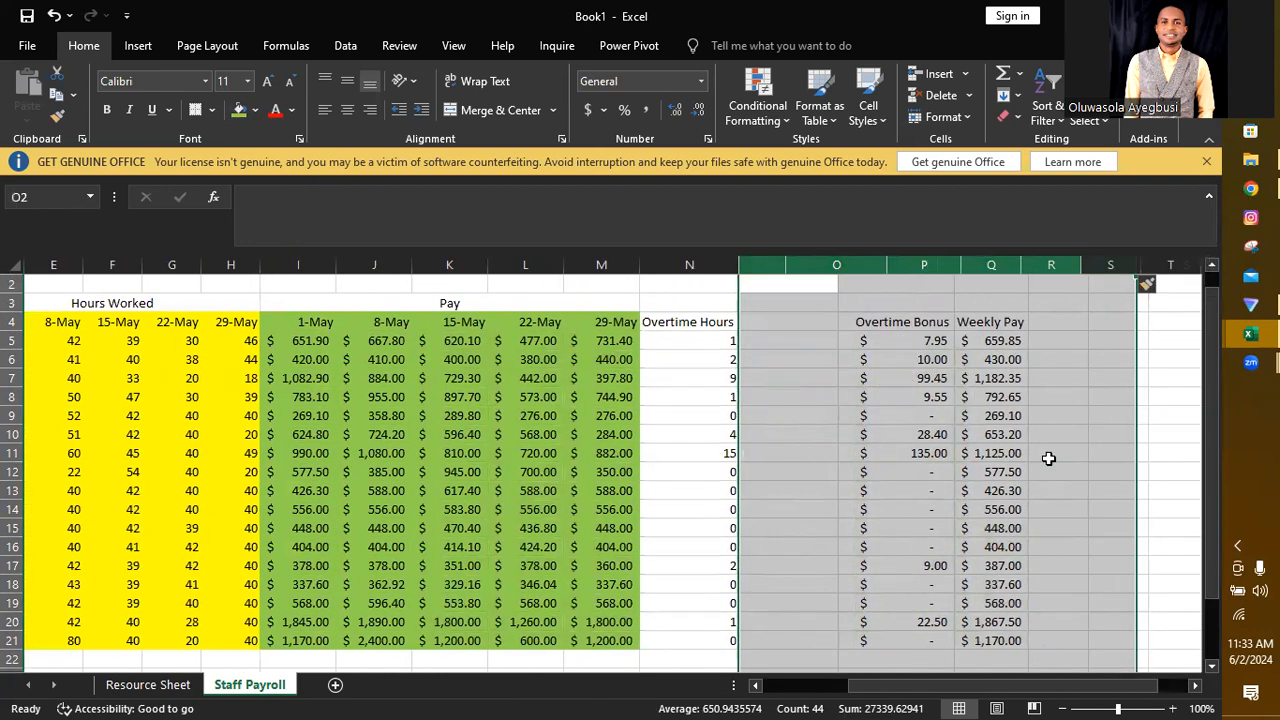
Step: Move the Overtime Hours heading from N4 up to N3 and enter the date May 1 in N4
click(711, 320)
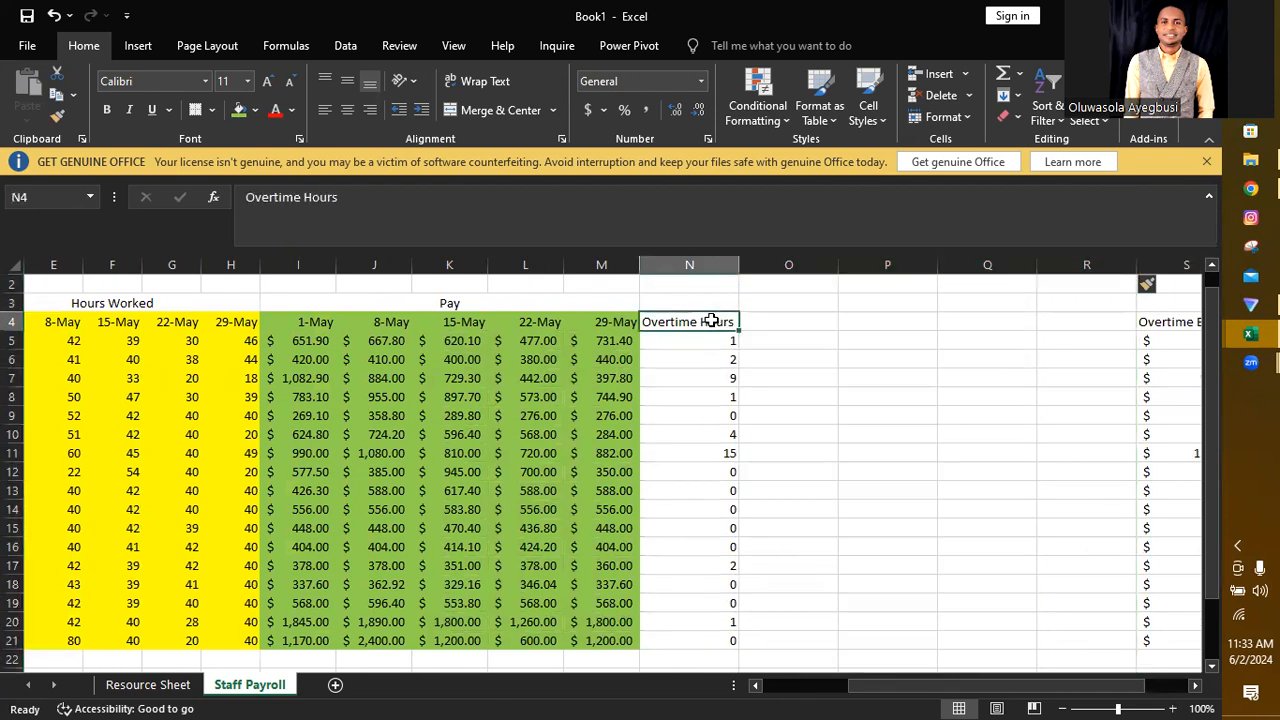
key(ctrl+c)
drag(711, 320, 701, 295)
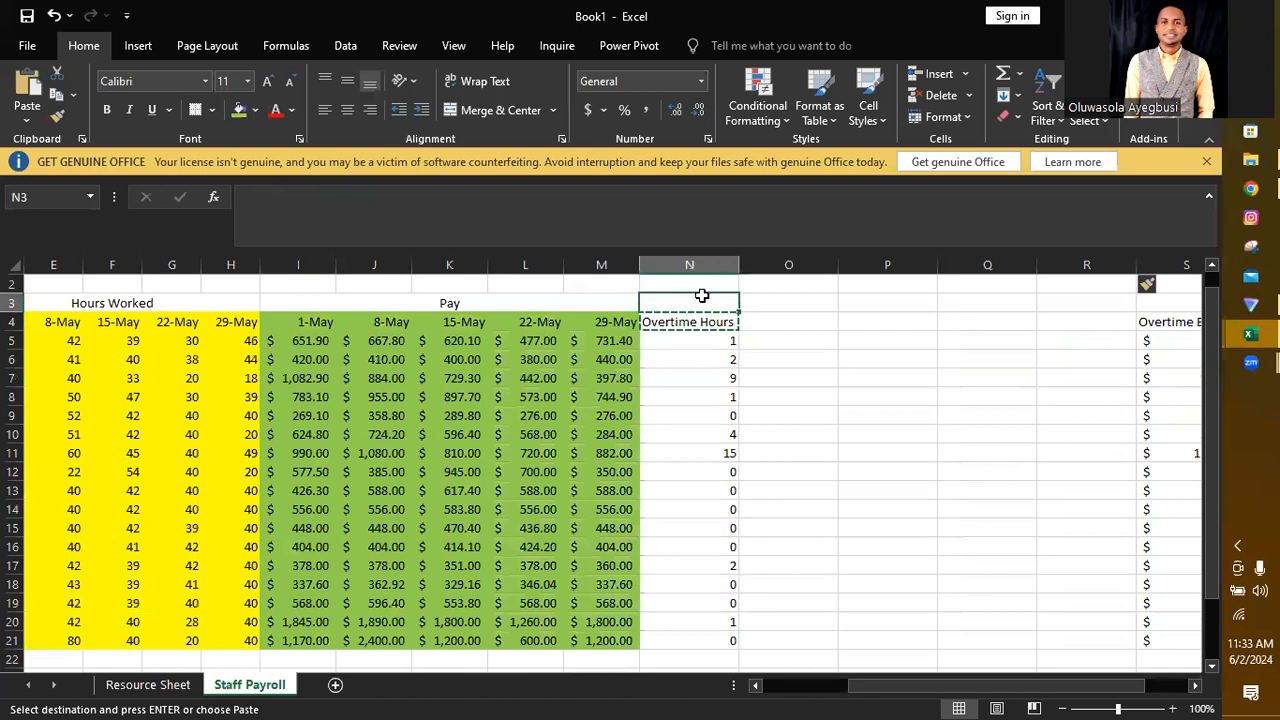
click(705, 321)
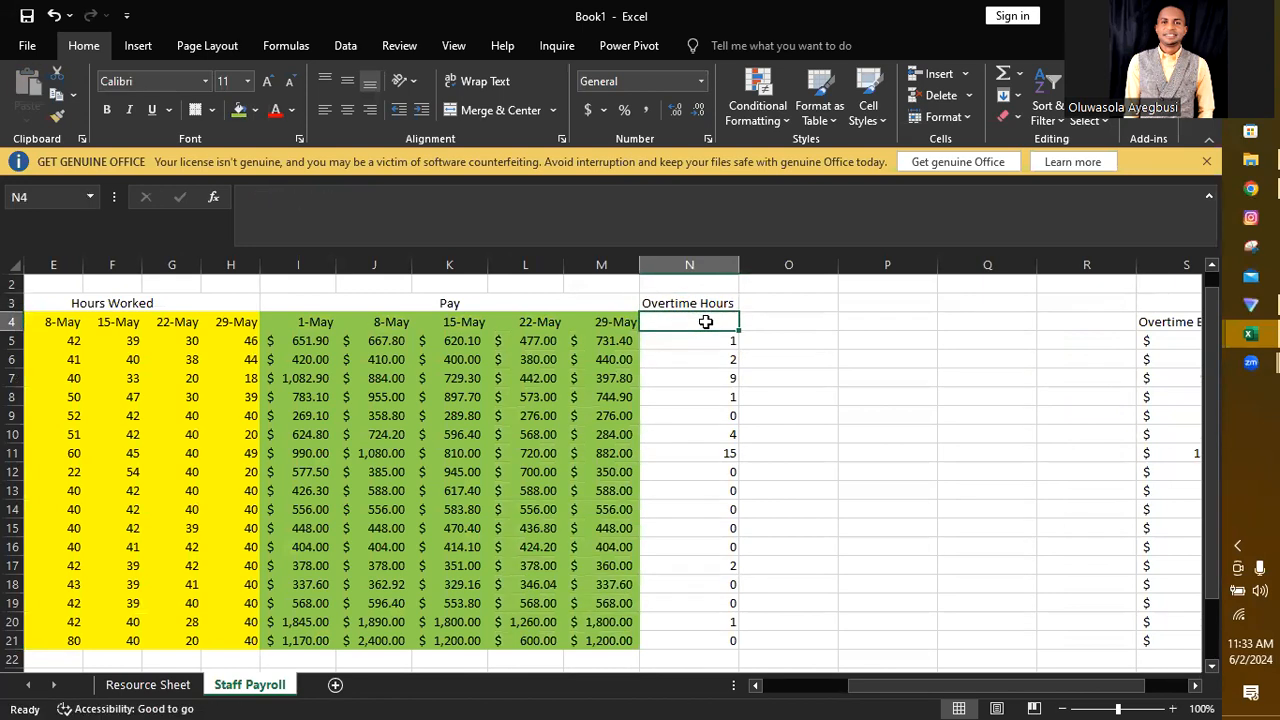
text(M)
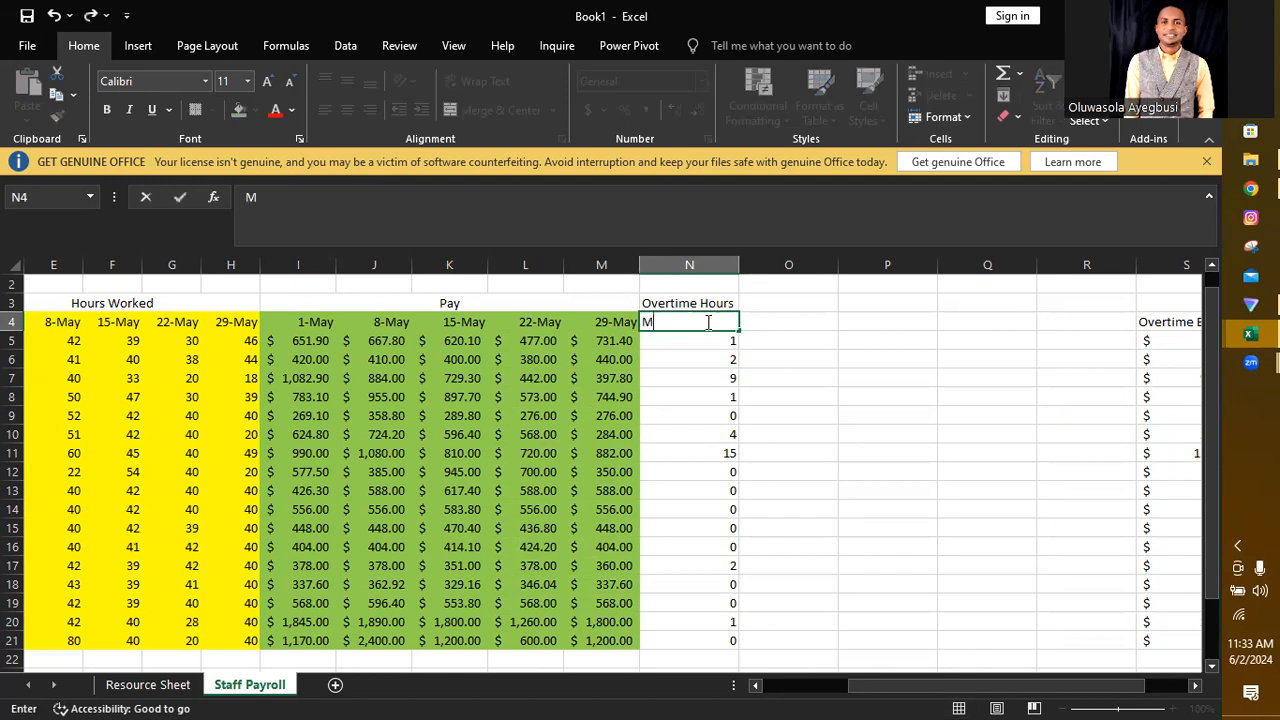
text(ay 1)
key(Return)
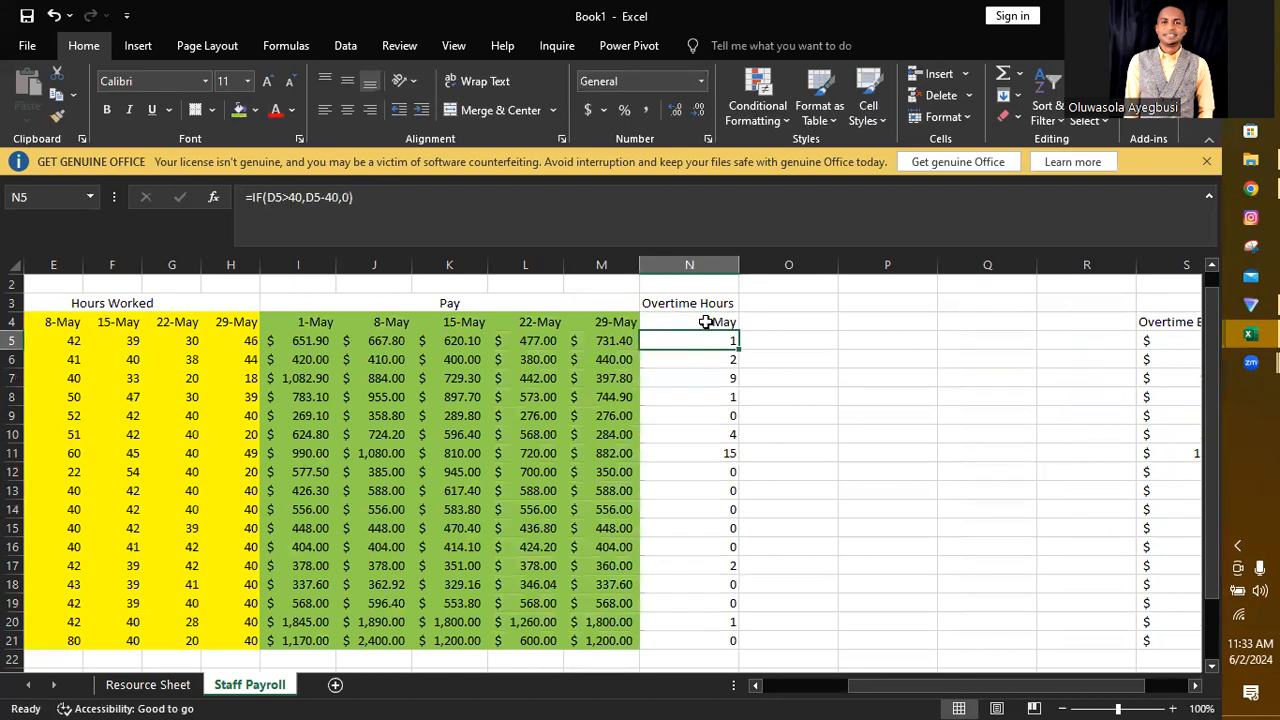
Step: Enter =N4+7 in O4 and fill it across to R4 to complete the weekly overtime date headings
click(776, 323)
text(=)
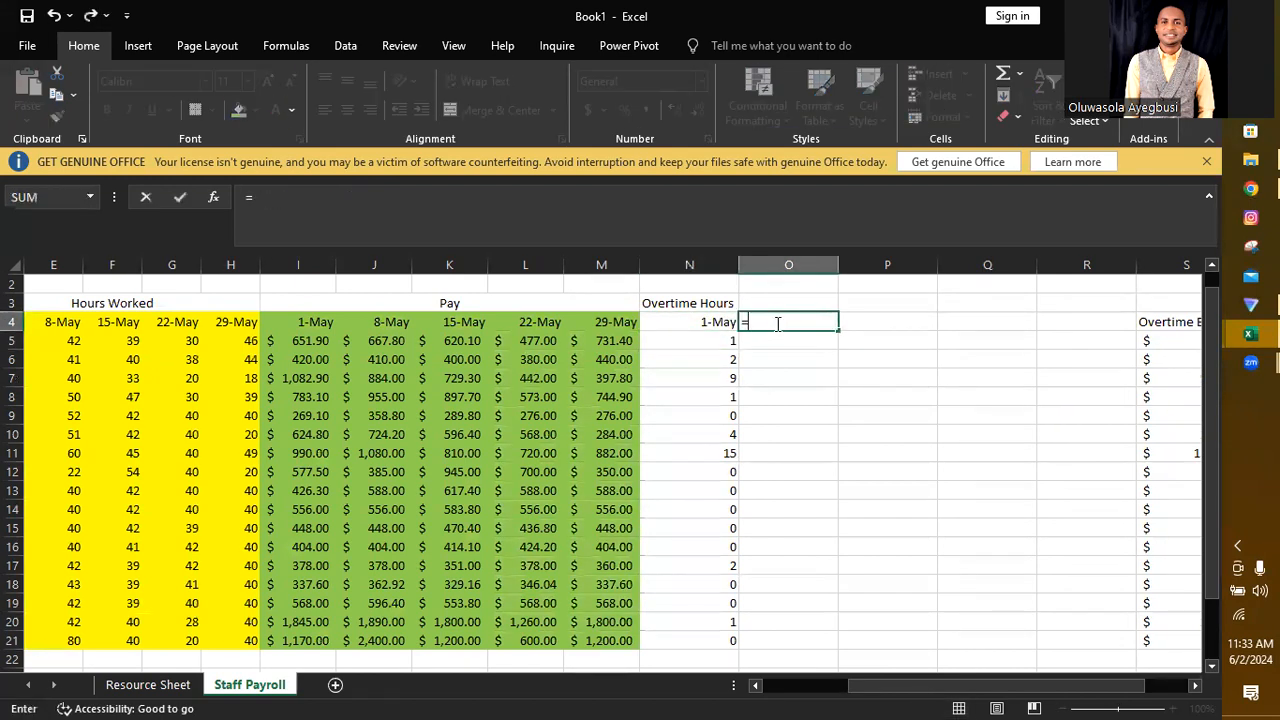
click(713, 320)
text(+7)
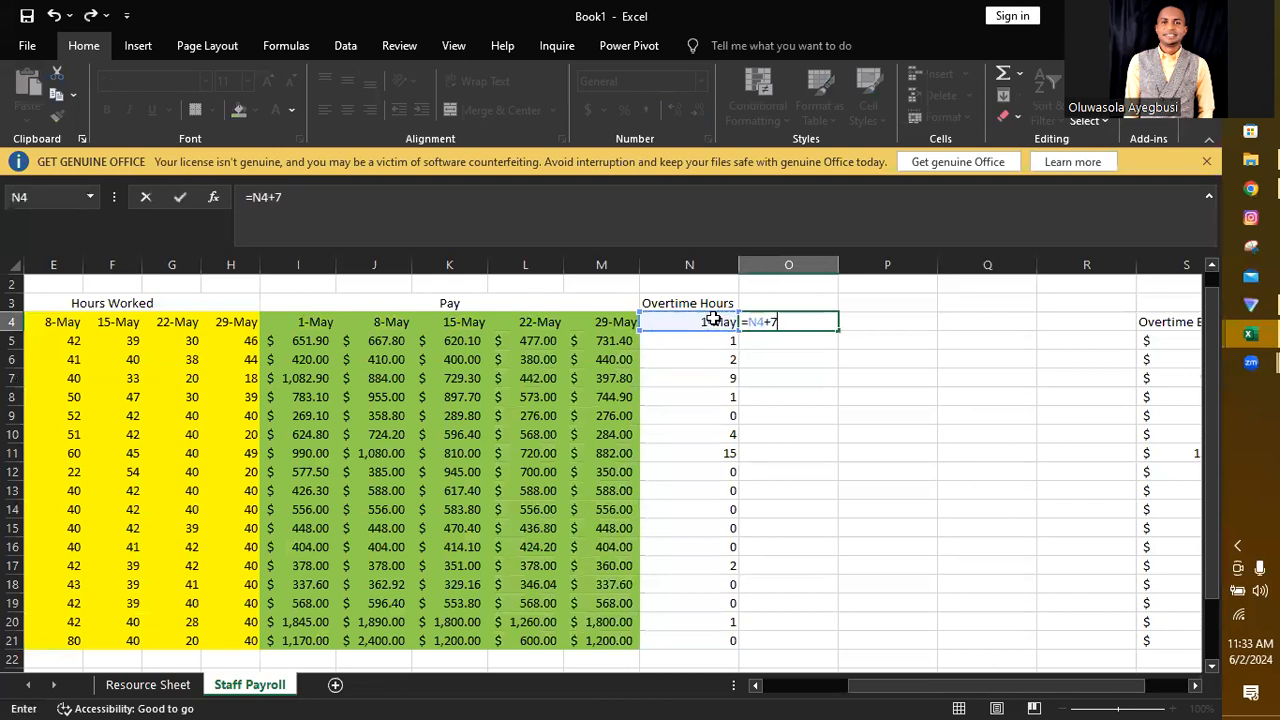
key(Return)
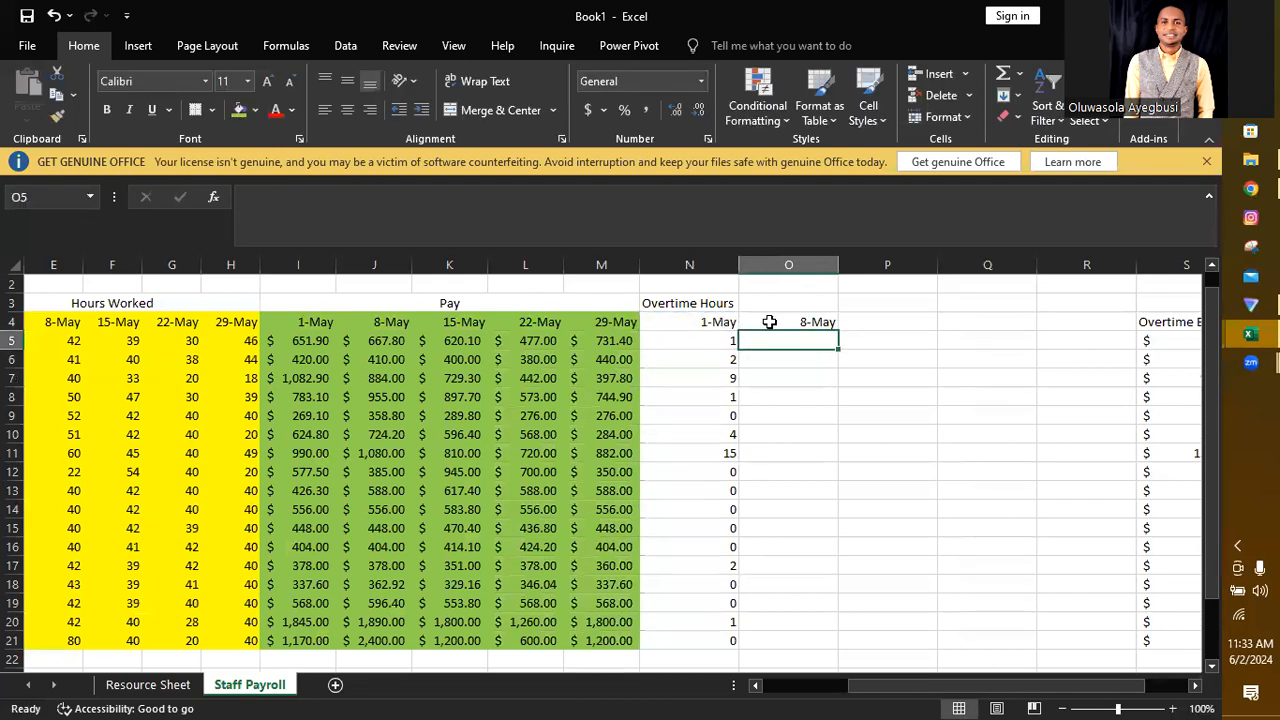
click(835, 322)
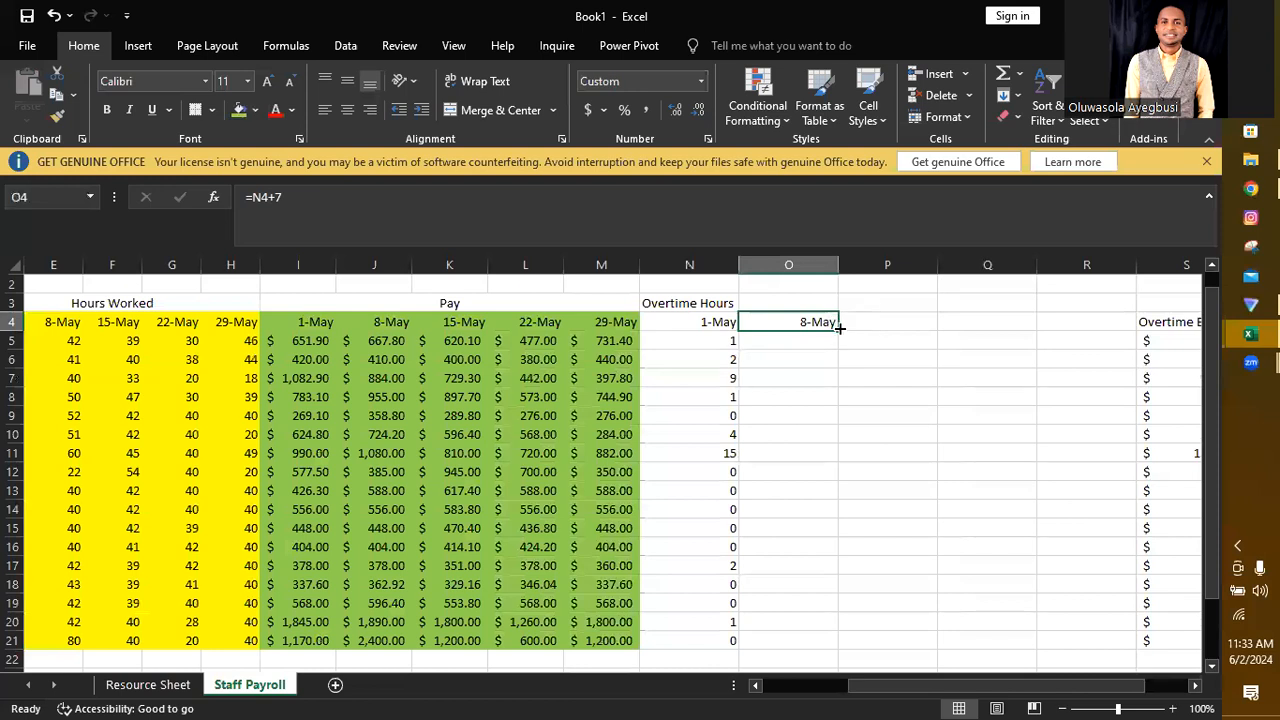
drag(838, 328, 1100, 322)
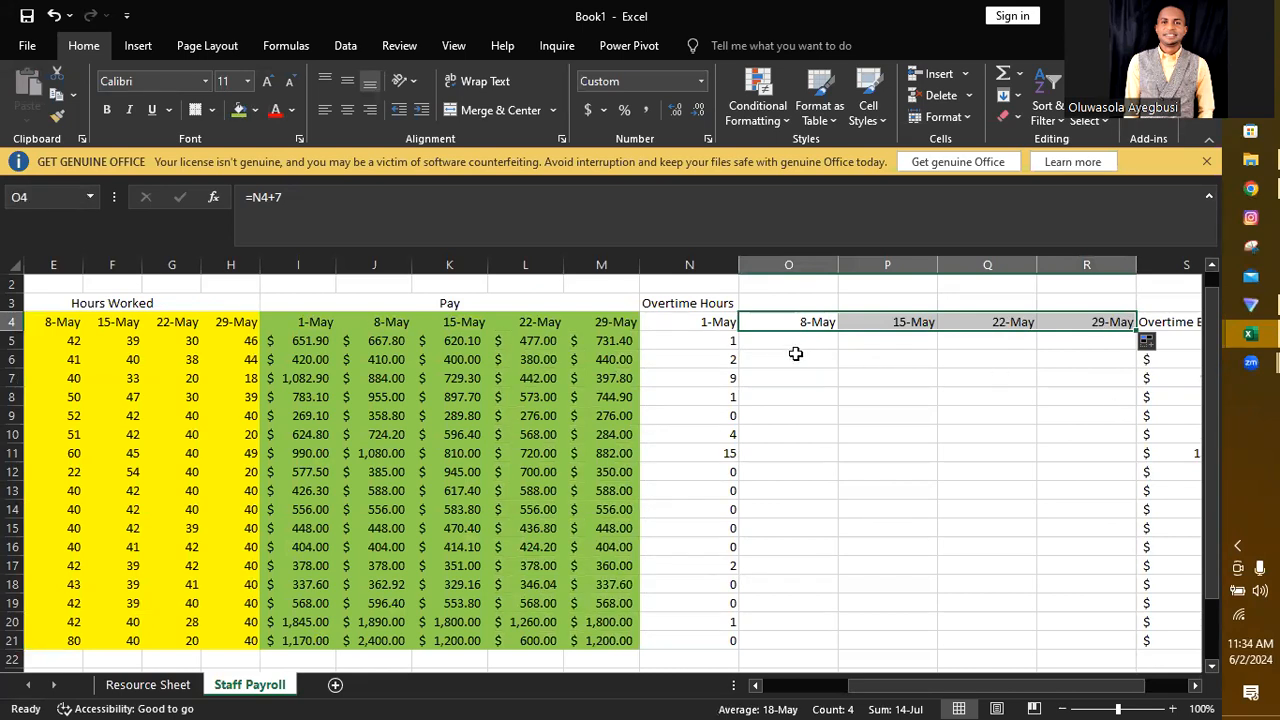
Step: Fill the overtime formula from N5 across to R5 and check the cell references in Q5
click(709, 341)
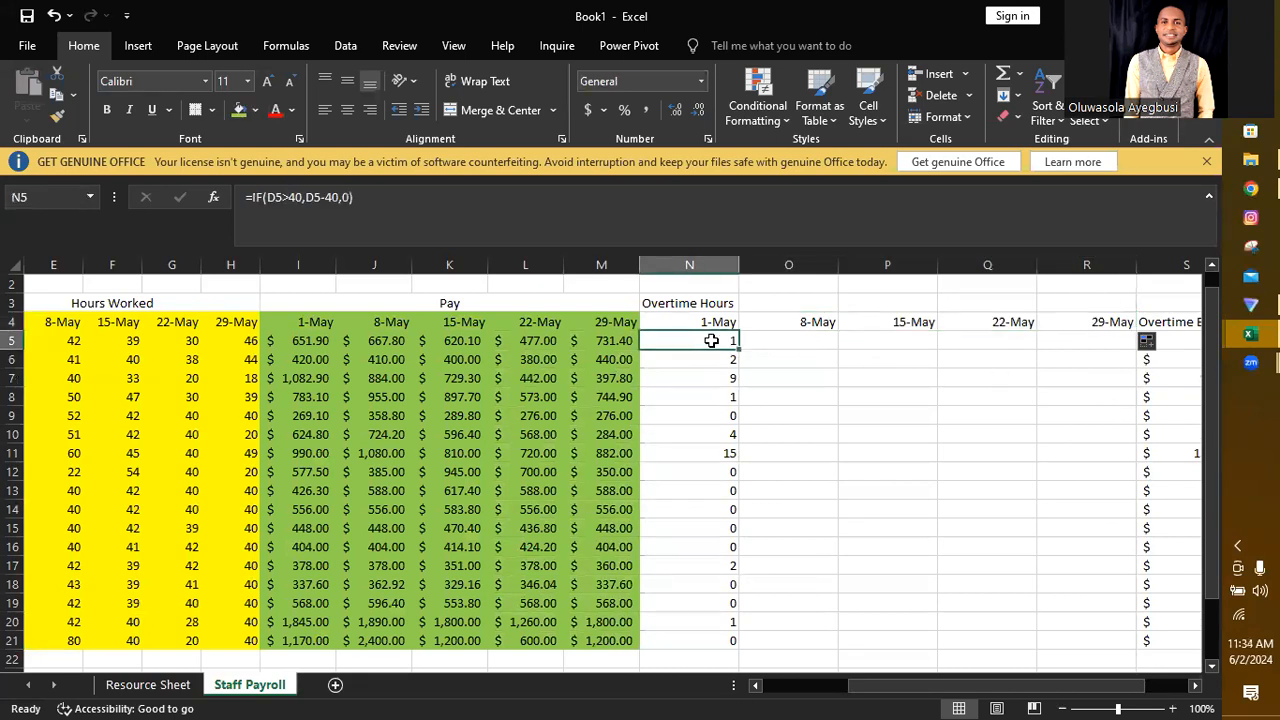
drag(737, 345, 832, 347)
drag(939, 341, 1104, 342)
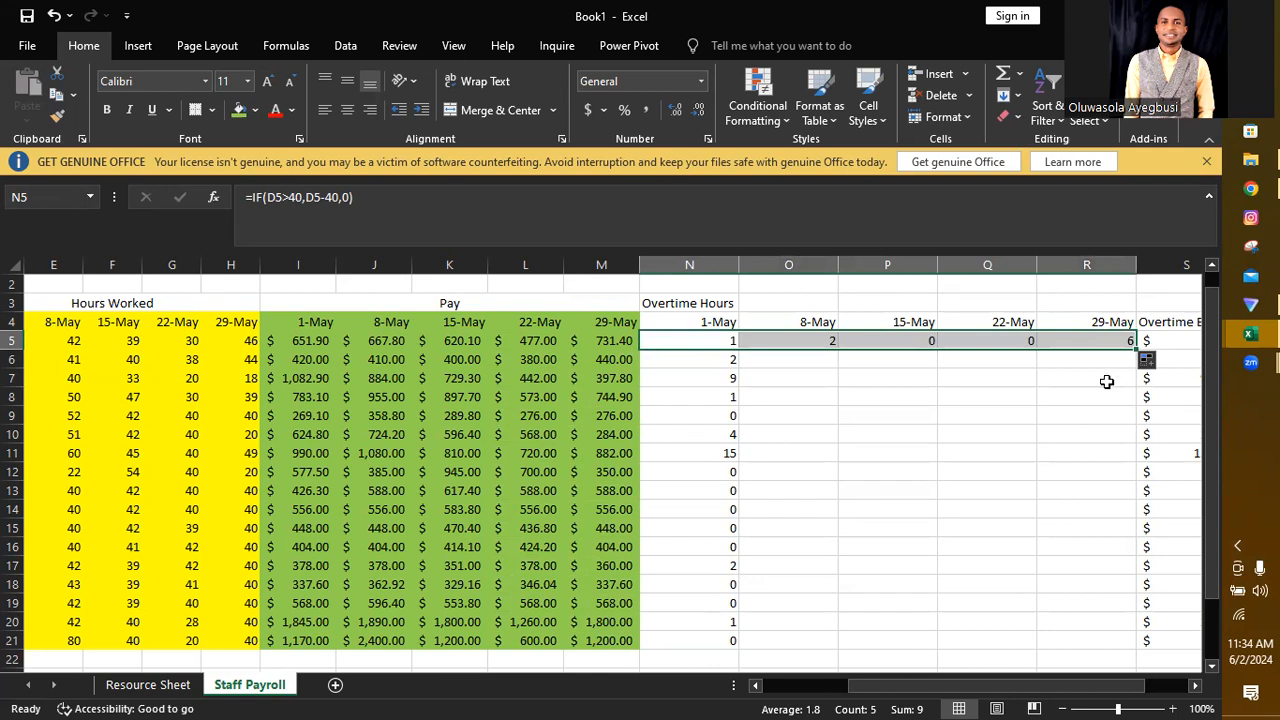
double_click(994, 342)
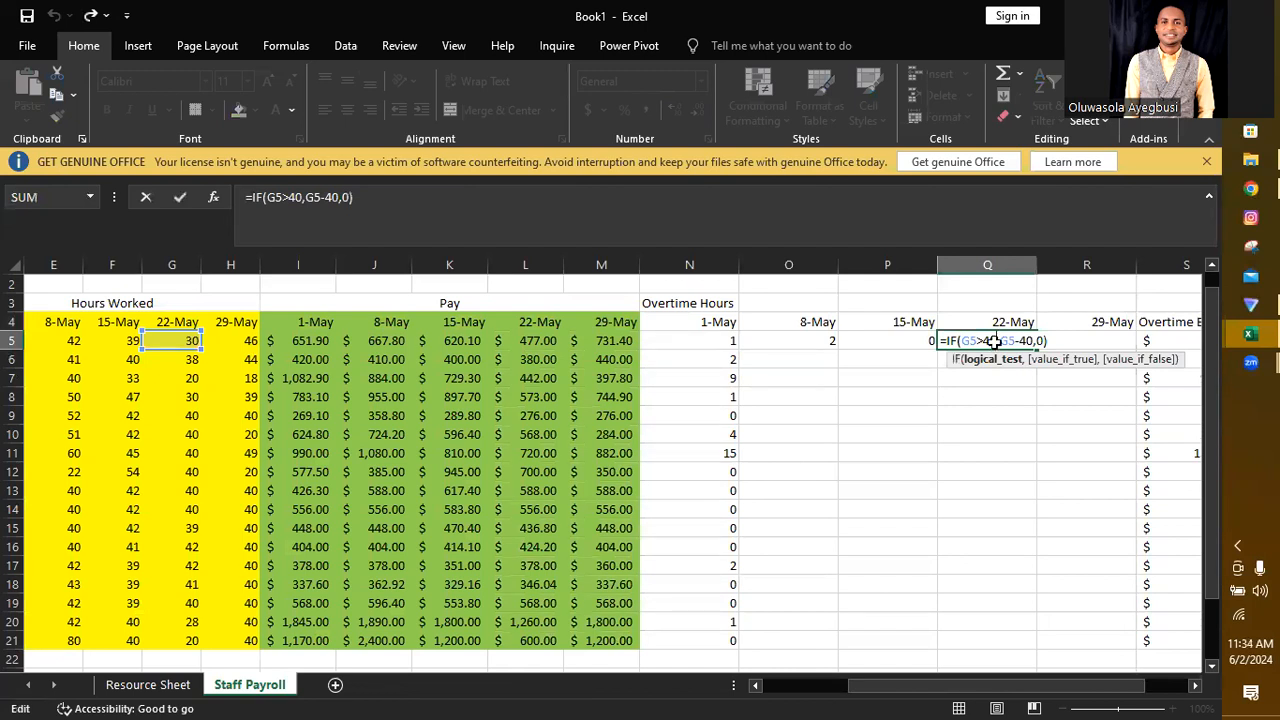
key(Return)
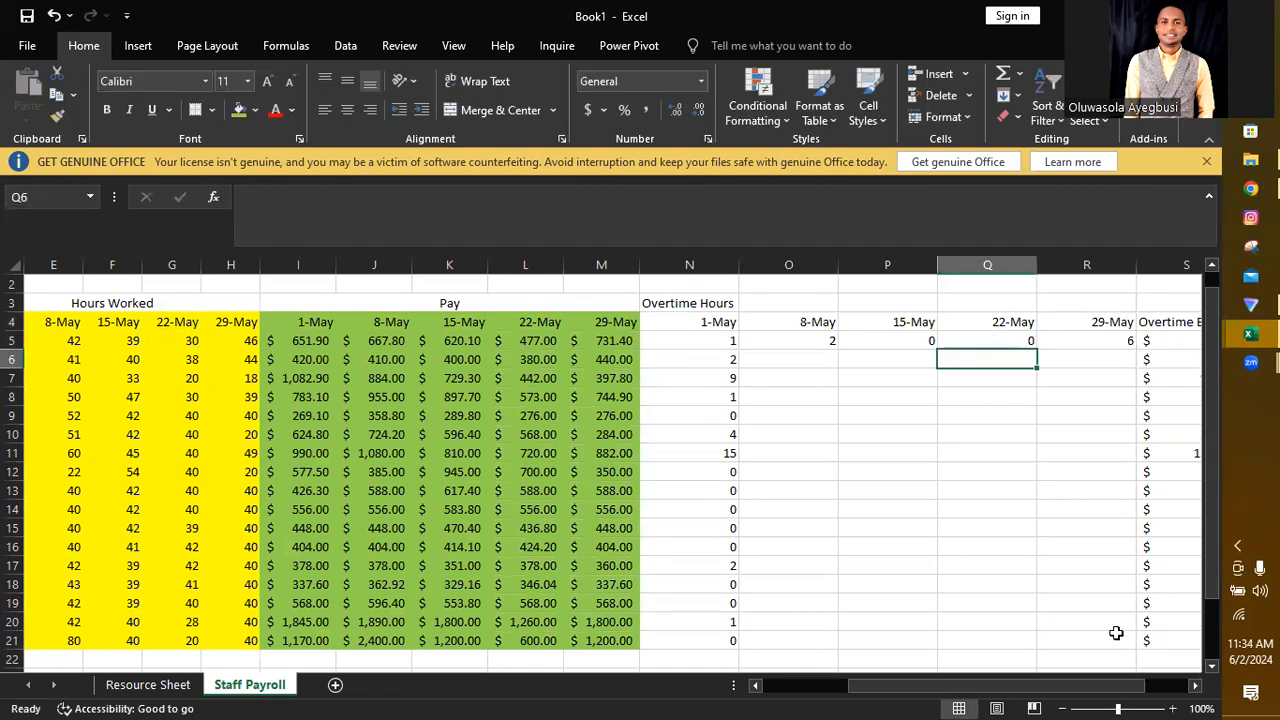
Step: Try to zoom the sheet to fit the block D4:R21, and look at the overtime formula in O5
drag(1116, 640, 283, 316)
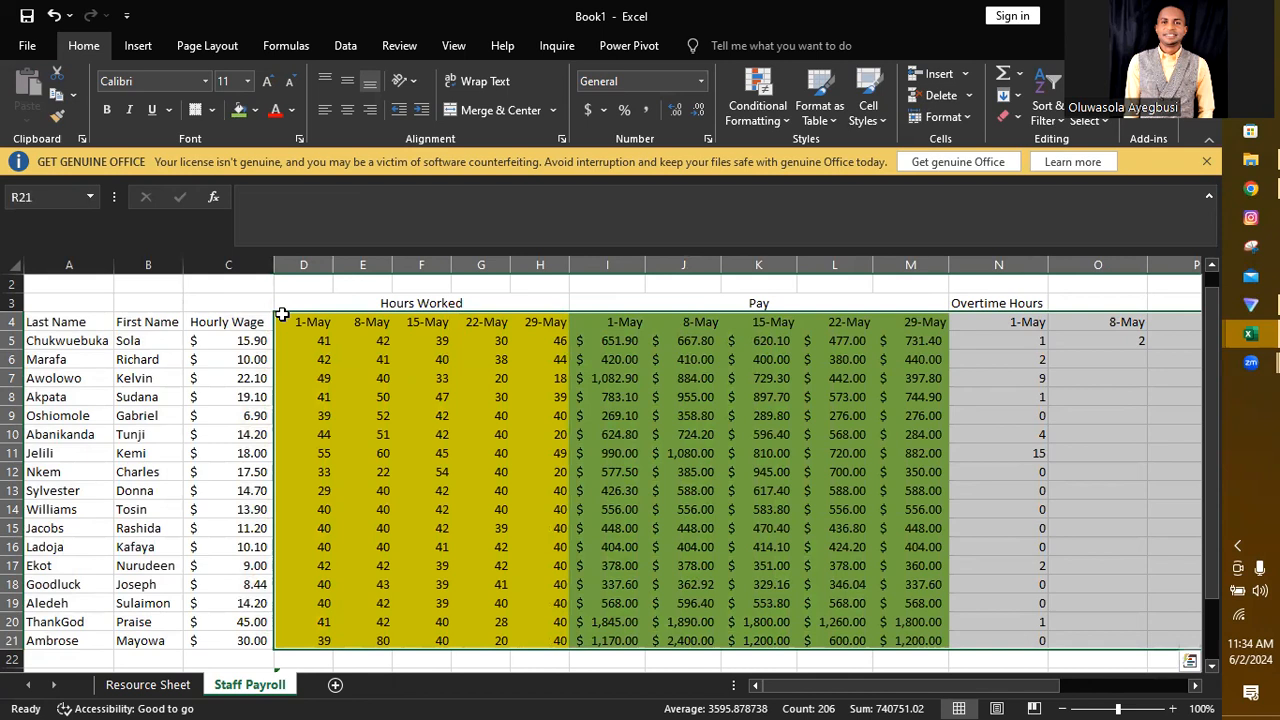
click(454, 46)
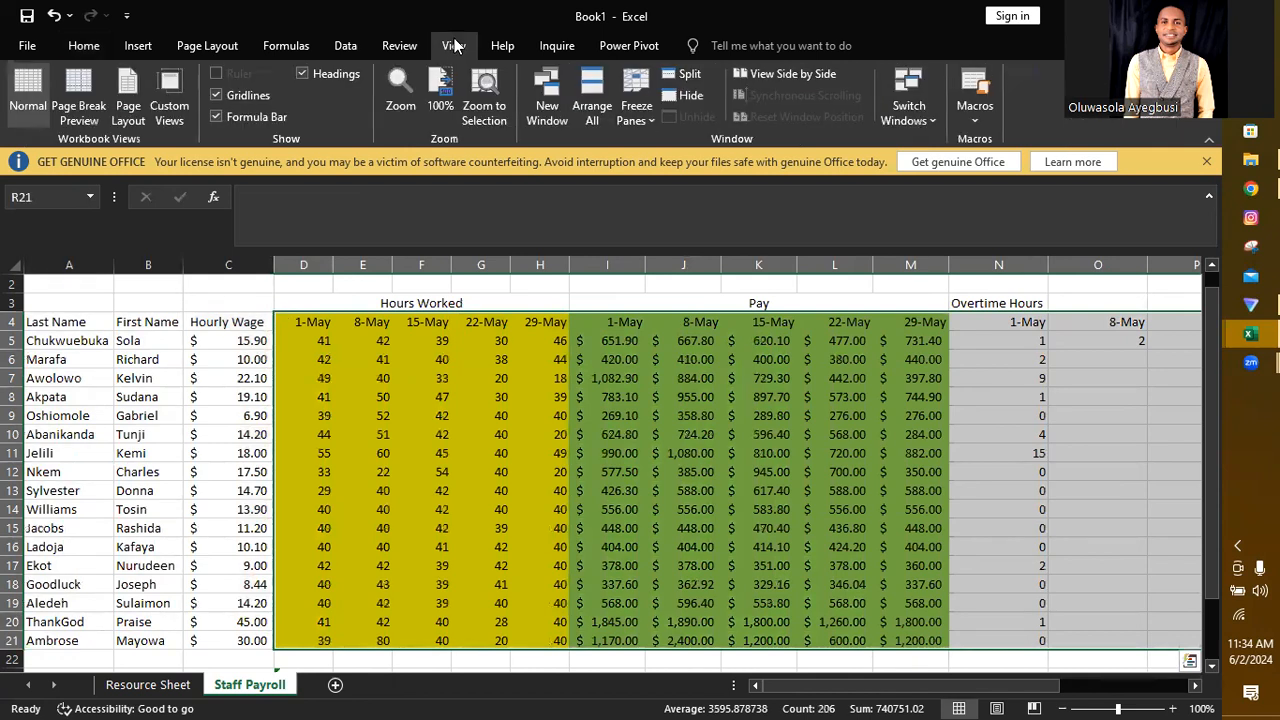
click(400, 100)
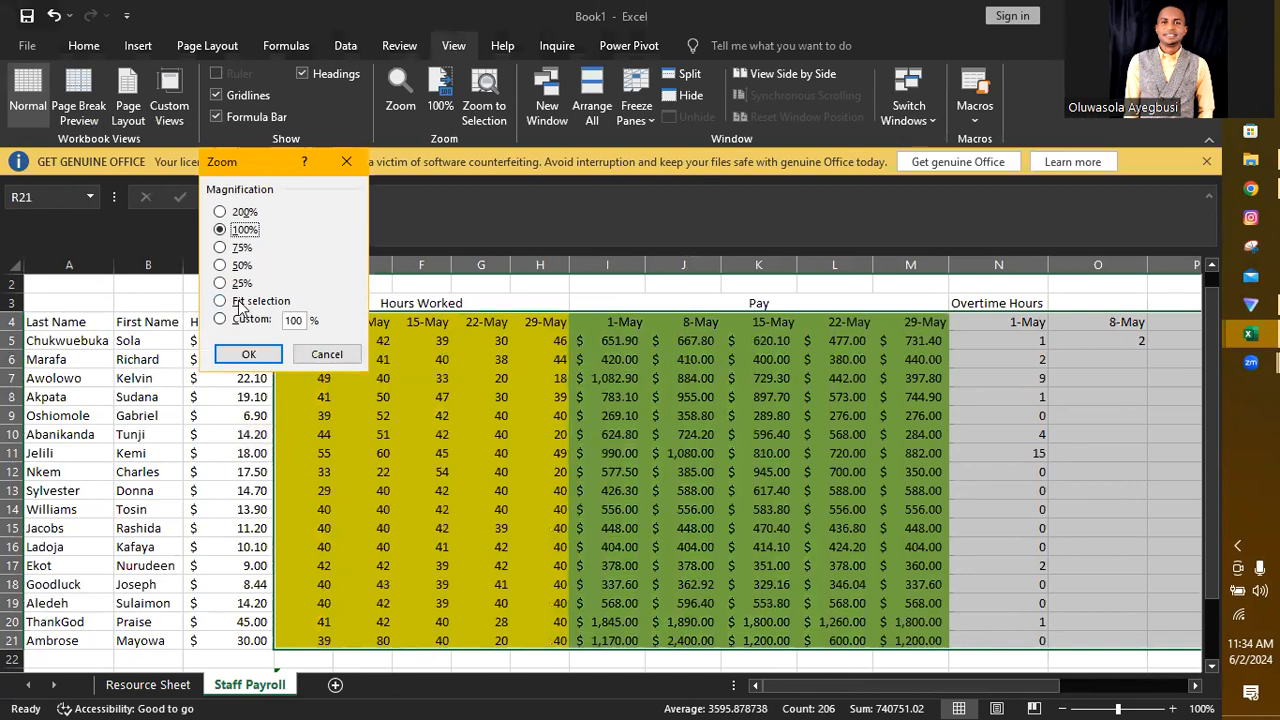
click(222, 304)
click(248, 357)
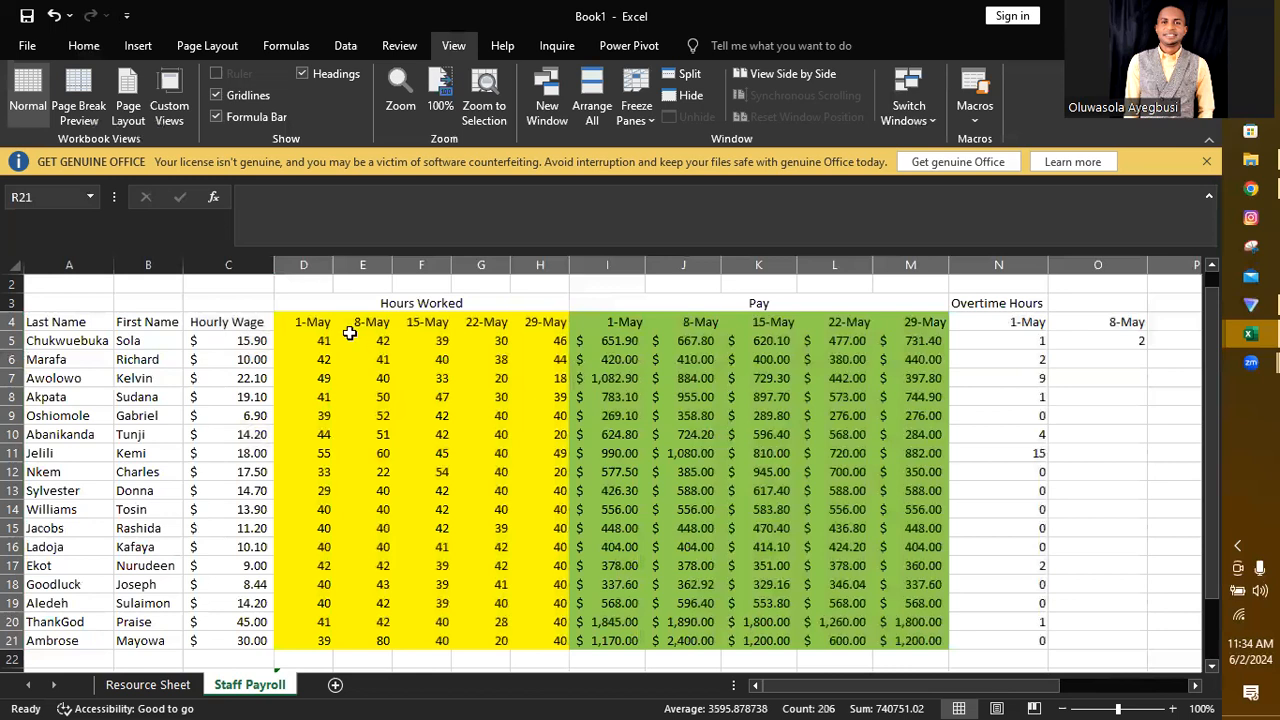
mouse_move(281, 318)
mouse_down()
mouse_move(372, 328)
mouse_move(793, 499)
mouse_move(931, 623)
mouse_move(986, 646)
mouse_up()
drag(1072, 648, 983, 623)
click(400, 100)
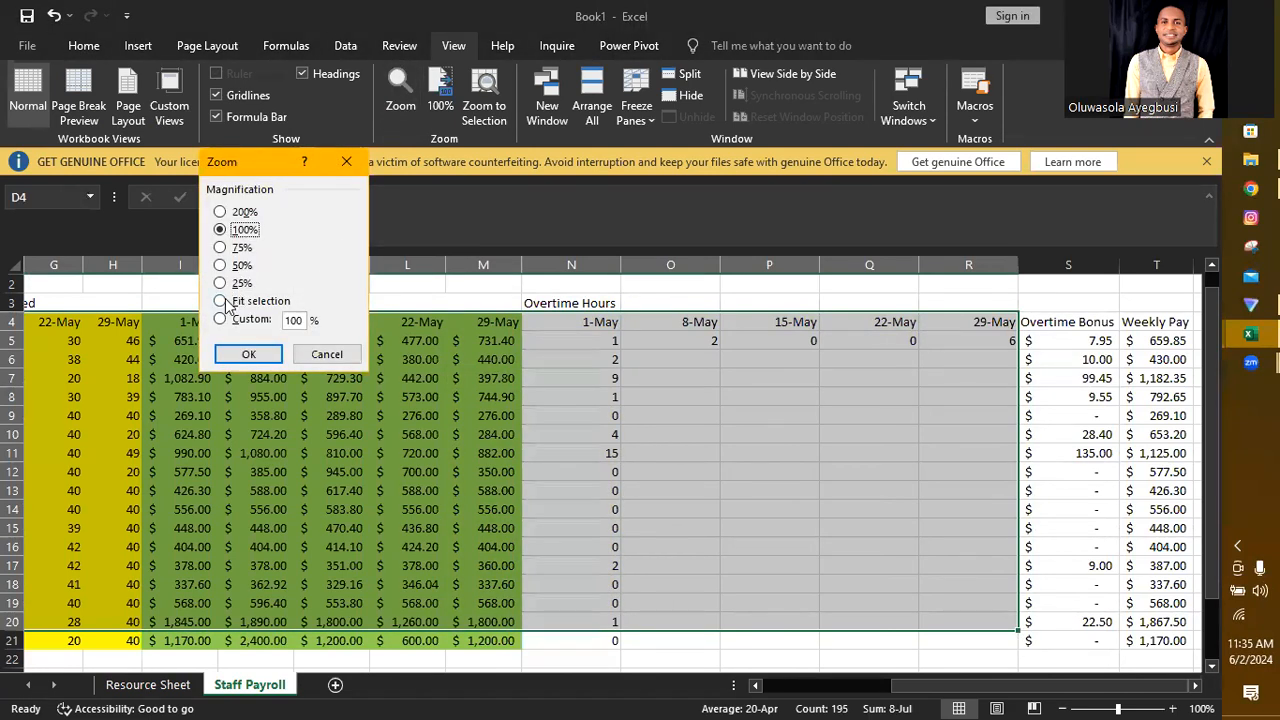
click(221, 302)
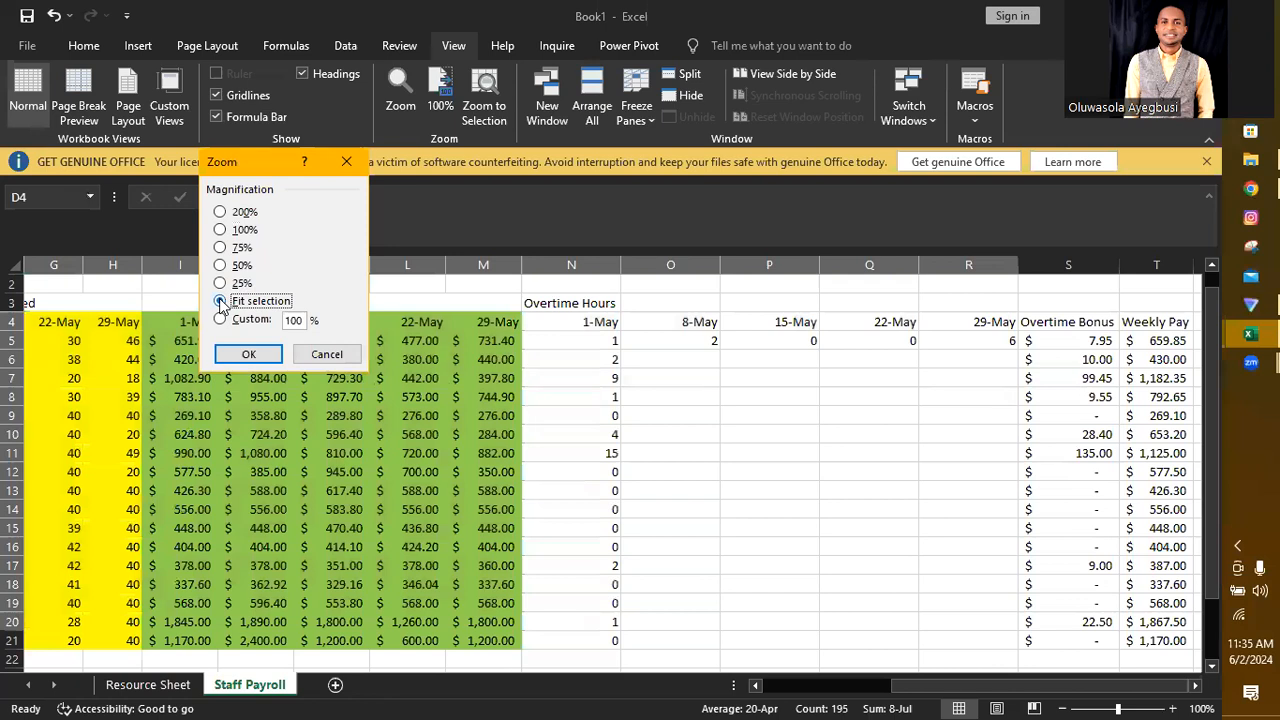
click(247, 356)
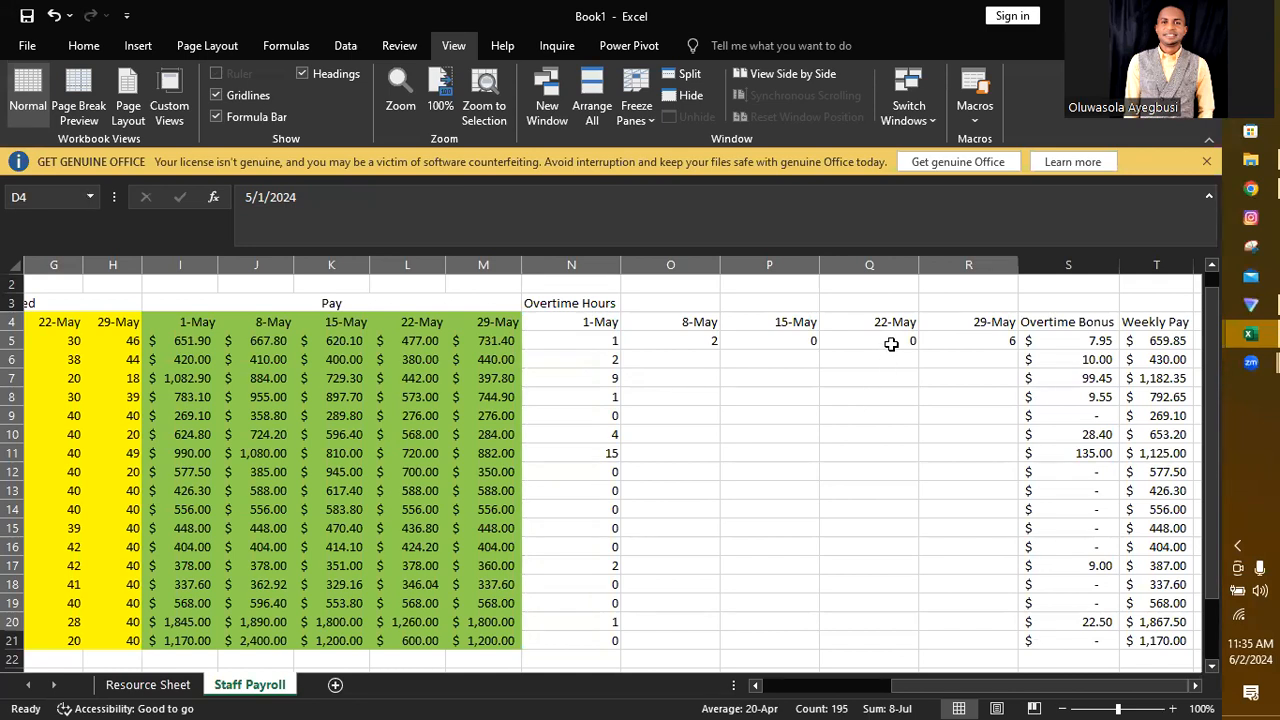
double_click(690, 342)
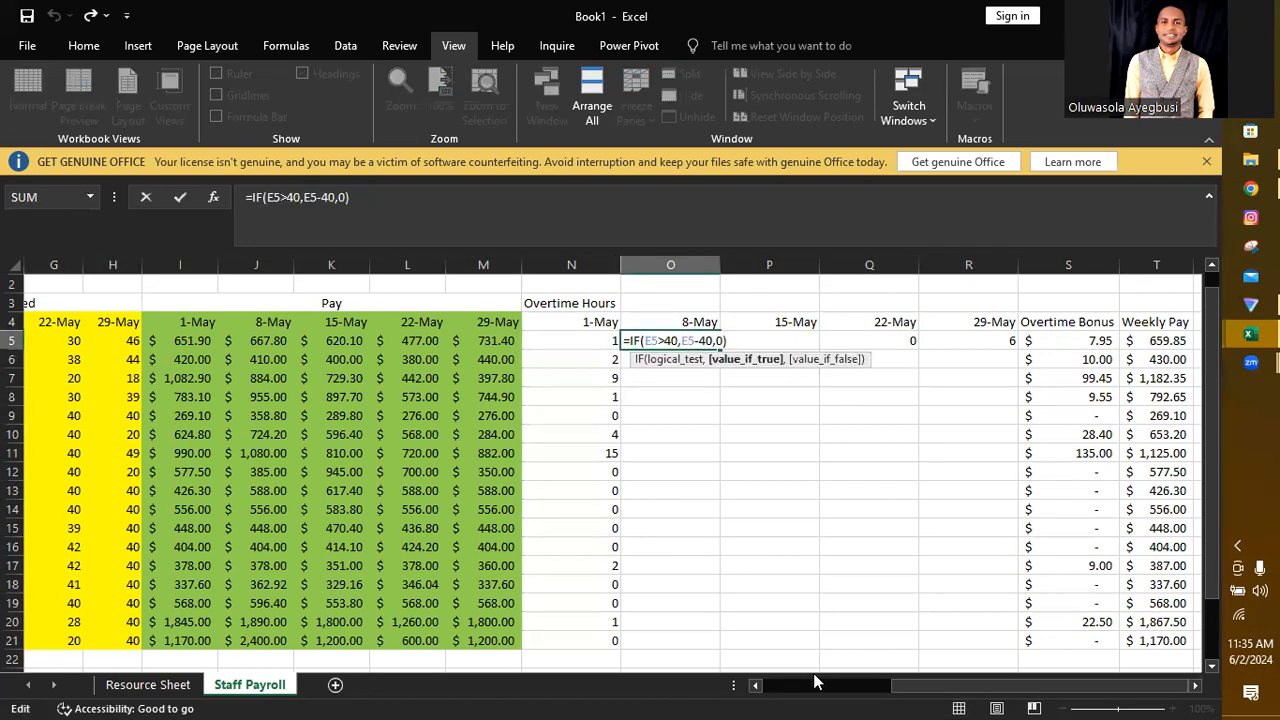
click(819, 592)
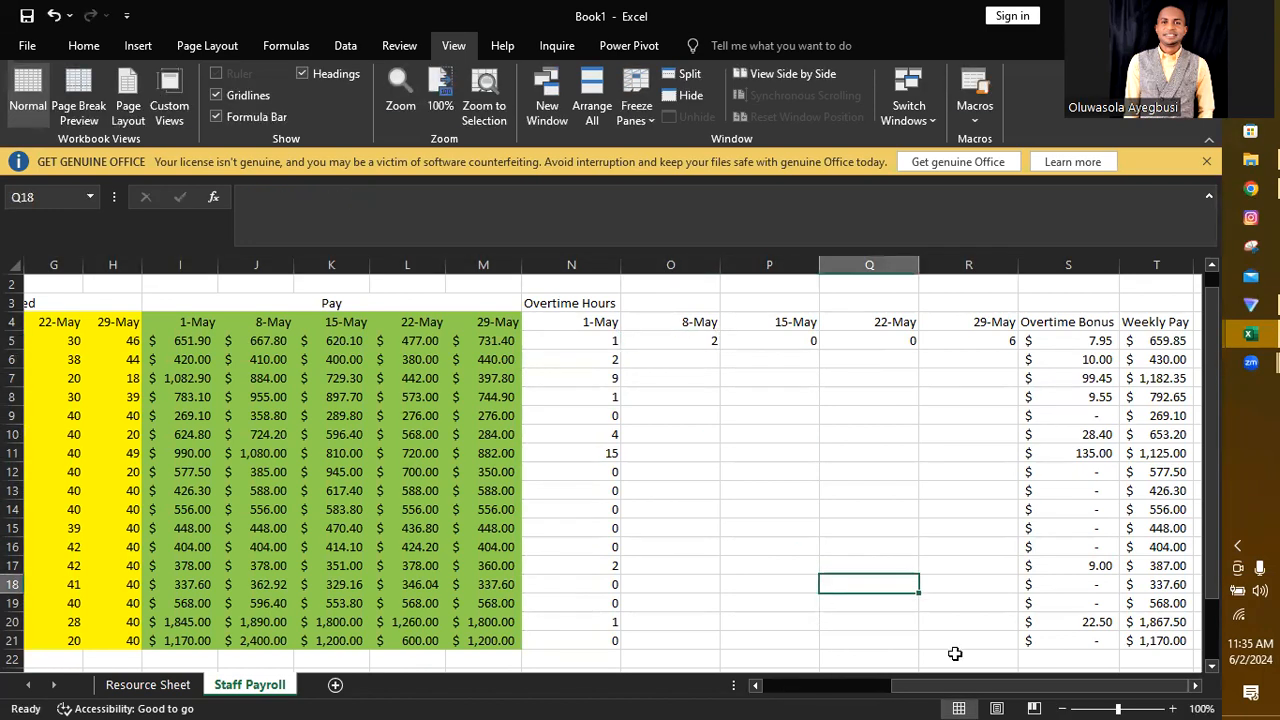
Step: Zoom the sheet to fit the selected range D4:R21 so all hours, pay and overtime columns show together
click(990, 638)
drag(1005, 641, 298, 328)
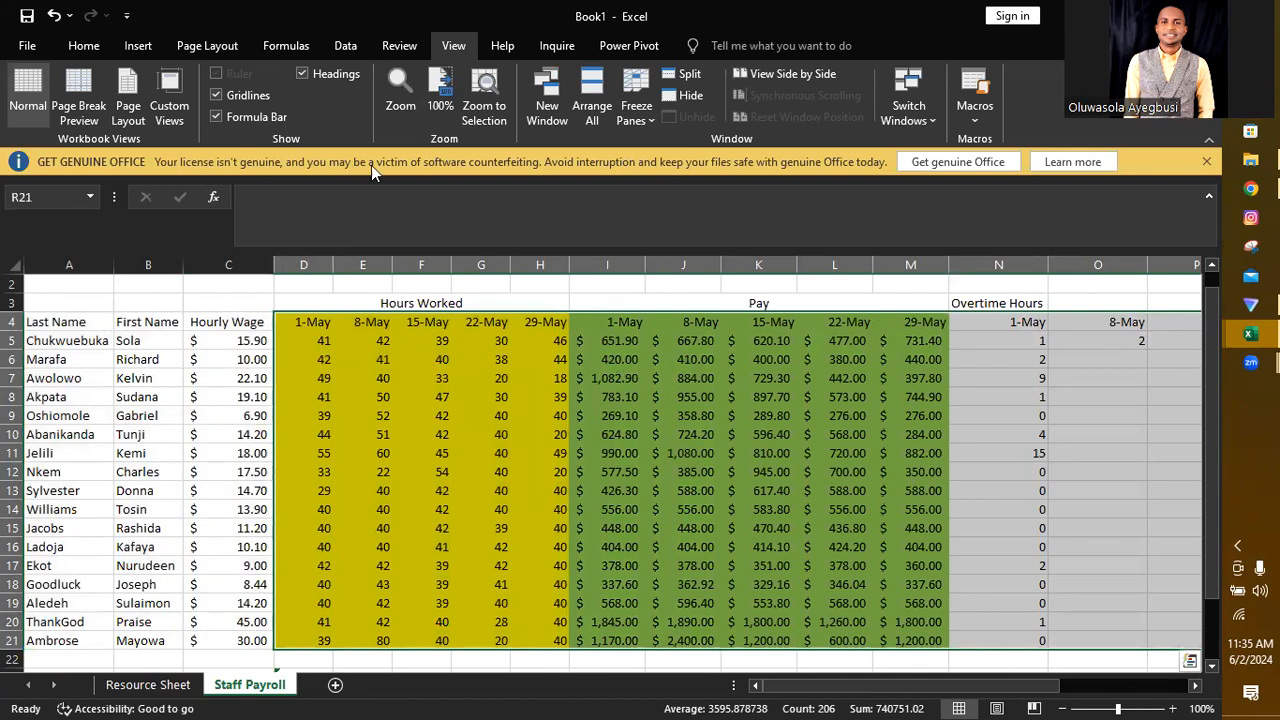
click(88, 47)
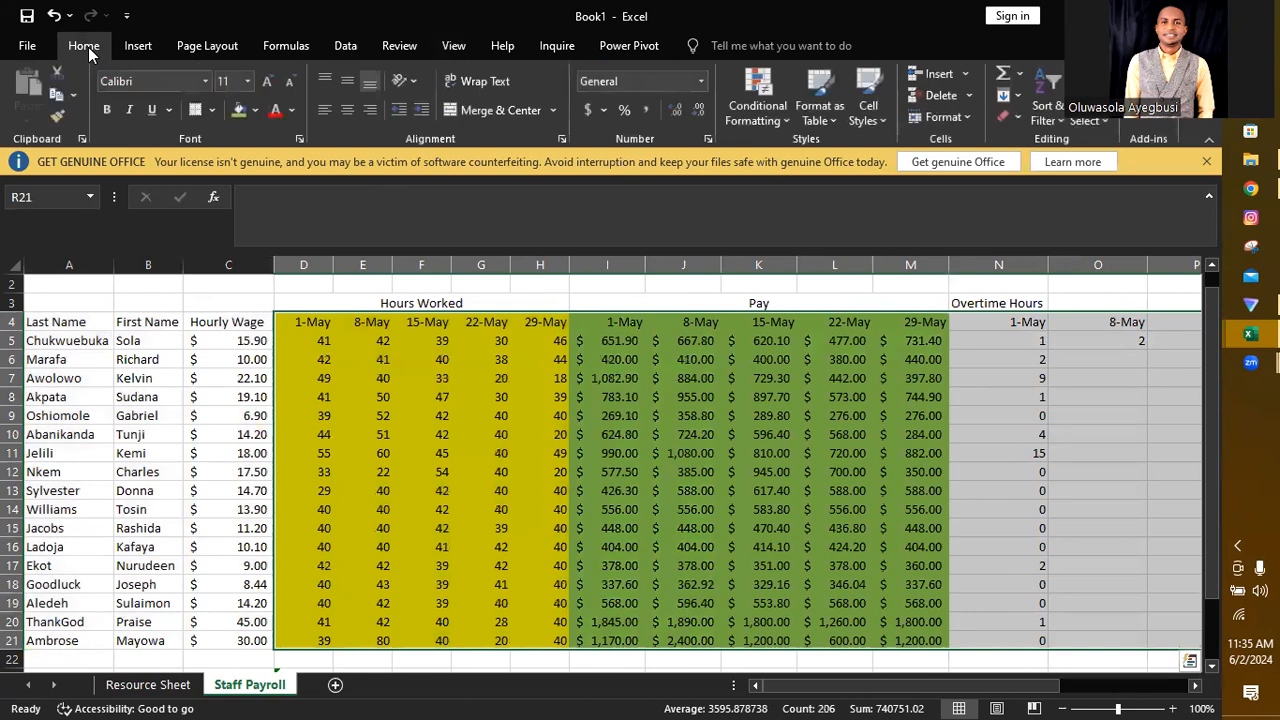
click(455, 47)
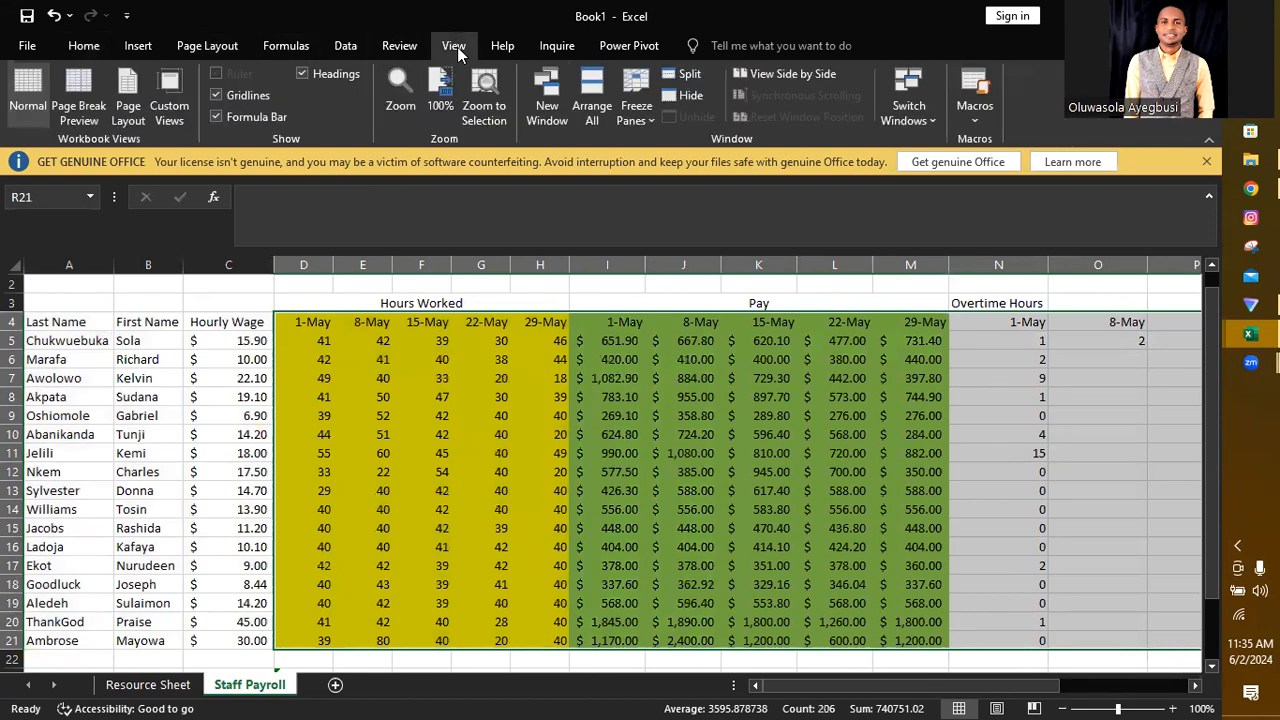
click(400, 105)
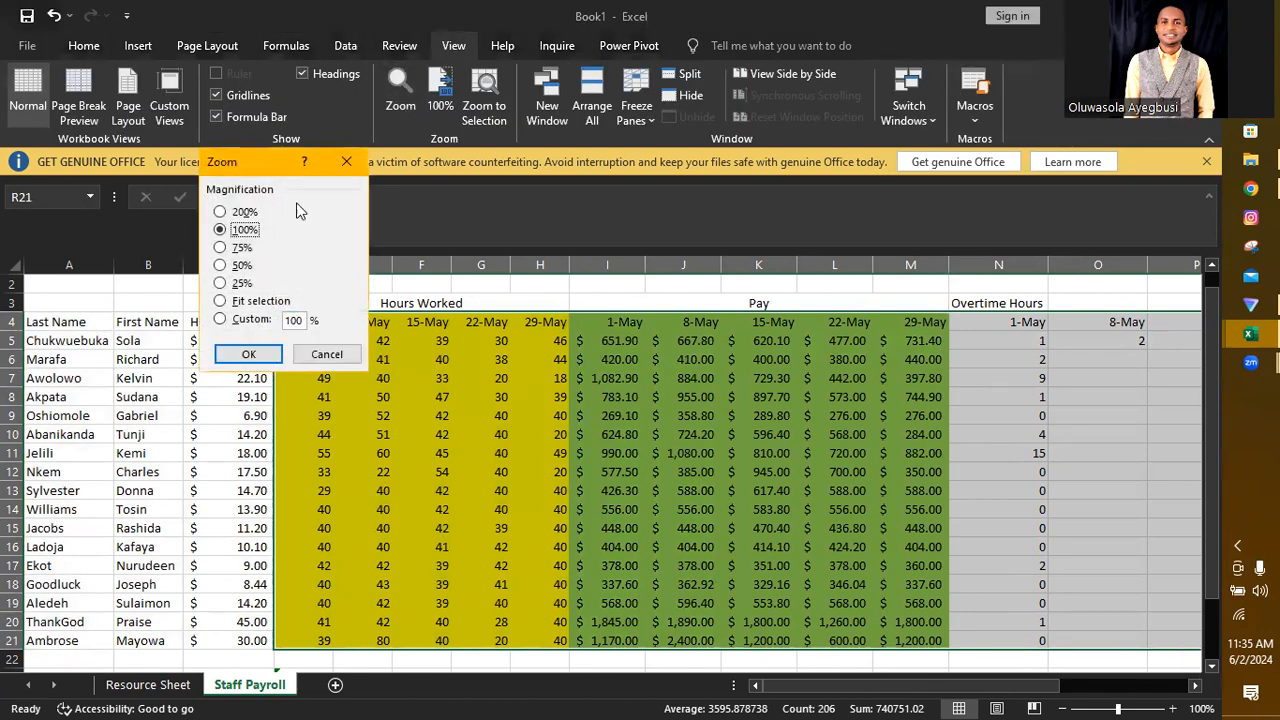
click(218, 300)
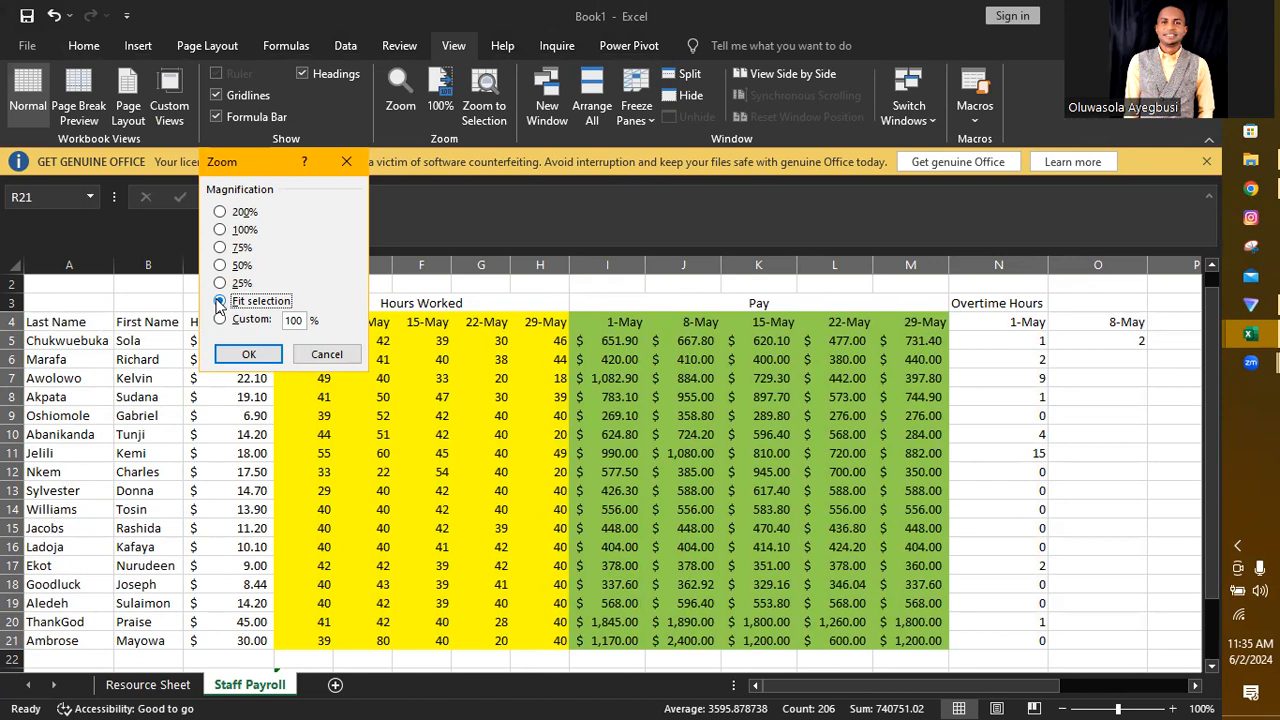
click(245, 355)
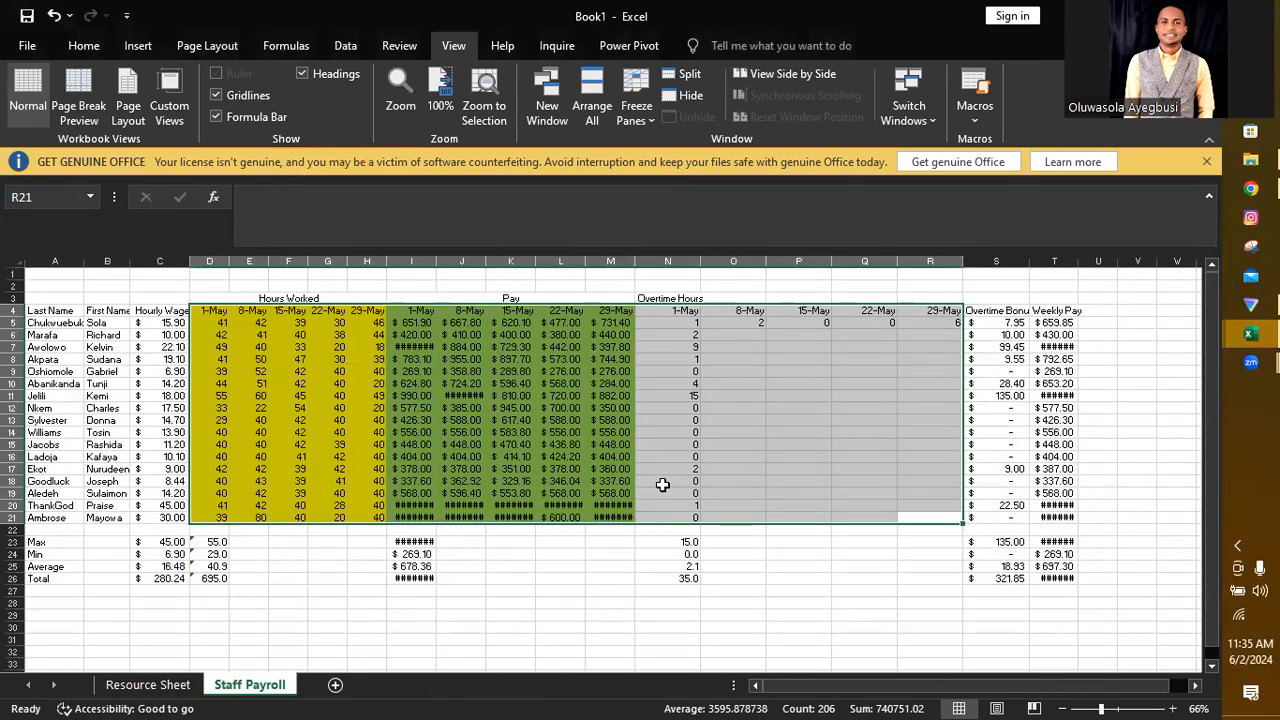
Step: Check which hours-worked cells the overtime formulas in O5, Q5 and R5 refer to
double_click(754, 323)
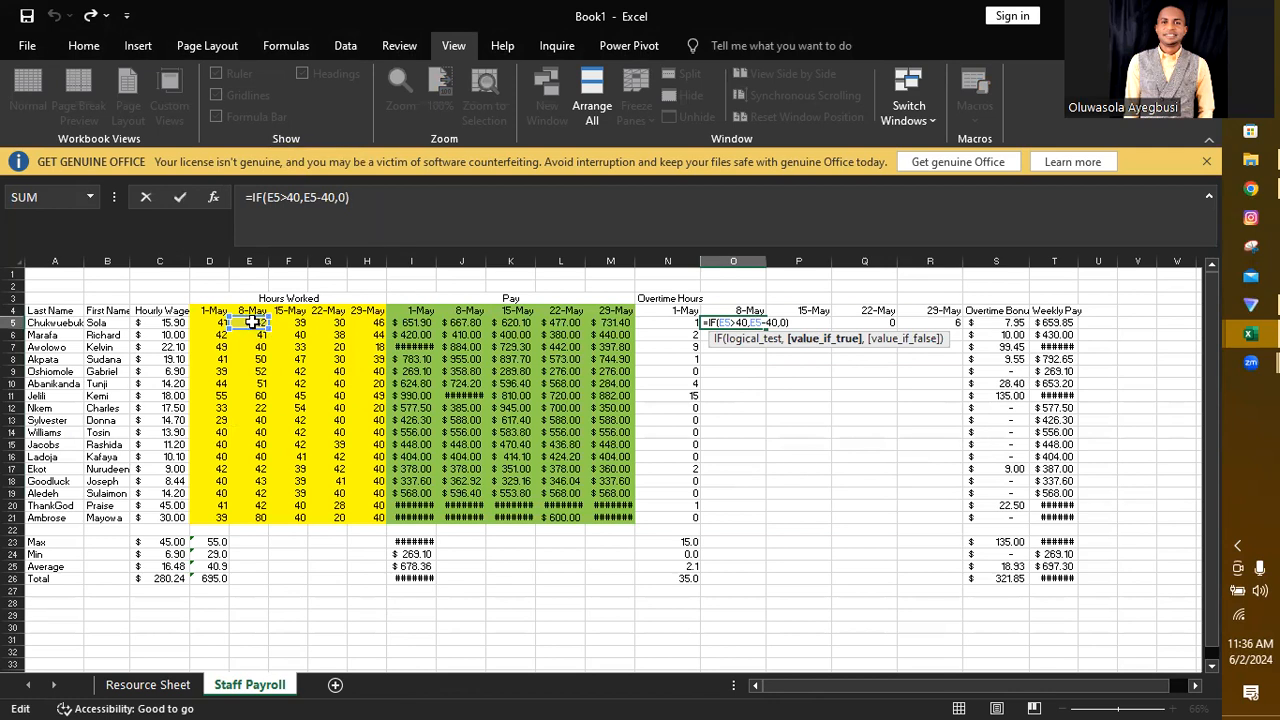
key(Return)
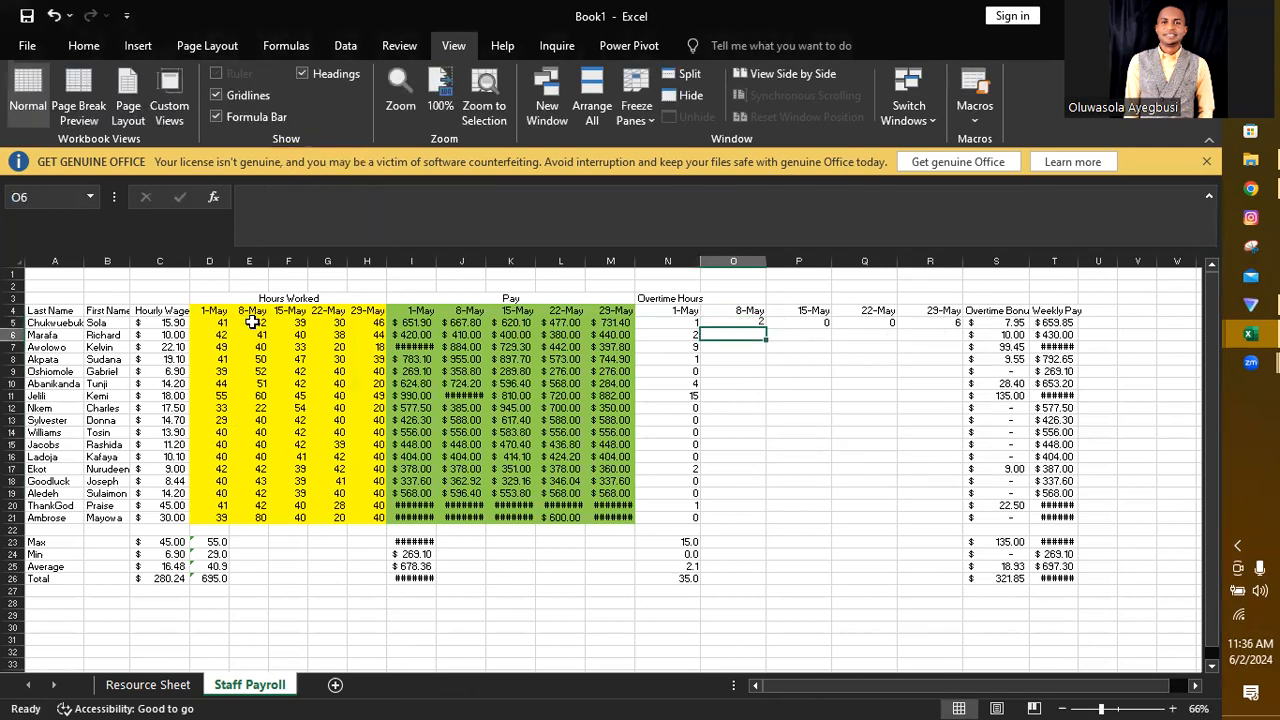
double_click(880, 322)
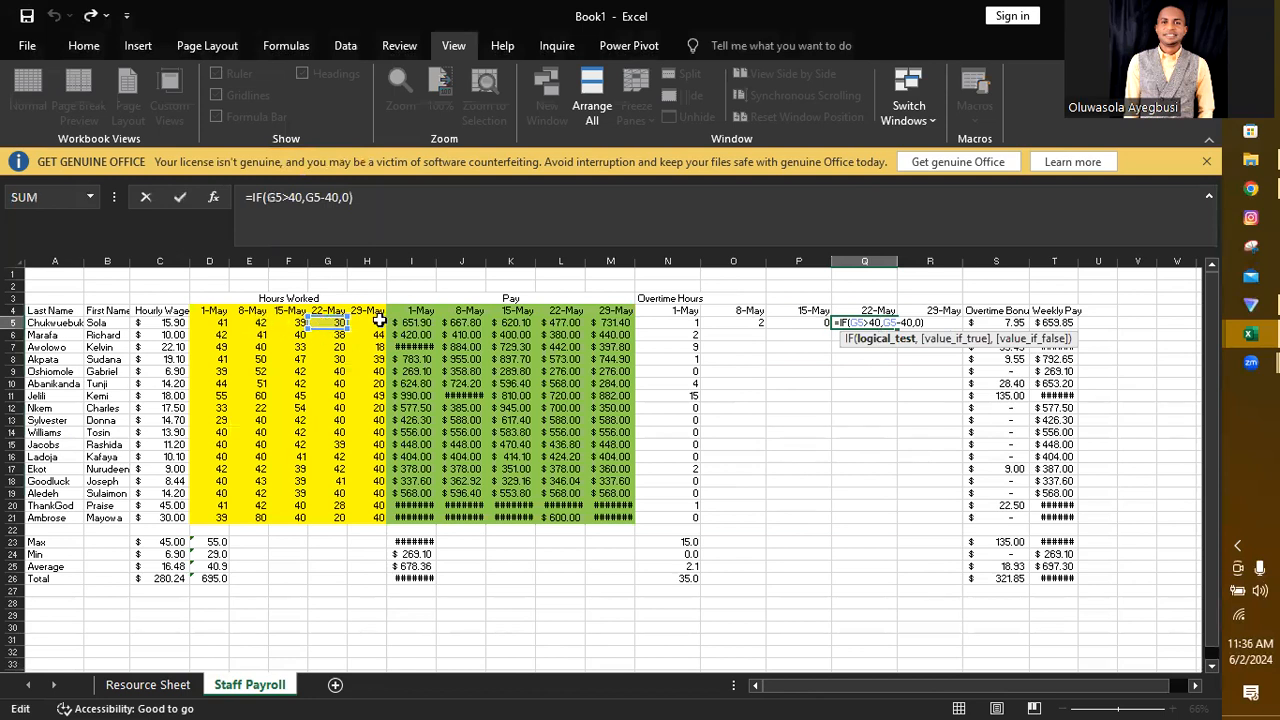
key(Return)
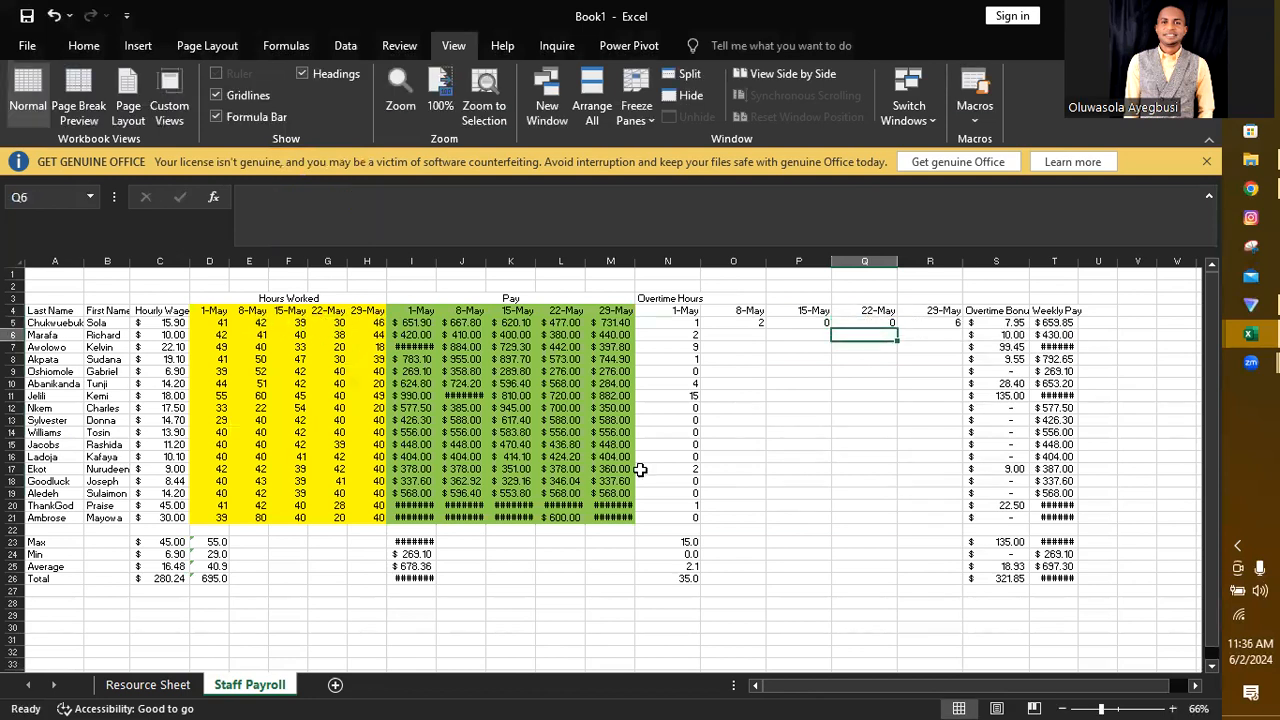
click(947, 326)
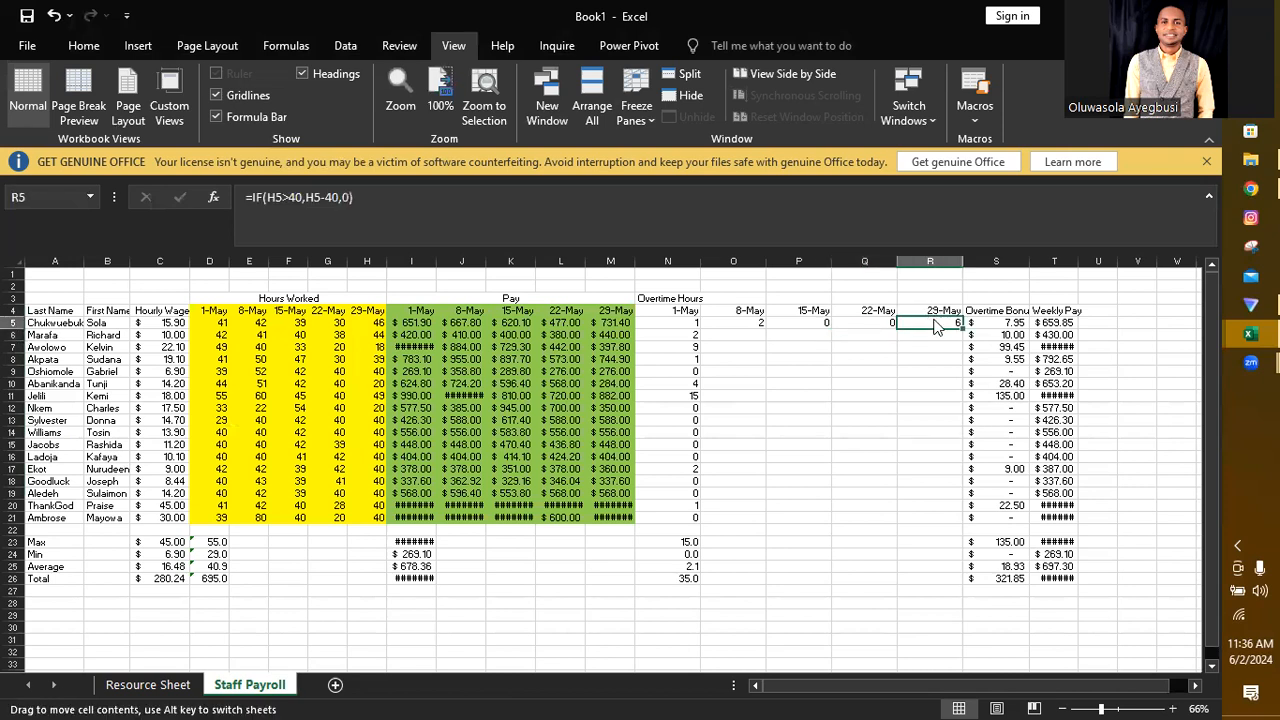
double_click(942, 324)
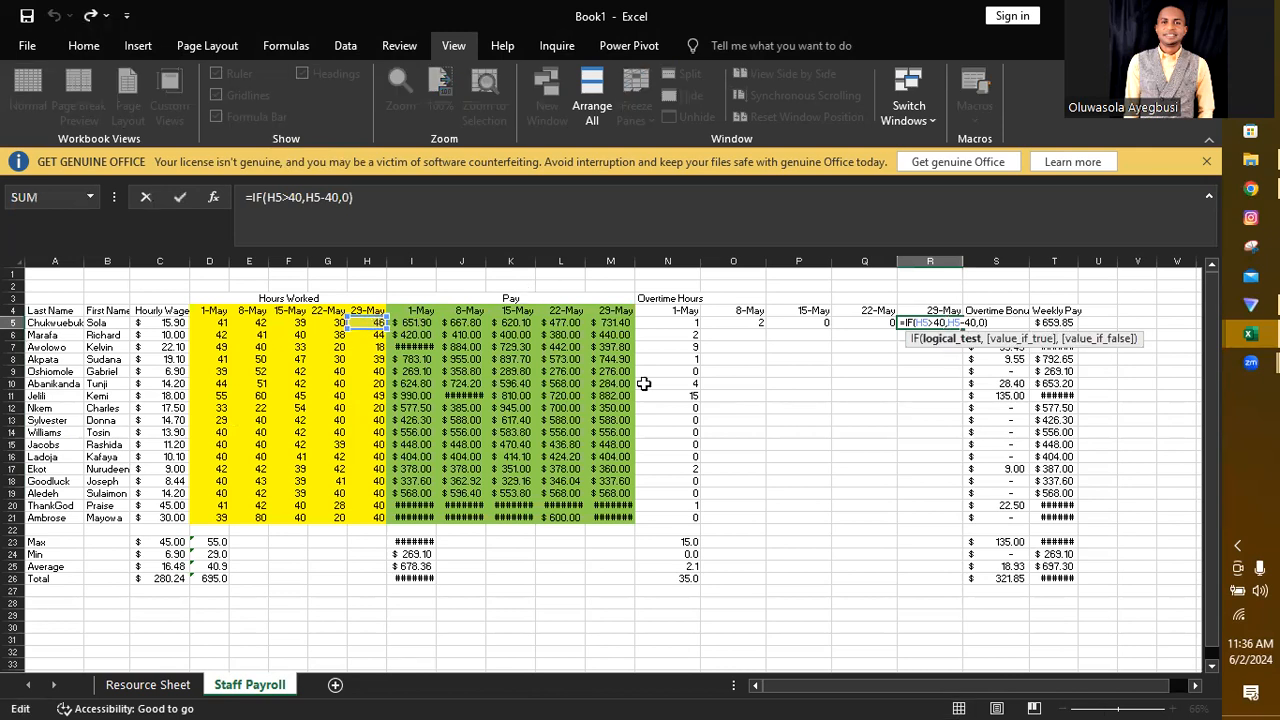
key(Return)
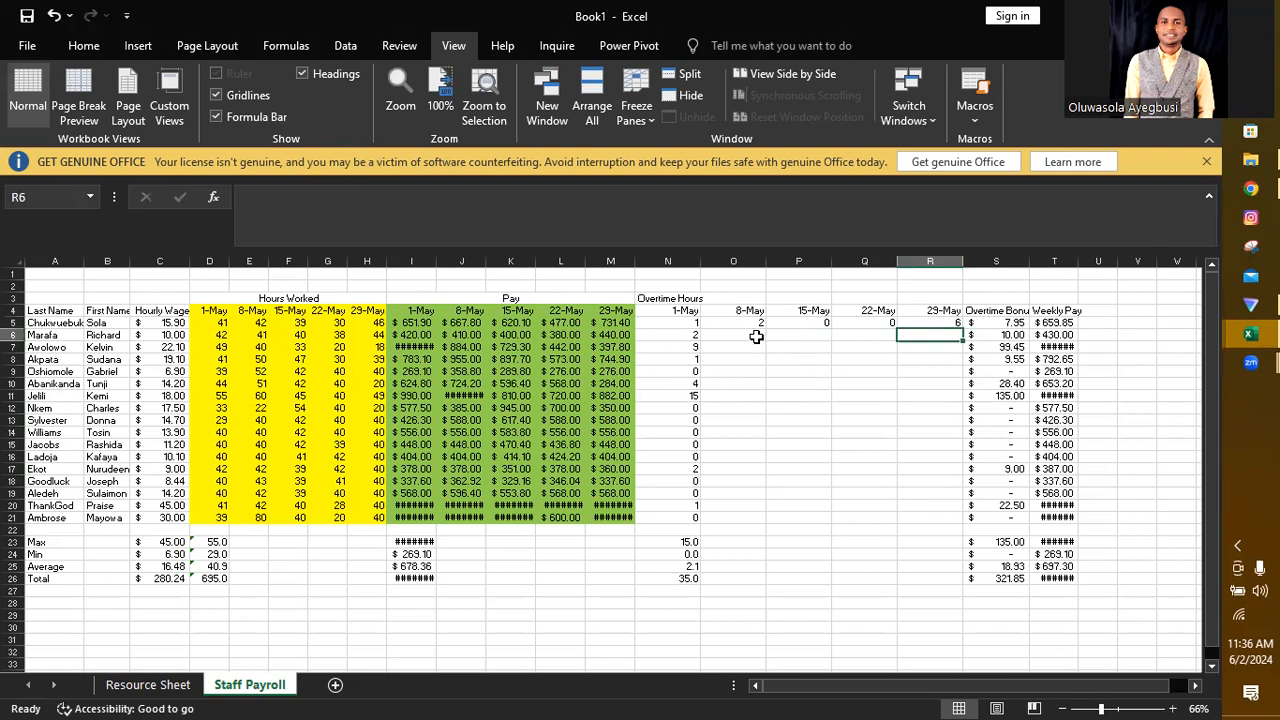
Step: Fill the overtime formulas in N5:R5 down to row 21 for all staff
click(684, 322)
drag(697, 322, 947, 517)
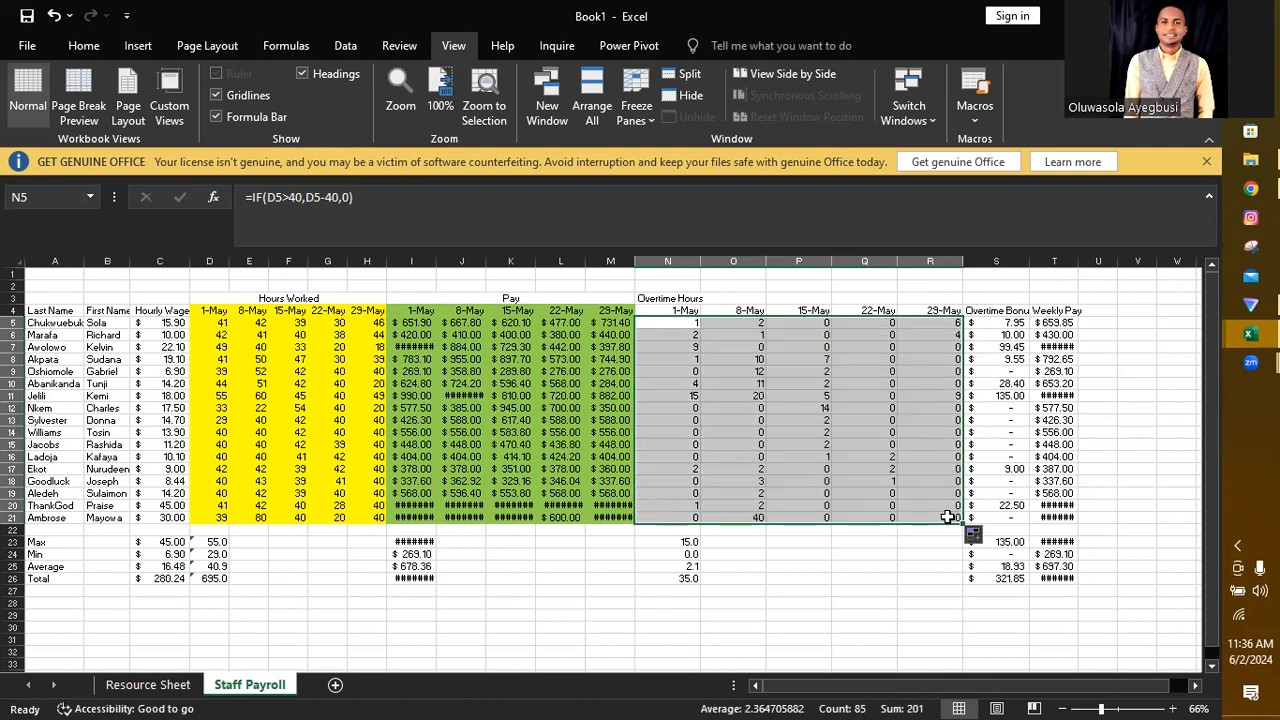
ctrl+scroll(947, 517, up, 1)
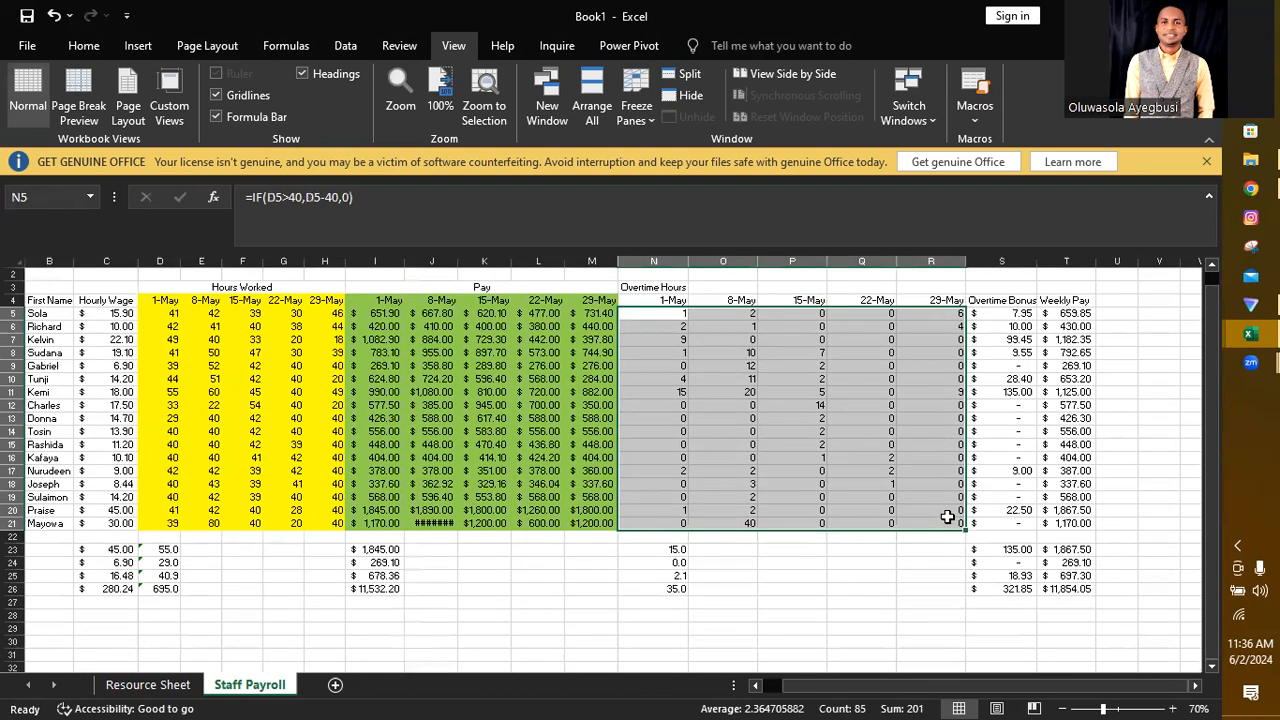
click(848, 601)
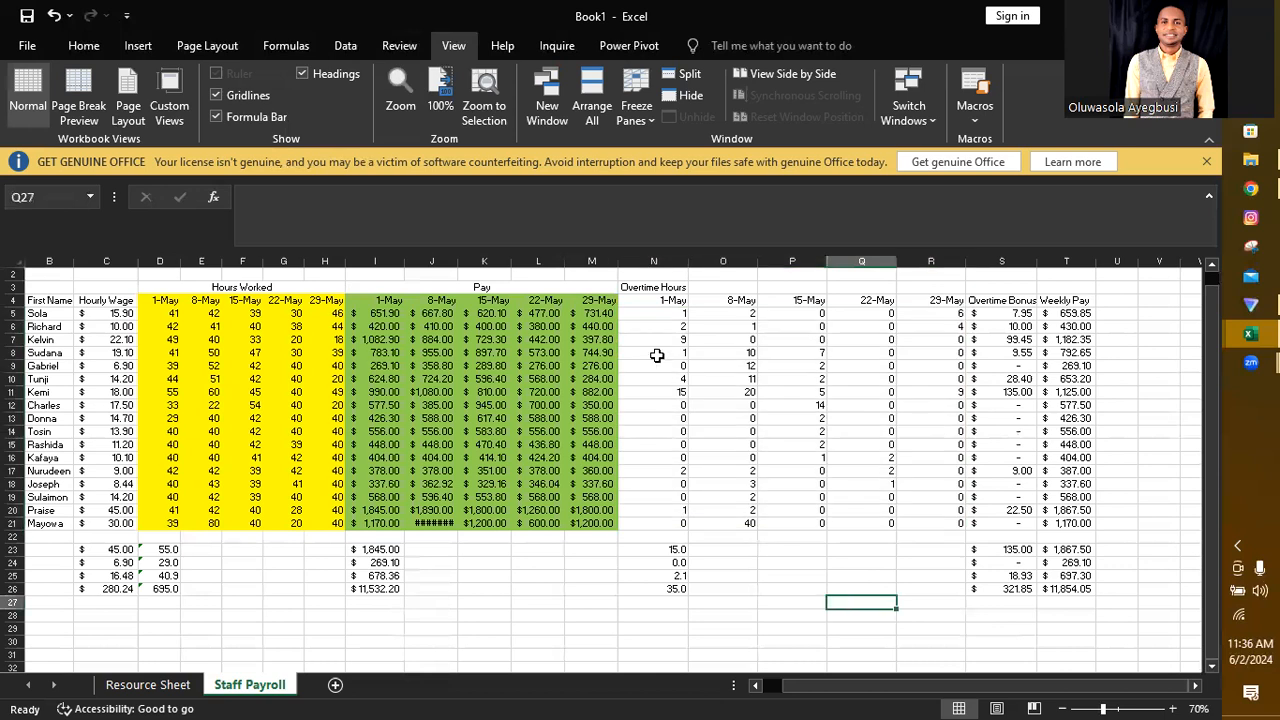
Step: Apply an orange fill to the weekly overtime block N4:R21, including the date headings
drag(638, 302, 920, 520)
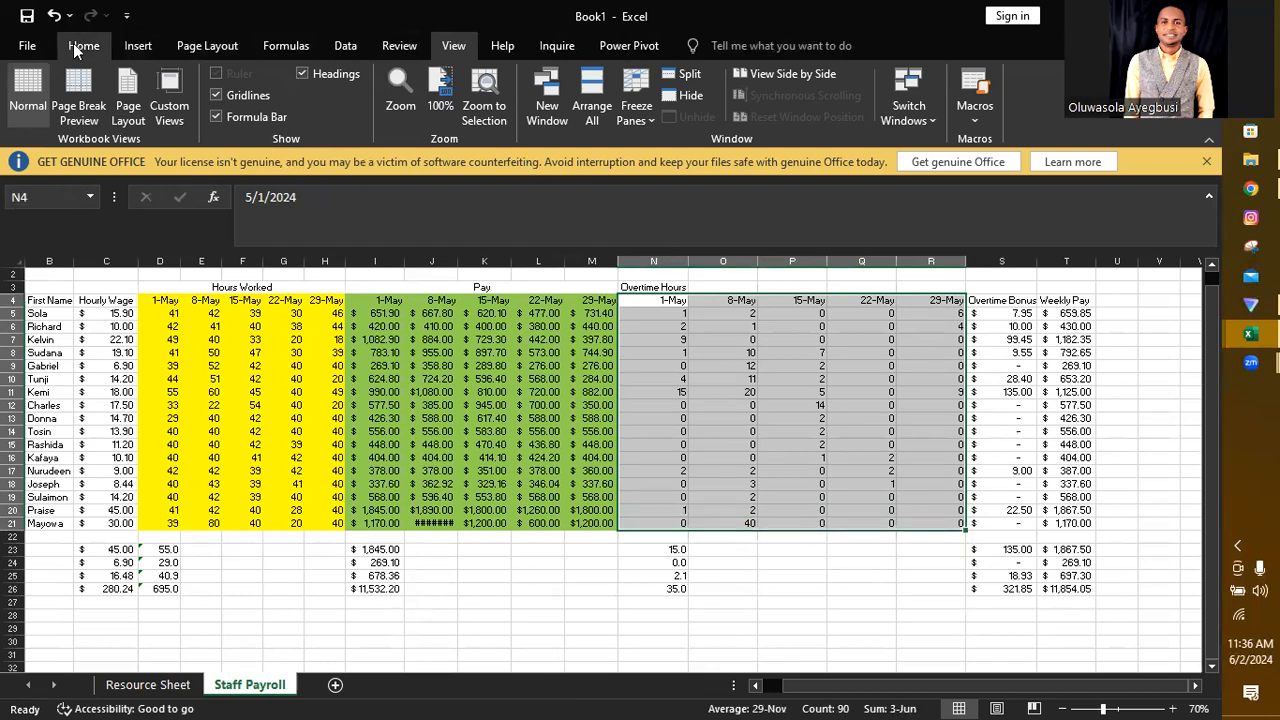
click(80, 46)
click(252, 110)
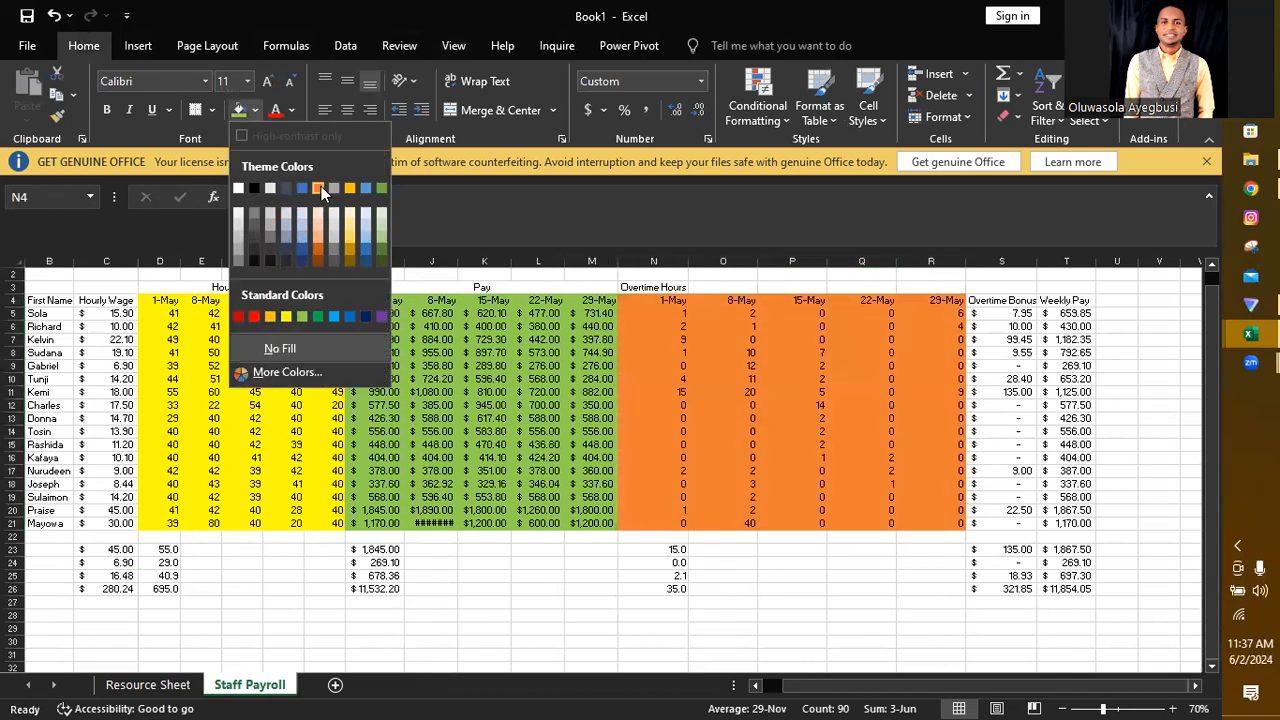
click(321, 186)
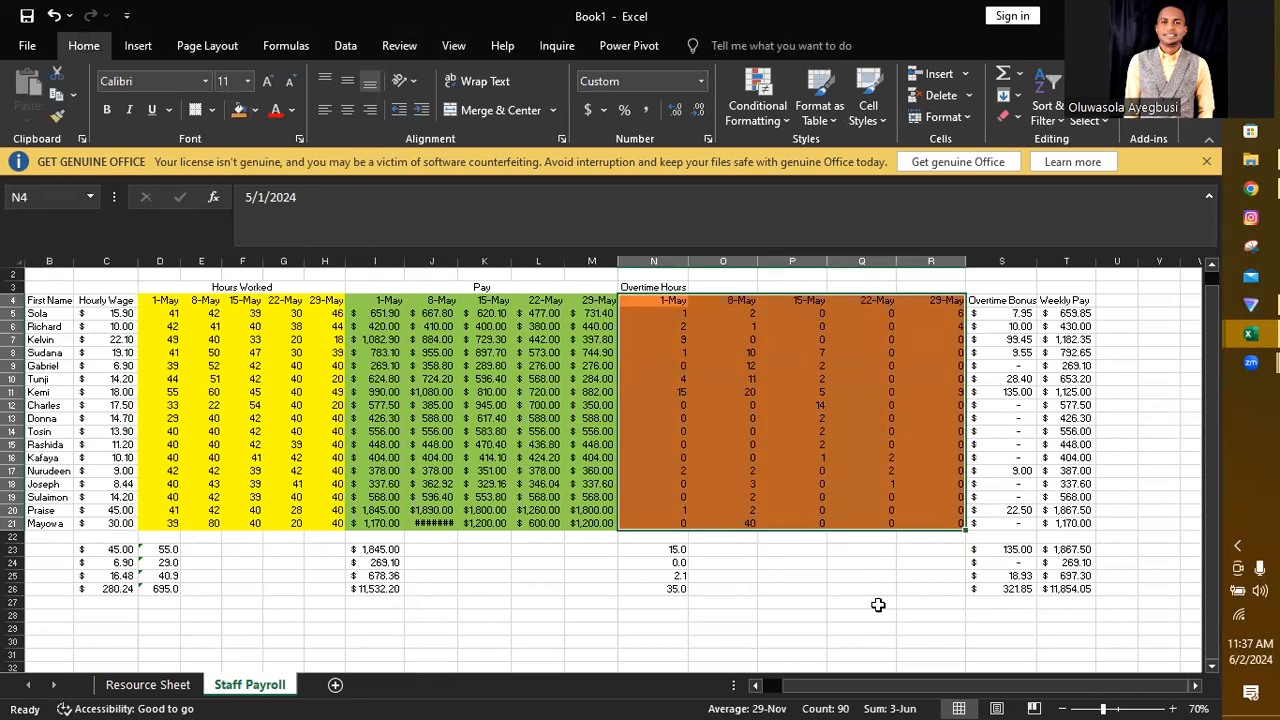
click(917, 639)
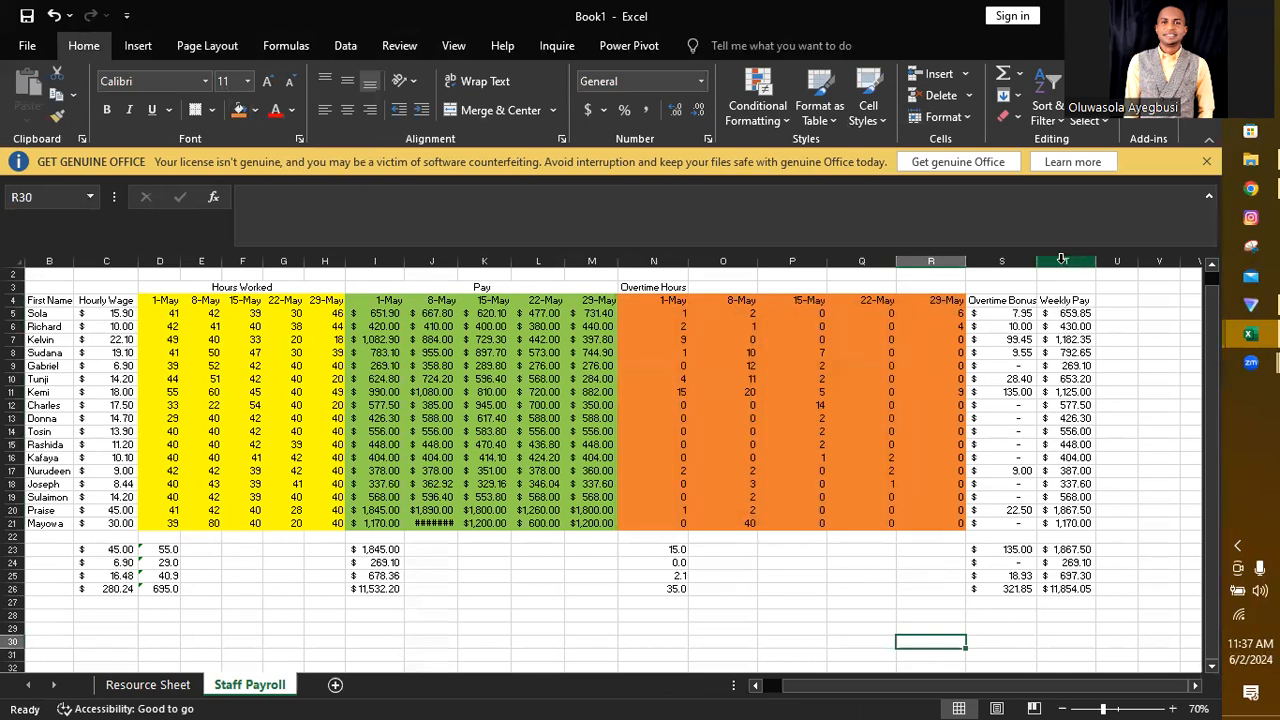
Step: Insert four blank columns between Overtime Bonus and Weekly Pay, at columns T to W
drag(1062, 259, 1089, 285)
right_click(1089, 285)
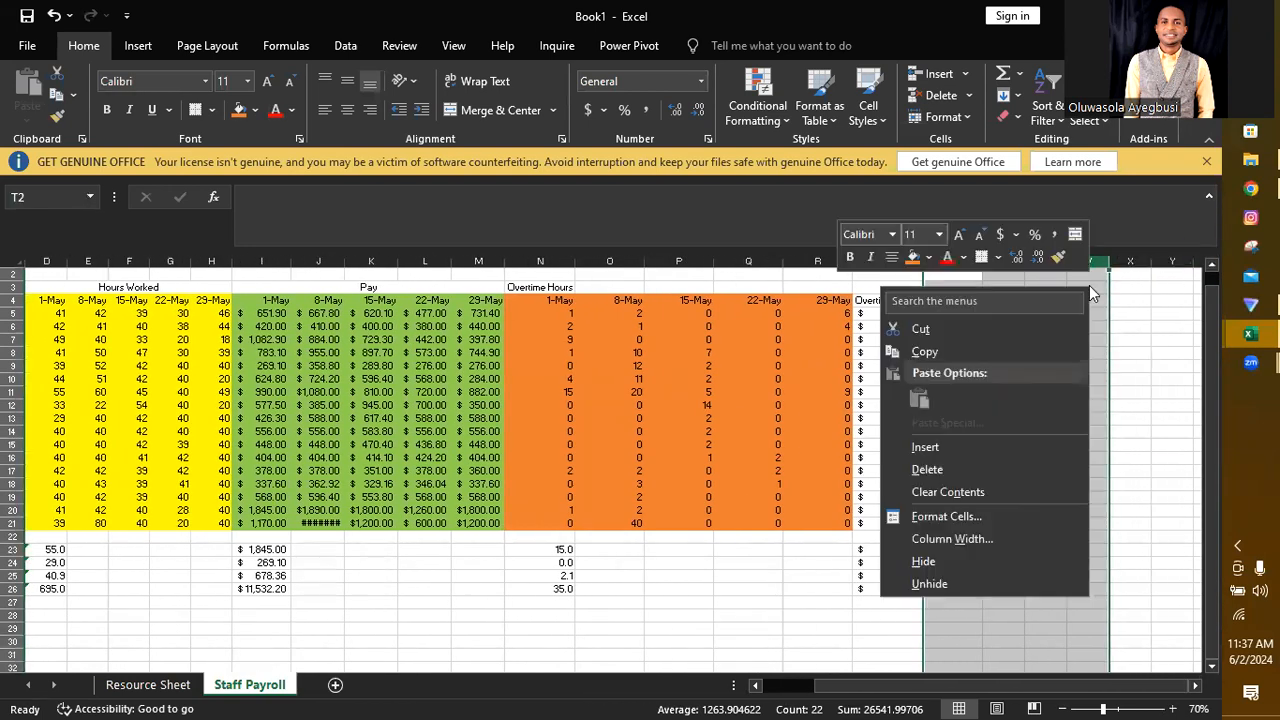
click(961, 447)
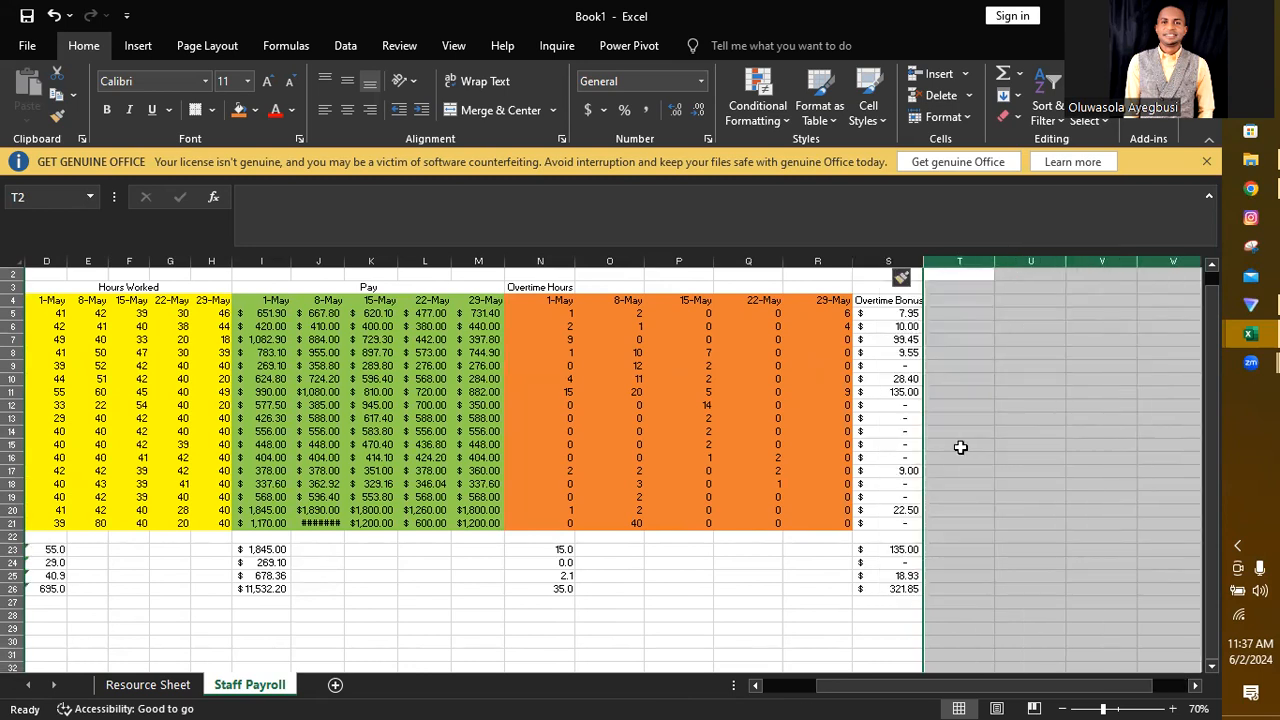
Step: Move the Overtime Bonus heading from S4 up to S3
click(882, 300)
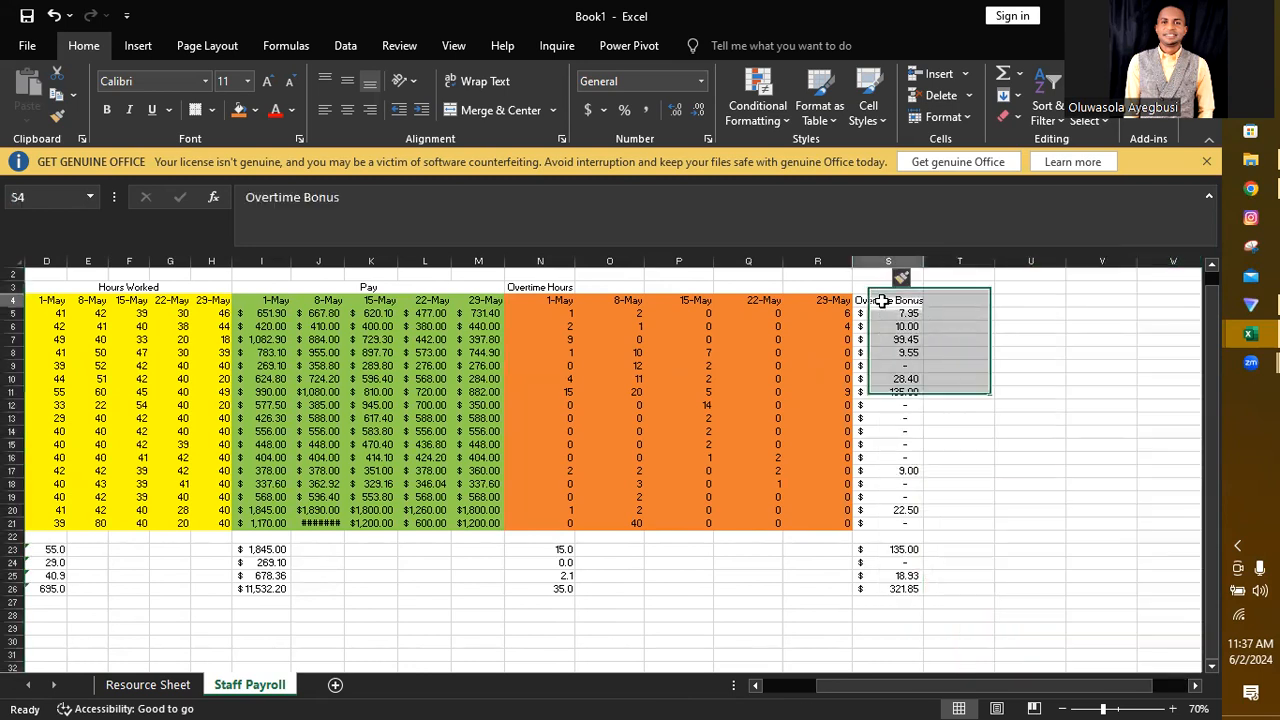
key(ctrl+c)
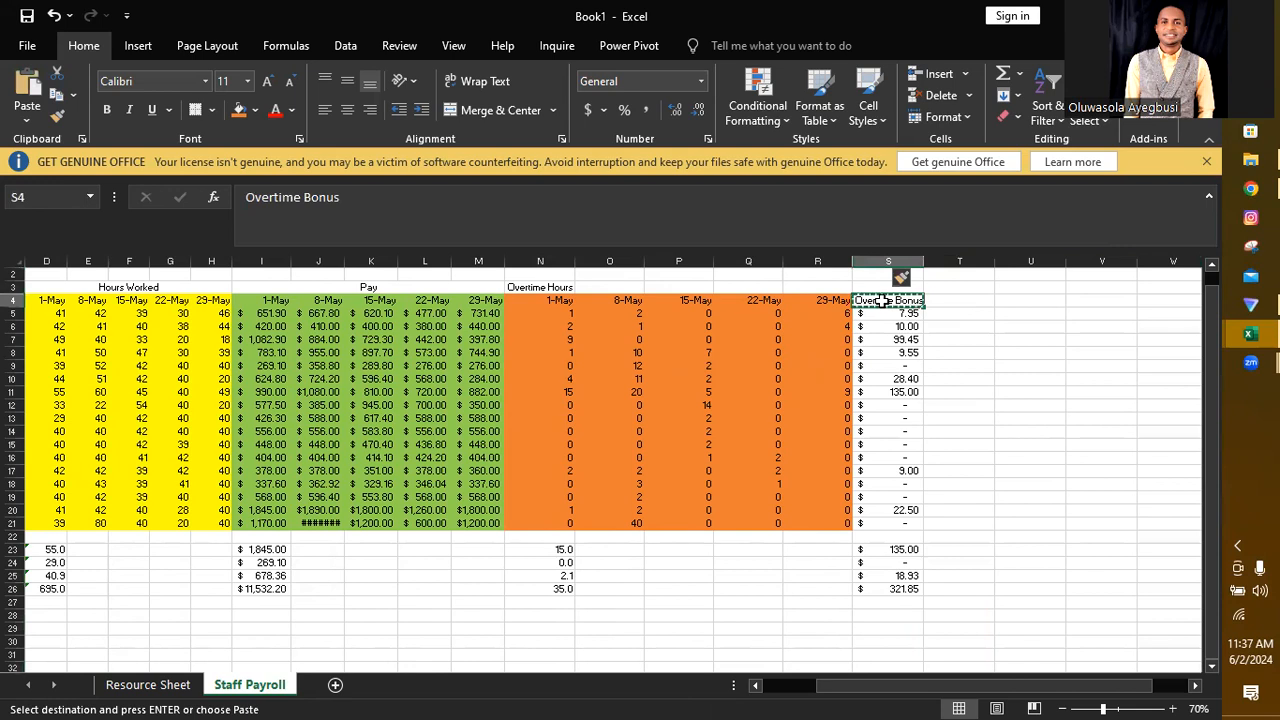
ctrl+scroll(882, 300, up, 1)
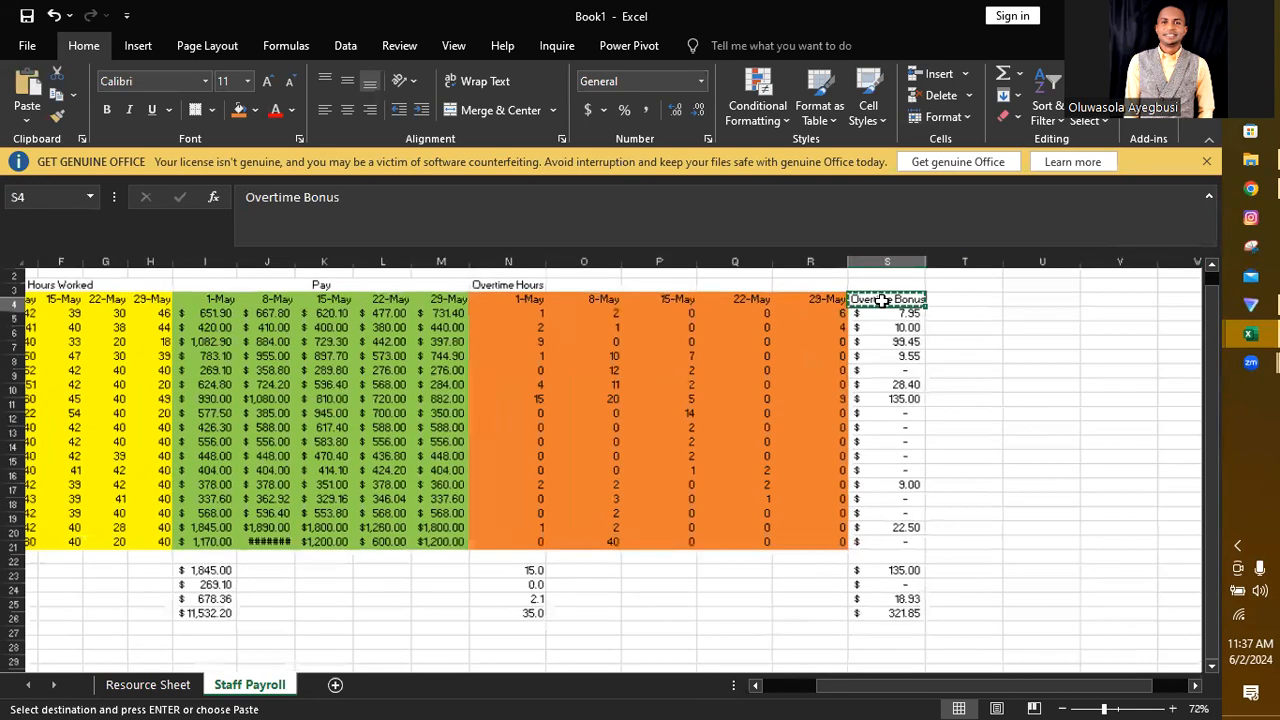
ctrl+scroll(882, 300, up, 3)
click(897, 288)
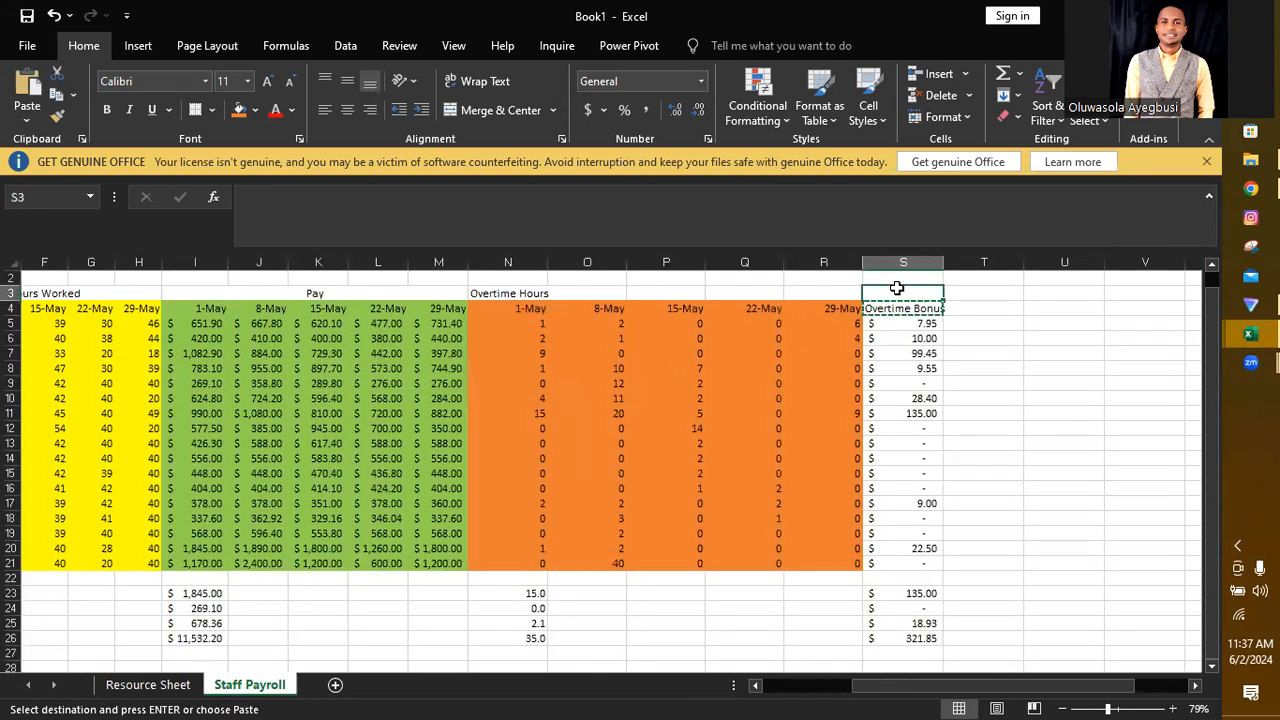
key(ctrl+v)
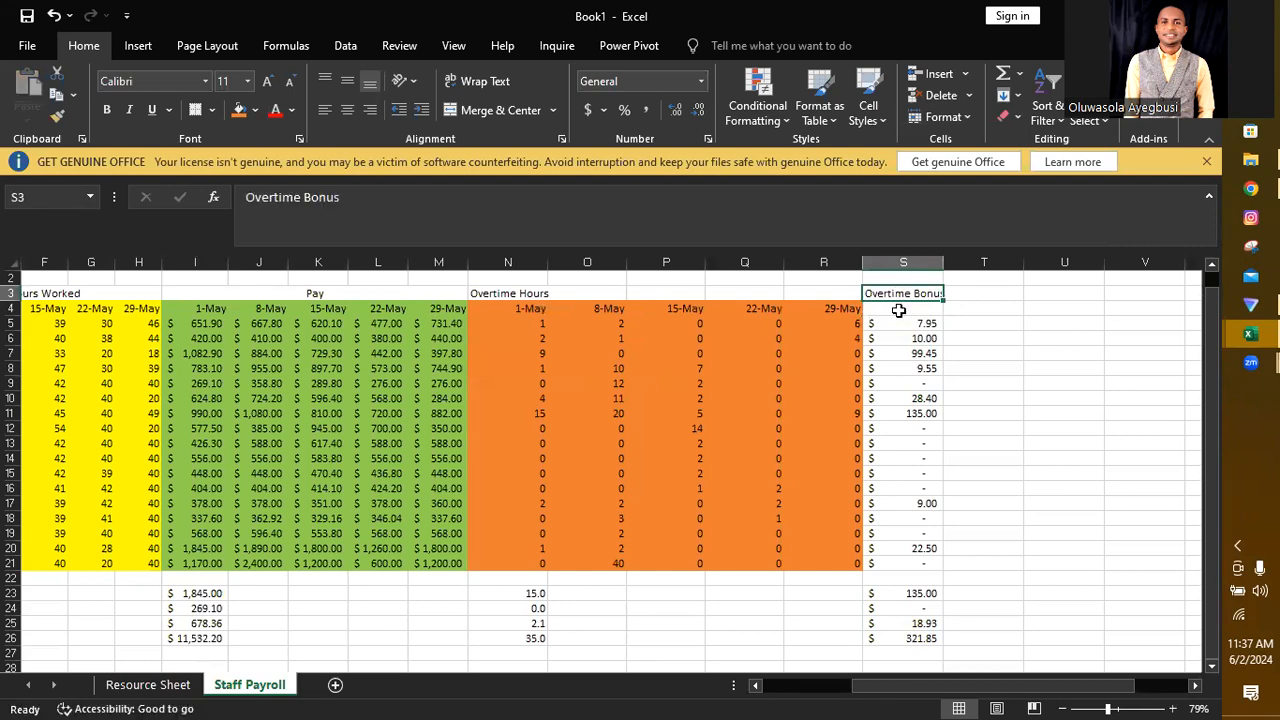
Step: Enter May 1 in S4 as the first weekly date under Overtime Bonus
click(899, 311)
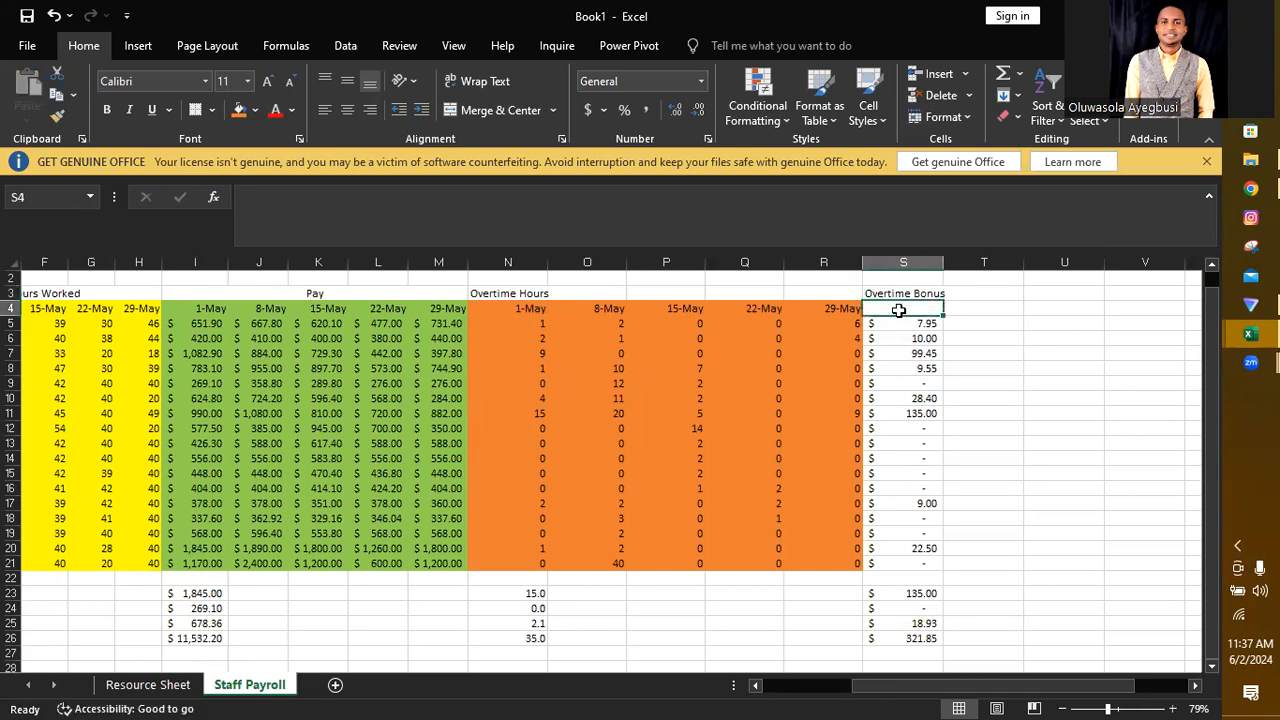
text(May 1)
key(Return)
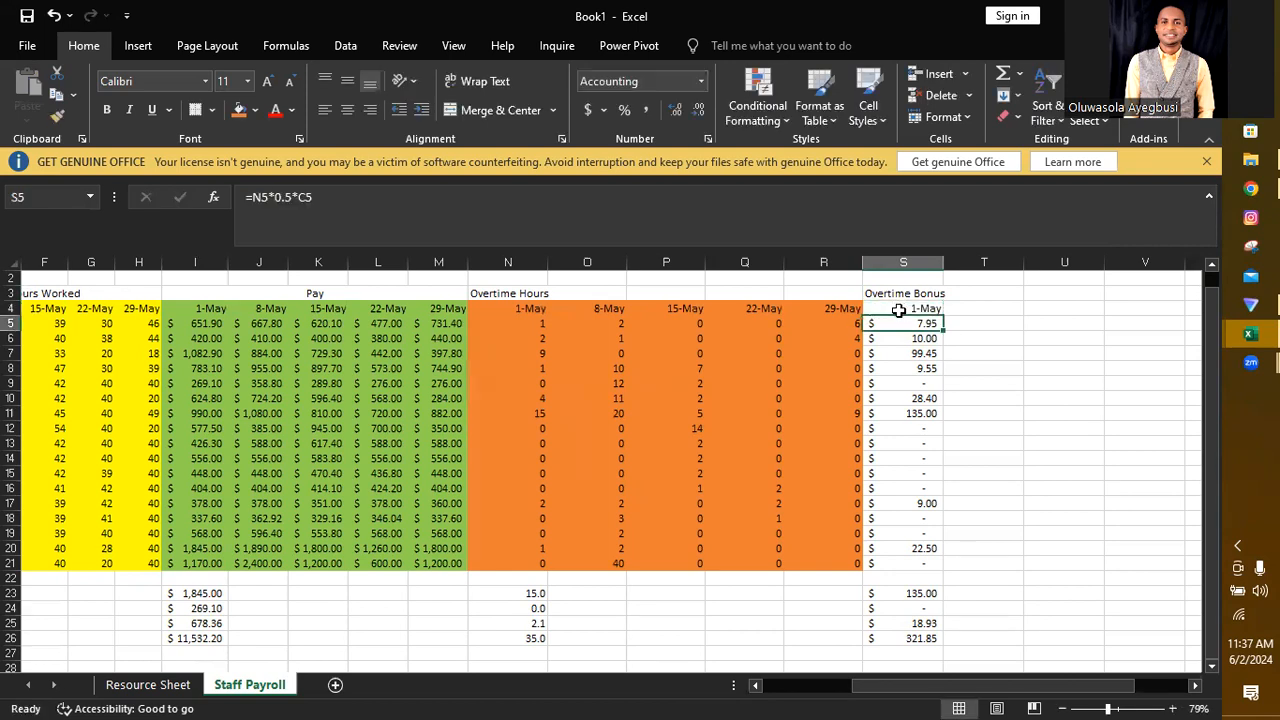
Step: Enter =S4+7 in T4 and fill it across to W4 to complete the weekly overtime bonus dates
click(970, 311)
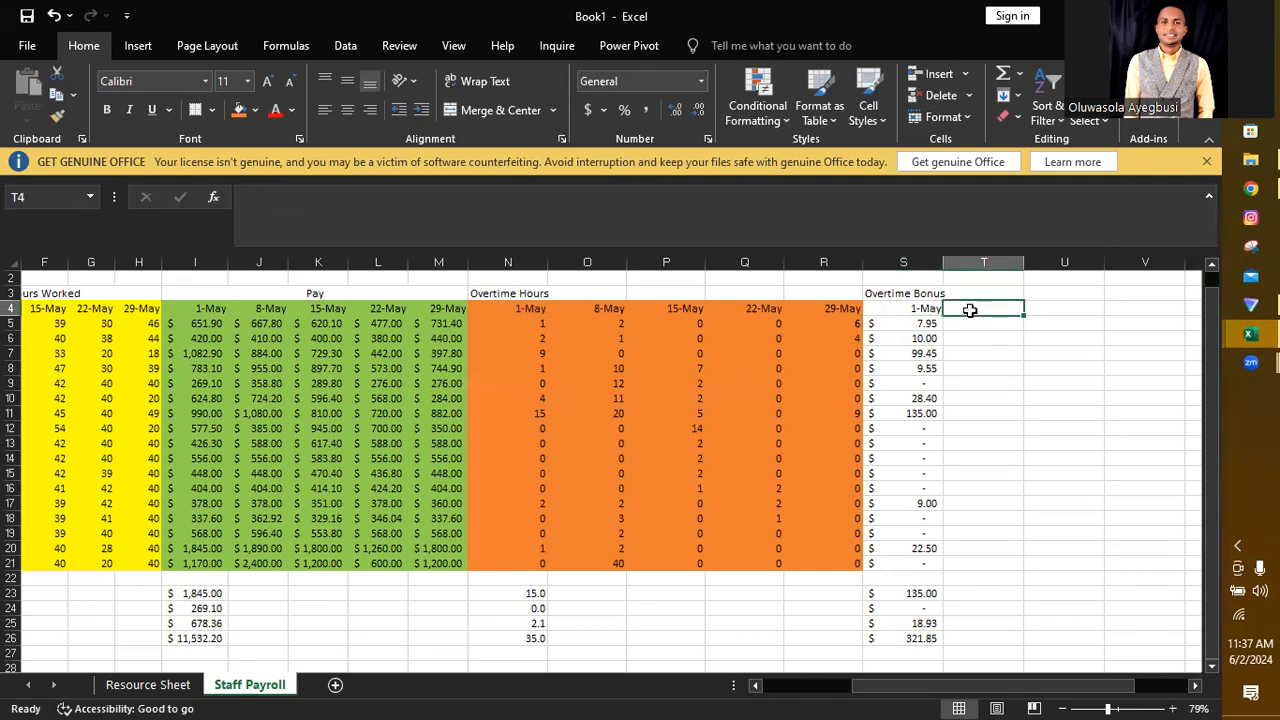
text(=)
click(918, 308)
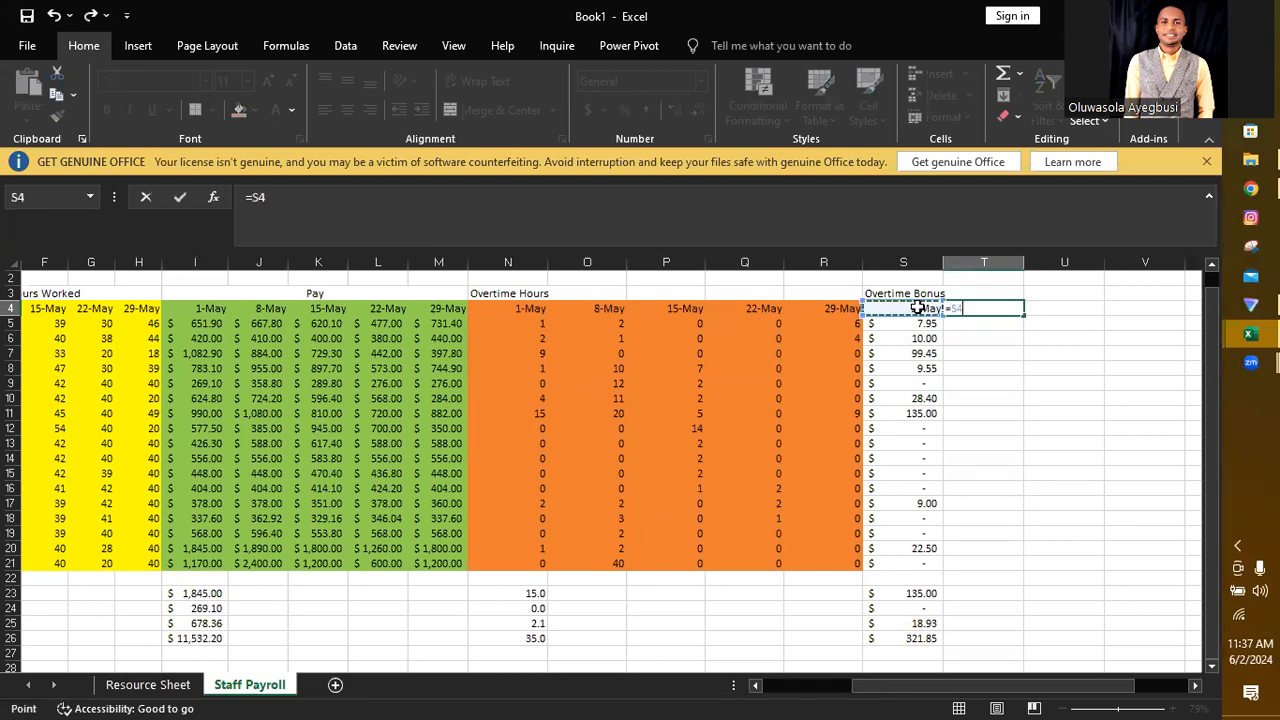
text(+7)
key(Return)
click(999, 308)
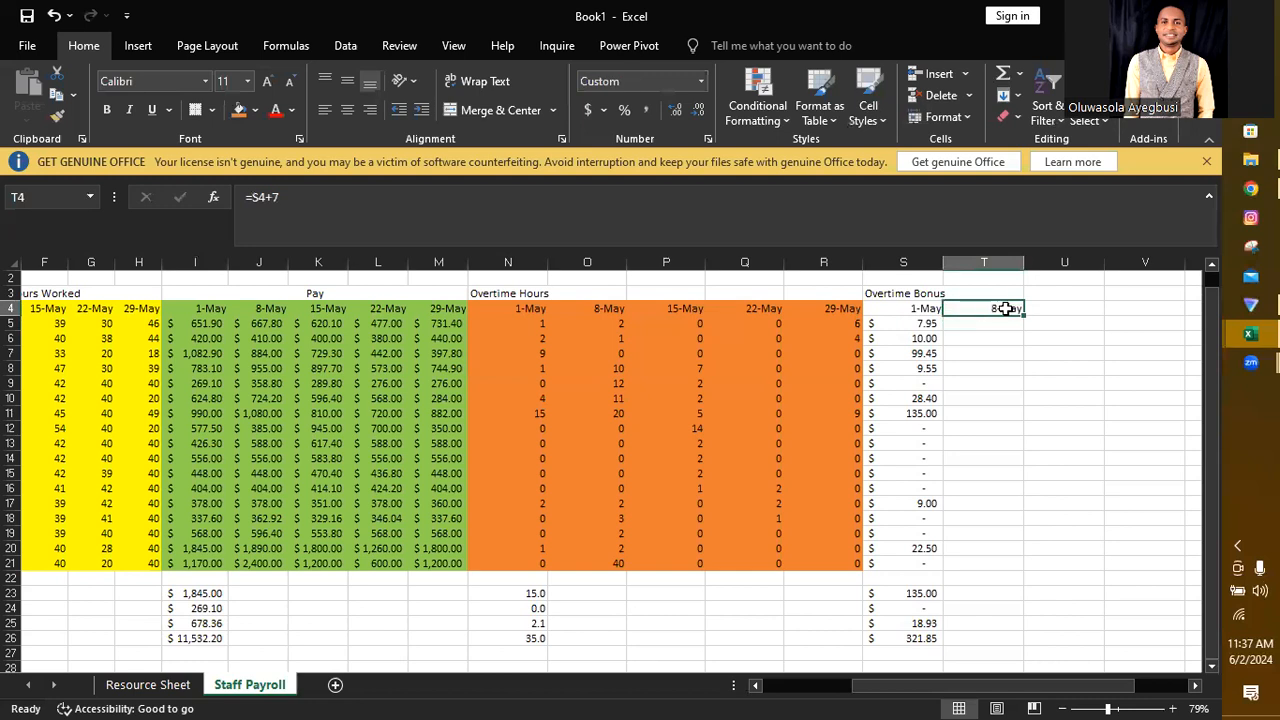
drag(1022, 314, 1053, 300)
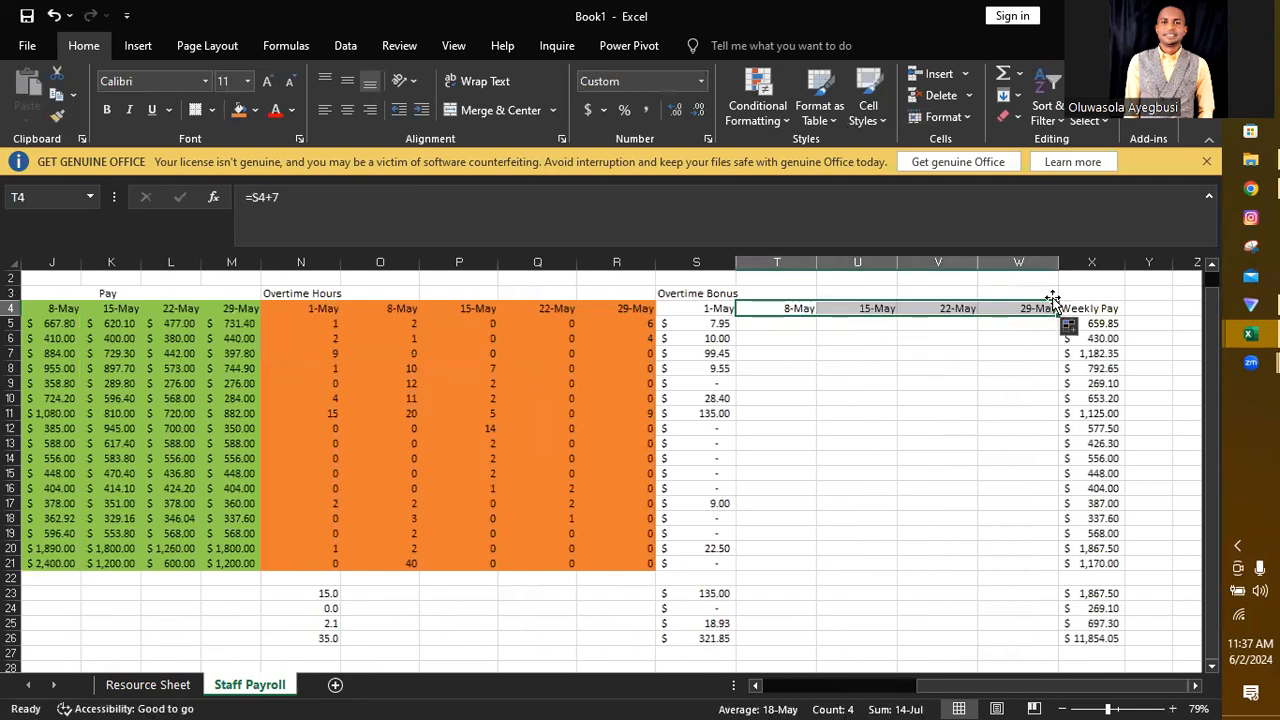
Step: Try filling the S5 overtime bonus formula across to W5, and check which cells the V5 formula refers to
click(722, 322)
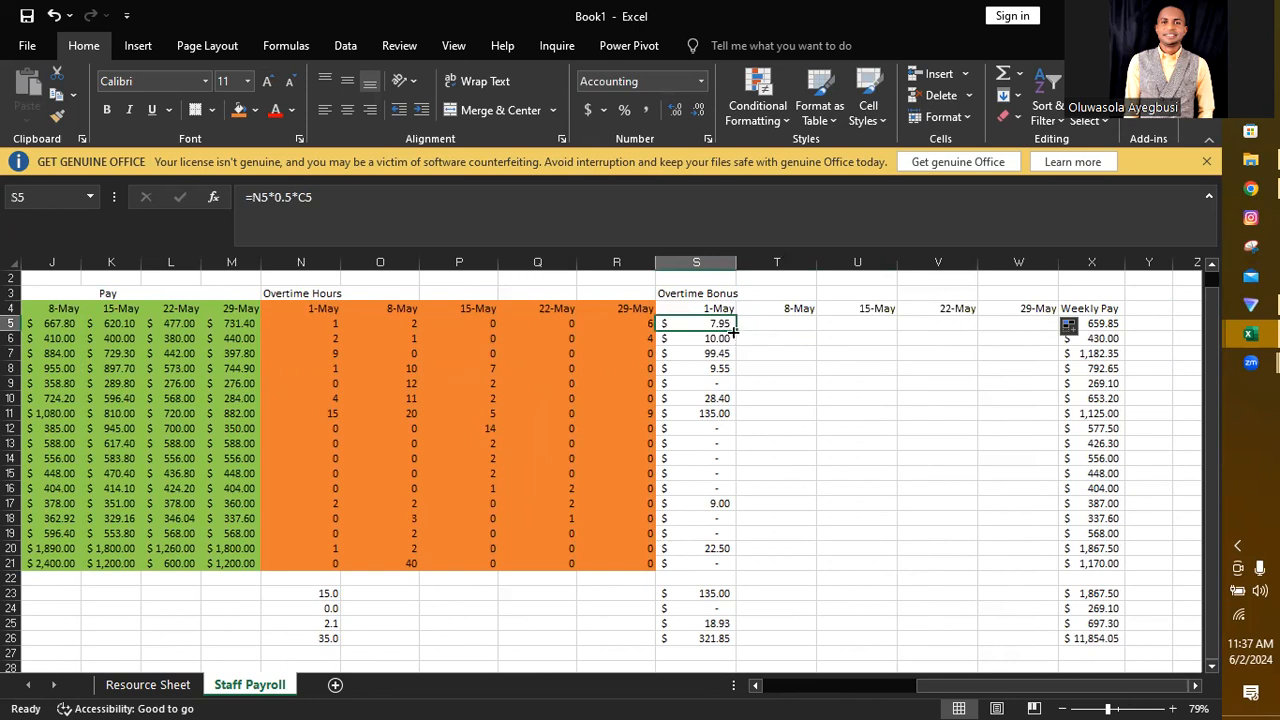
drag(736, 328, 1021, 323)
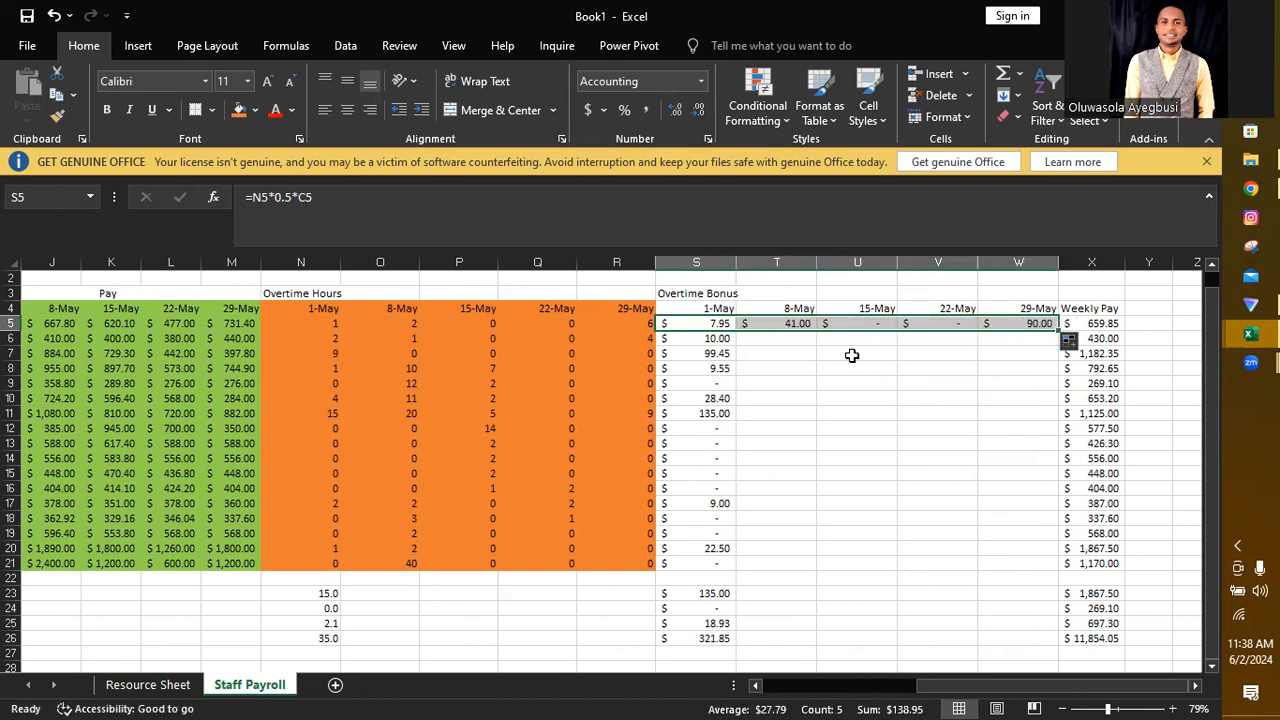
double_click(947, 323)
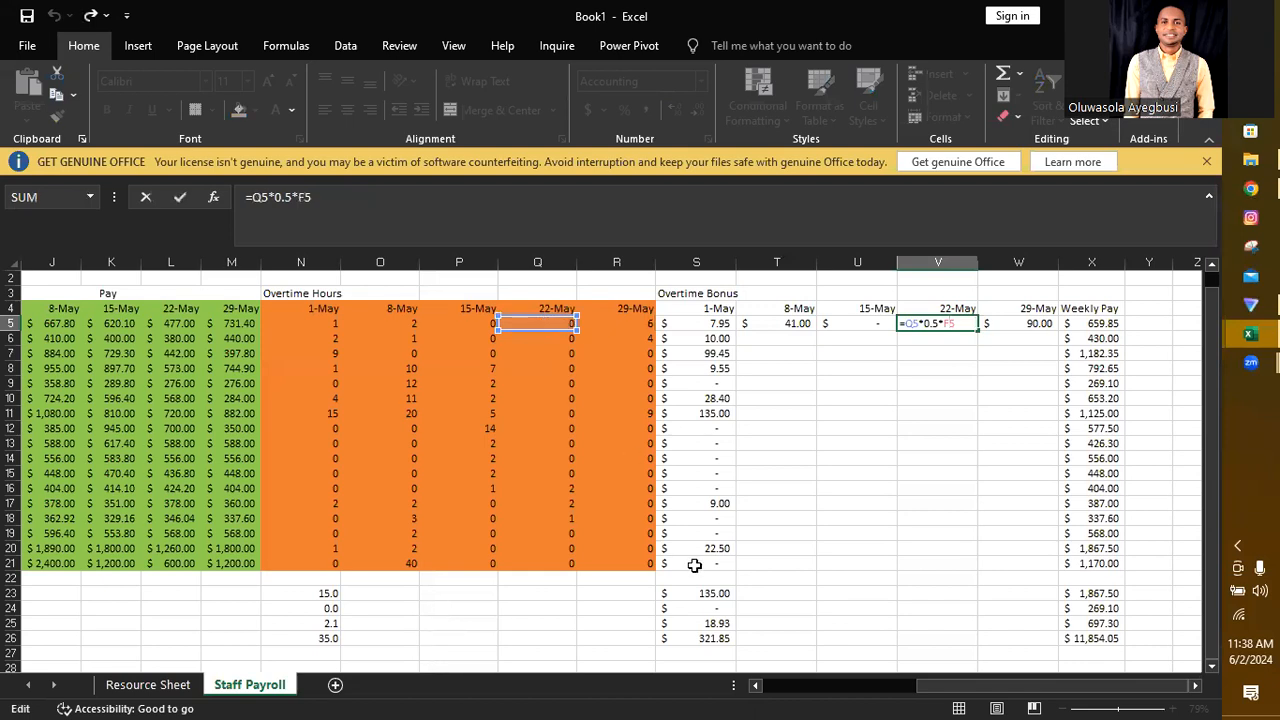
drag(927, 692, 785, 698)
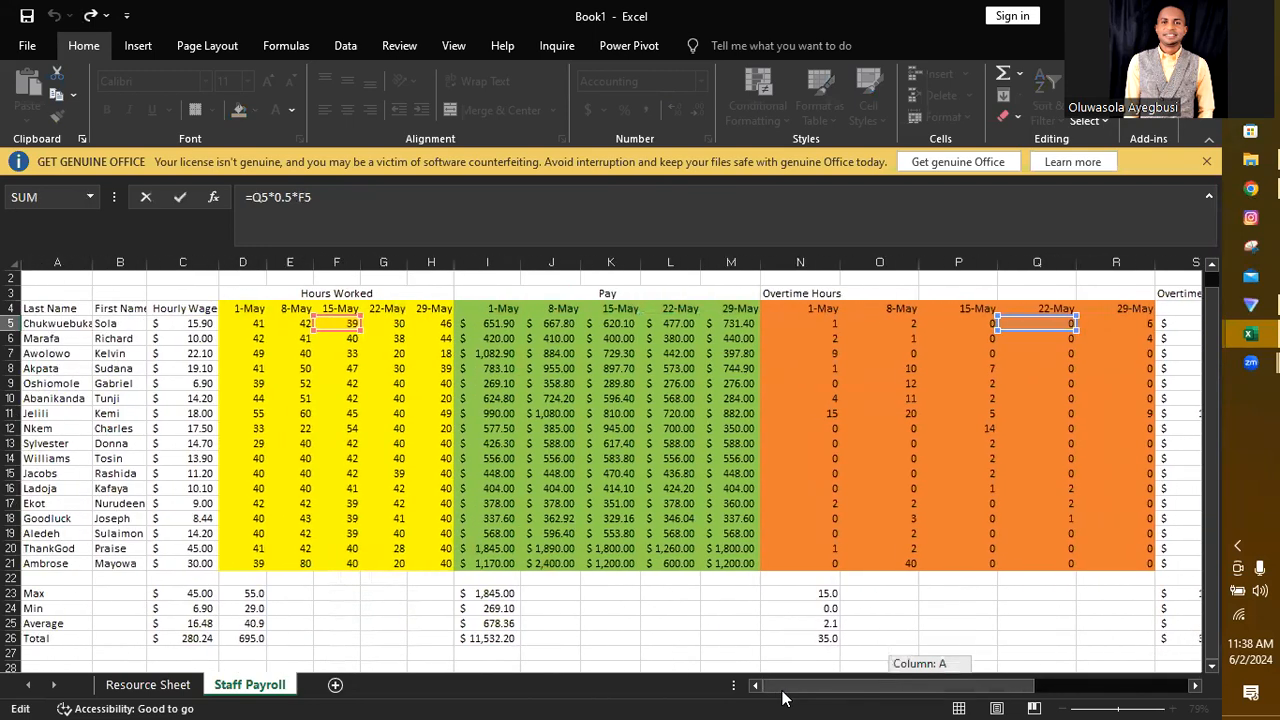
drag(785, 698, 788, 695)
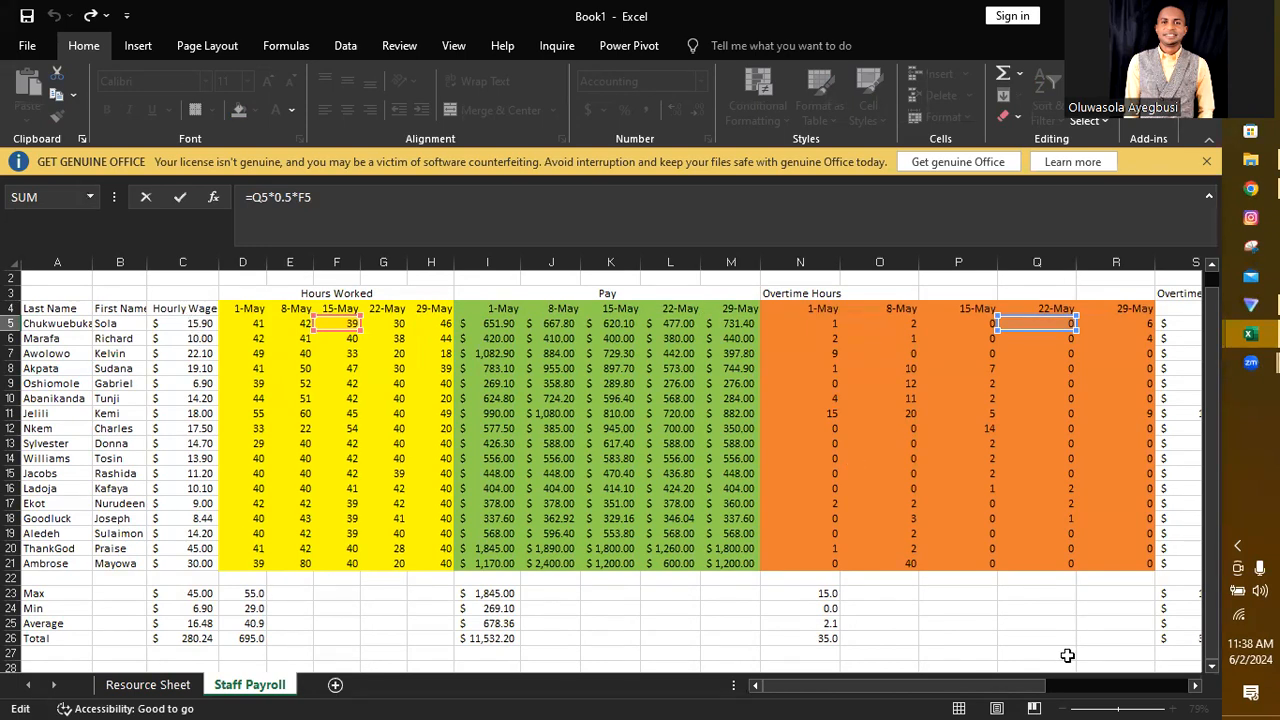
drag(1013, 690, 1173, 667)
Step: Lock the hourly wage column in the S5 formula as =N5*0.5*$C5 and fill it across to W5
double_click(787, 325)
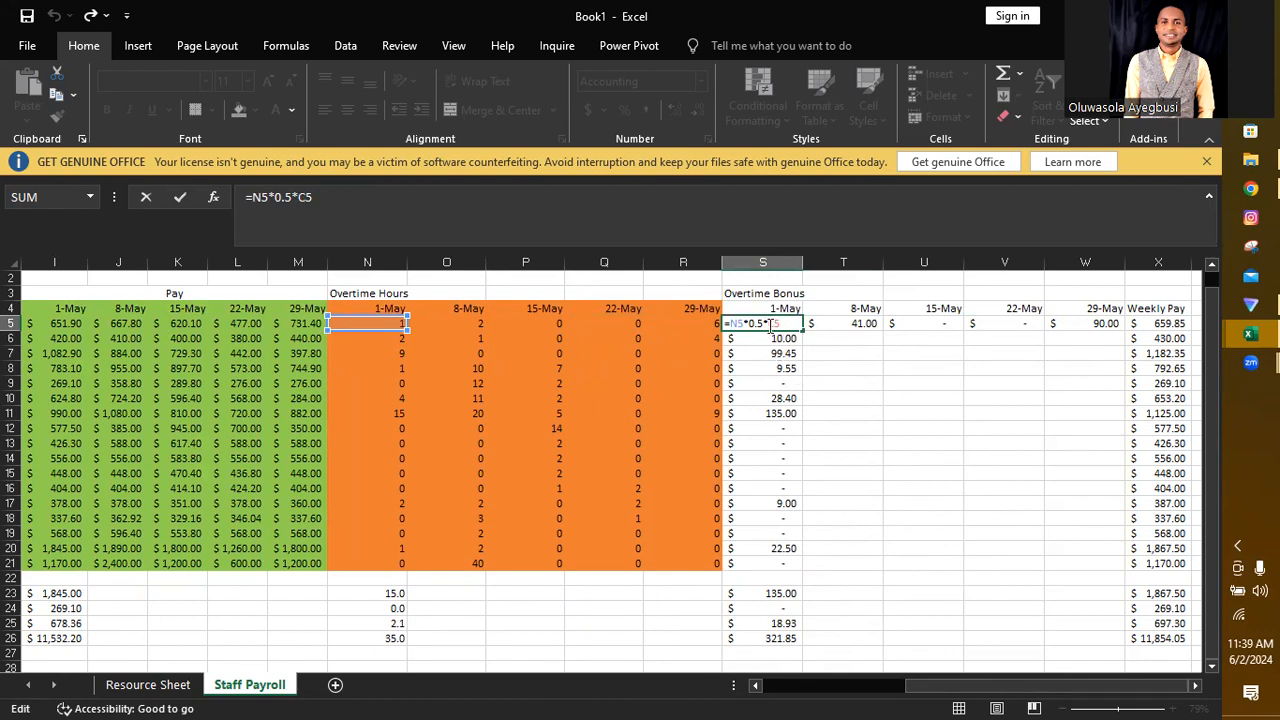
text($C)
key(Return)
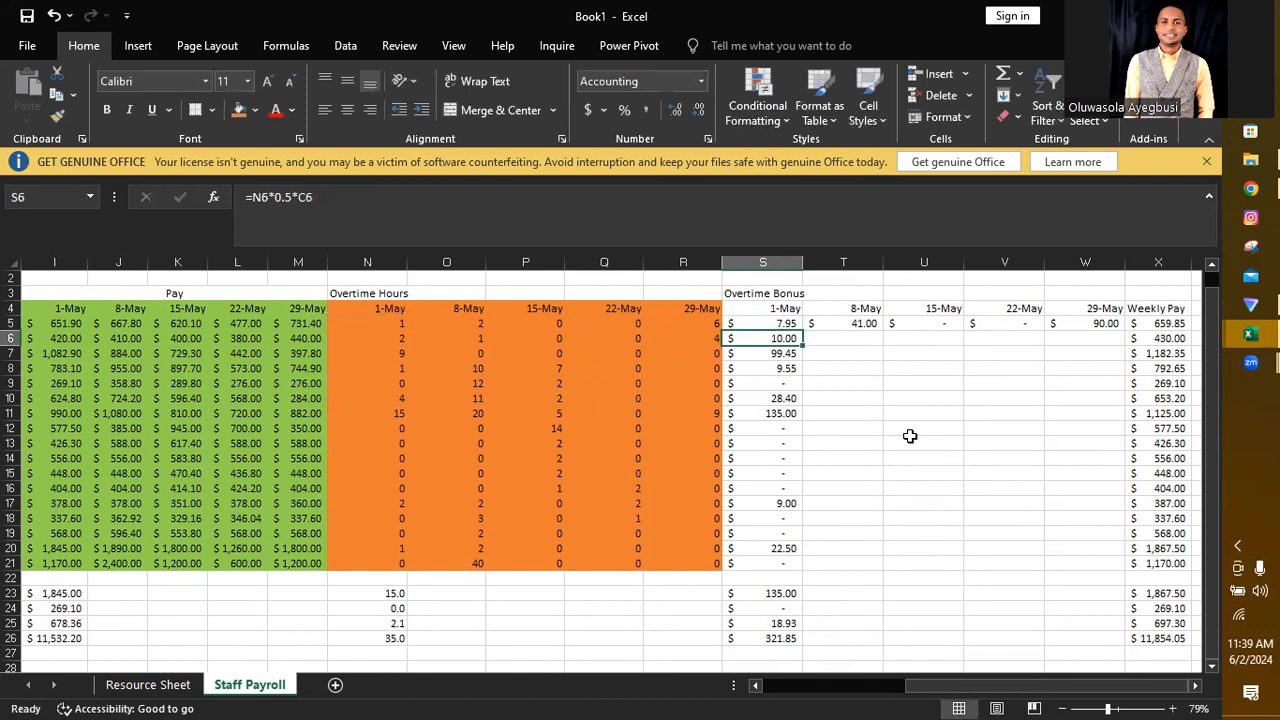
click(781, 323)
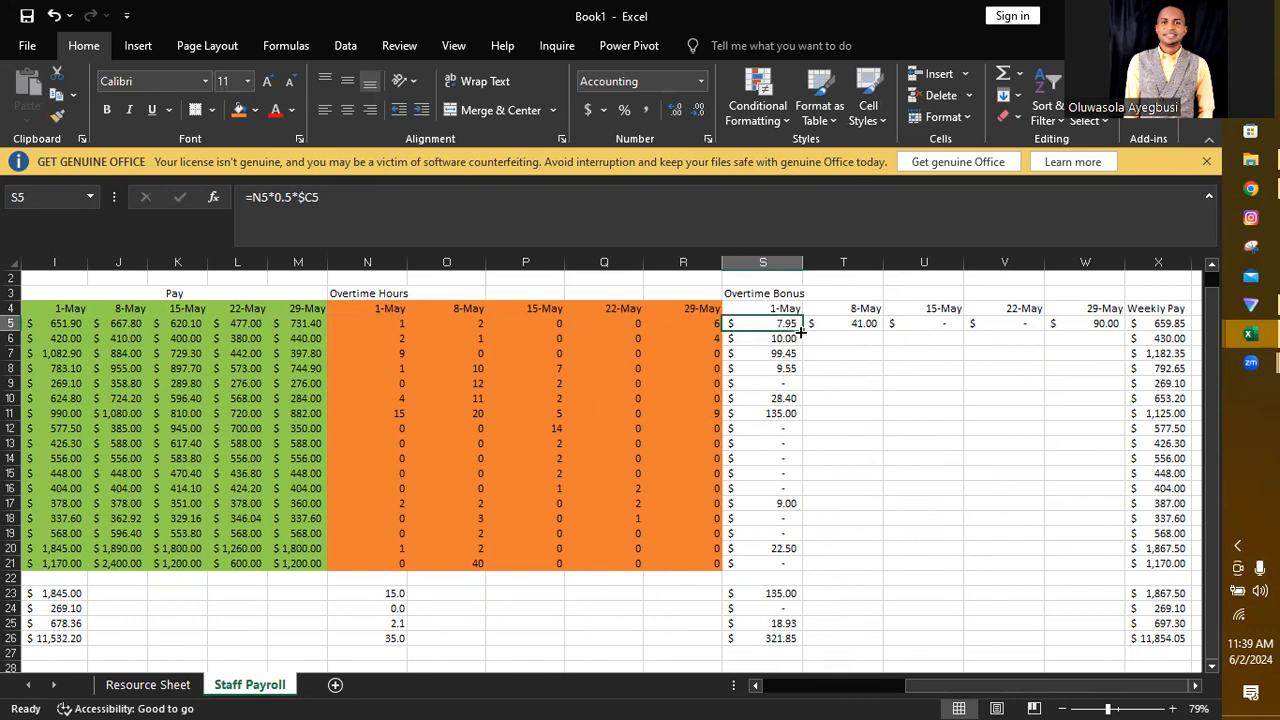
drag(803, 330, 1095, 323)
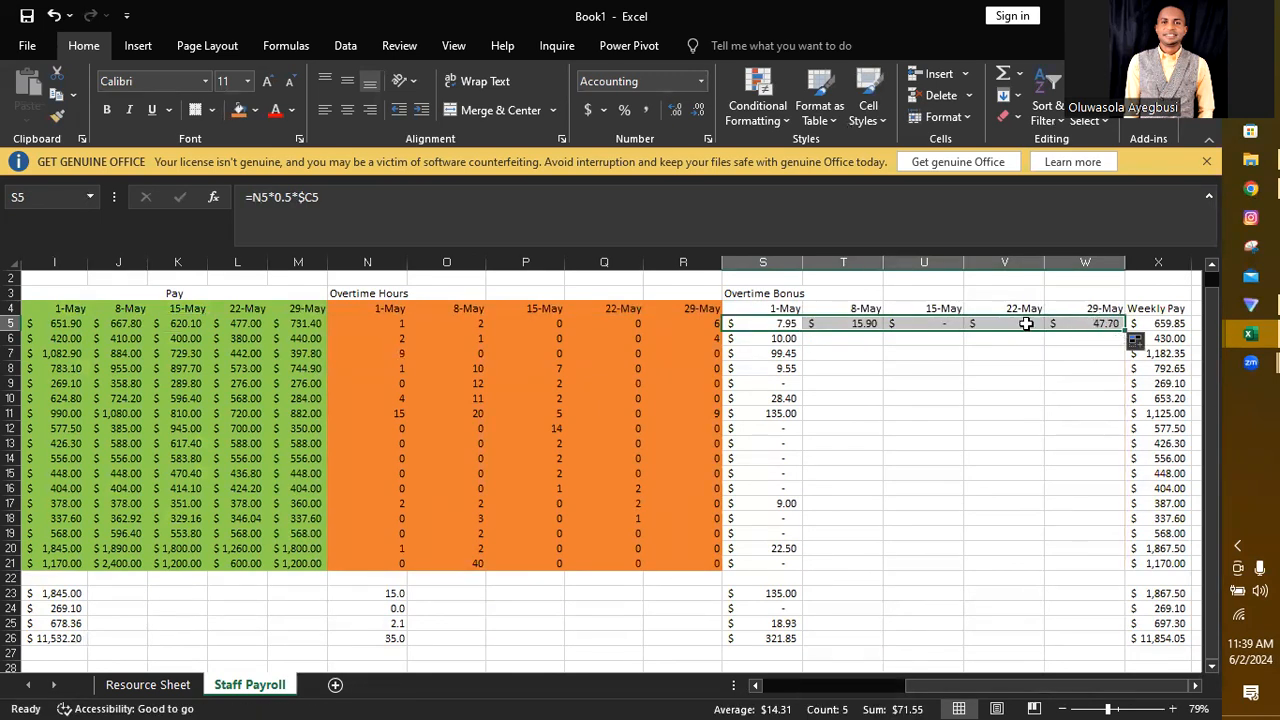
Step: Check which overtime hours and hourly wage cells the bonus formula in T5 refers to
click(851, 323)
double_click(852, 324)
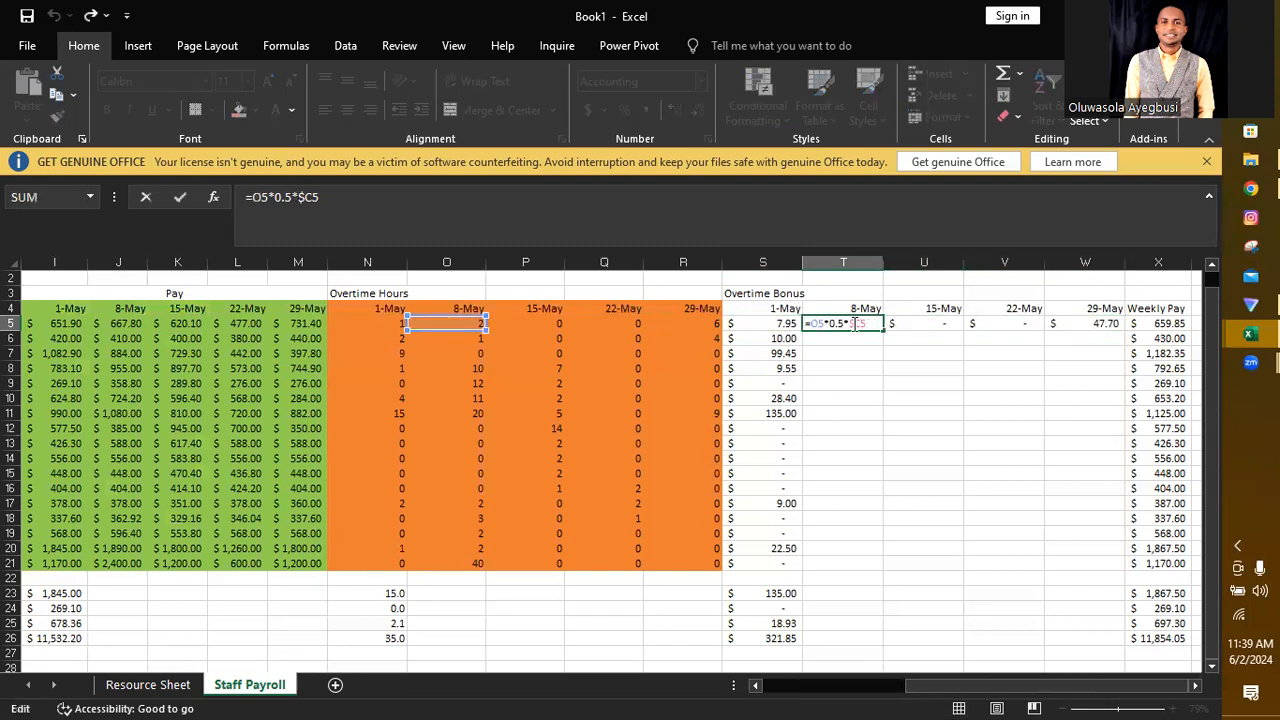
drag(1006, 687, 923, 698)
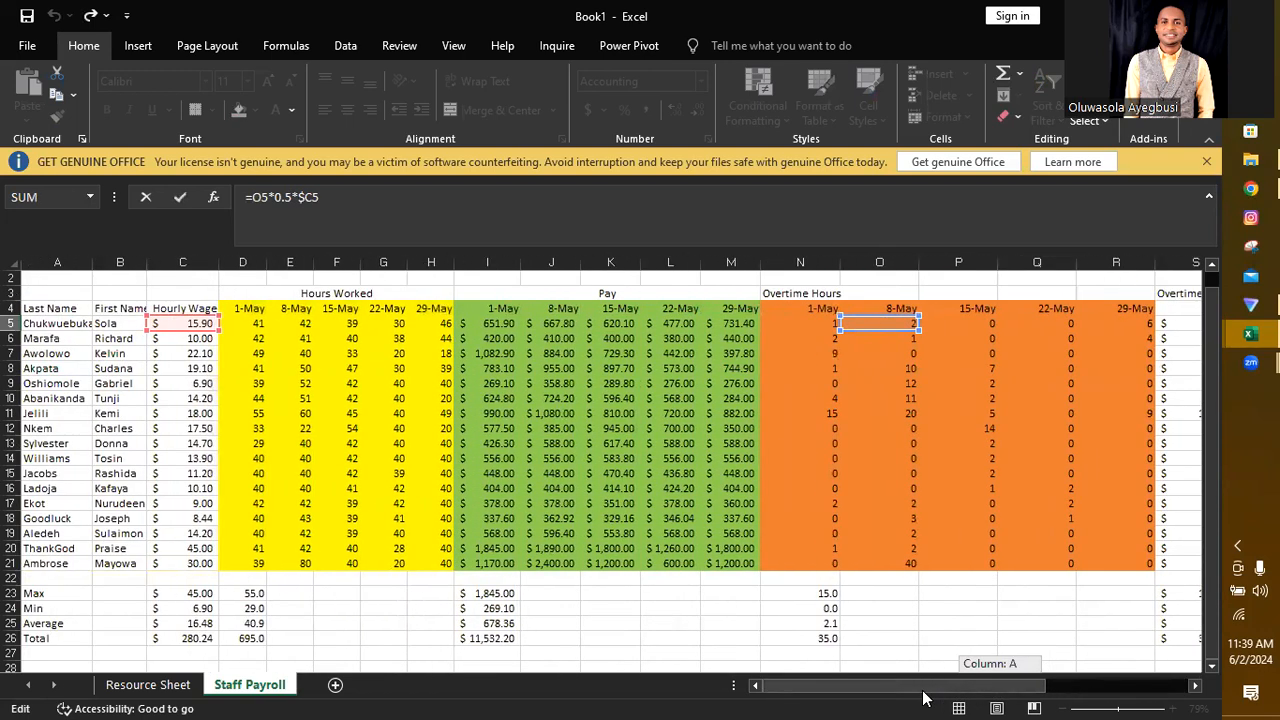
drag(923, 697, 1058, 690)
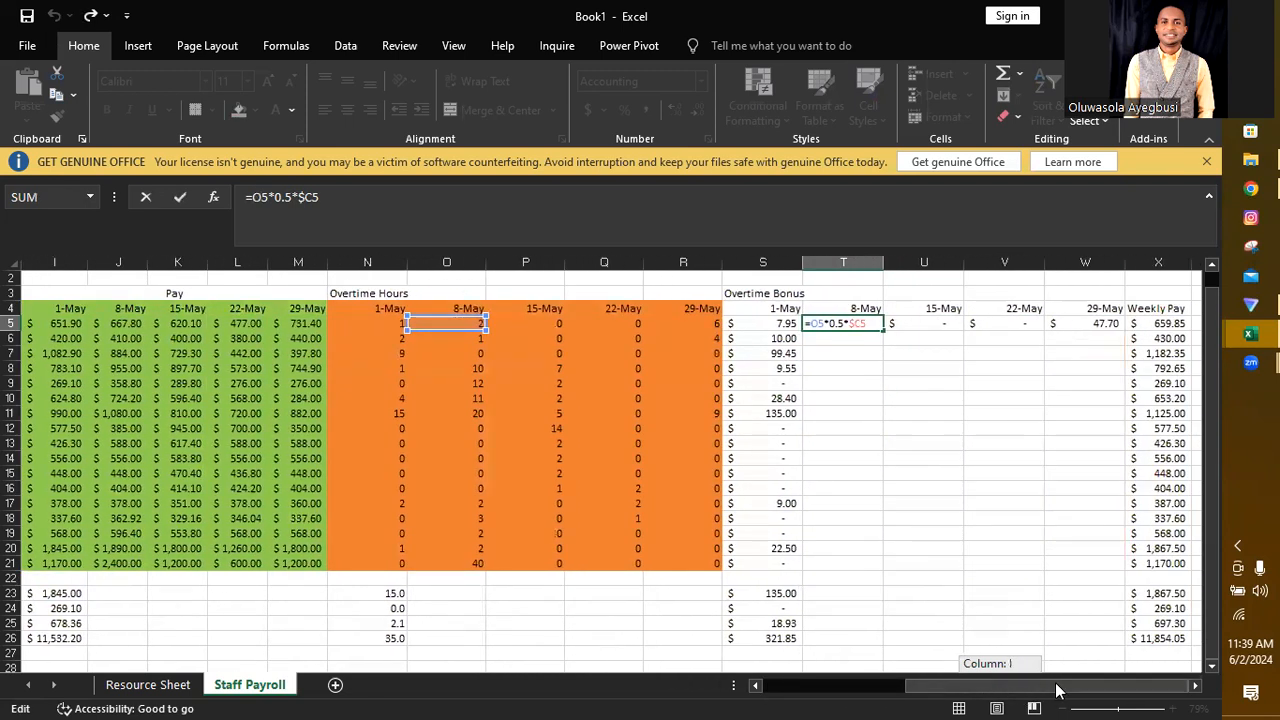
click(986, 396)
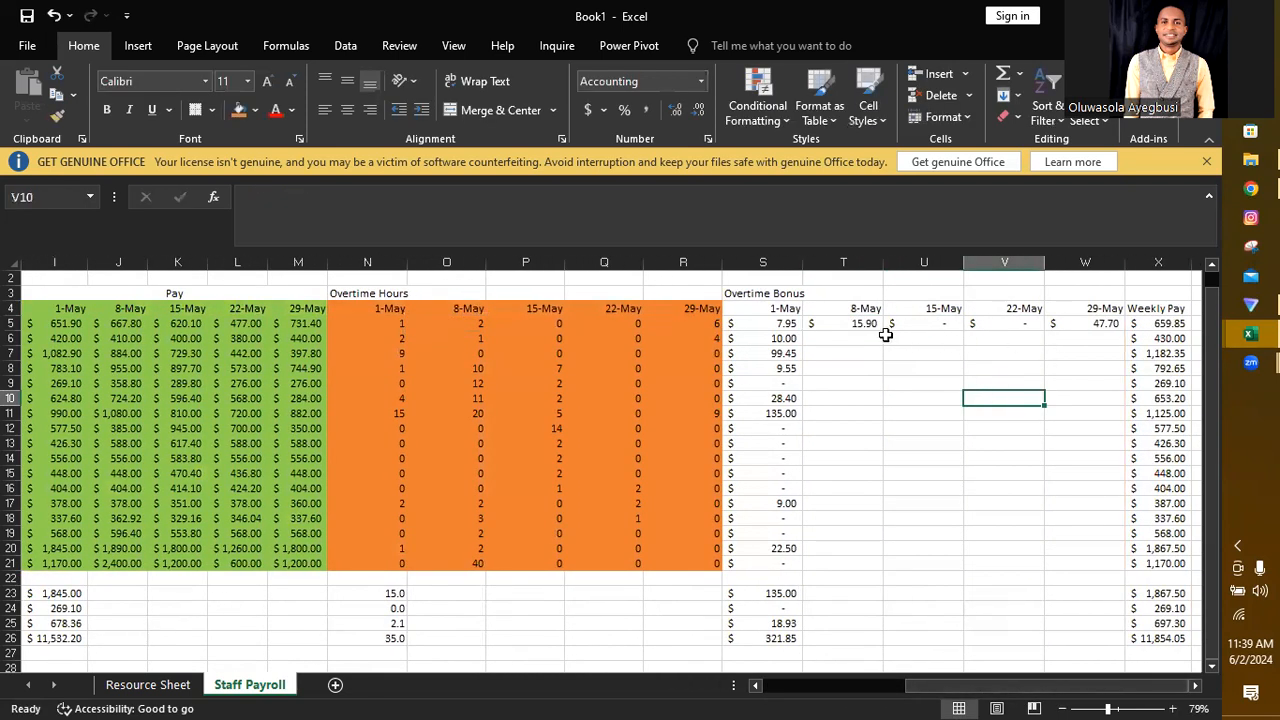
Step: Fill the overtime bonus formulas in S5:W5 down to row 21 and check the references used in U16
drag(773, 323, 1114, 574)
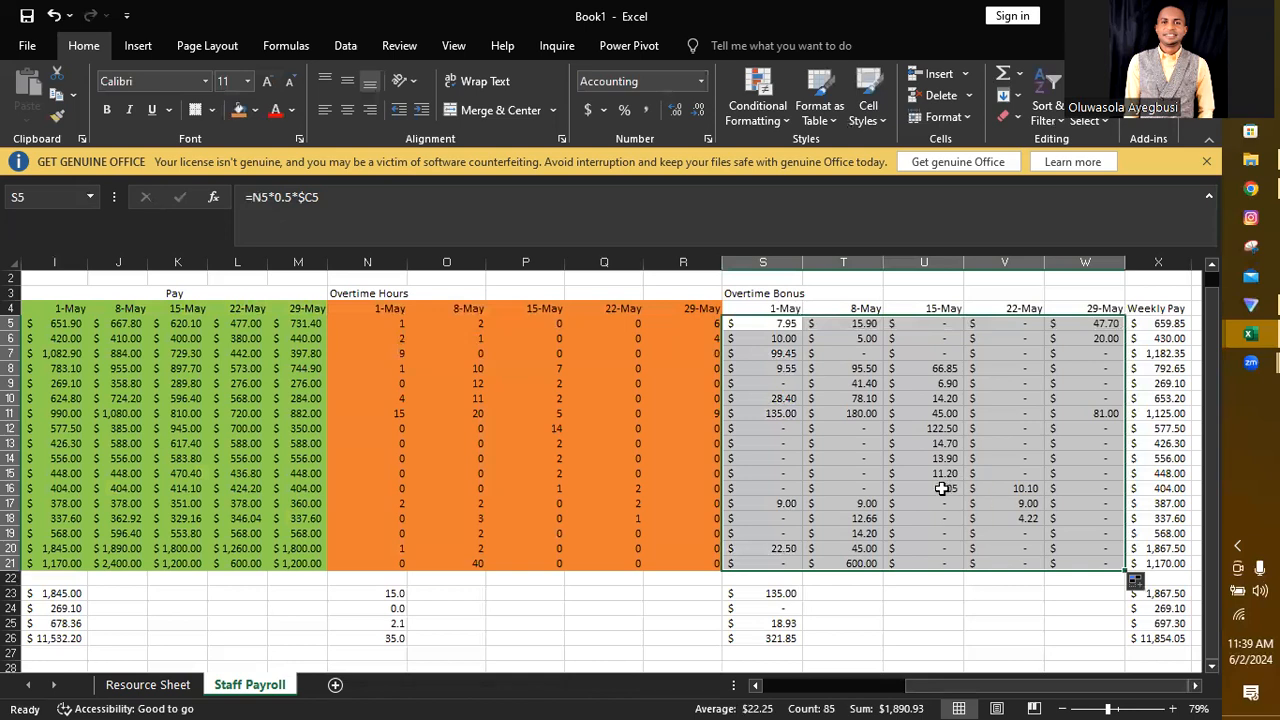
double_click(942, 488)
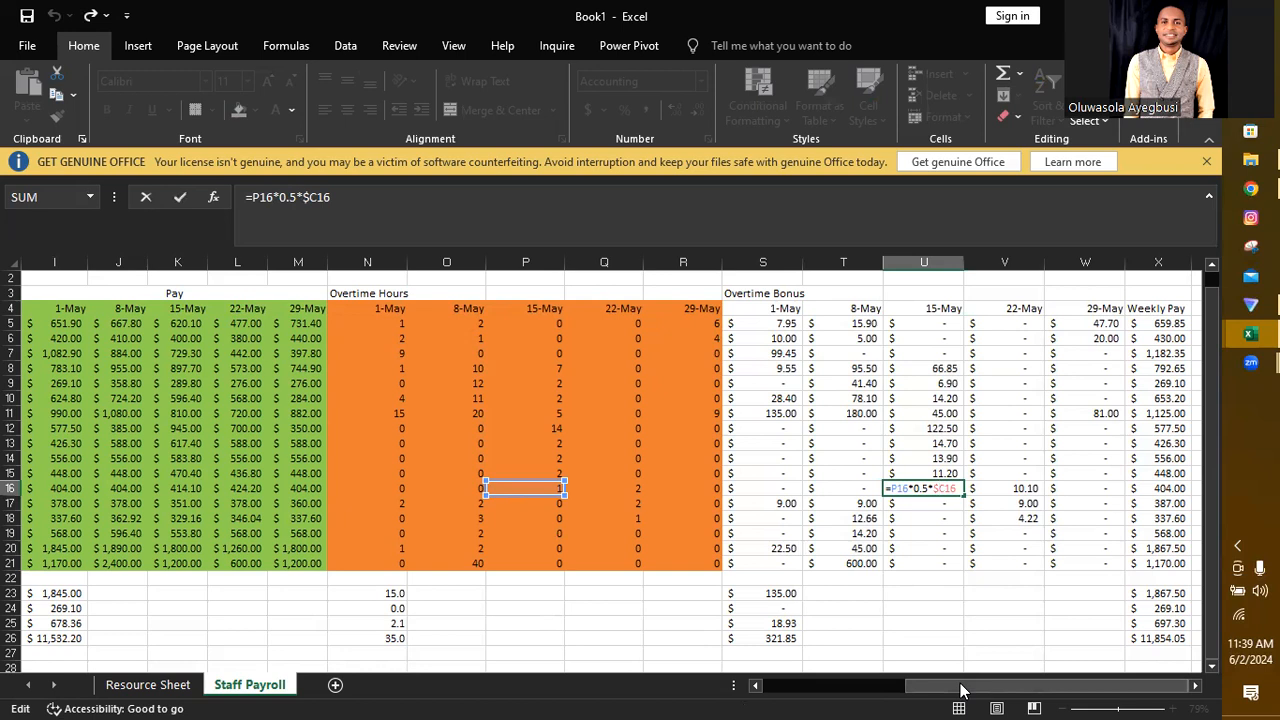
drag(960, 690, 1022, 655)
click(998, 506)
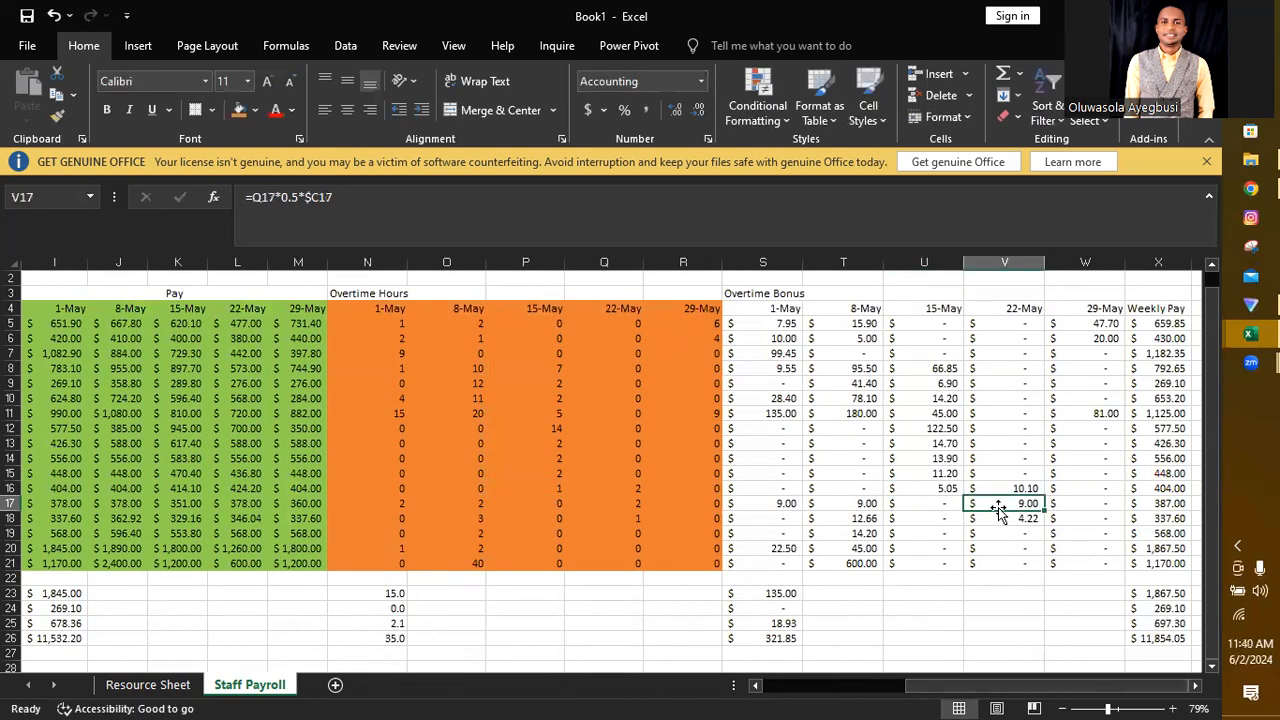
Step: Apply a Blue, Accent 5, Darker 50% fill to the overtime bonus block S4:W21, including the date headings
click(753, 308)
drag(753, 308, 1080, 560)
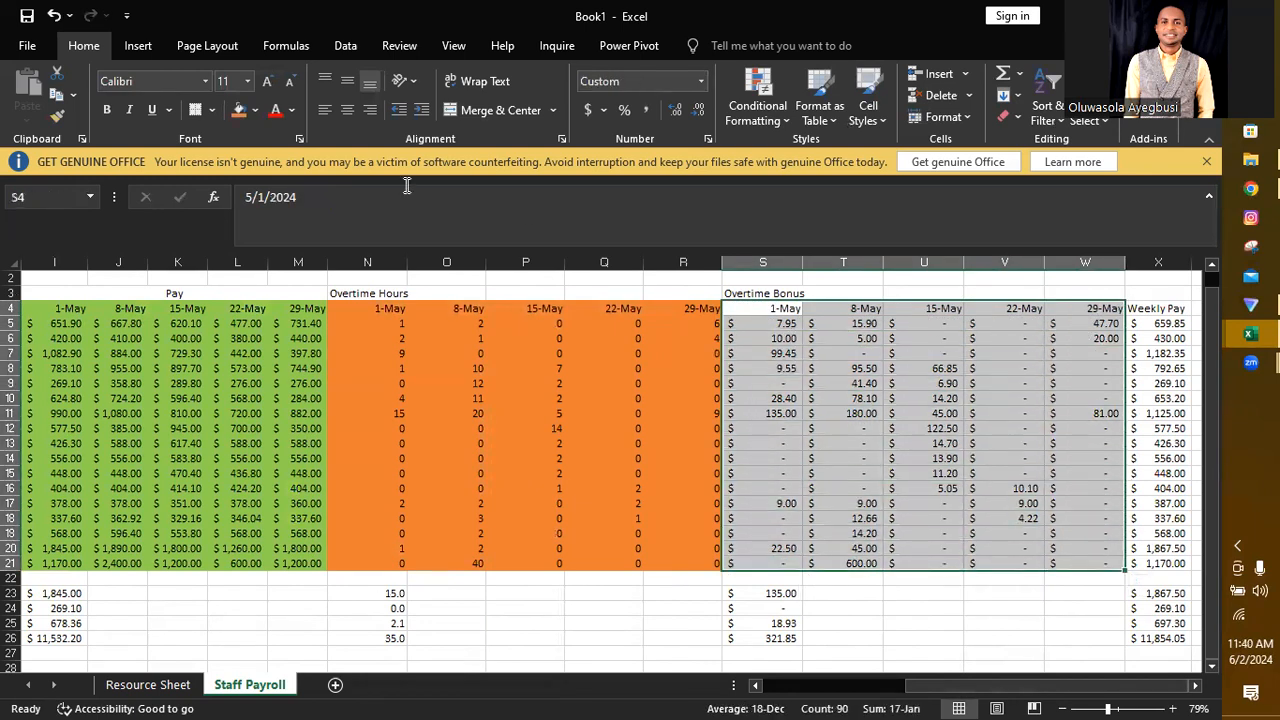
click(256, 111)
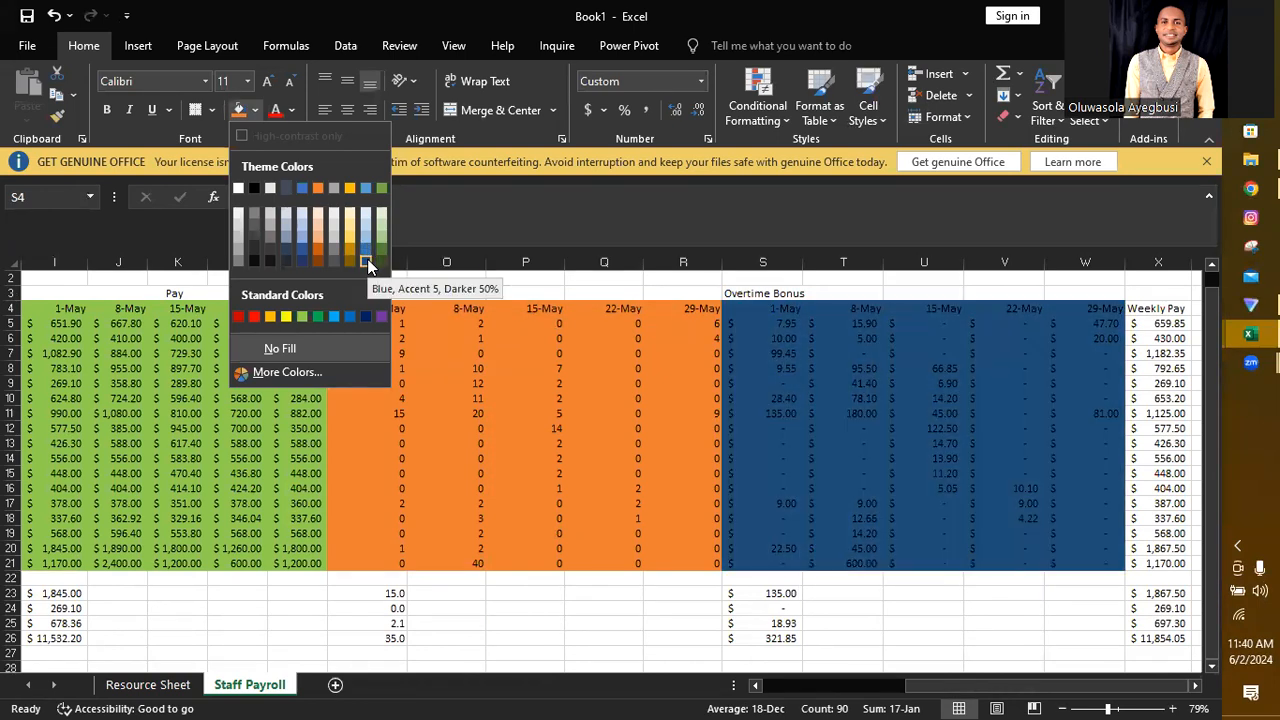
click(367, 258)
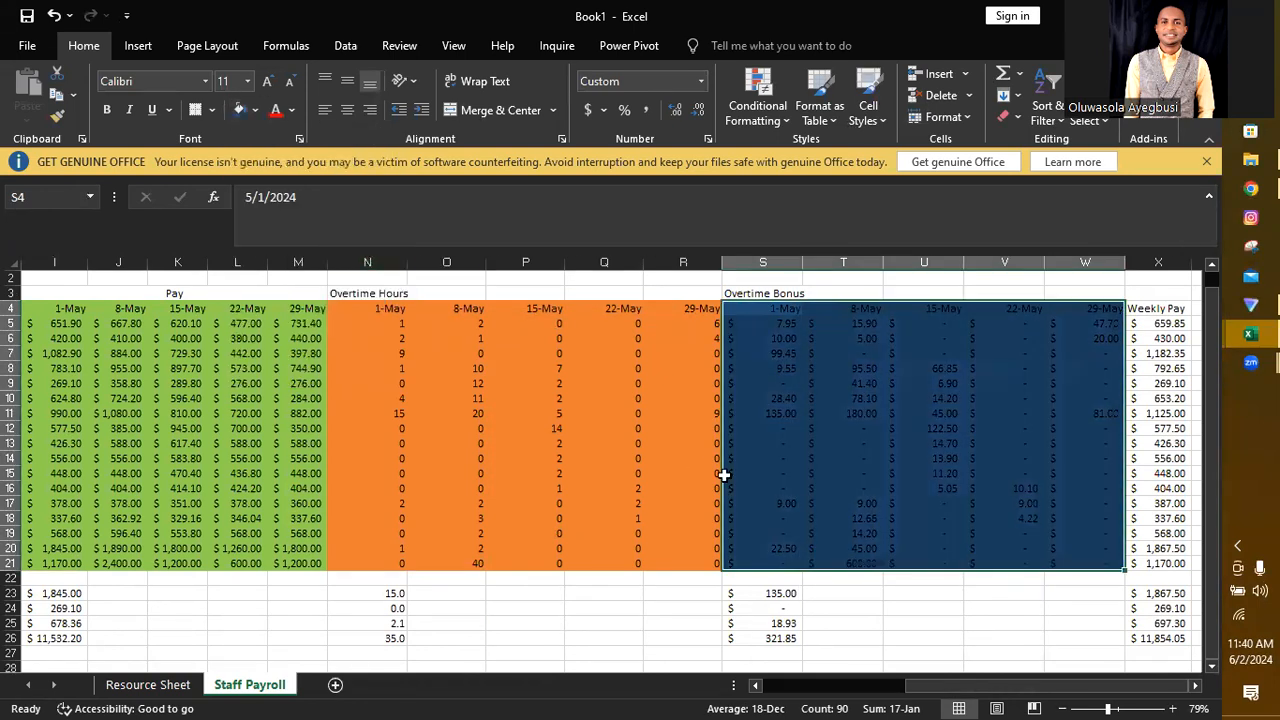
click(948, 637)
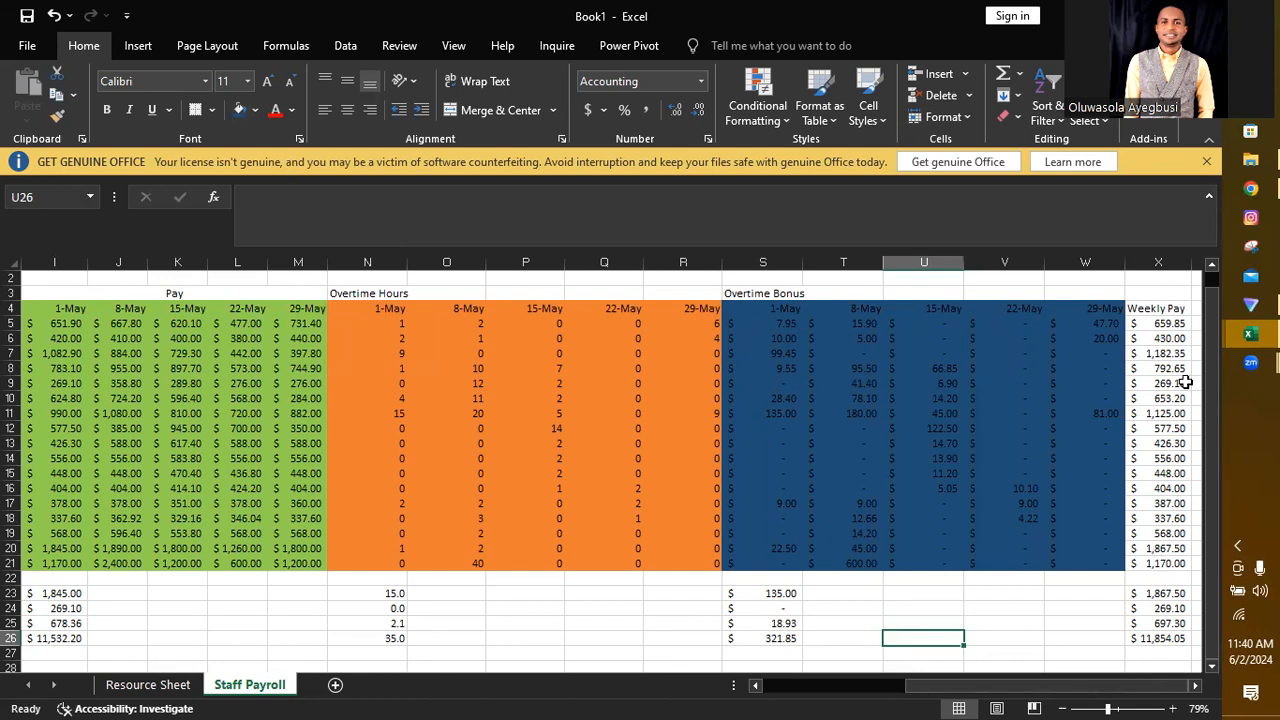
Step: Move the Weekly Pay heading from X4 up to X3 and select the emptied cell X4
key(Right)
key(Right)
key(Right)
key(Right)
key(Right)
key(Right)
key(Right)
key(Right)
key(Right)
key(Right)
key(Right)
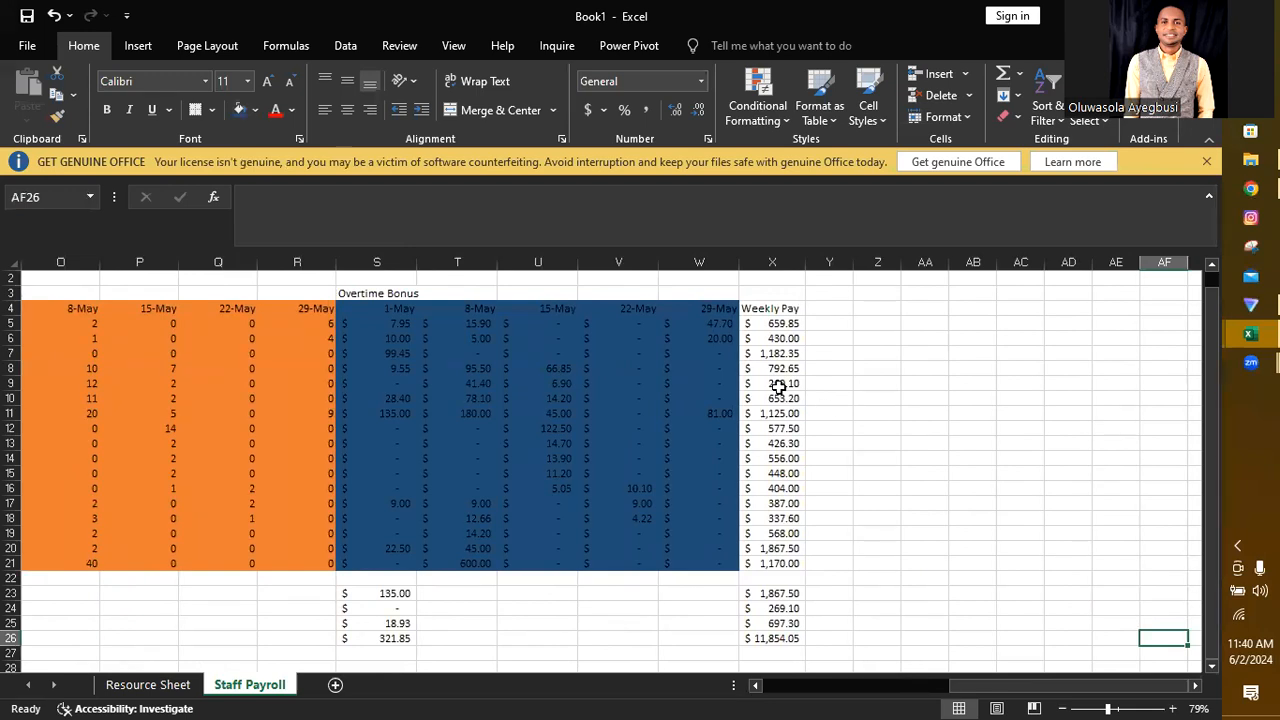
click(781, 309)
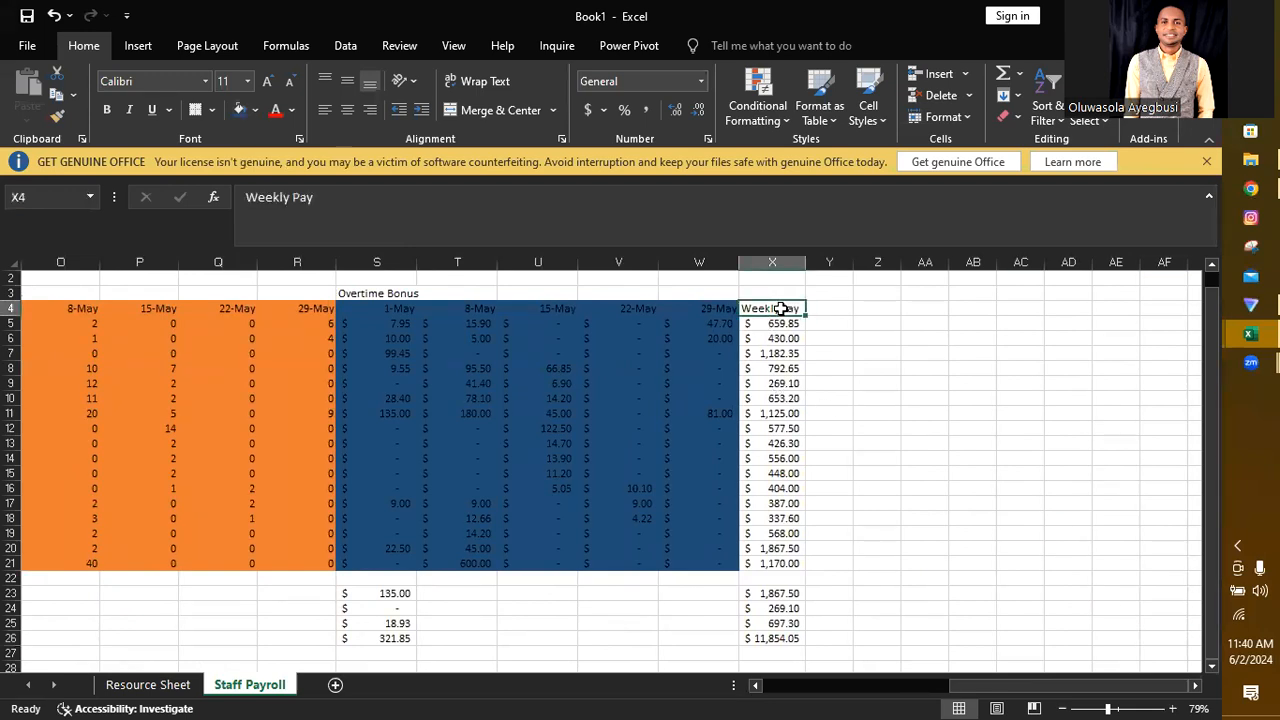
key(ctrl+c)
click(773, 293)
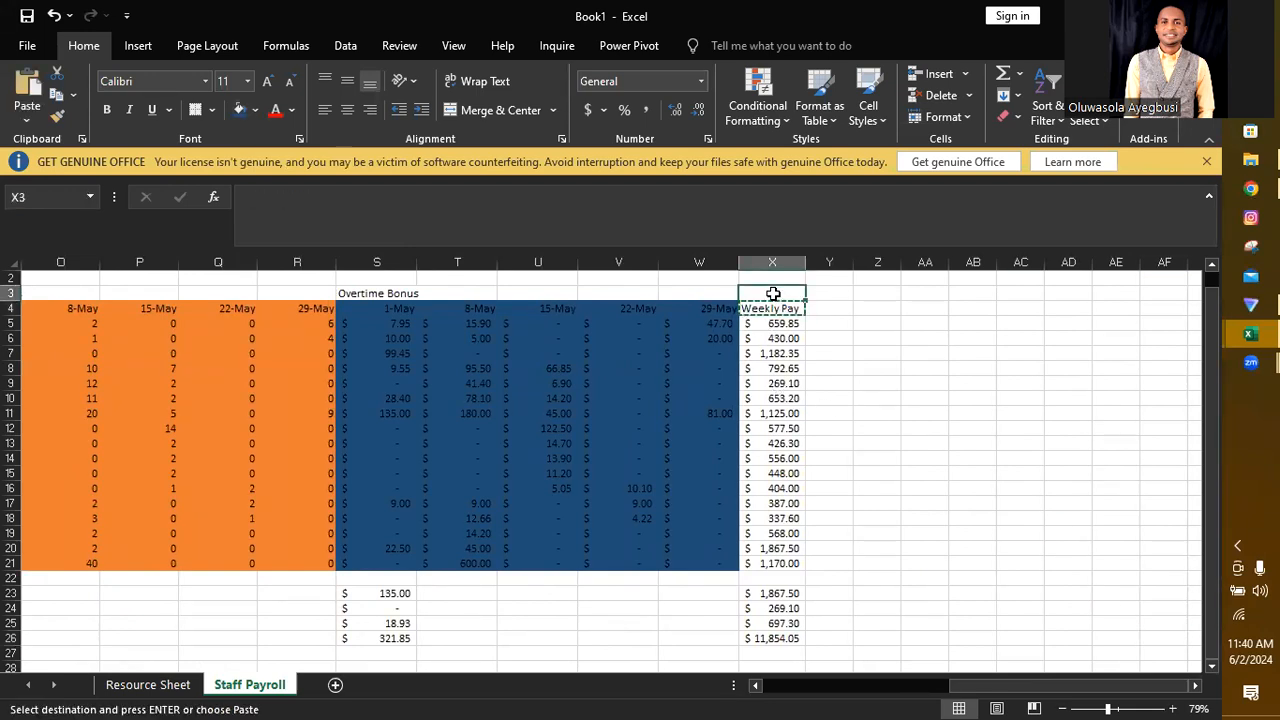
key(Return)
click(779, 315)
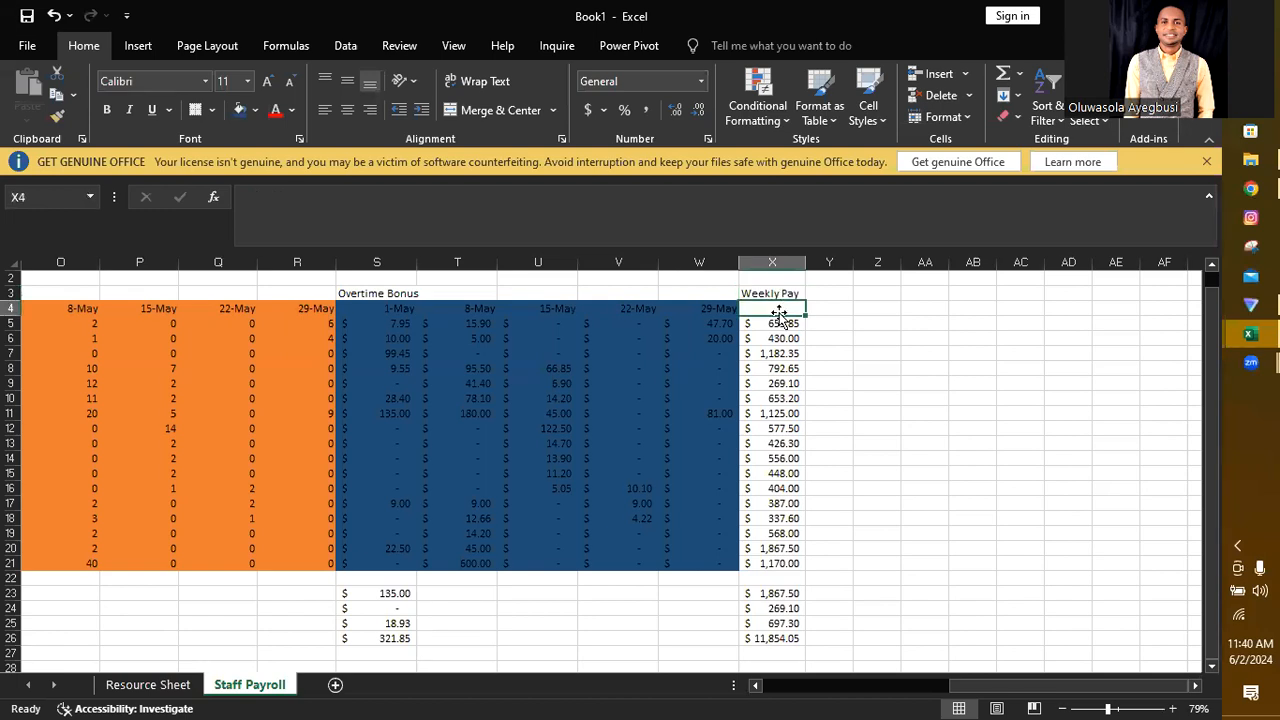
Step: Enter the date 1-May in X4 under Weekly Pay and the formula =X4+7 in Y4
text(May 1)
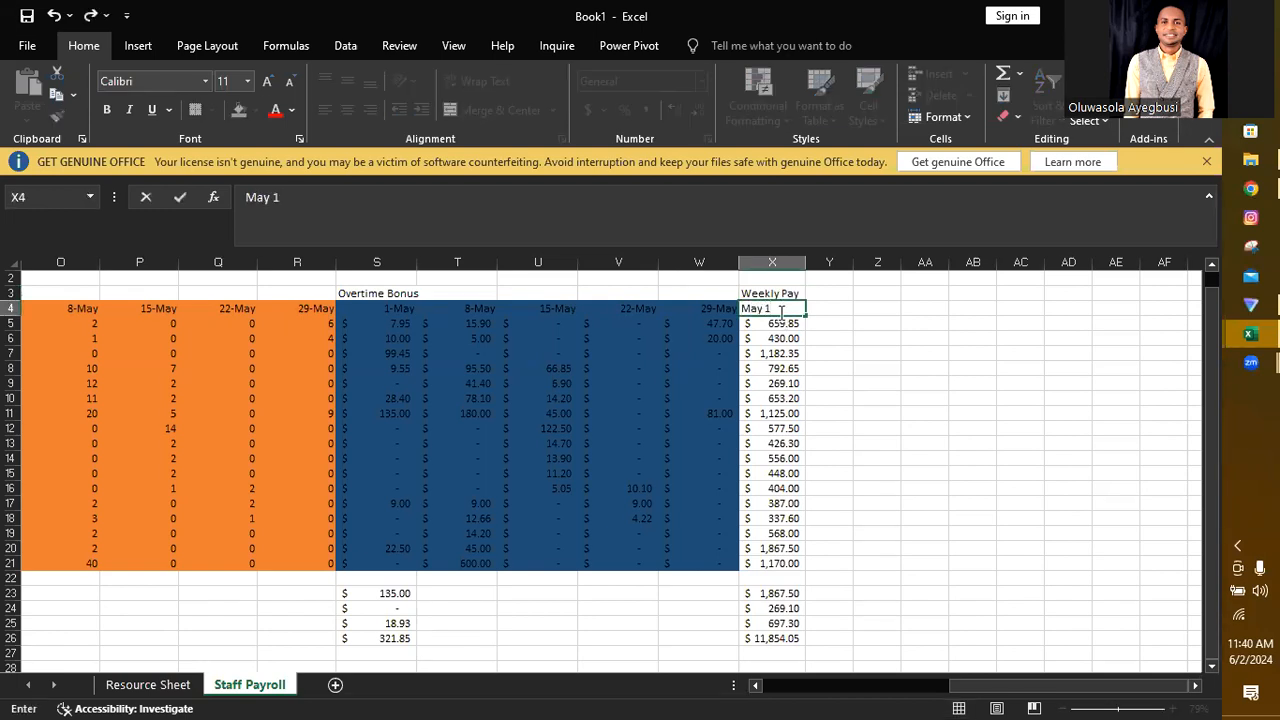
key(Return)
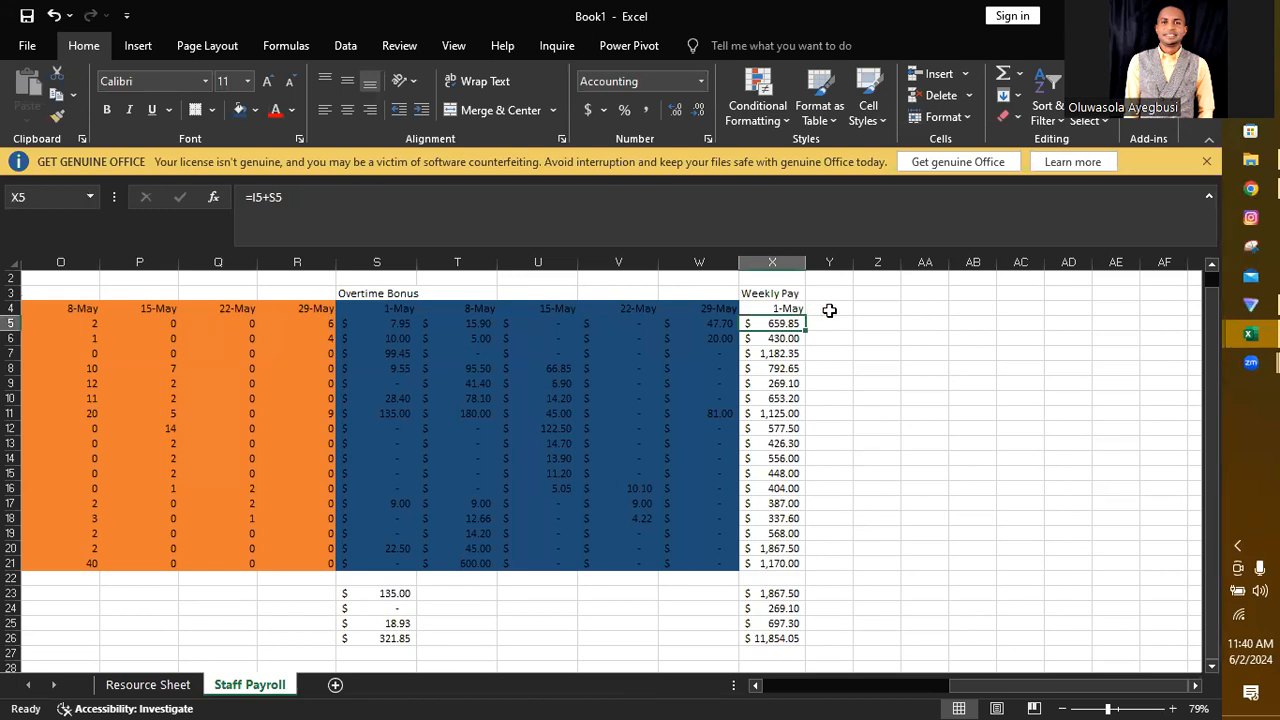
click(829, 310)
text(=)
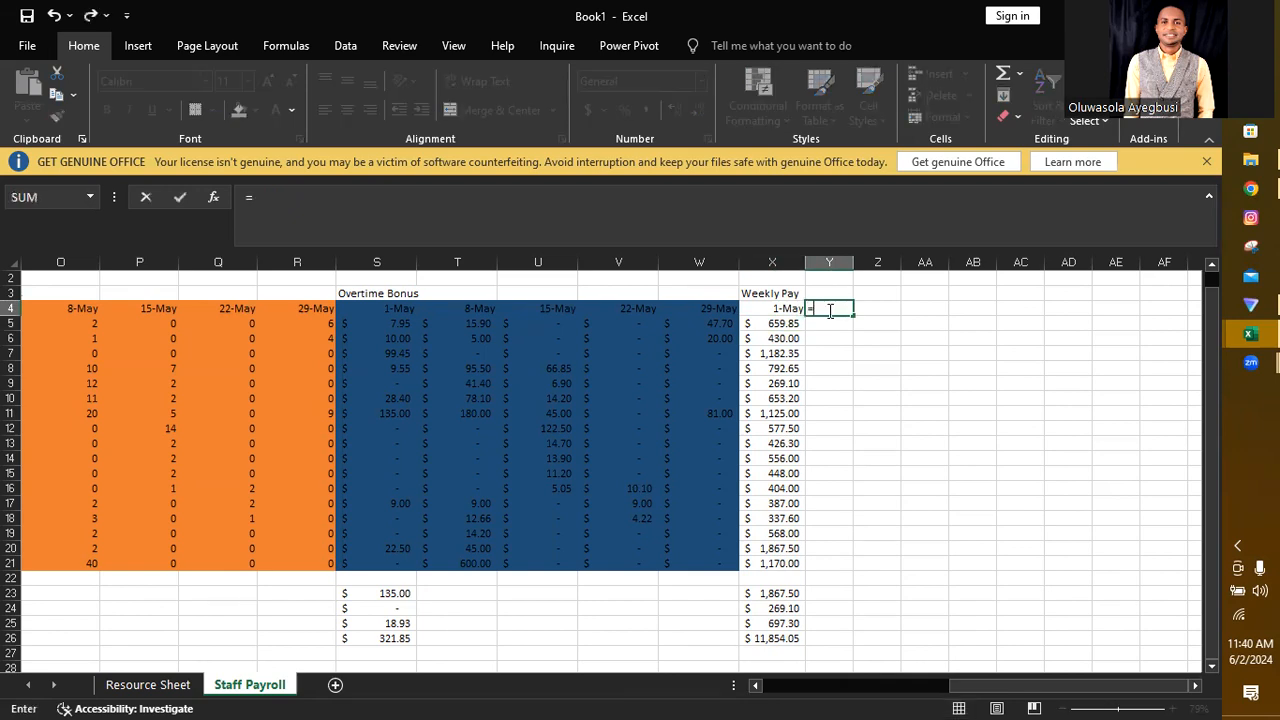
click(778, 306)
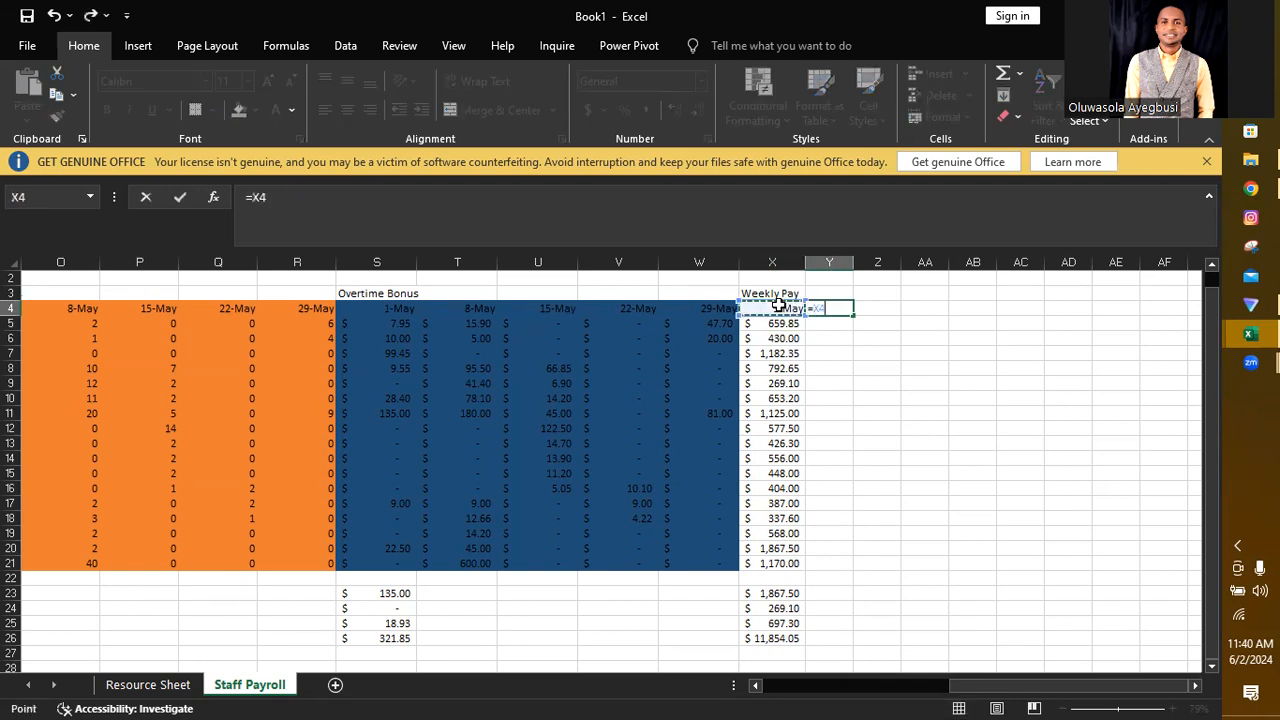
text(+7)
key(Return)
Step: Fill the date formula in Y4 across to AB4 to complete the Weekly Pay date headings
click(841, 313)
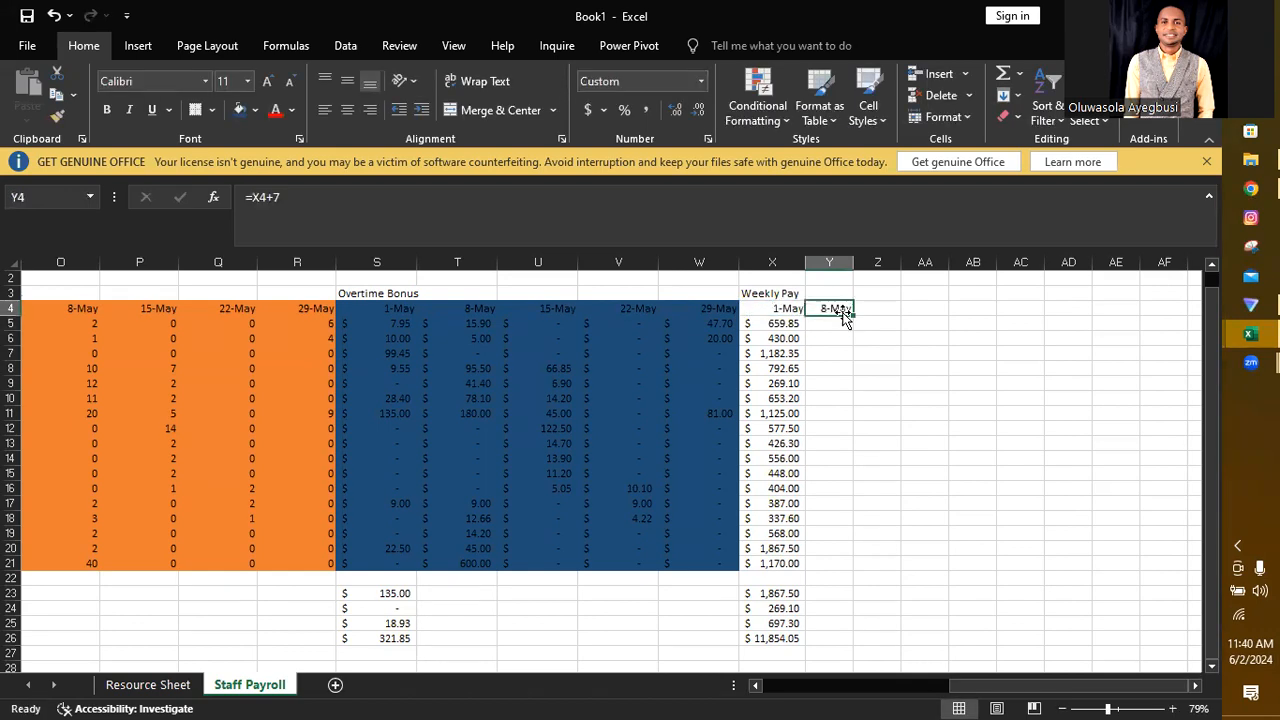
drag(853, 314, 991, 310)
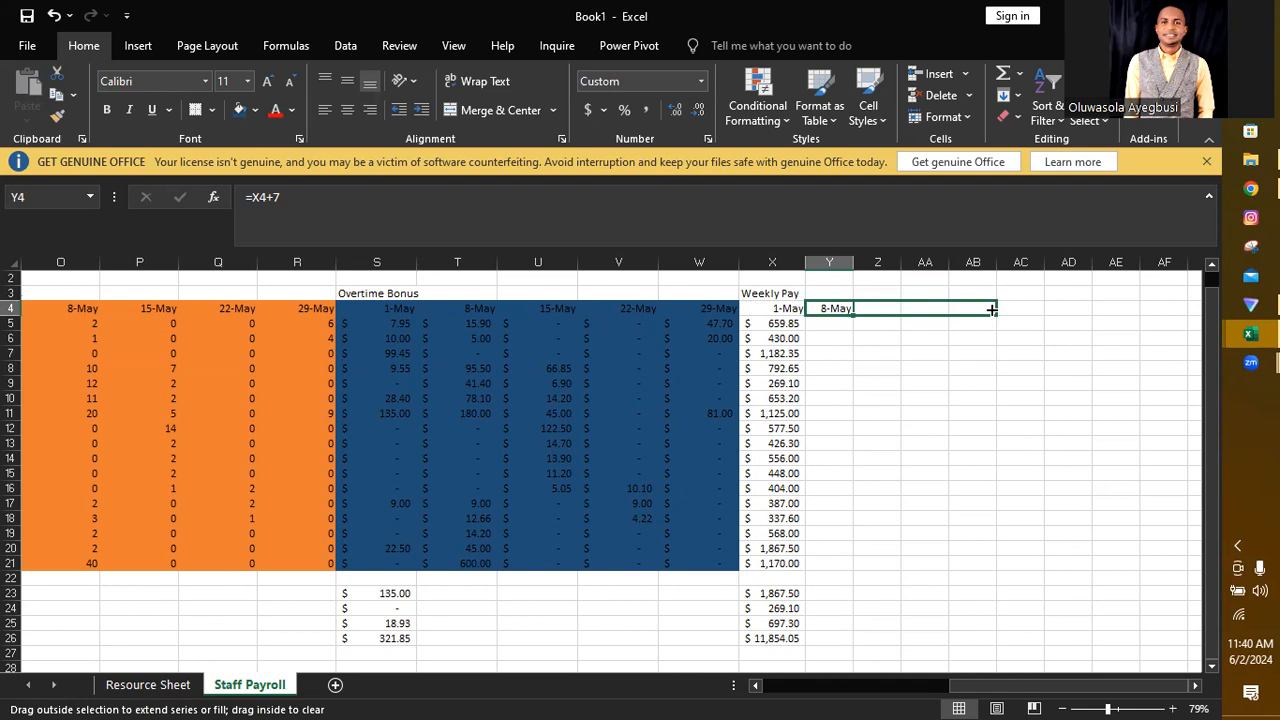
drag(990, 308, 990, 308)
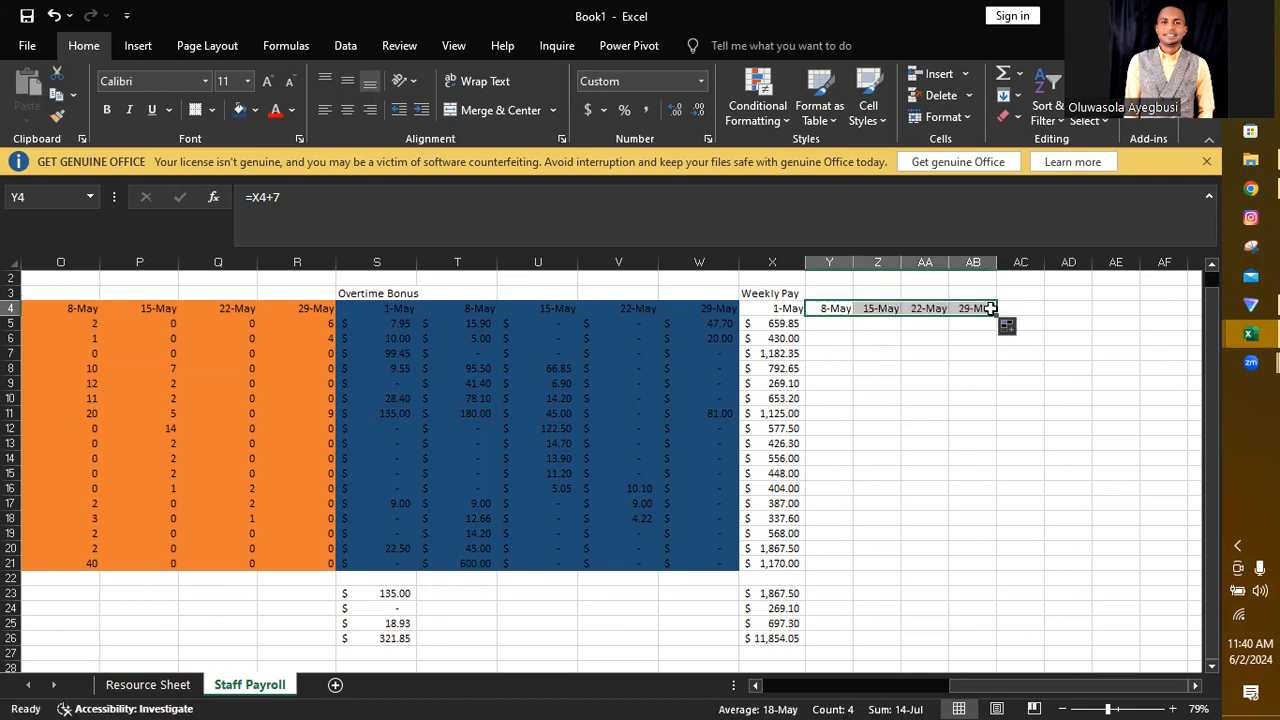
click(882, 339)
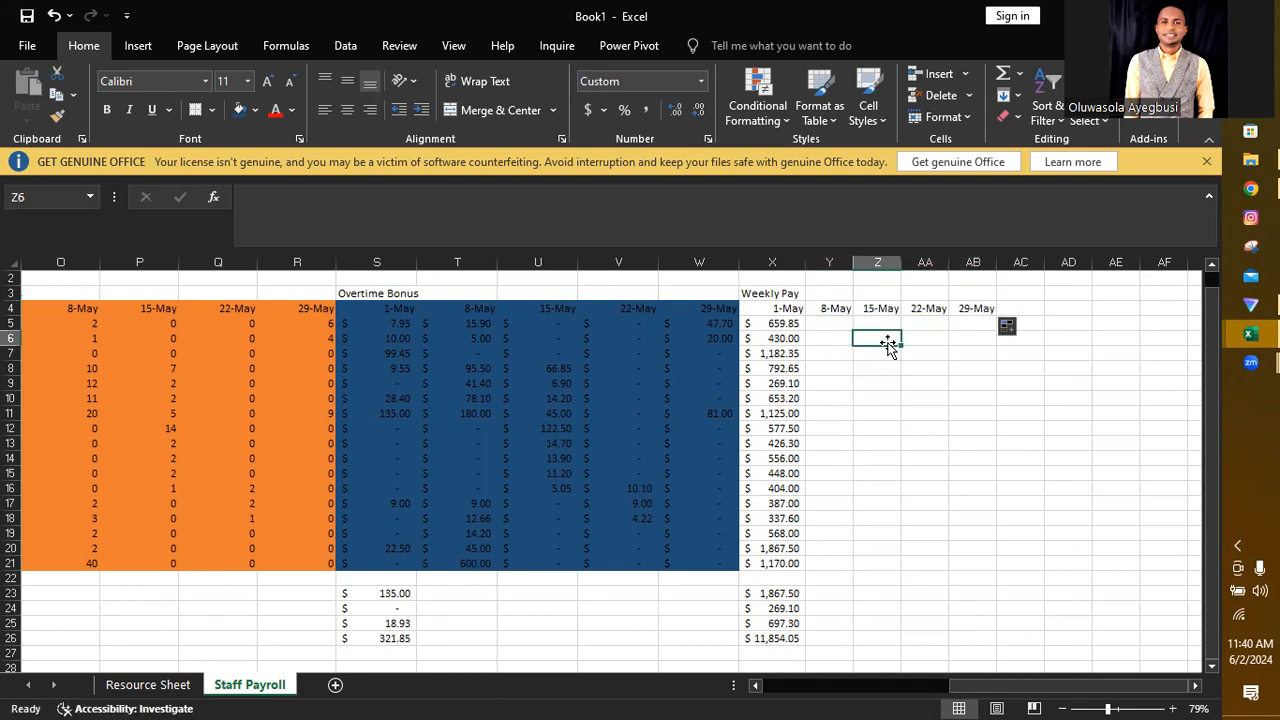
Step: Fill the weekly pay formula in X5 across to AB5 and autofit the widths of columns Y to AB
click(793, 324)
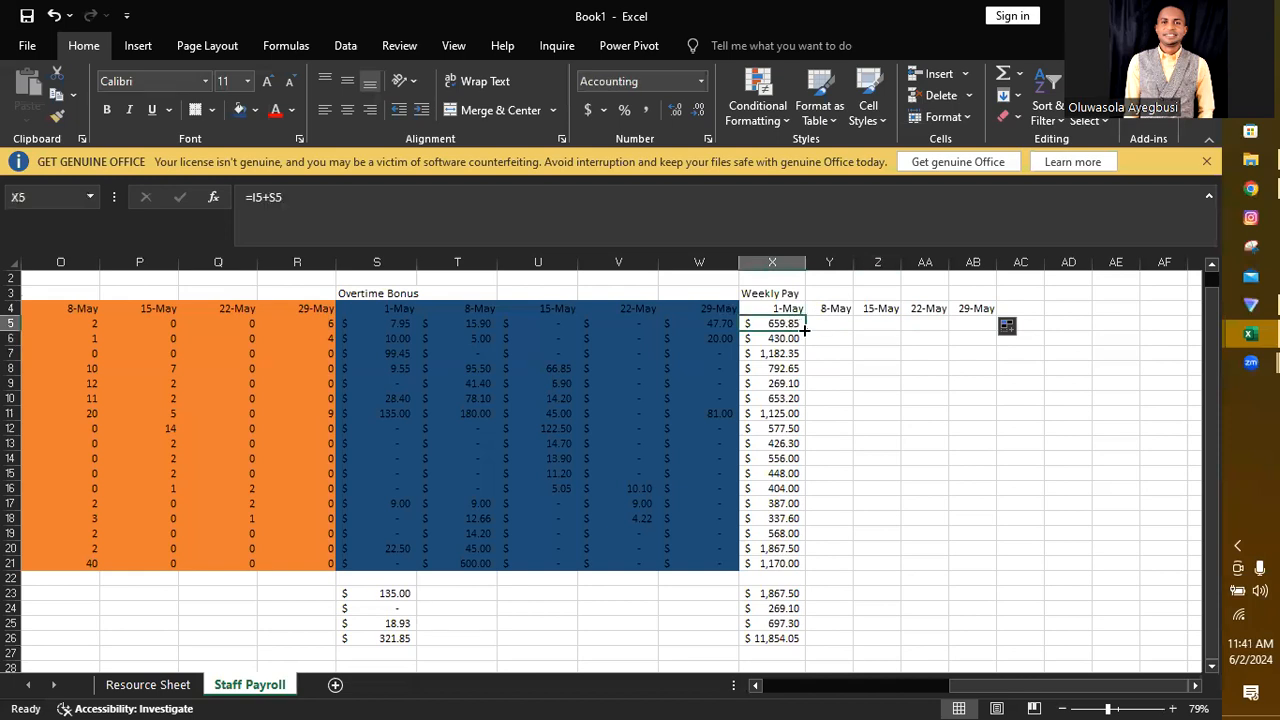
drag(804, 330, 974, 327)
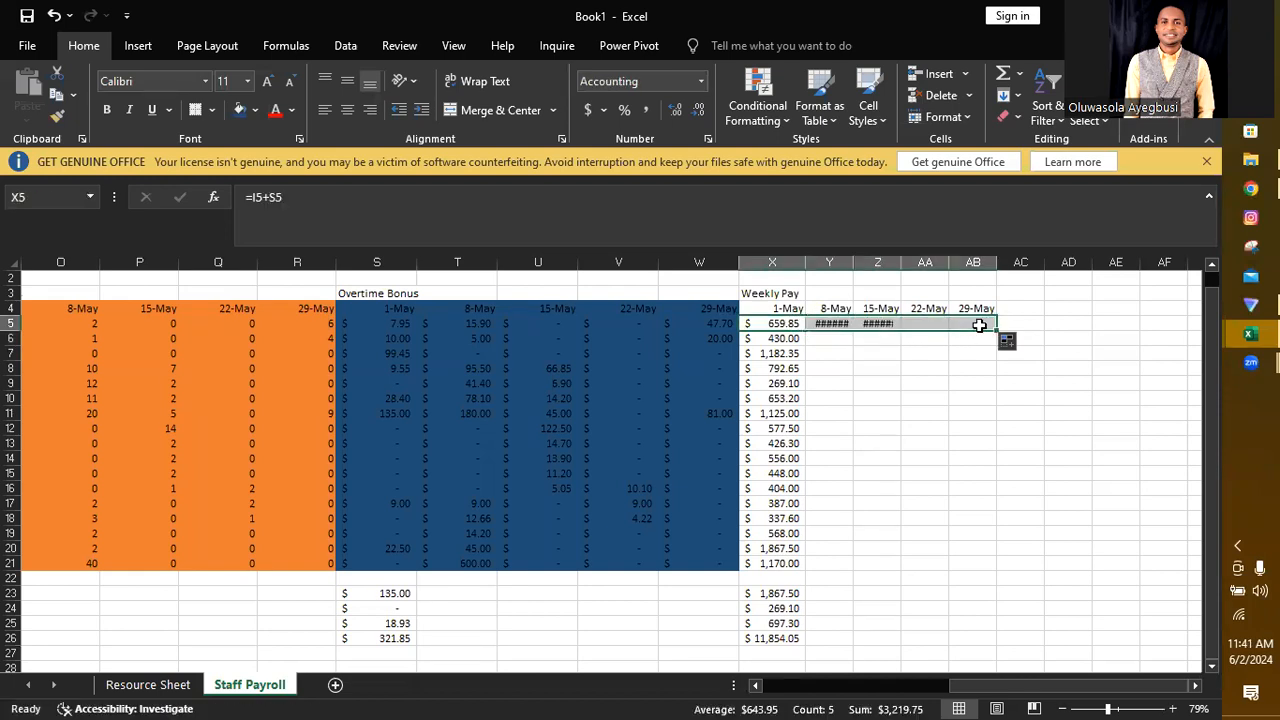
double_click(997, 262)
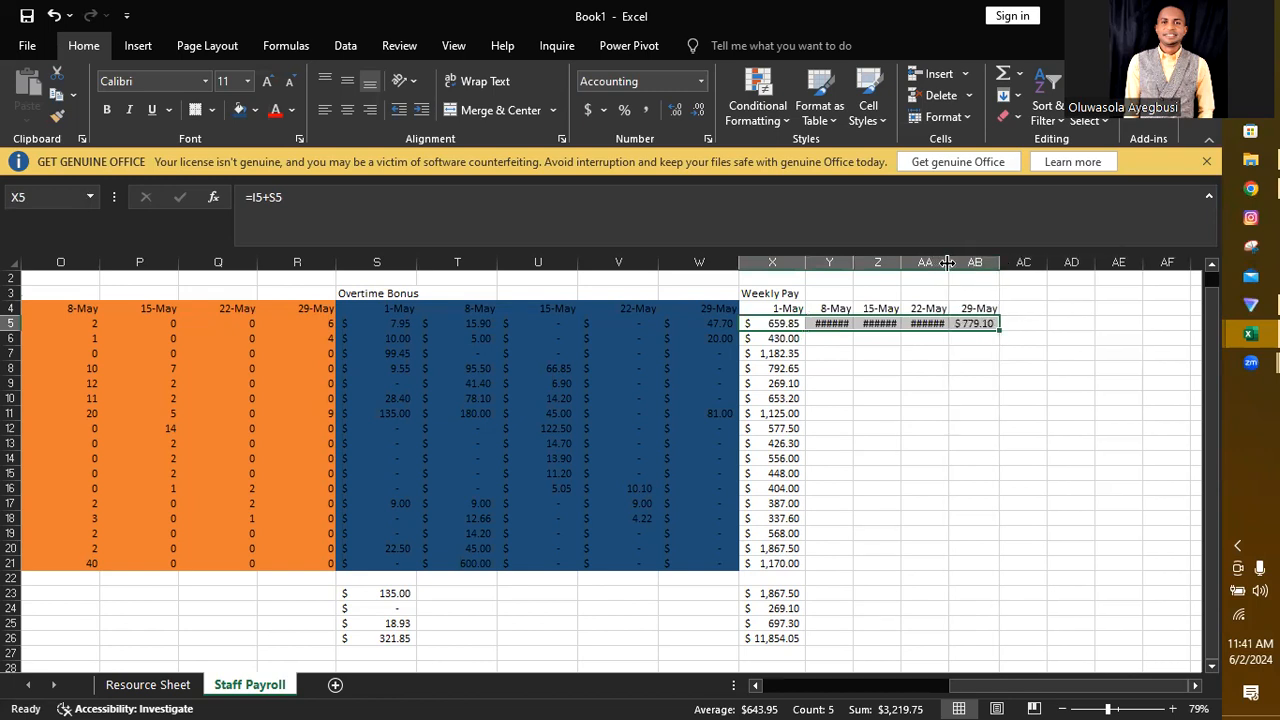
double_click(948, 262)
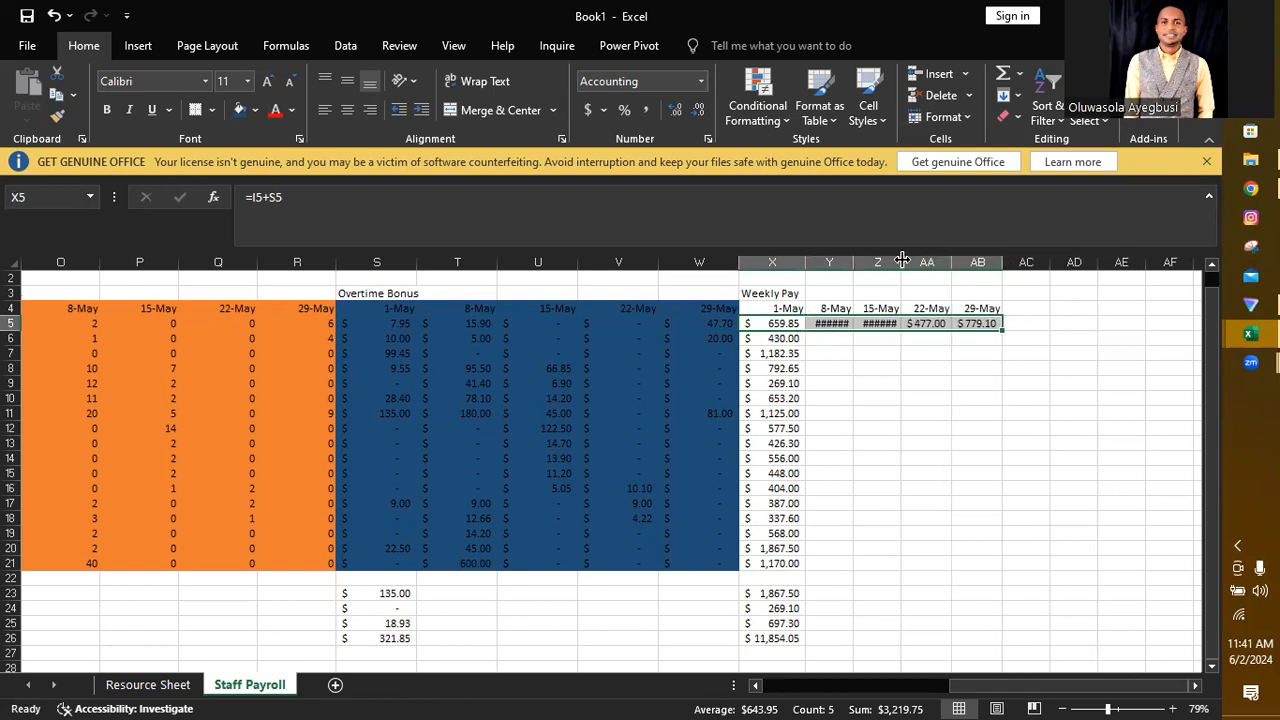
double_click(902, 262)
double_click(853, 262)
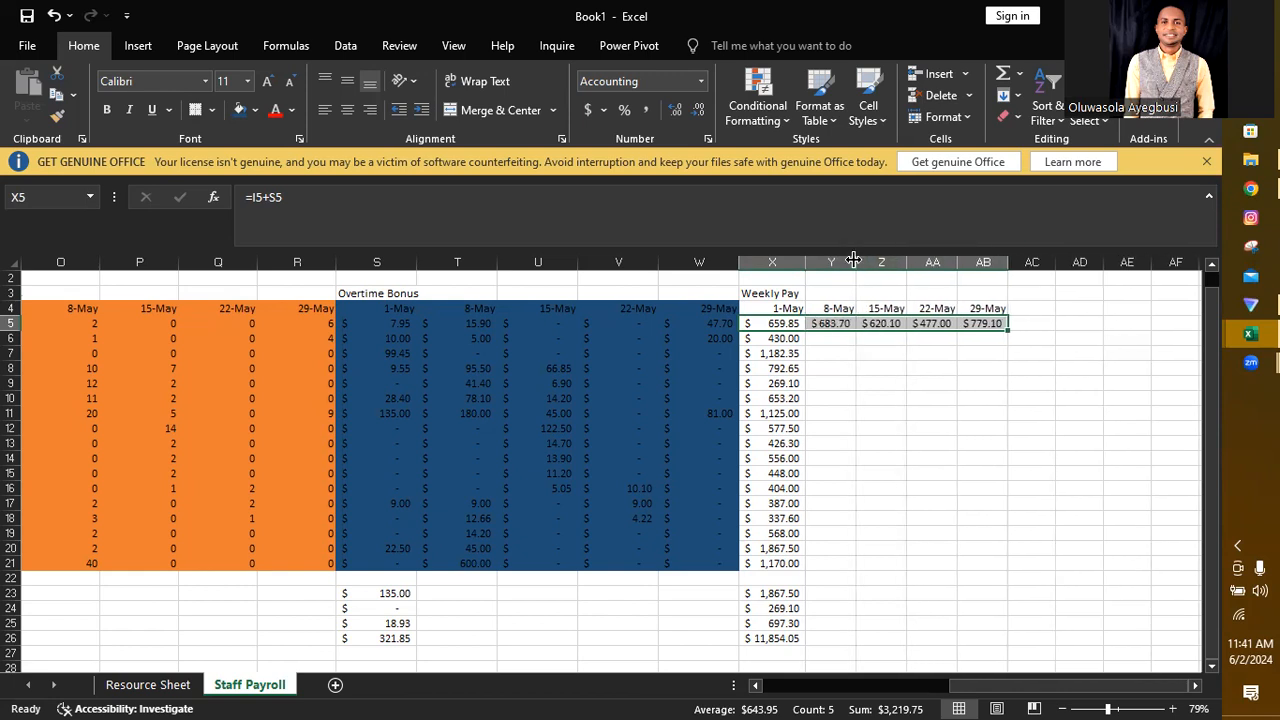
Step: Check which pay and overtime bonus cells the weekly pay formulas in Y5 and AA5 refer to, keeping =L5+V5 in AA5
double_click(833, 325)
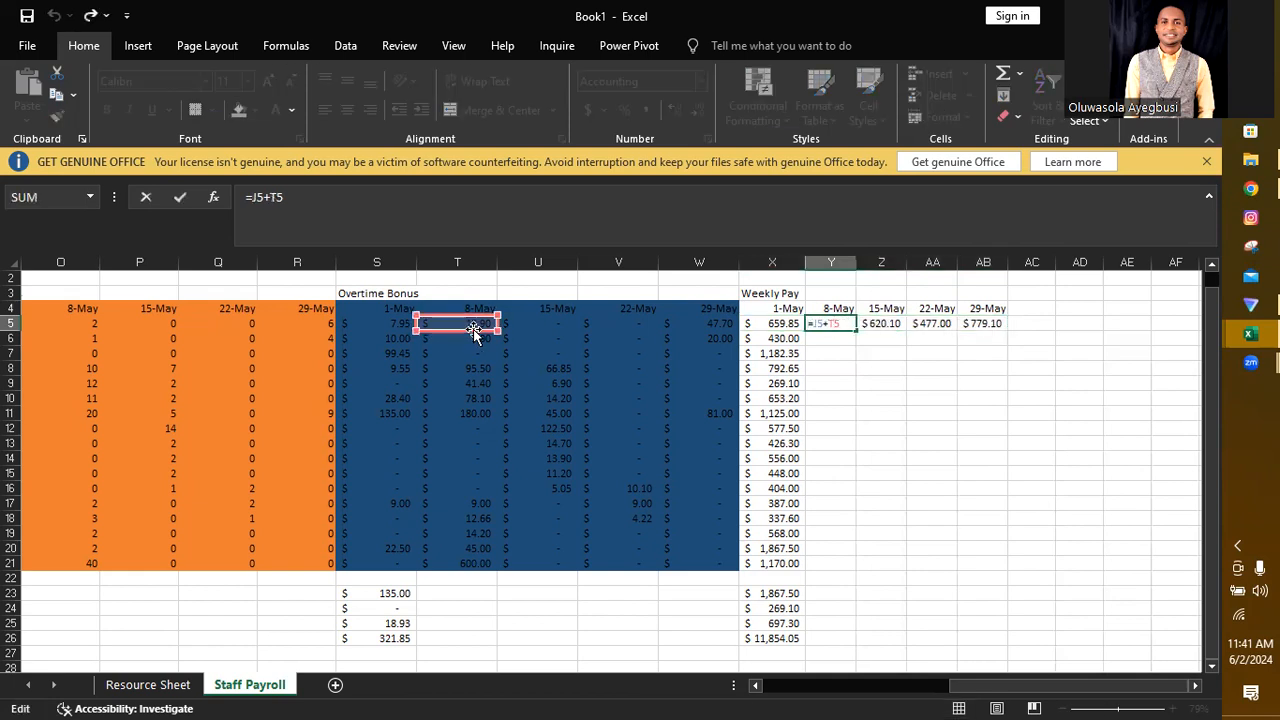
drag(966, 690, 1027, 693)
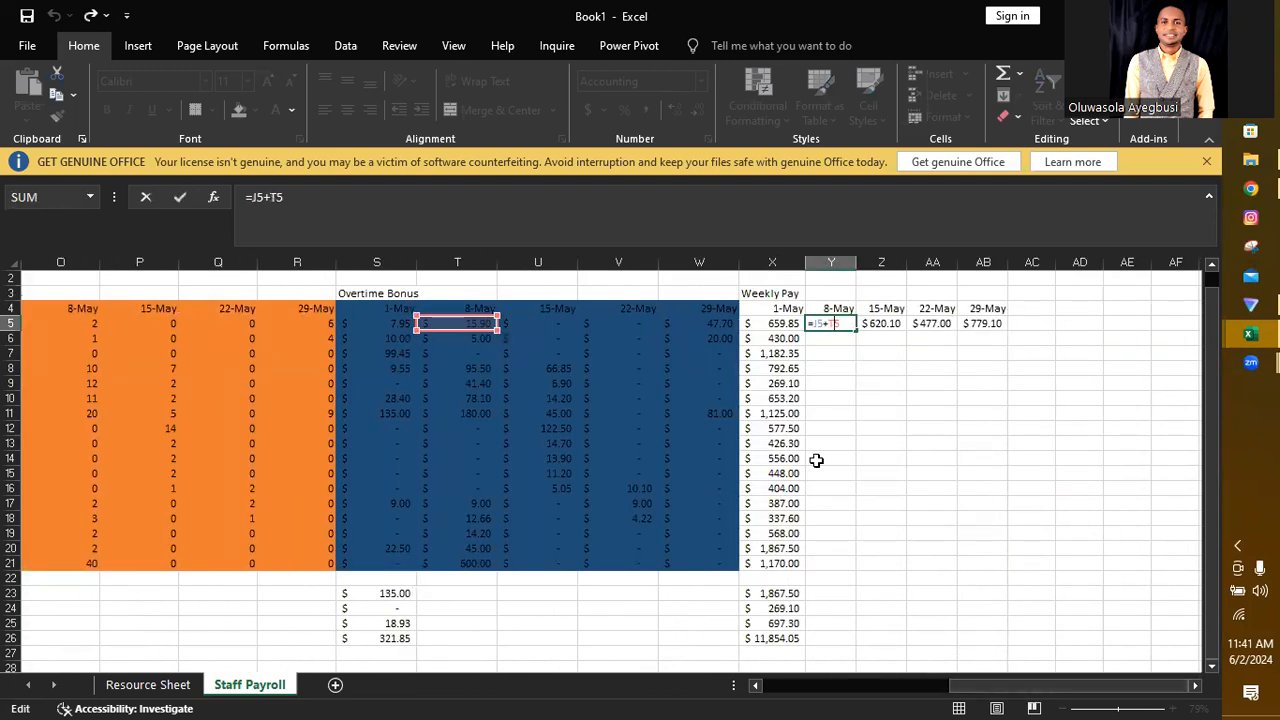
click(940, 328)
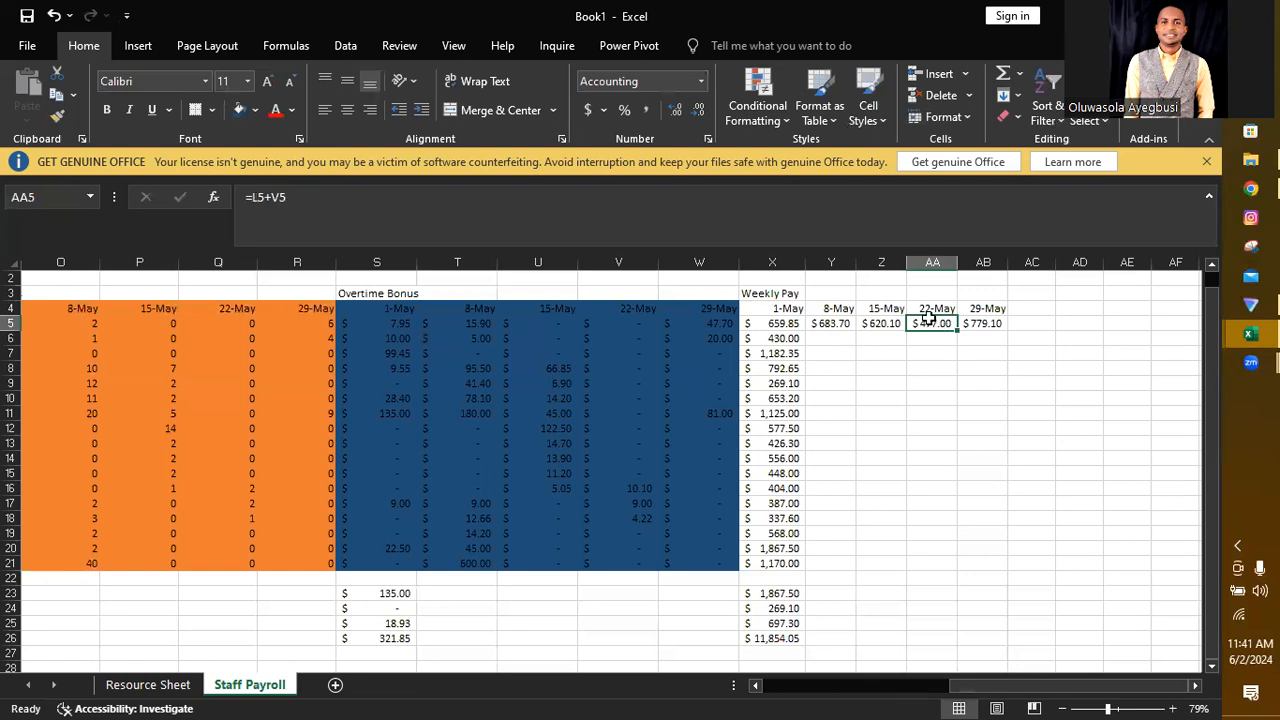
double_click(932, 323)
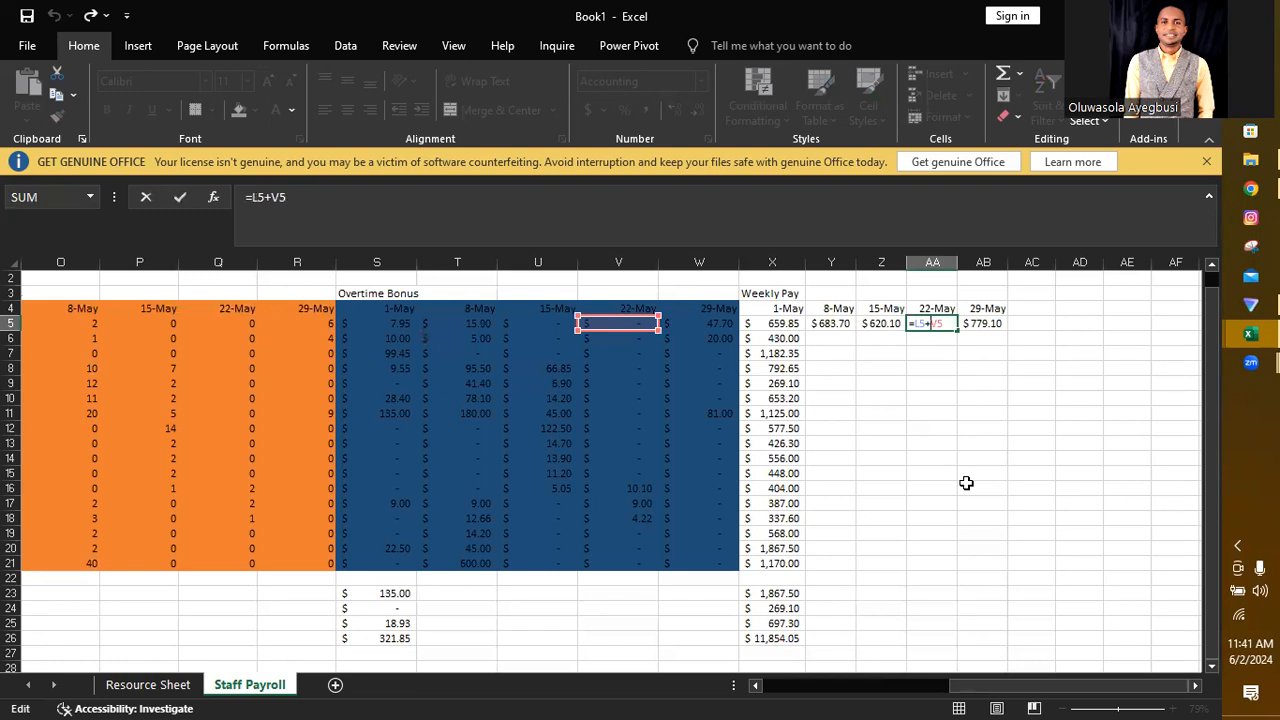
drag(993, 688, 960, 686)
click(897, 400)
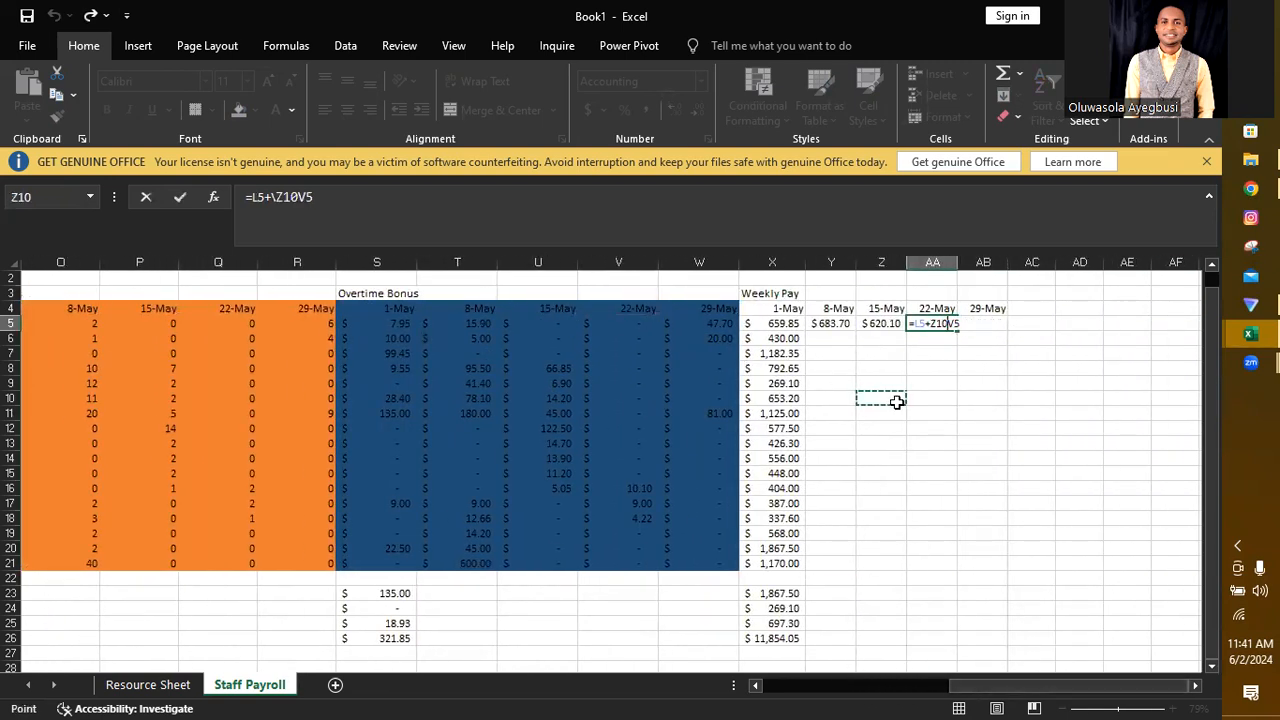
key(BackSpace)
key(BackSpace)
key(BackSpace)
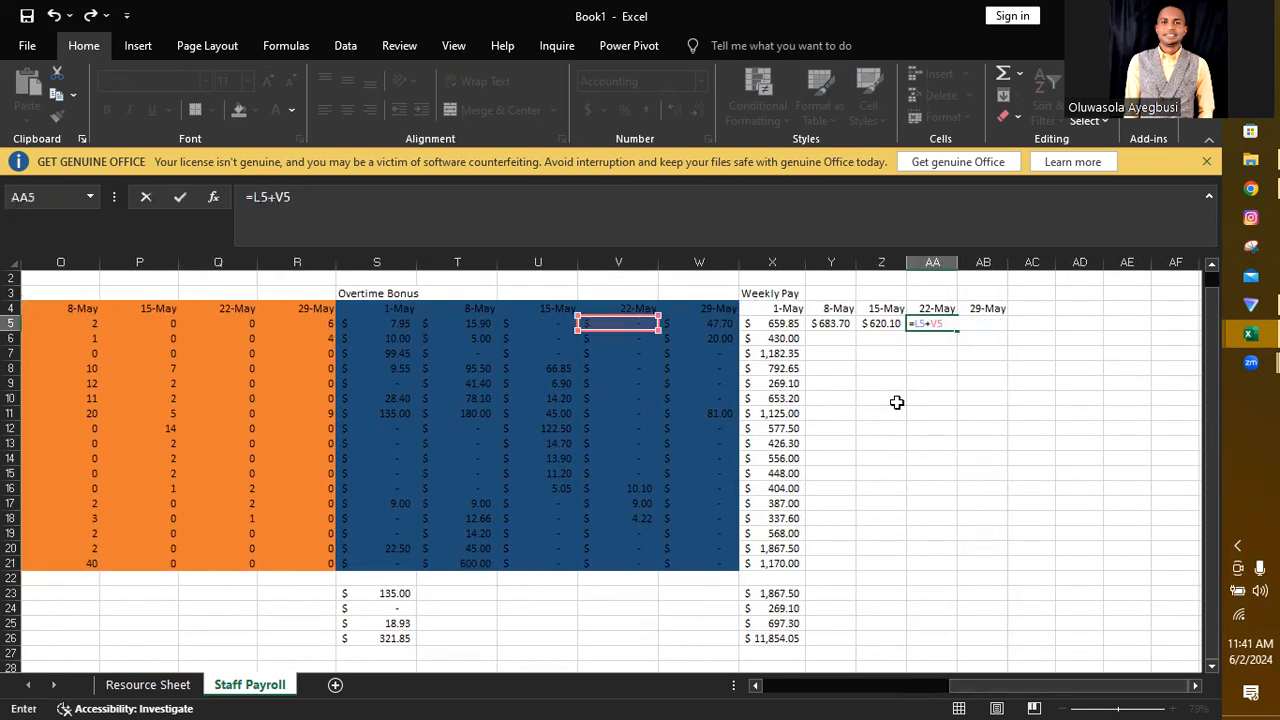
key(Return)
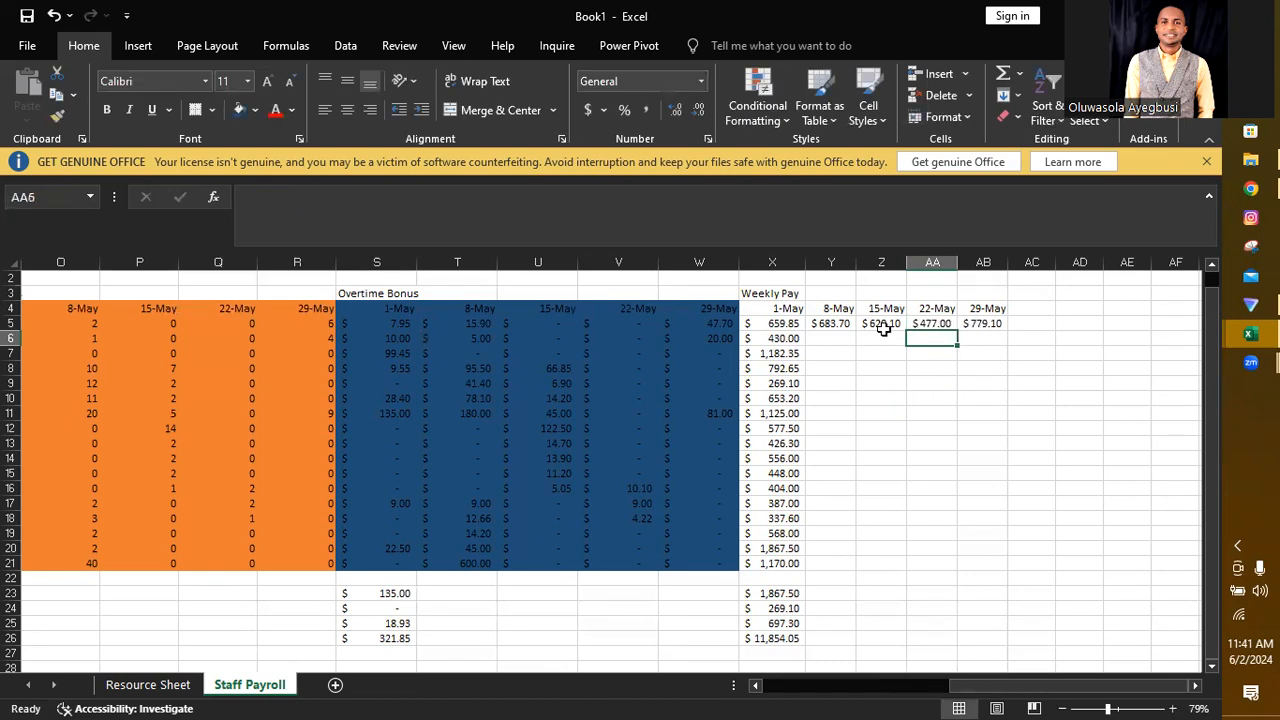
Step: Fill the weekly pay formulas in X5:AB5 down to row 21 and autofit columns AB, Z and Y
click(778, 318)
drag(778, 318, 1000, 565)
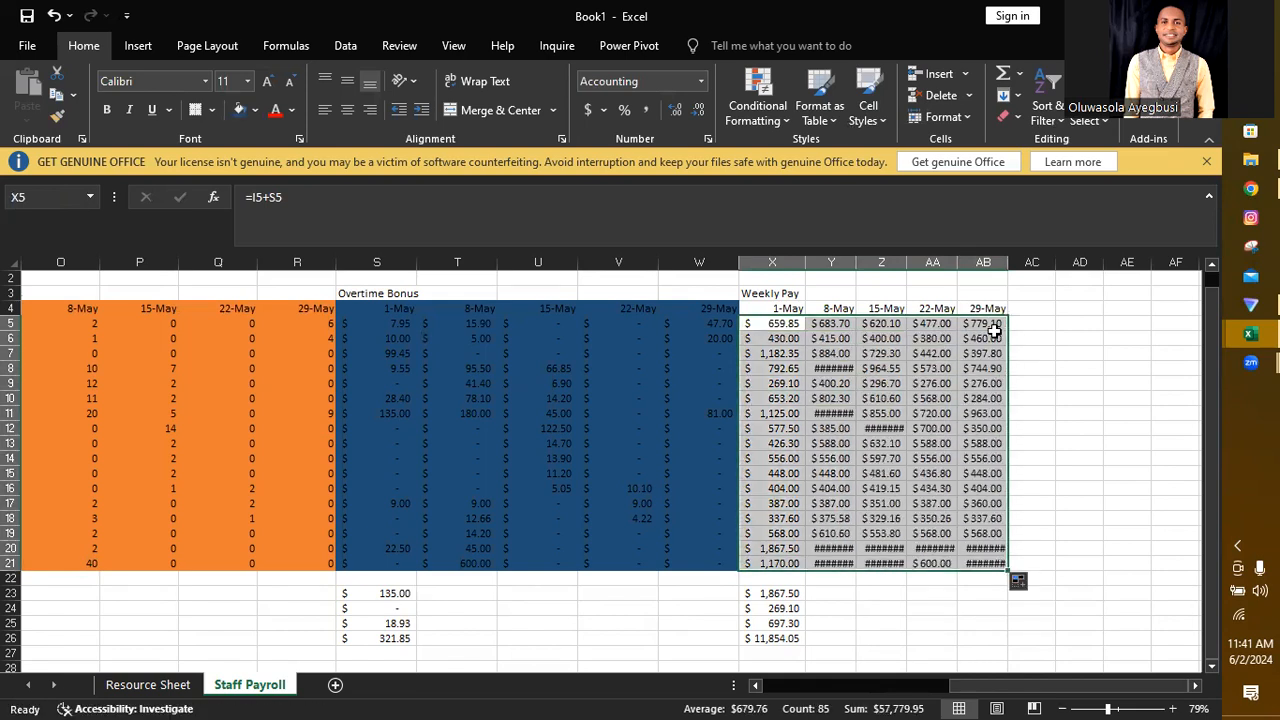
double_click(1009, 262)
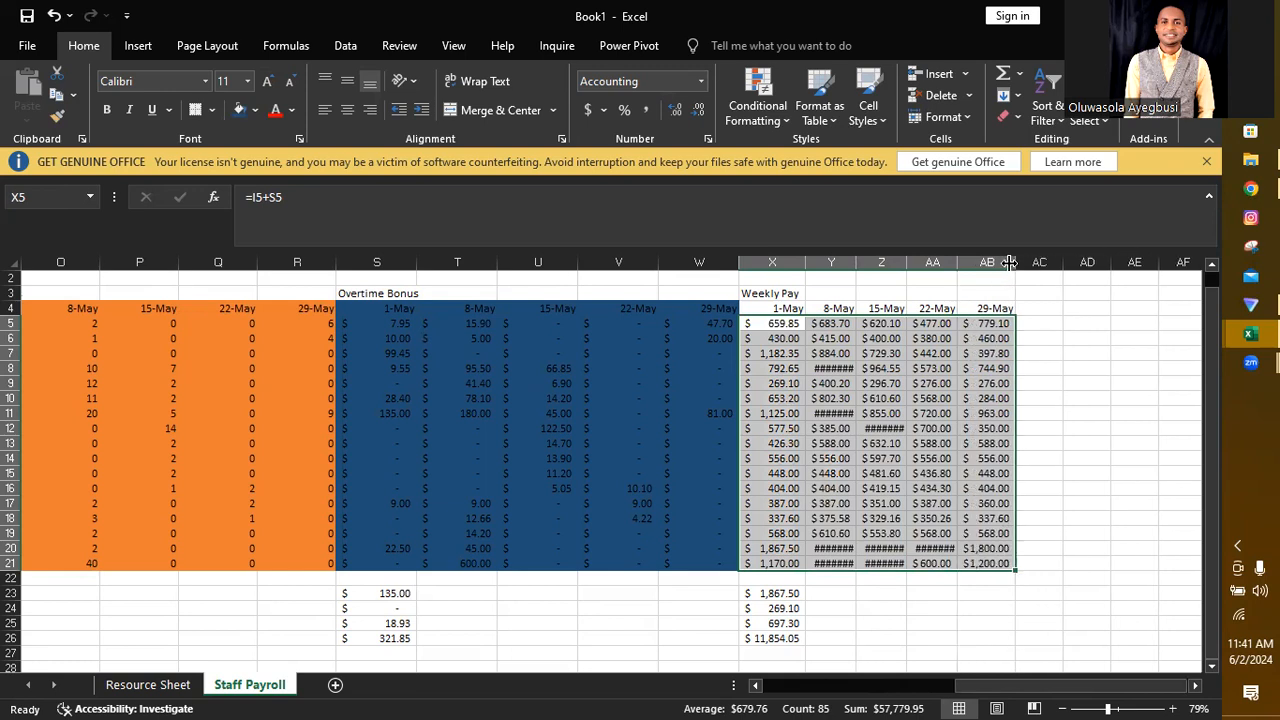
double_click(906, 262)
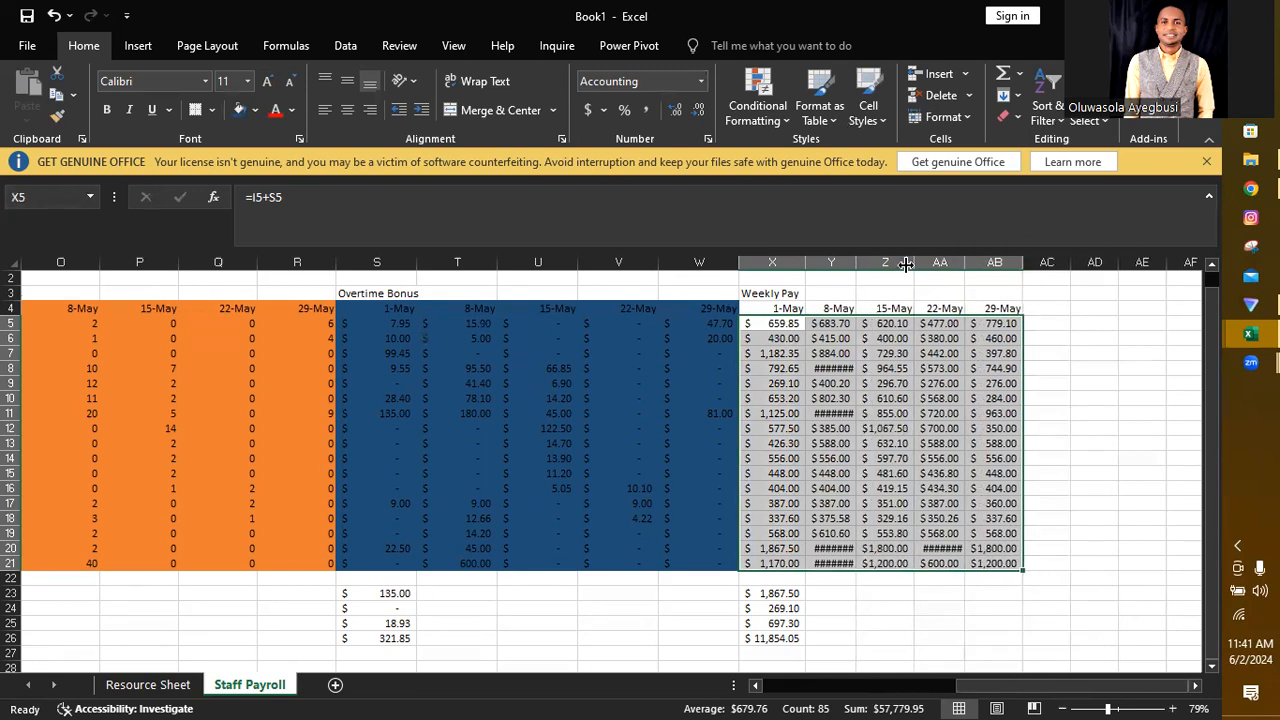
double_click(854, 262)
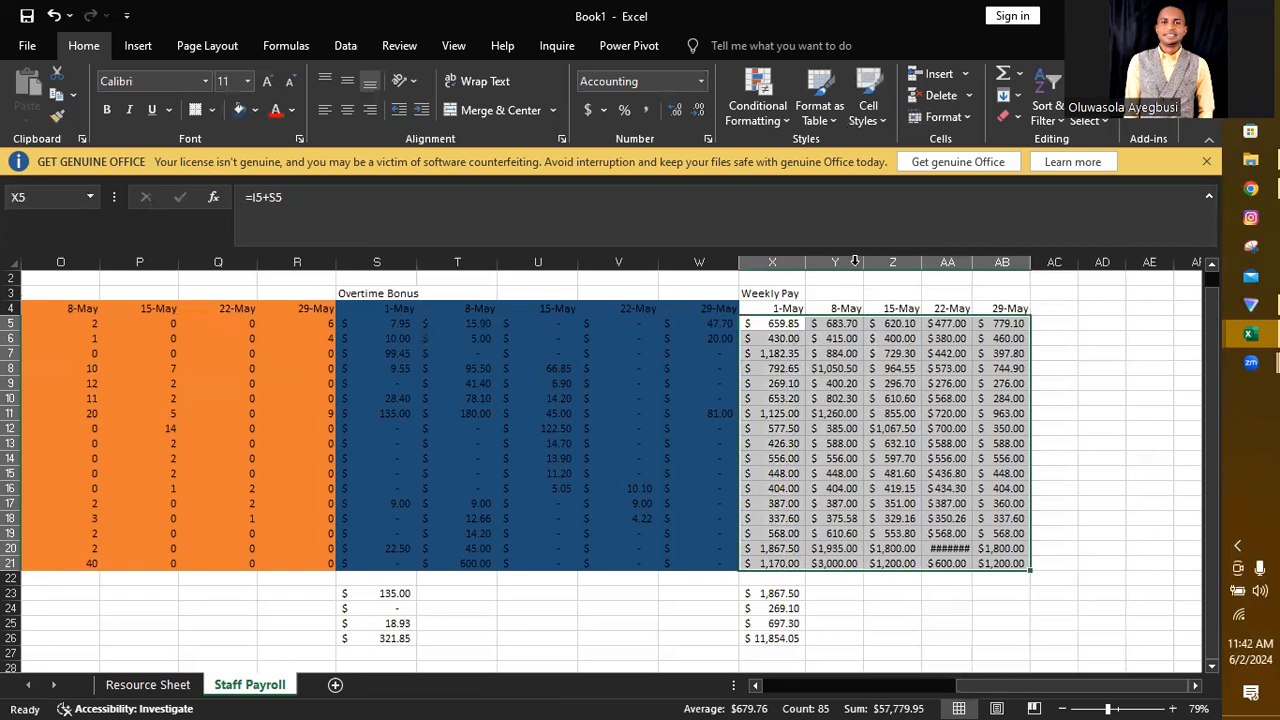
click(1094, 566)
Step: Fill the Max, Min, Average and Total formulas in D23:D26 across the Hours Worked columns to H26
drag(977, 686, 786, 692)
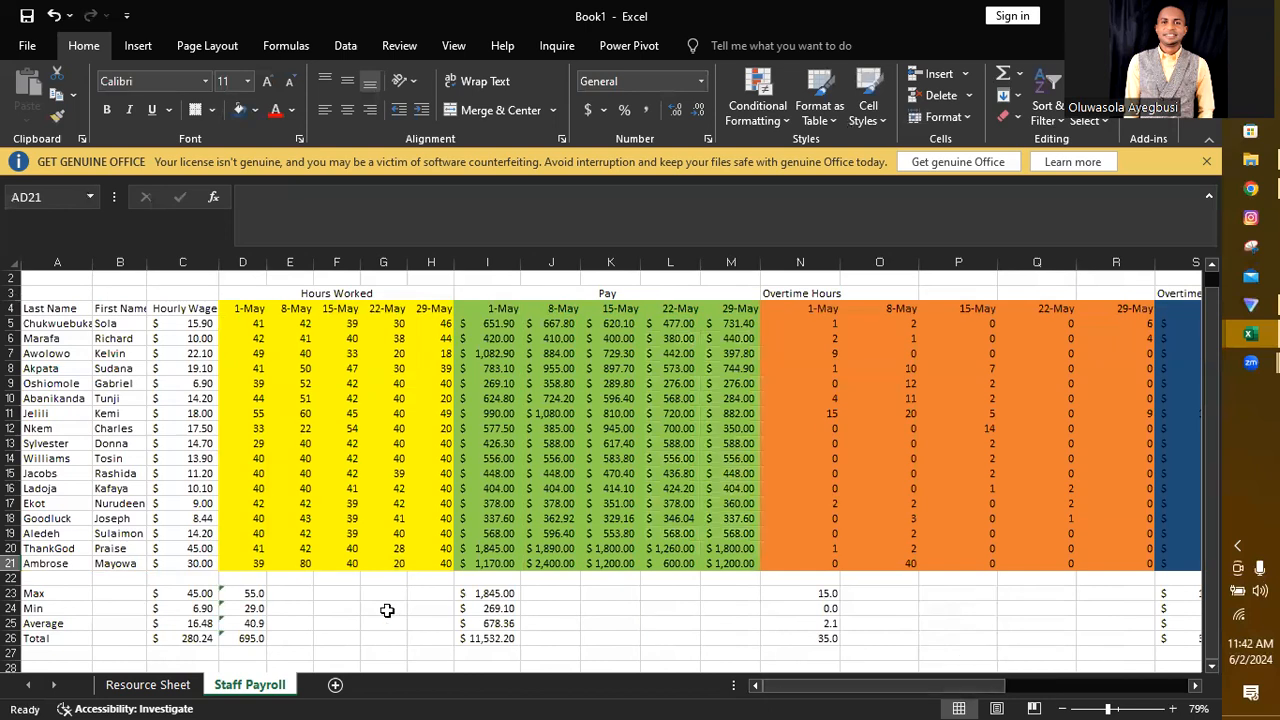
click(262, 595)
drag(260, 596, 432, 642)
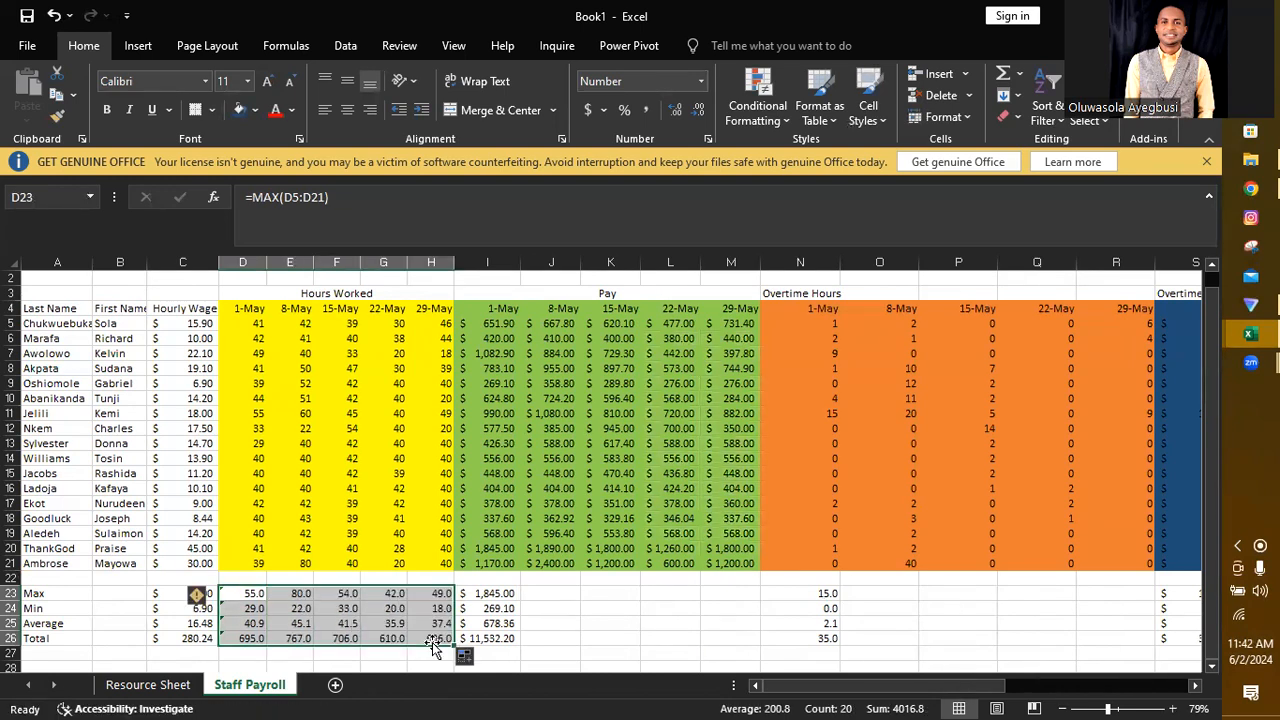
click(490, 595)
drag(495, 617, 492, 645)
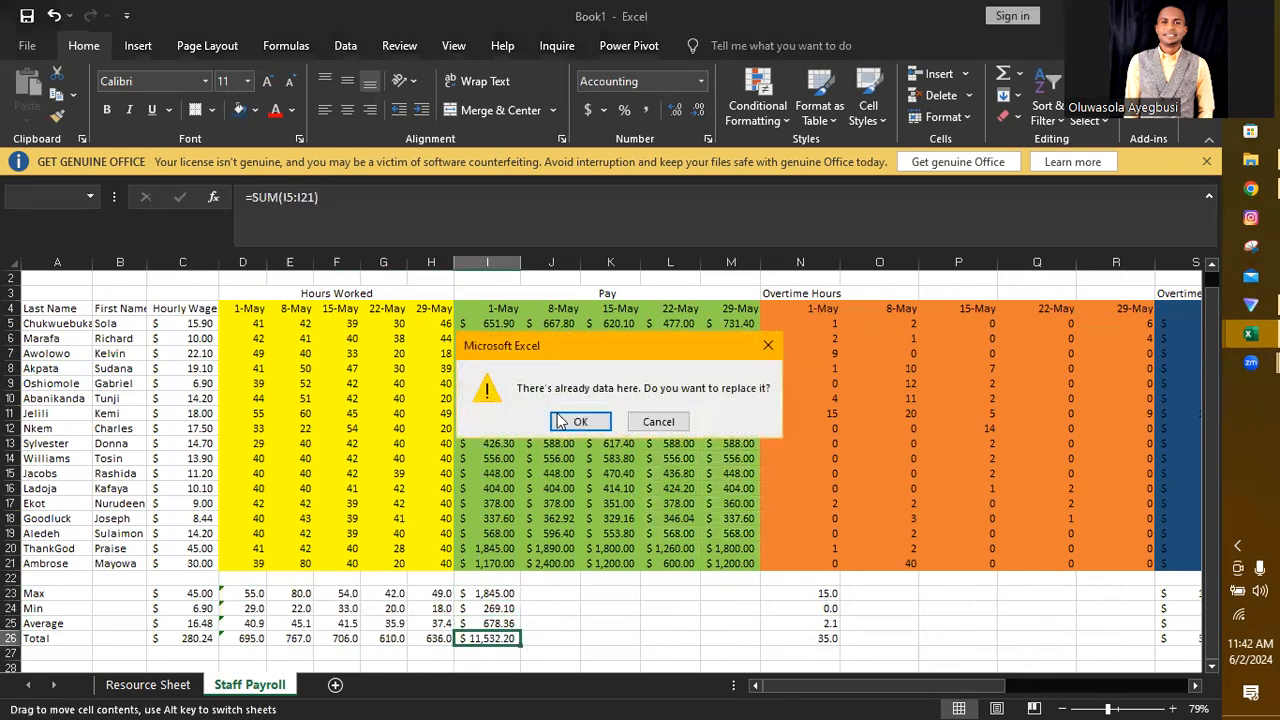
click(658, 421)
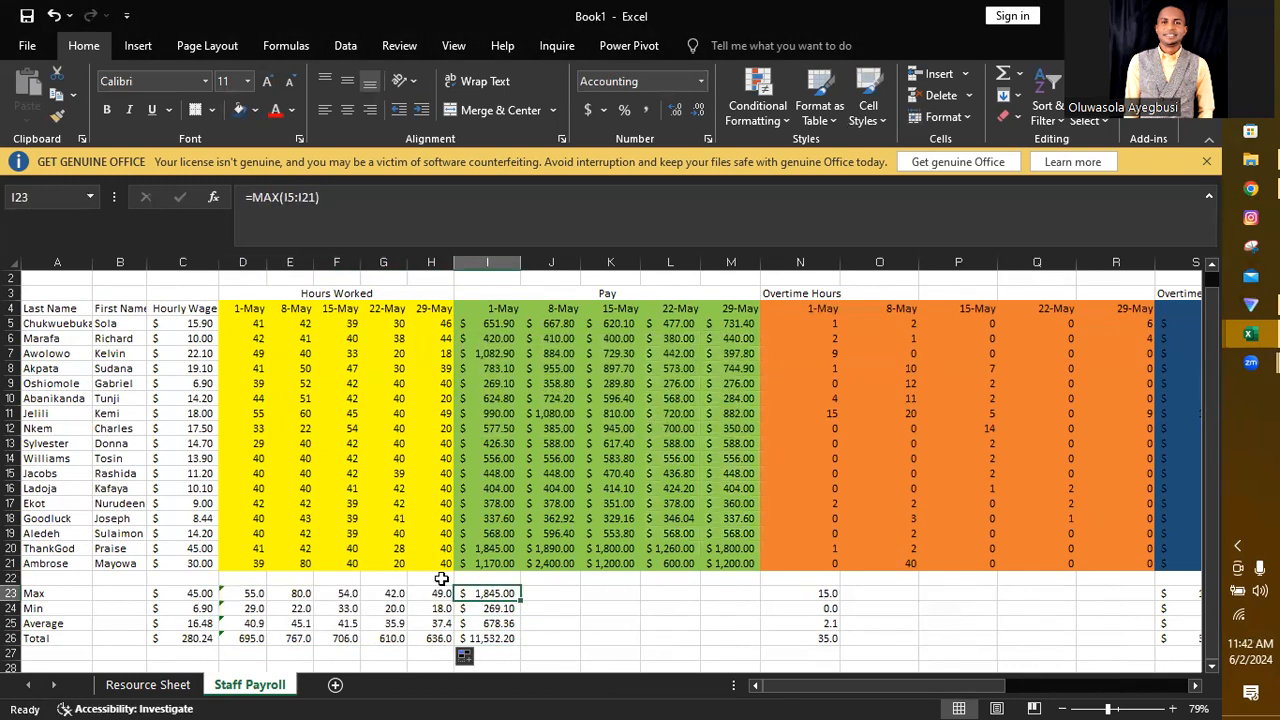
Step: Fill the summary formulas in I23:I26 across the Pay columns to M26 and autofit column M
drag(481, 596, 733, 640)
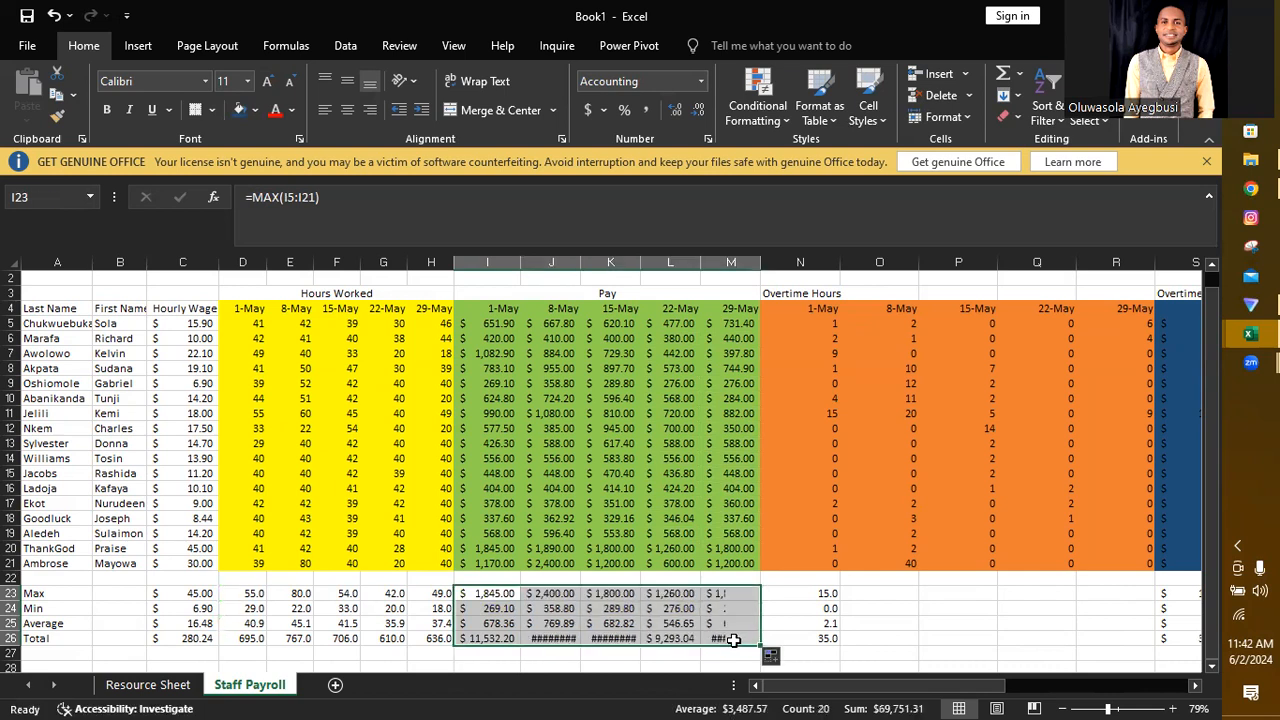
double_click(760, 262)
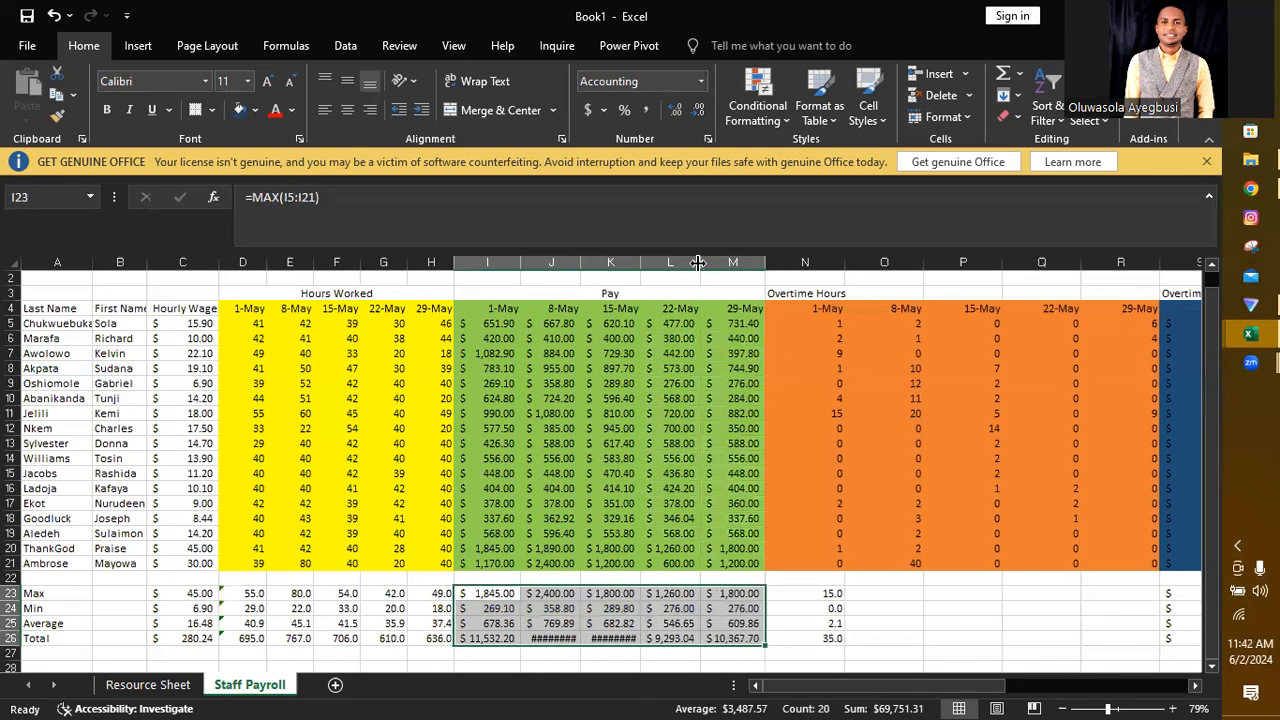